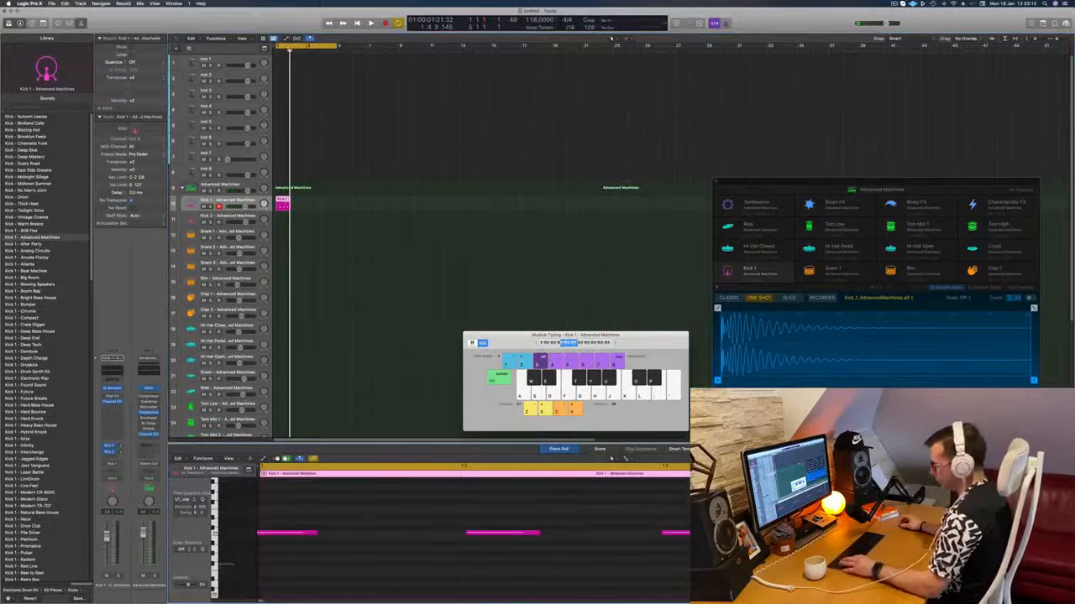
# Copy the one-bar Kick 1 region repeatedly to fill four bars of the Kick 1 track.
pyautogui.click(391, 518)
pyautogui.press('space')
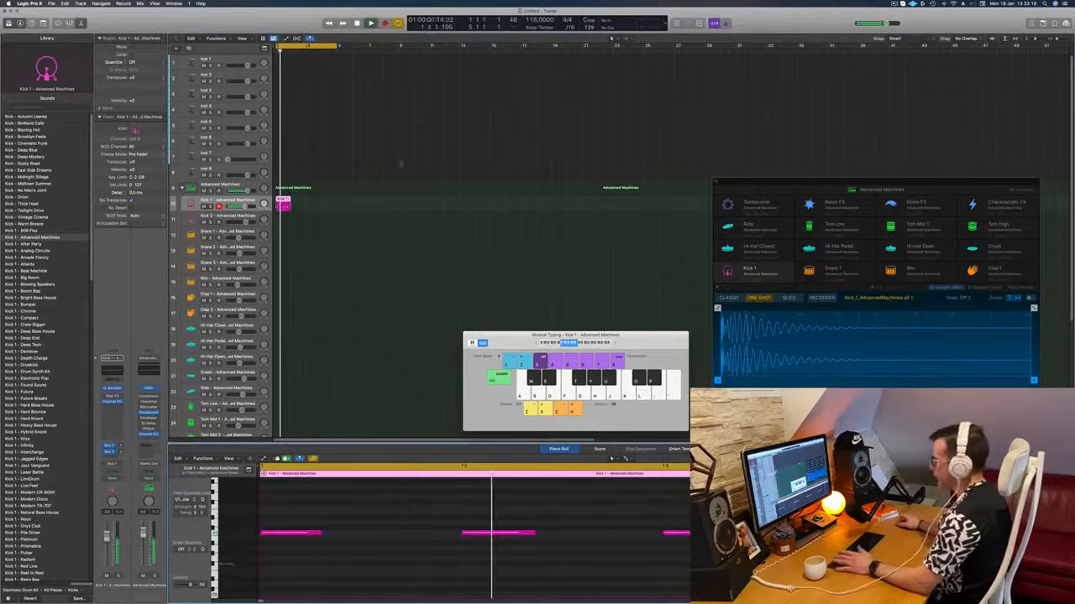
pyautogui.moveTo(286, 205); pyautogui.dragTo(320, 204)
pyautogui.click(335, 207)
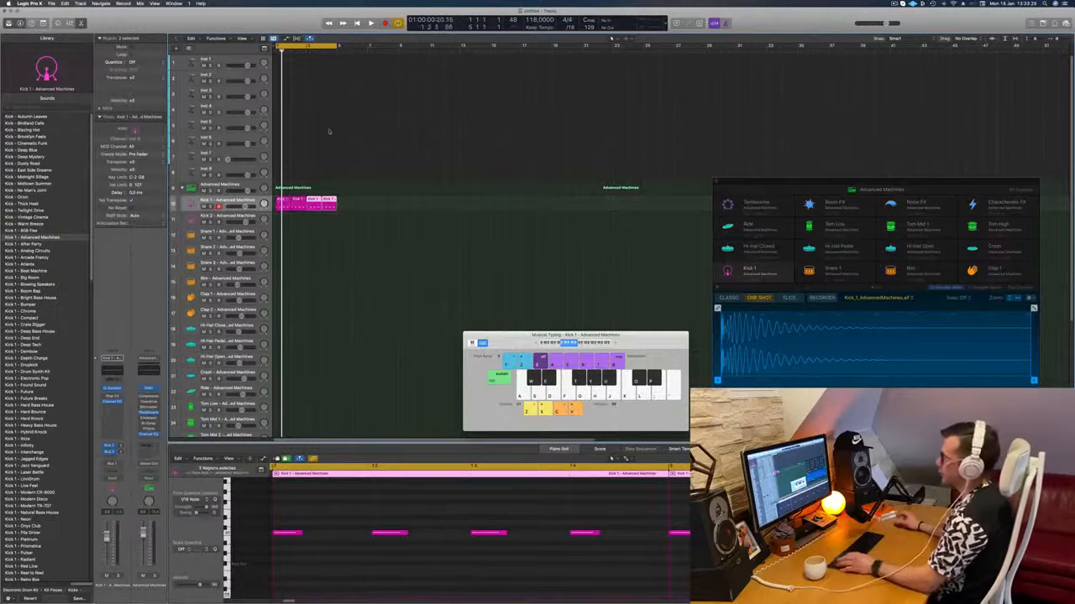
pyautogui.click(252, 205)
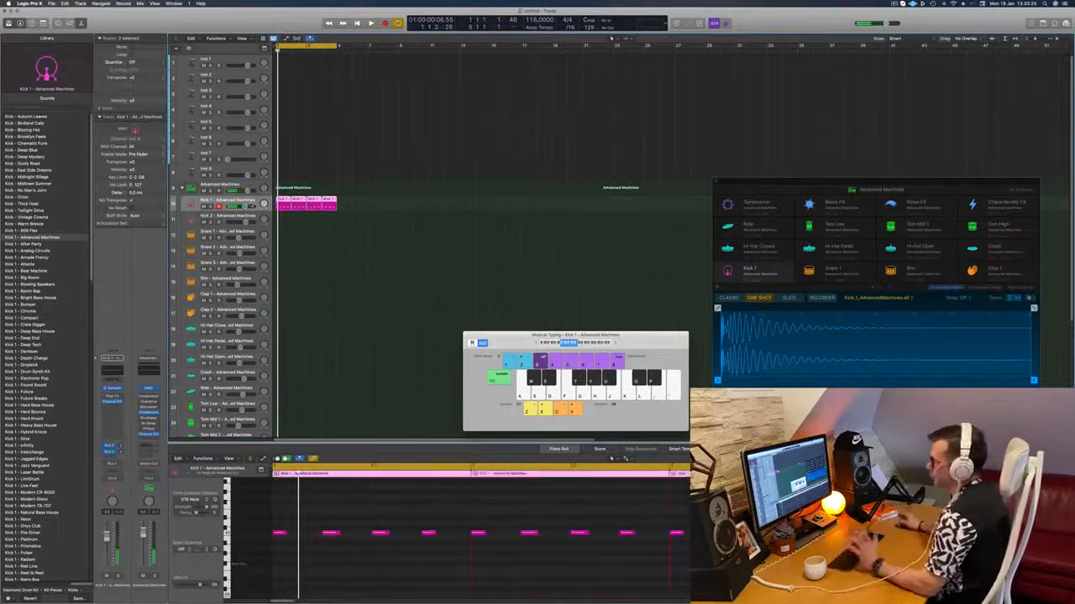
# Transpose all the notes in the four Kick 1 regions down one octave and play them back.
pyautogui.click(336, 577)
pyautogui.press('super+a')
pyautogui.hotkey('alt', 'shift', 'Down')
pyautogui.press('space')
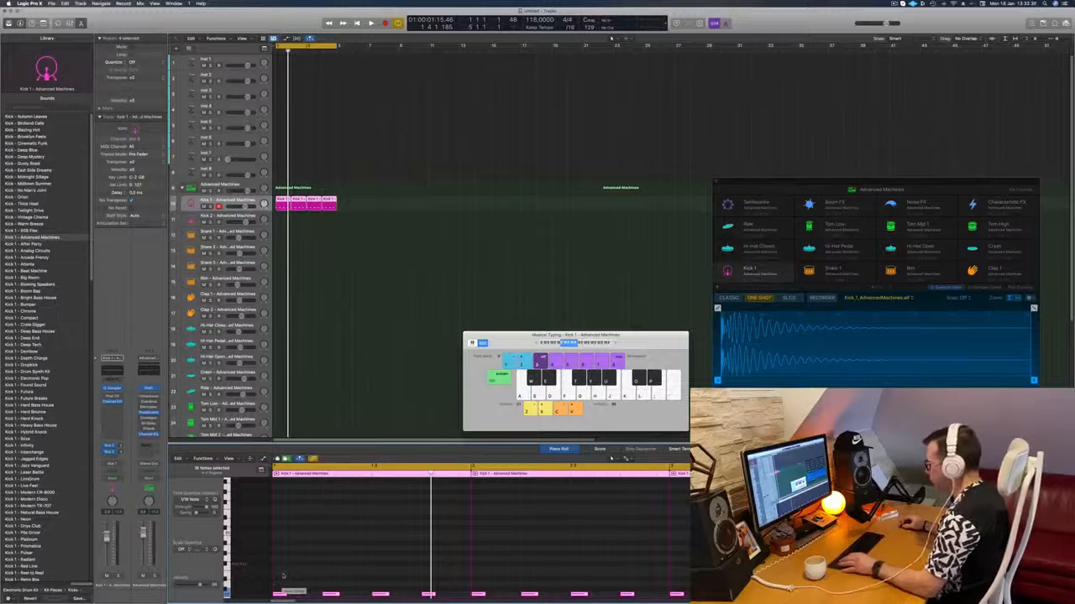
# Raise the selected kick notes by four semitones and play the pattern.
pyautogui.hotkey('alt', 'Up')
pyautogui.hotkey('alt', 'Up')
pyautogui.hotkey('alt', 'Up')
pyautogui.hotkey('alt', 'Up')
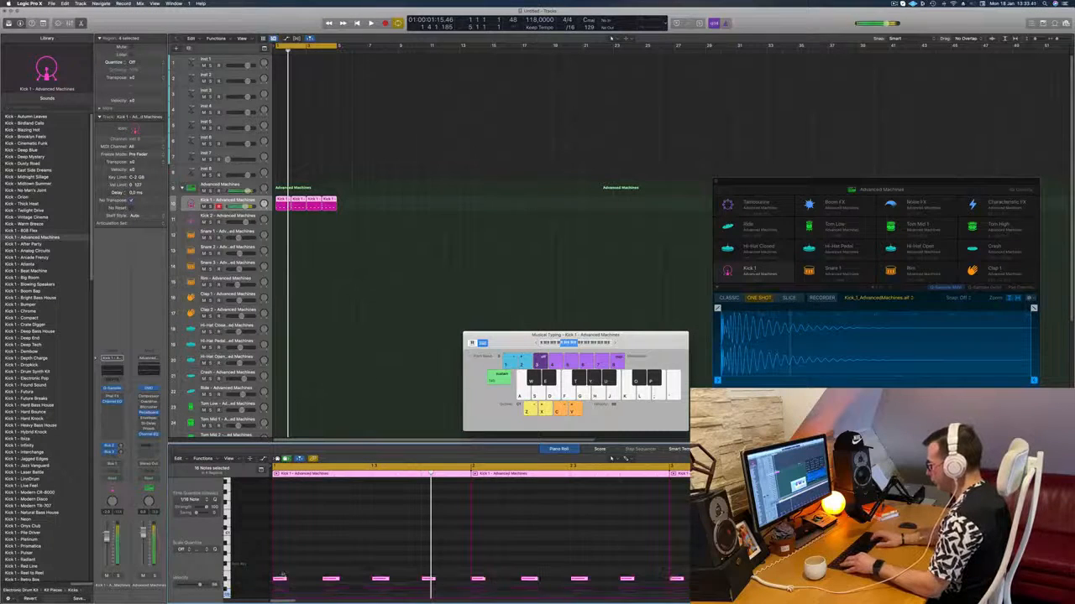
pyautogui.press('space')
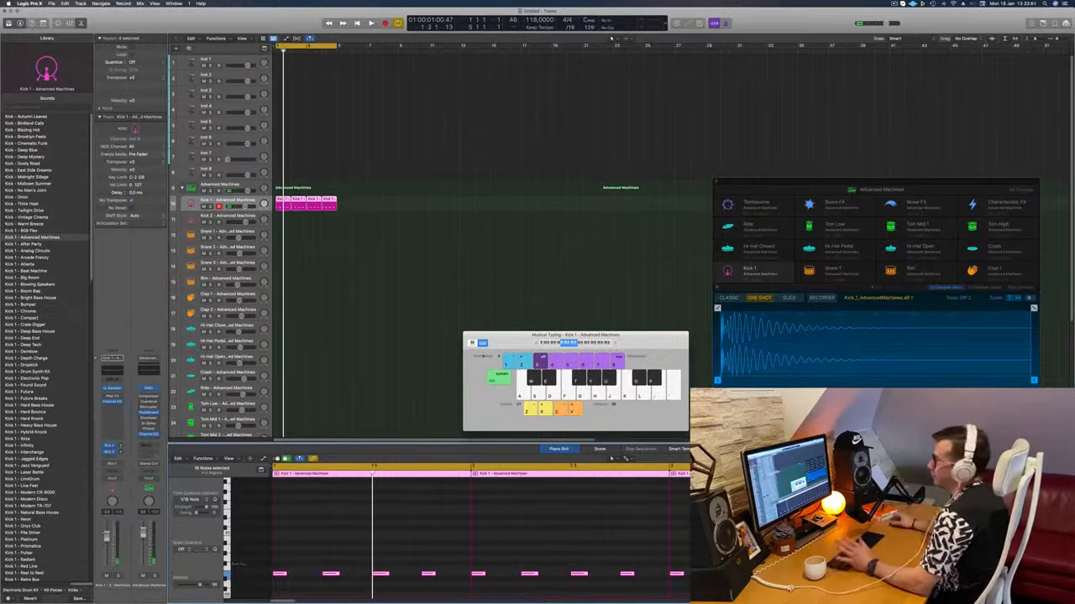
# Copy only the first Kick 1 region to bar 1 of the Snare 1 track.
pyautogui.click(313, 183)
pyautogui.click(280, 201)
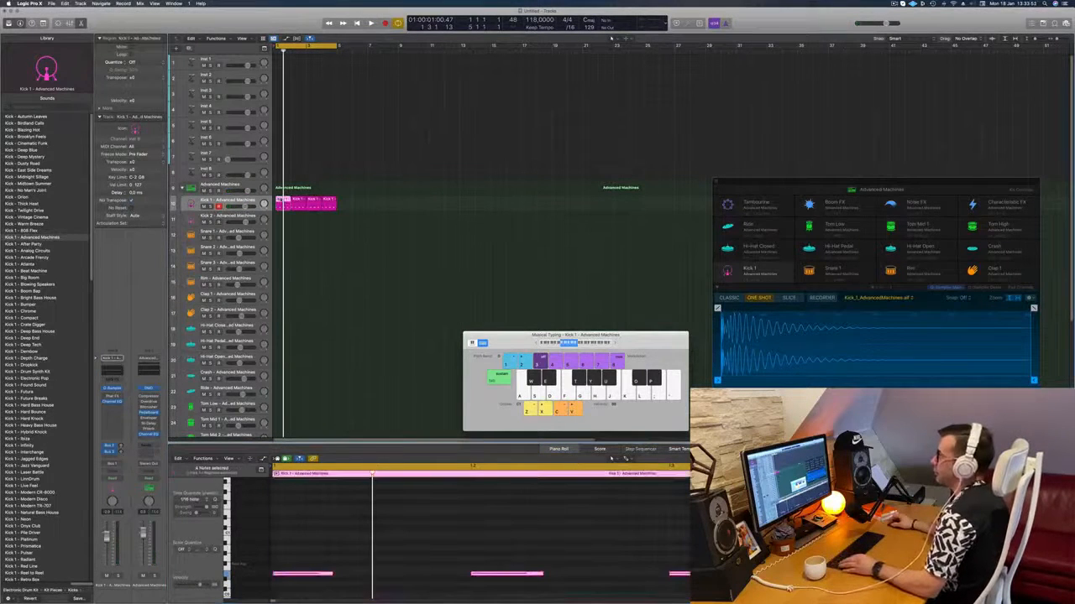
pyautogui.moveTo(281, 207); pyautogui.dragTo(282, 237)
# Delete the notes on beats 1 and 3 of the Snare 1 region, keeping beats 2 and 4.
pyautogui.scroll(-4, 369, 568)
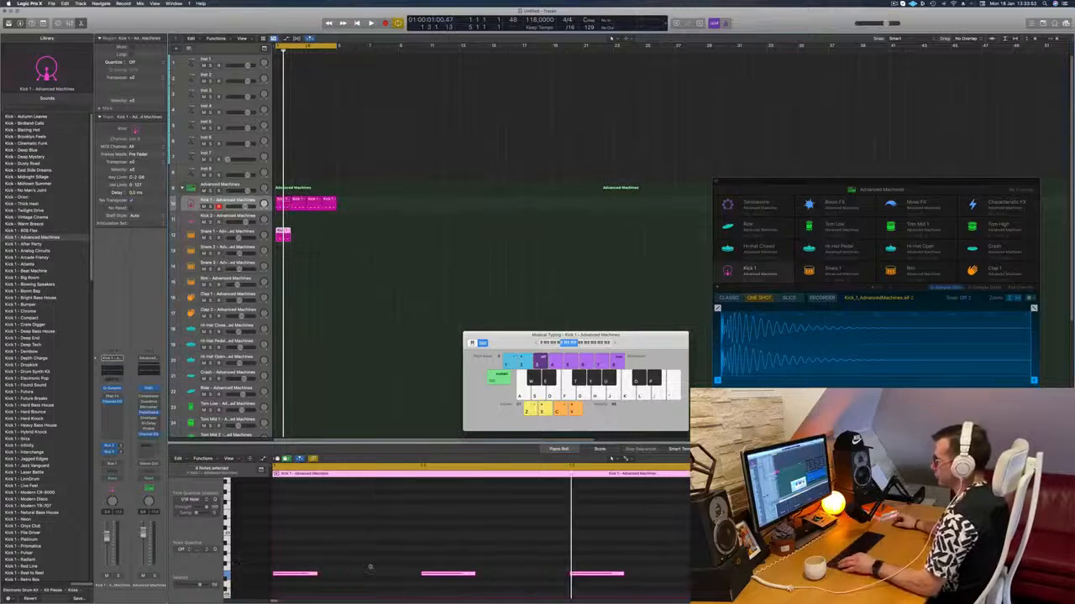
pyautogui.moveTo(322, 540); pyautogui.dragTo(285, 578)
pyautogui.press('Delete')
pyautogui.moveTo(517, 592); pyautogui.dragTo(454, 542)
pyautogui.press('Delete')
pyautogui.press('Delete')
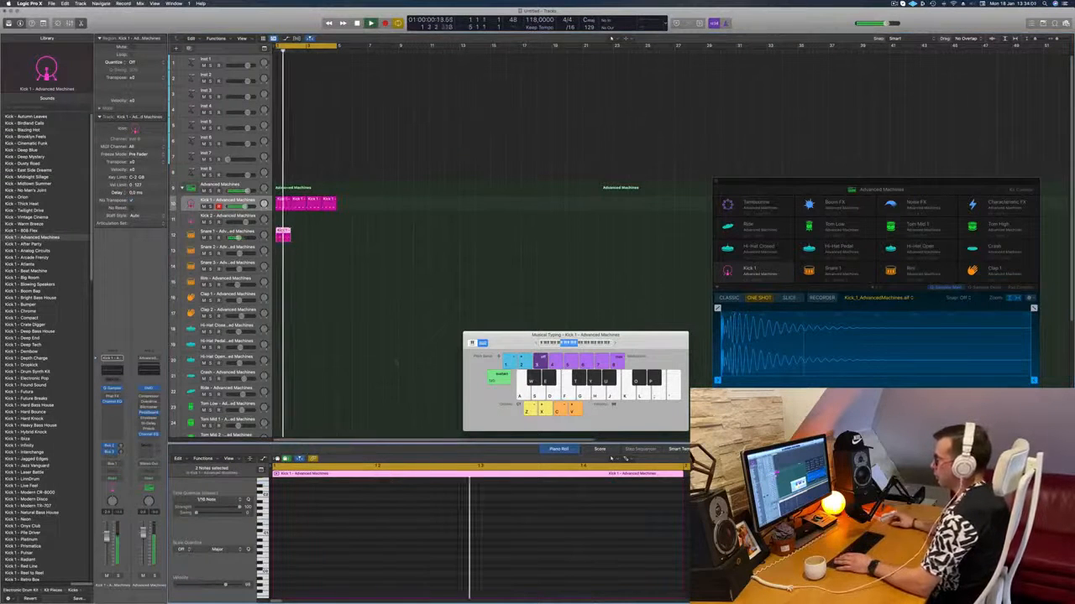
# Copy the Snare 1 region across all four bars and play the loop.
pyautogui.moveTo(283, 235); pyautogui.dragTo(312, 237)
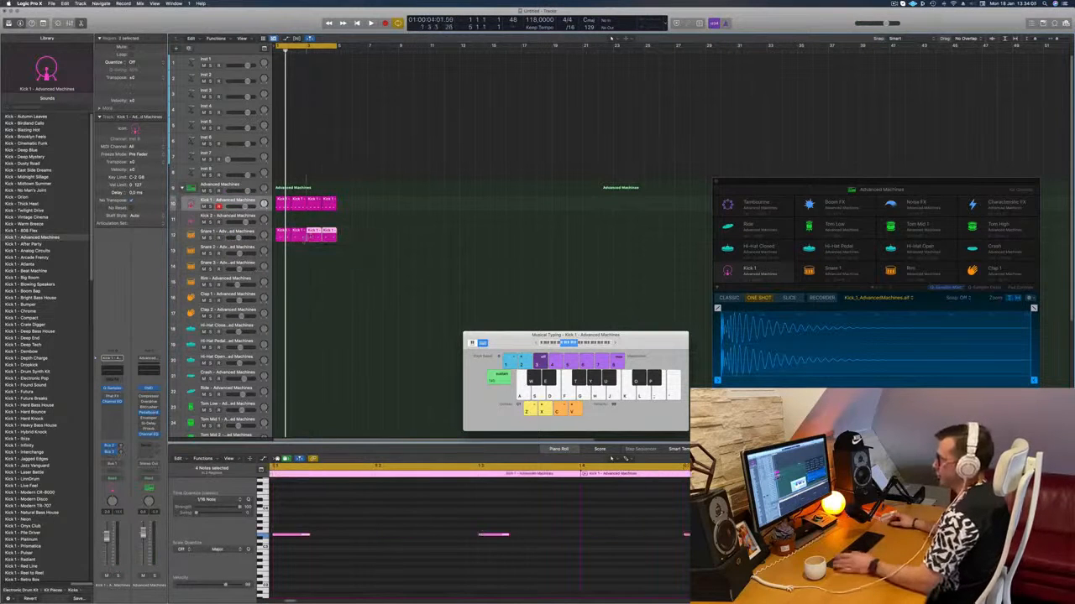
pyautogui.press('space')
pyautogui.click(380, 250)
# Copy the first kick region to the Hi-Hat Closed track, placing its four notes on the off-beats at a higher pitch.
pyautogui.scroll(-1, 379, 262)
pyautogui.scroll(-1, 379, 263)
pyautogui.moveTo(285, 183); pyautogui.dragTo(284, 311)
pyautogui.moveTo(292, 521); pyautogui.dragTo(692, 556)
pyautogui.hotkey('alt', 'shift', 'Up')
pyautogui.hotkey('alt', 'shift', 'Up')
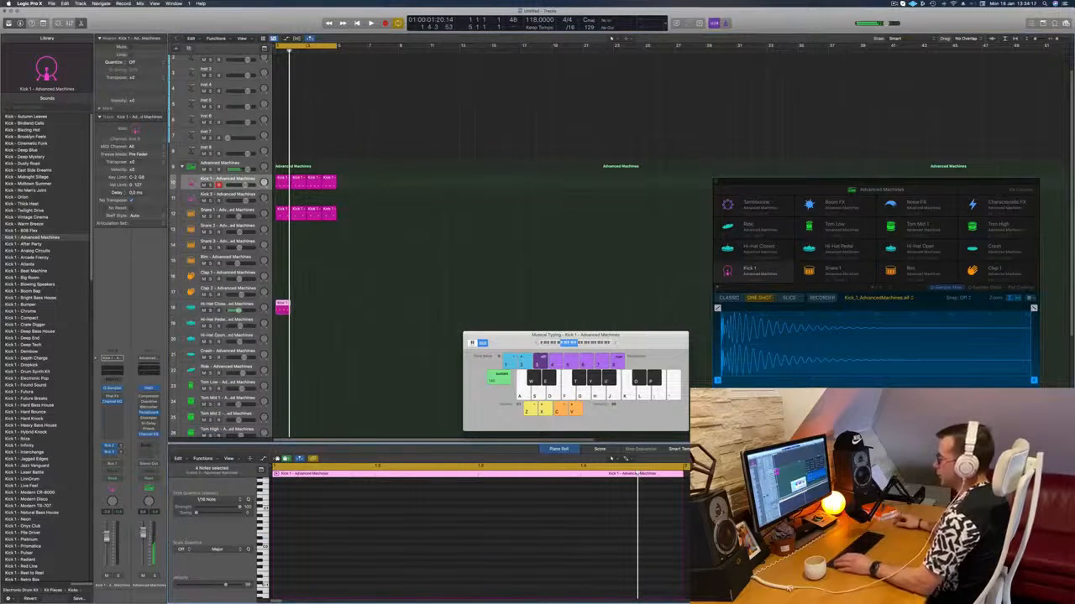
pyautogui.press('space')
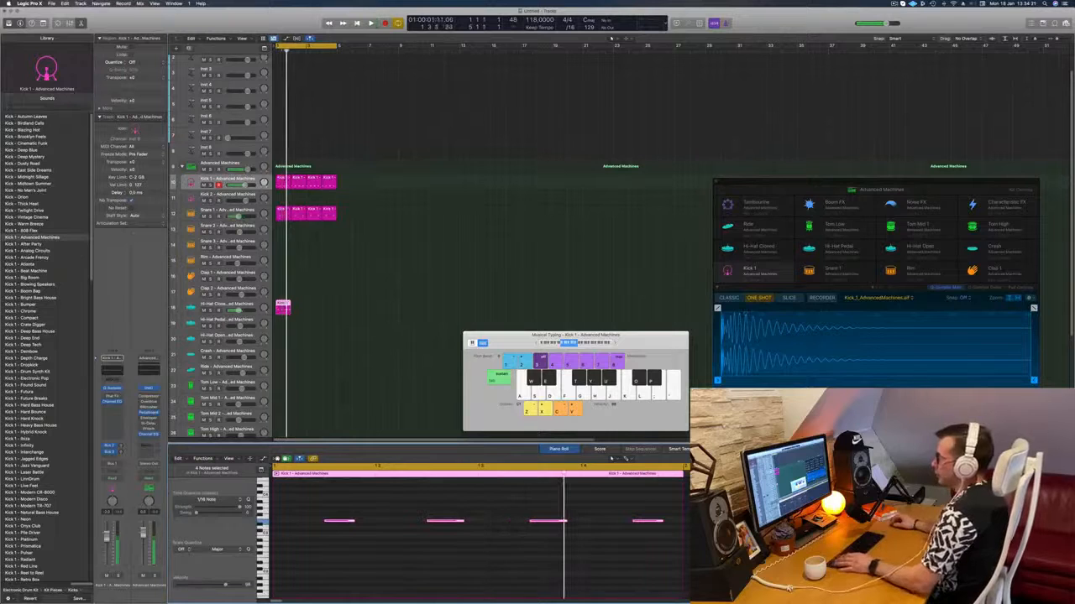
# Copy the Hi-Hat Closed region across all four bars and play the loop.
pyautogui.moveTo(283, 308); pyautogui.dragTo(313, 309)
pyautogui.keyDown('shift'); pyautogui.click(282, 307); pyautogui.keyUp('shift')
pyautogui.click(317, 291)
pyautogui.press('space')
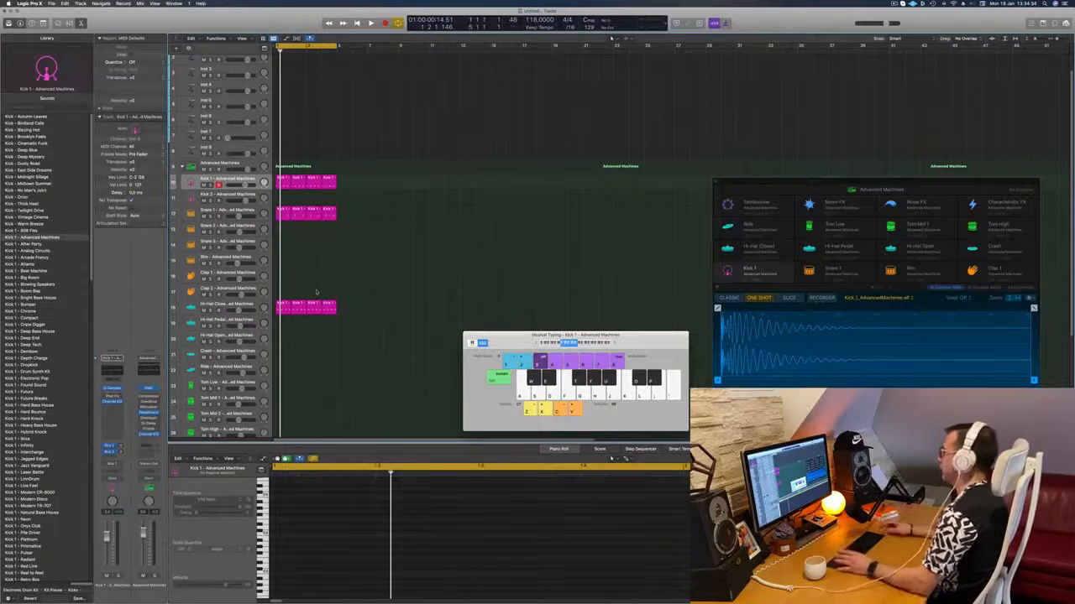
pyautogui.press('space')
# Copy the first closed hi-hat region to bar 2 of the Hi-Hat Pedal track and remove its first three notes.
pyautogui.scroll(-3, 390, 272)
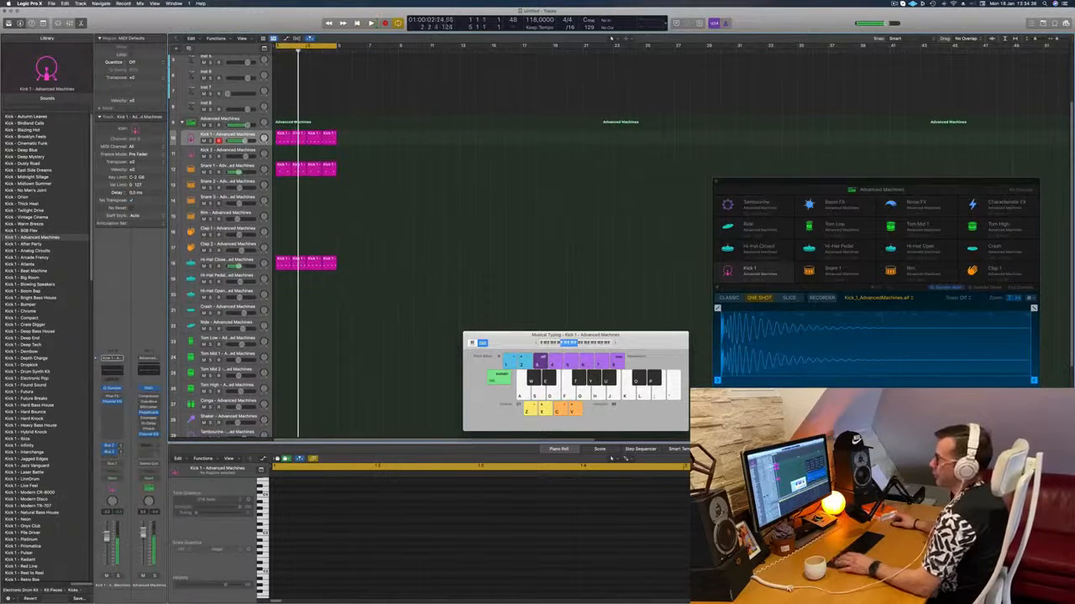
pyautogui.click(282, 262)
pyautogui.moveTo(282, 278); pyautogui.dragTo(298, 282)
pyautogui.hscroll(5, 589, 514)
pyautogui.moveTo(591, 505); pyautogui.dragTo(751, 547)
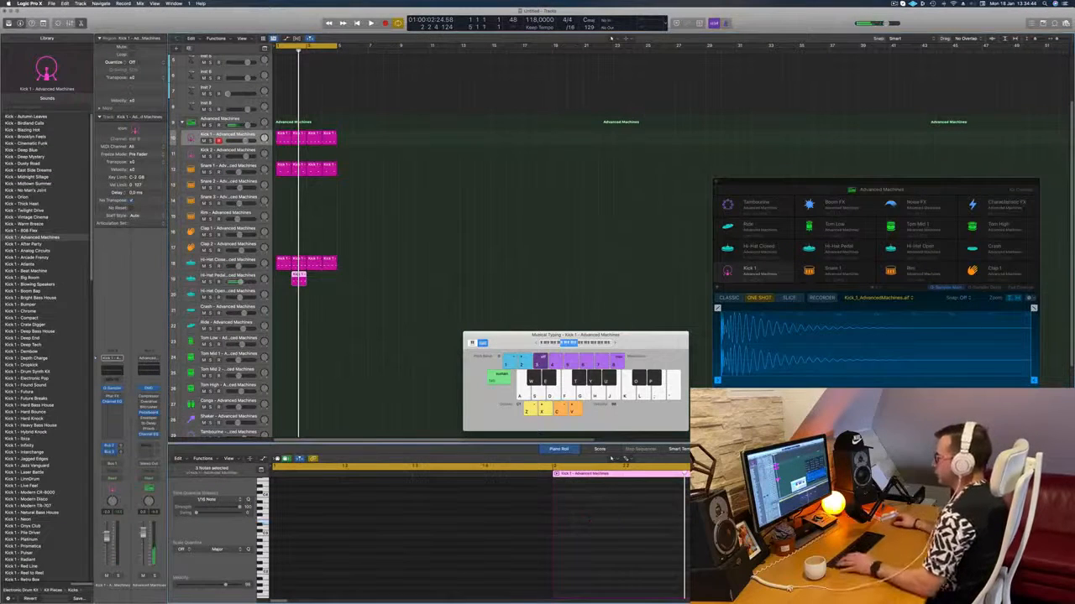
pyautogui.press('space')
# Move the bar 2 region from the Hi-Hat Pedal track to the Hi-Hat Open track and copy it to bar 4.
pyautogui.moveTo(298, 280)
pyautogui.mouseDown()
pyautogui.moveTo(329, 281)
pyautogui.moveTo(339, 261)
pyautogui.moveTo(294, 271)
pyautogui.mouseUp()
pyautogui.click(315, 306)
pyautogui.press('super+Left')
pyautogui.scroll(2, 283, 305)
pyautogui.scroll(-3, 284, 305)
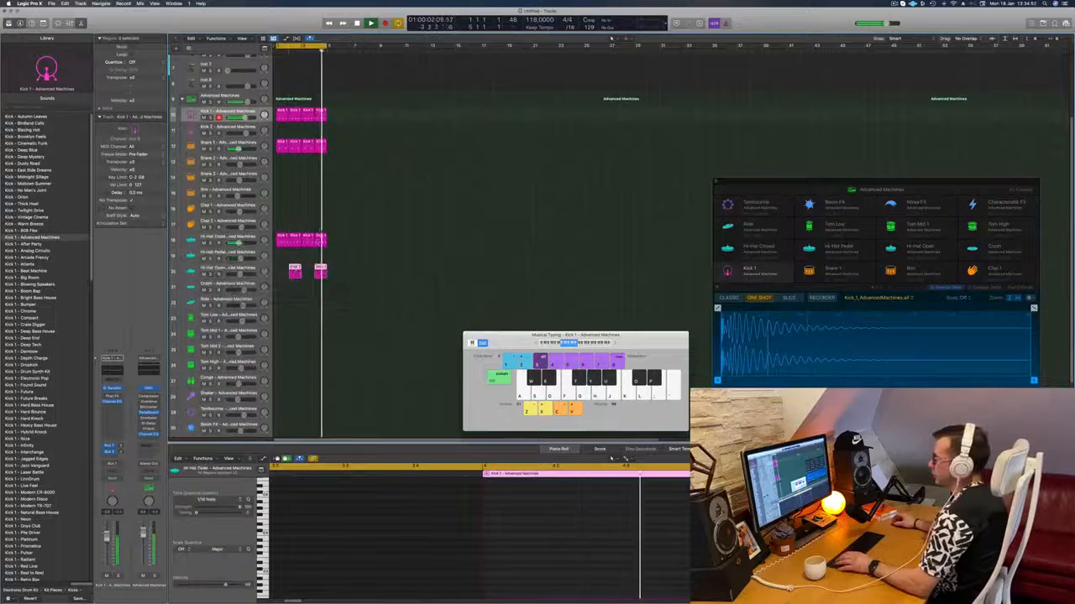
# Copy the first closed hi-hat region to bar 1 of the Tom Low track and delete all but its last note.
pyautogui.scroll(-4, 401, 251)
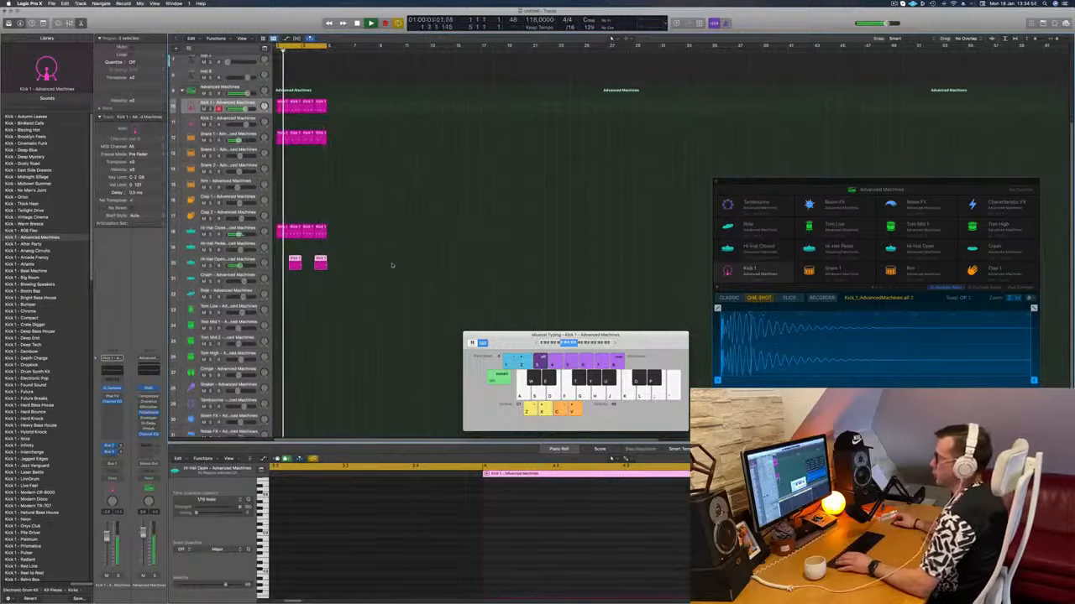
pyautogui.moveTo(283, 190); pyautogui.dragTo(282, 268)
pyautogui.moveTo(288, 505)
pyautogui.mouseDown()
pyautogui.moveTo(432, 540)
pyautogui.moveTo(560, 545)
pyautogui.mouseUp()
pyautogui.press('BackSpace')
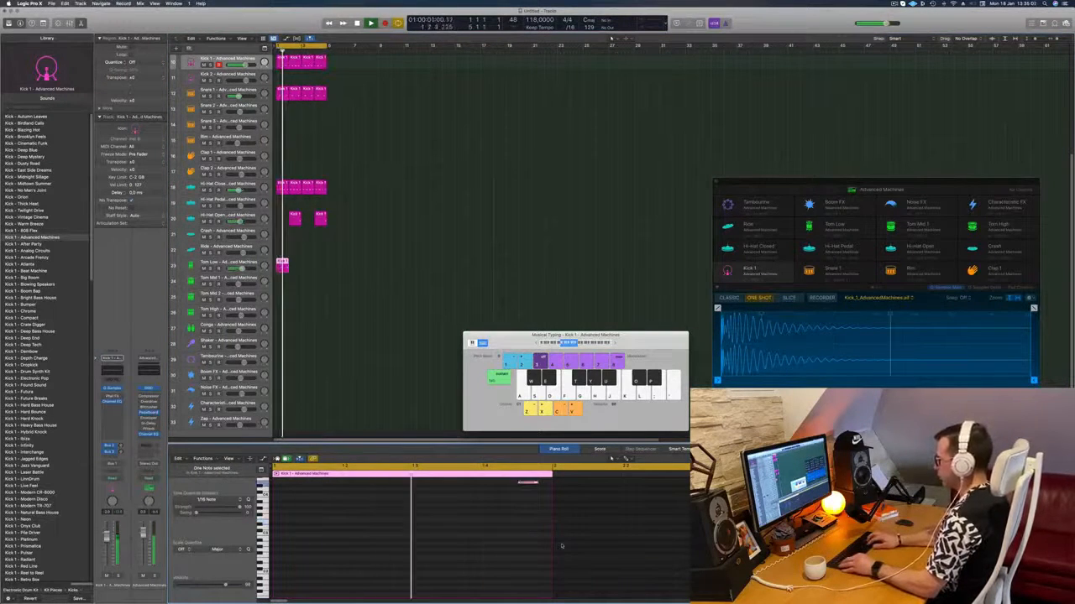
# Lower the pitch of the Tom Low note and copy its region across all four bars.
pyautogui.press('BackSpace')
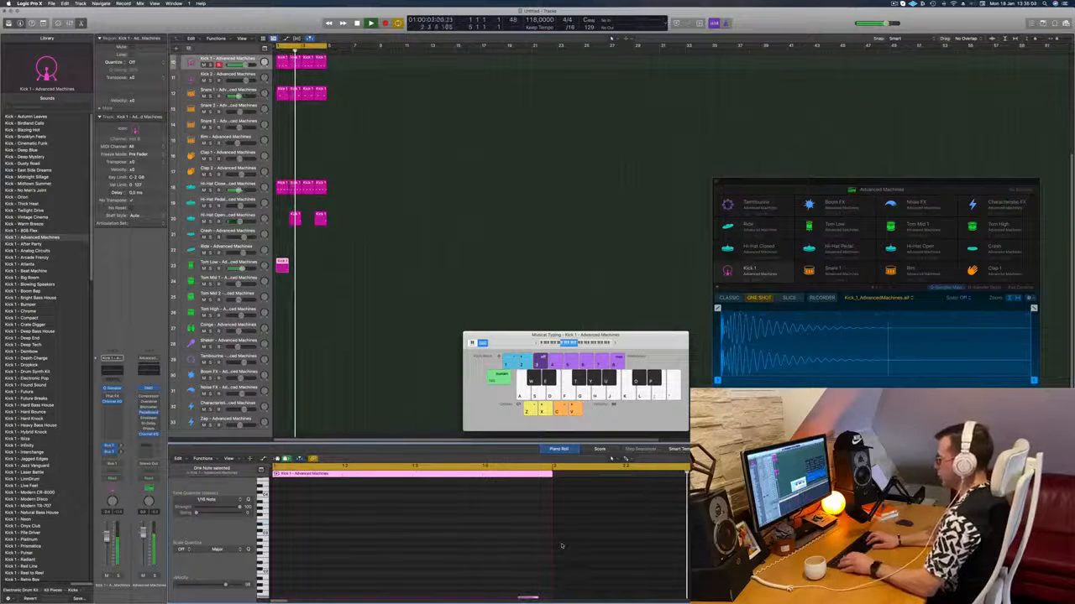
pyautogui.scroll(-2, 398, 305)
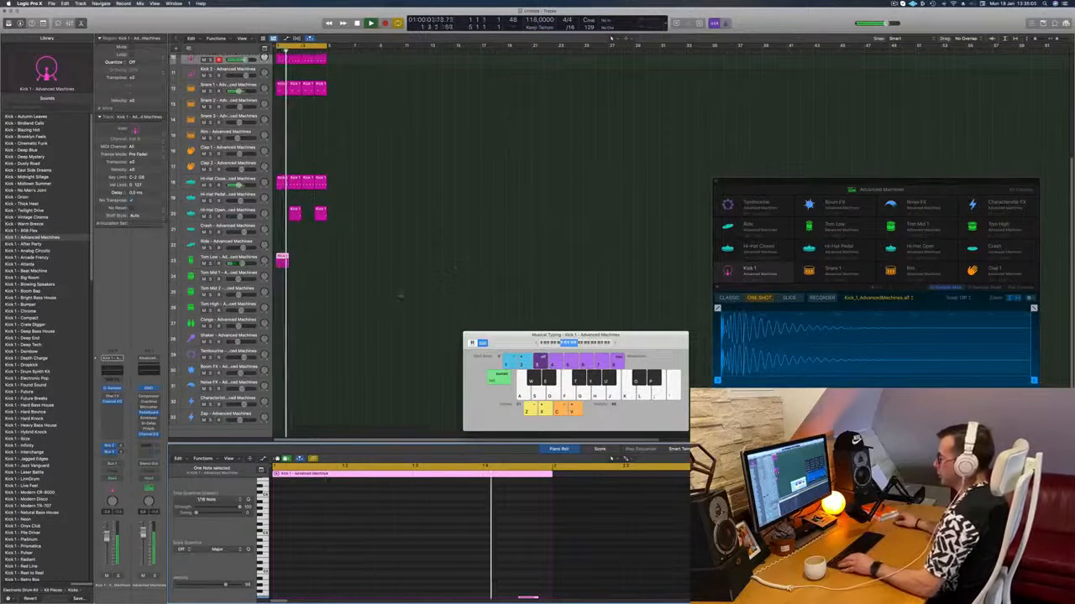
pyautogui.moveTo(283, 243); pyautogui.dragTo(316, 245)
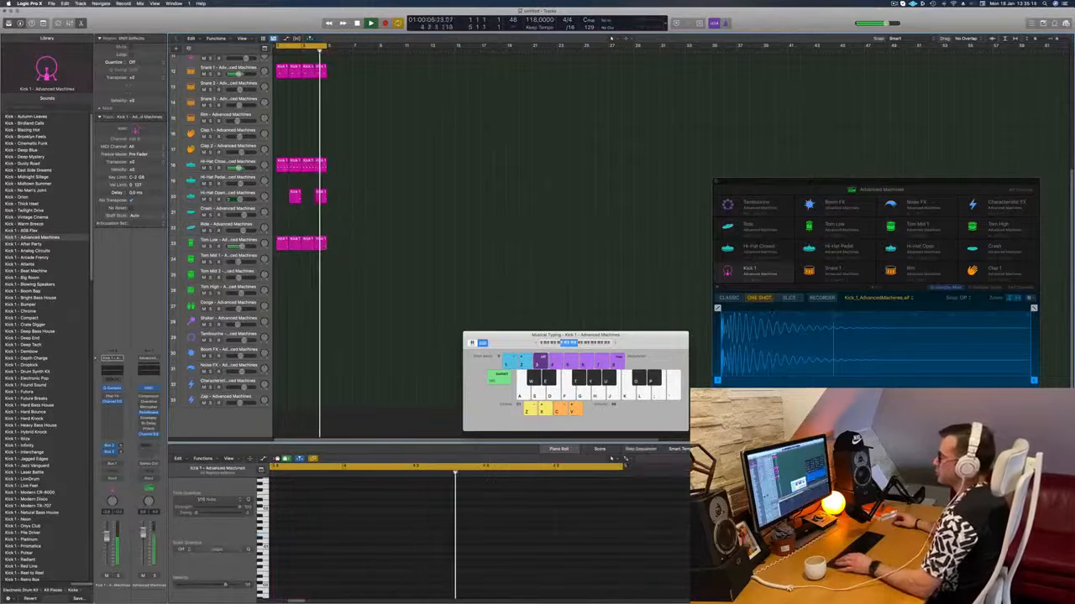
# Copy the first closed hi-hat region to bar 1 of the Tom Mid 1 track and delete its last two notes.
pyautogui.moveTo(281, 166); pyautogui.dragTo(278, 267)
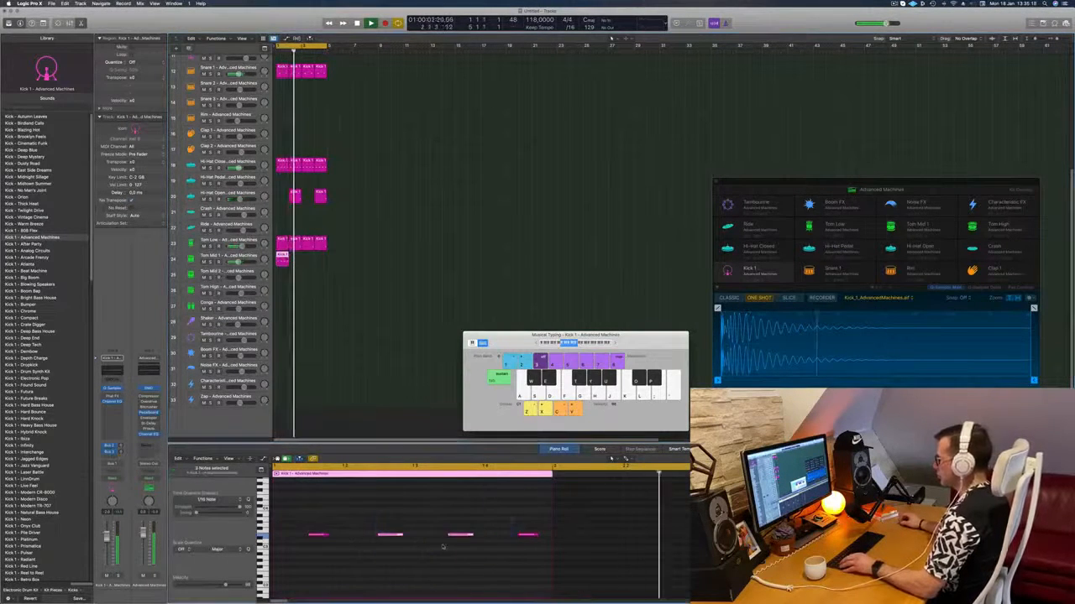
pyautogui.moveTo(429, 523); pyautogui.dragTo(525, 554)
pyautogui.press('Delete')
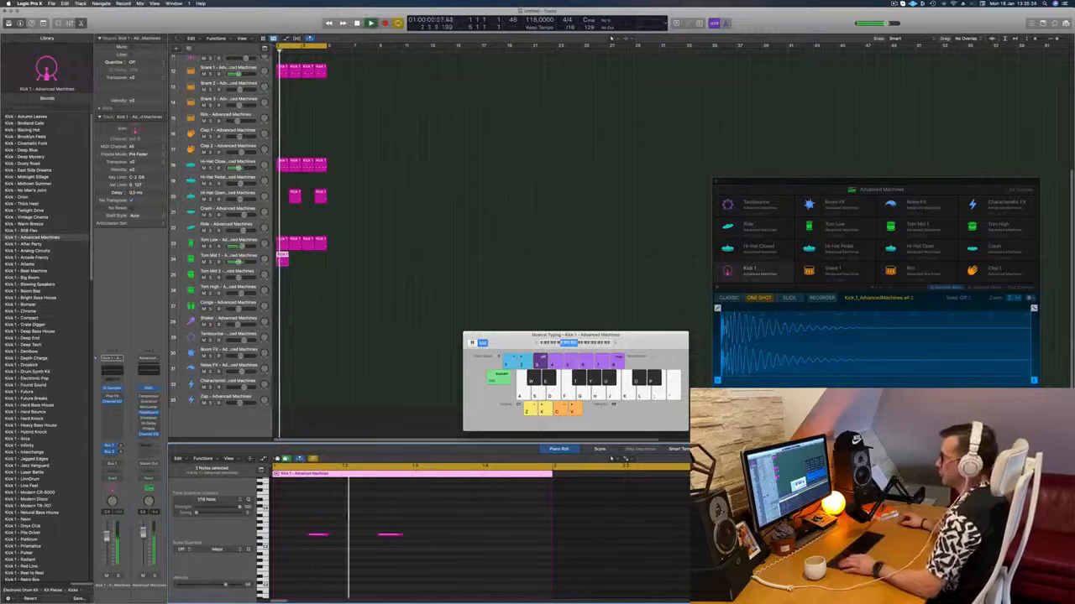
# Lower the two Tom Mid 1 notes by octaves and copy the region across all four bars.
pyautogui.hotkey('alt', 'shift', 'Down')
pyautogui.hotkey('alt', 'shift', 'Down')
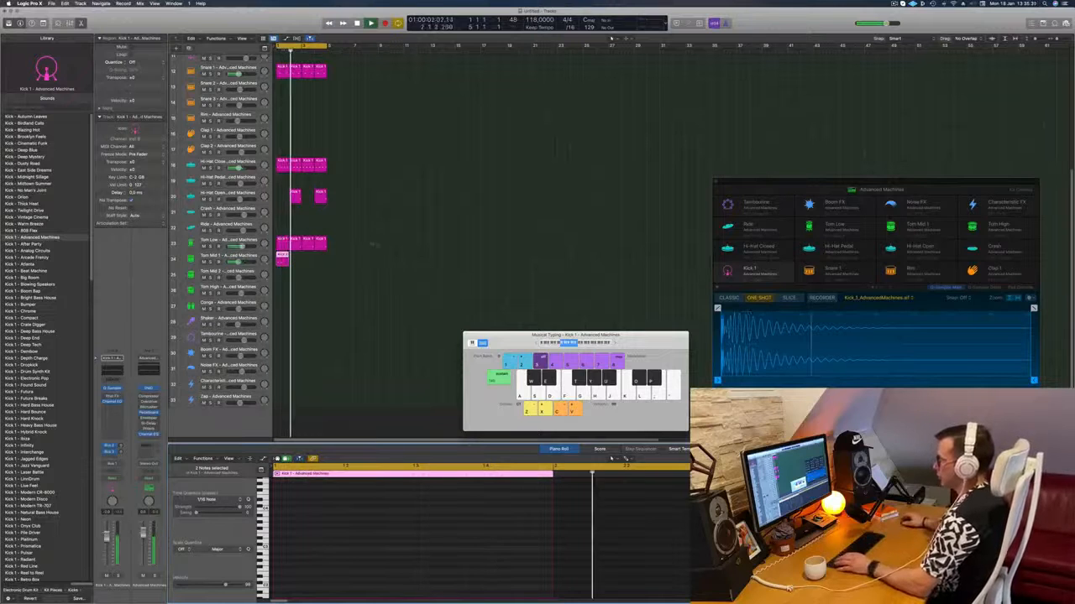
pyautogui.moveTo(282, 261); pyautogui.dragTo(309, 263)
pyautogui.press('space')
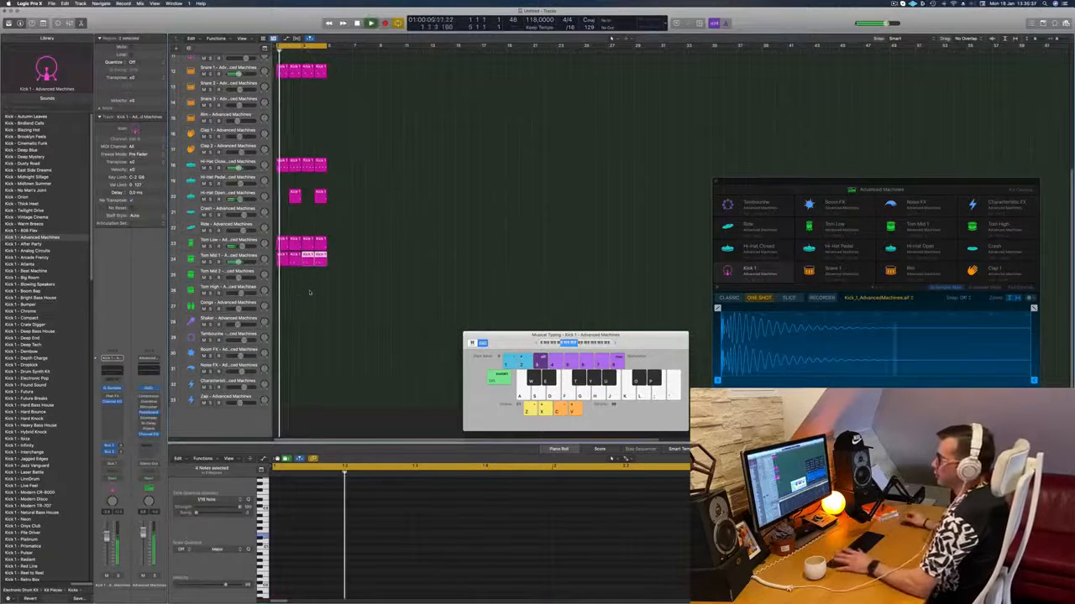
# Copy the first Tom Mid 1 region to bar 1 of the Conga track.
pyautogui.scroll(-1, 403, 309)
pyautogui.press('Return')
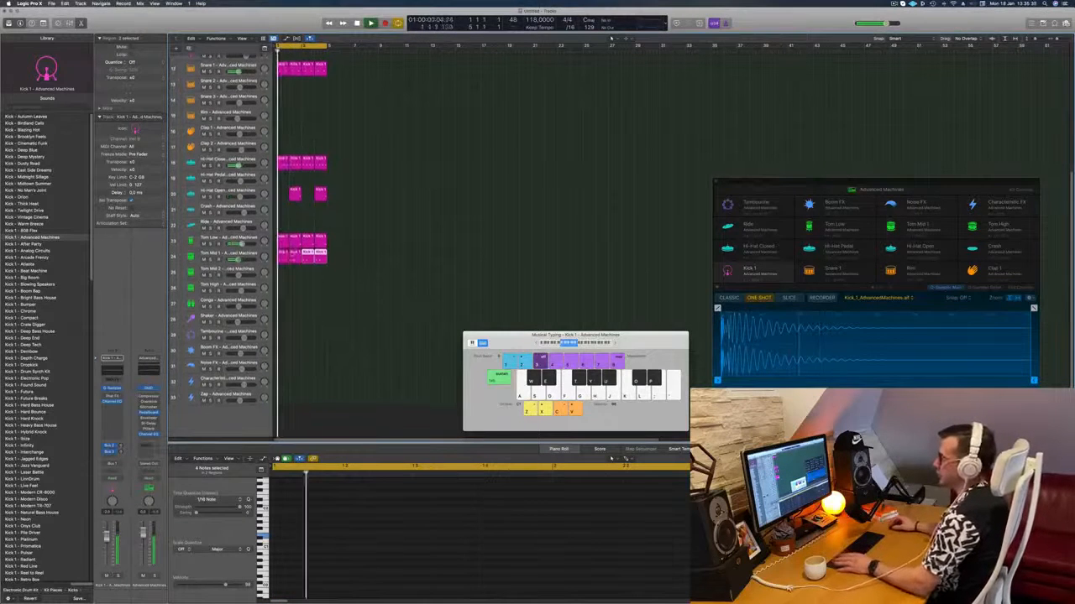
pyautogui.click(286, 259)
pyautogui.moveTo(286, 259); pyautogui.dragTo(285, 305)
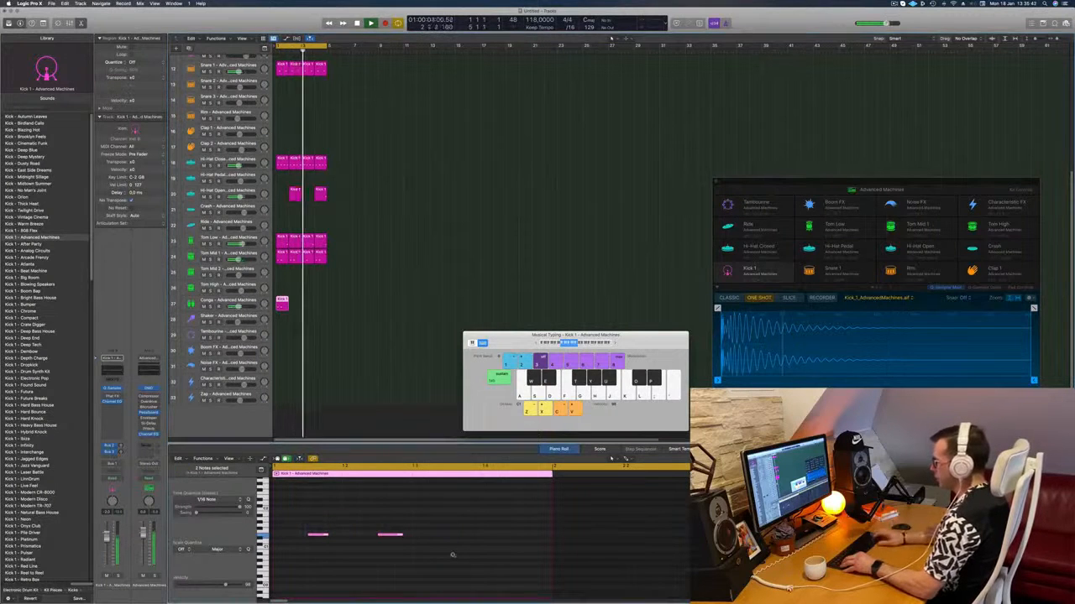
# Nudge the two conga notes later, onto the last sixteenths of beats 2 and 3, while the loop plays.
pyautogui.press('space')
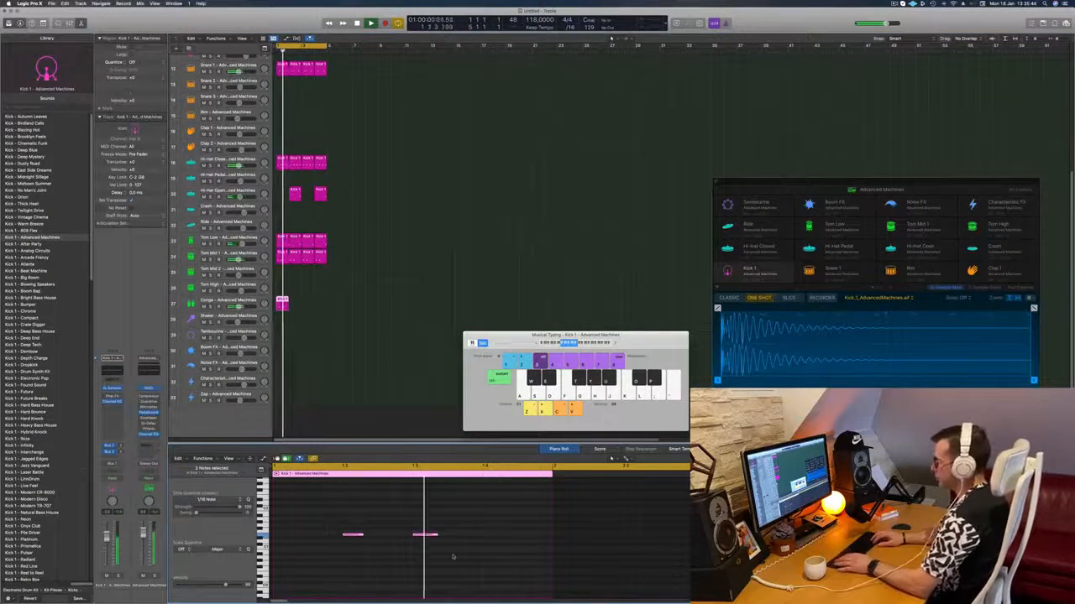
pyautogui.press('space')
pyautogui.press('space')
pyautogui.hotkey('alt', 'Right')
pyautogui.press('space')
pyautogui.press('space')
pyautogui.hotkey('alt', 'Right')
pyautogui.hotkey('alt', 'Right')
pyautogui.press('space')
pyautogui.press('space')
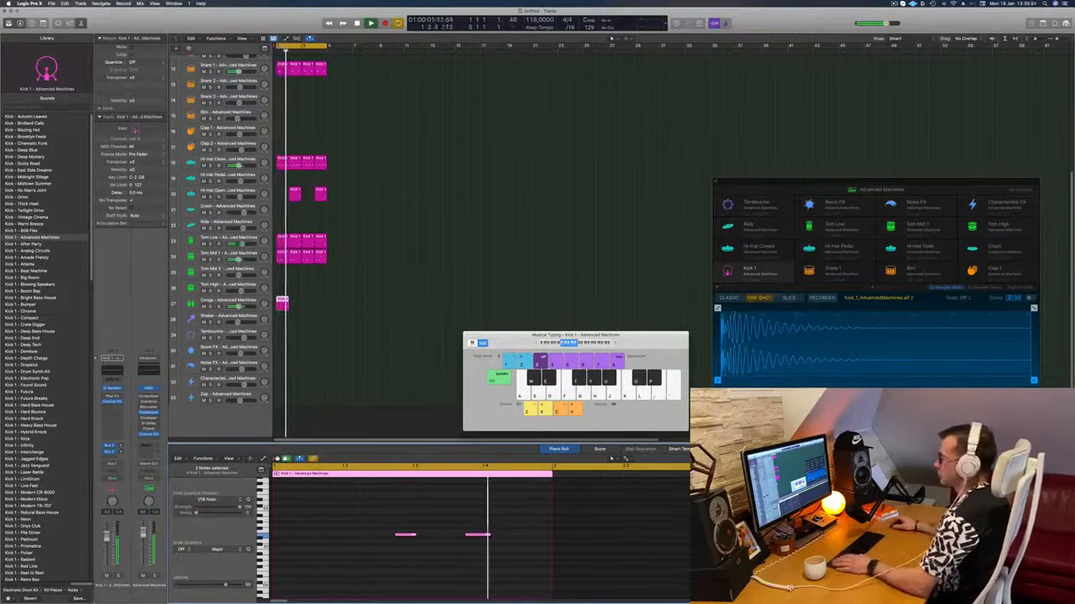
# Select the Conga track and copy its region across all four bars.
pyautogui.click(210, 301)
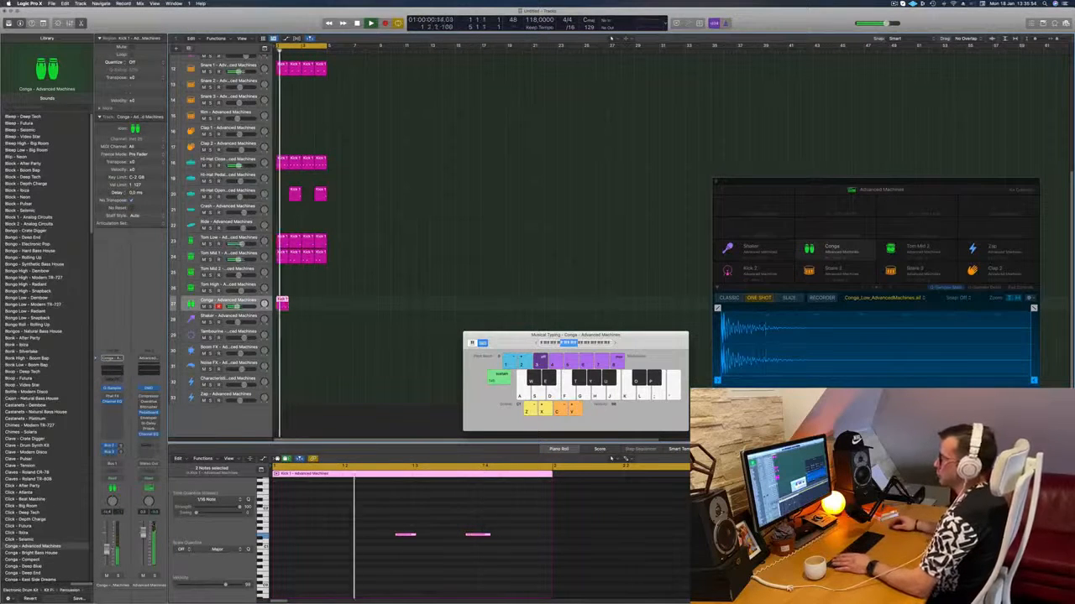
pyautogui.moveTo(283, 306); pyautogui.dragTo(315, 308)
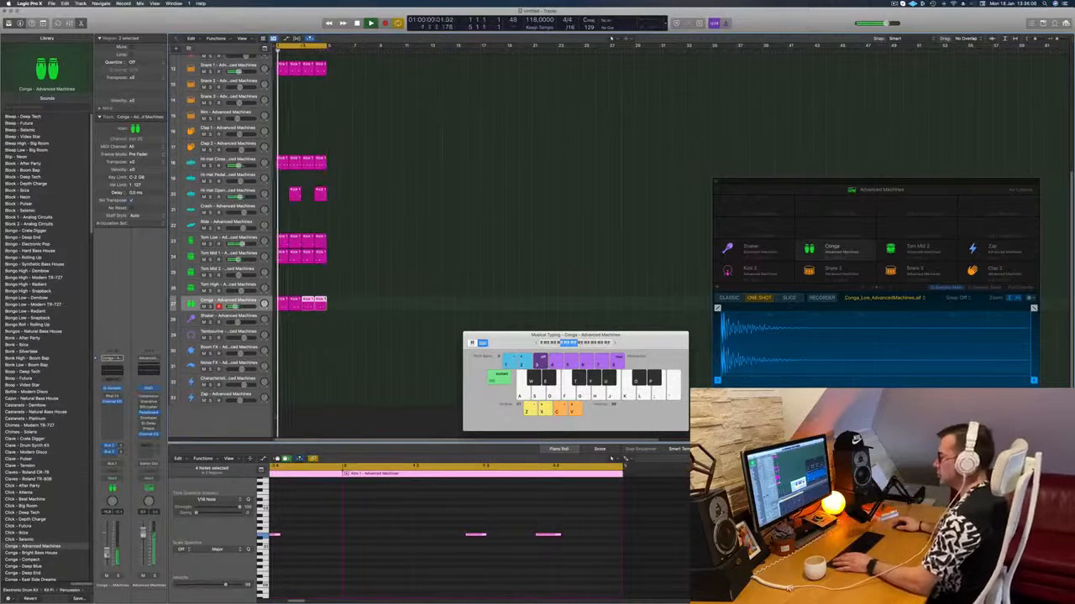
pyautogui.click(320, 395)
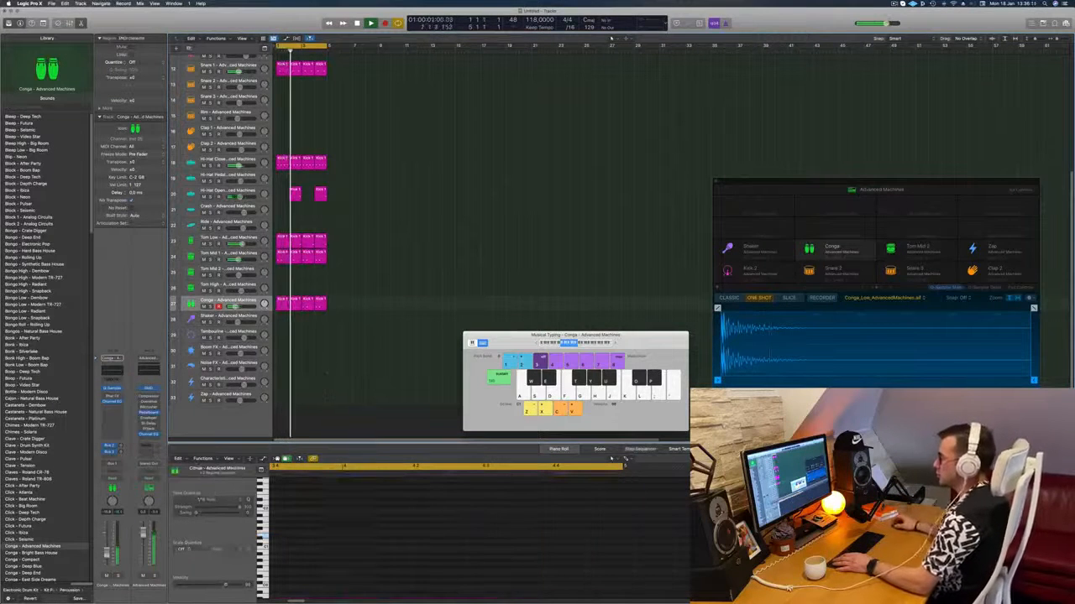
# Copy the first closed hi-hat region to the Tambourine track and duplicate its four notes an eighth note earlier.
pyautogui.click(282, 159)
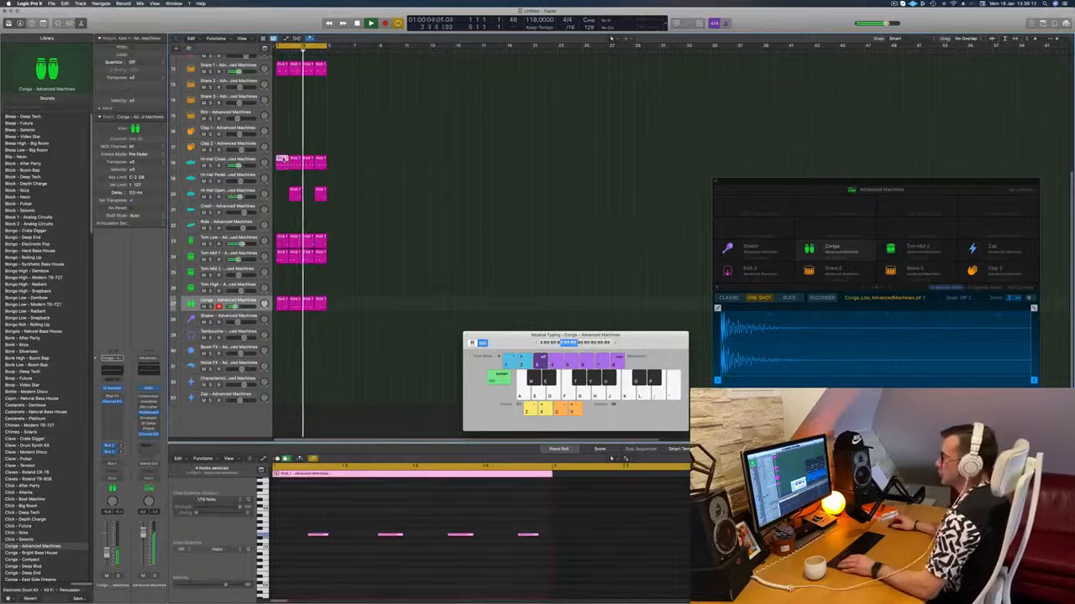
pyautogui.moveTo(282, 158); pyautogui.dragTo(281, 334)
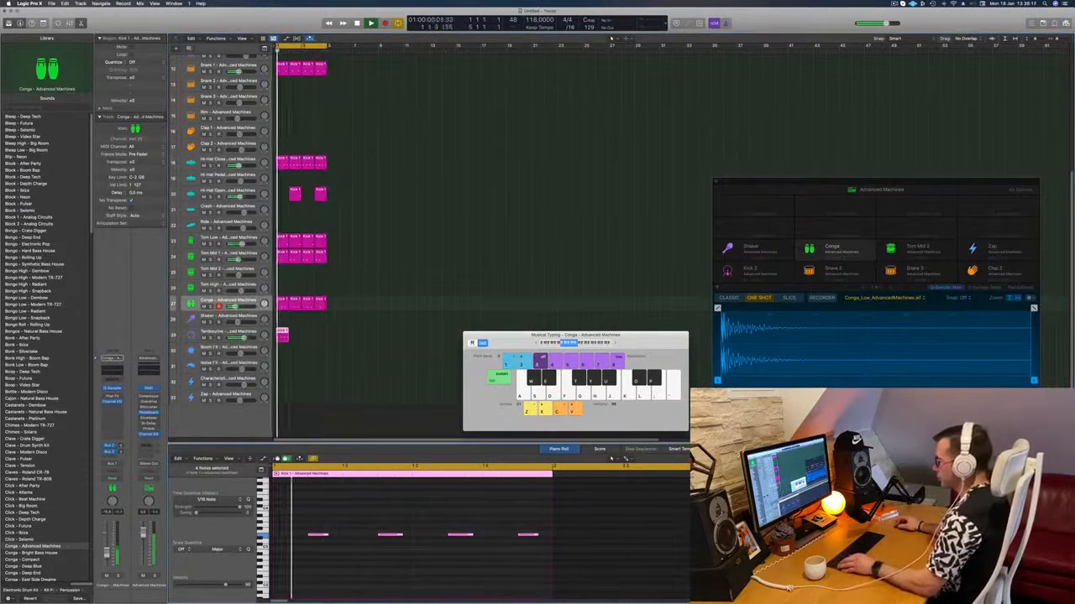
pyautogui.moveTo(320, 536); pyautogui.dragTo(289, 537)
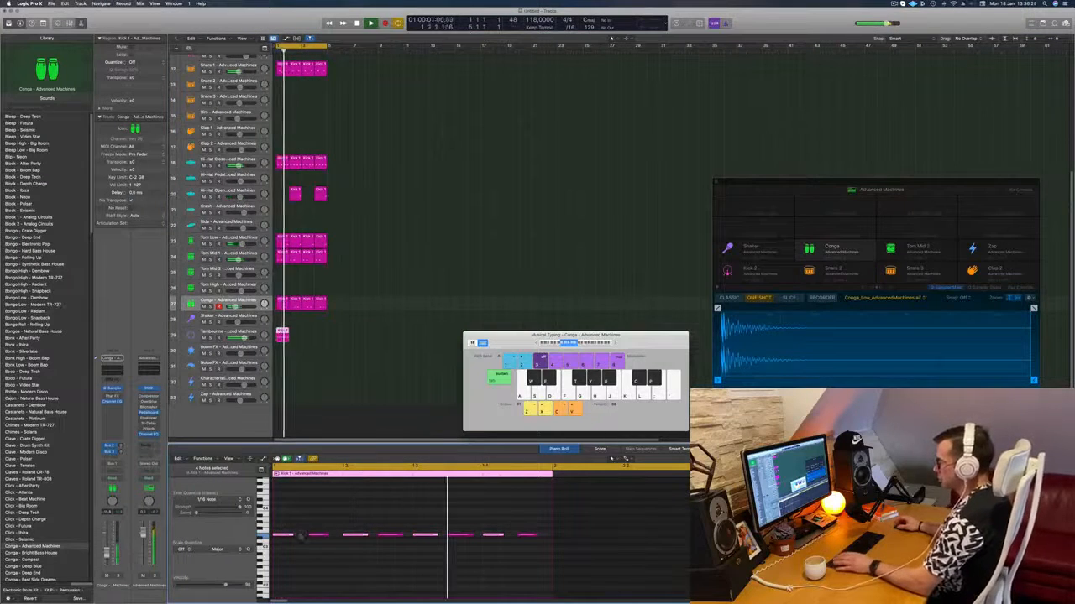
# Shorten the four selected Tambourine notes, then transpose all of the region's notes up an octave.
pyautogui.moveTo(292, 536); pyautogui.dragTo(284, 534)
pyautogui.press('space')
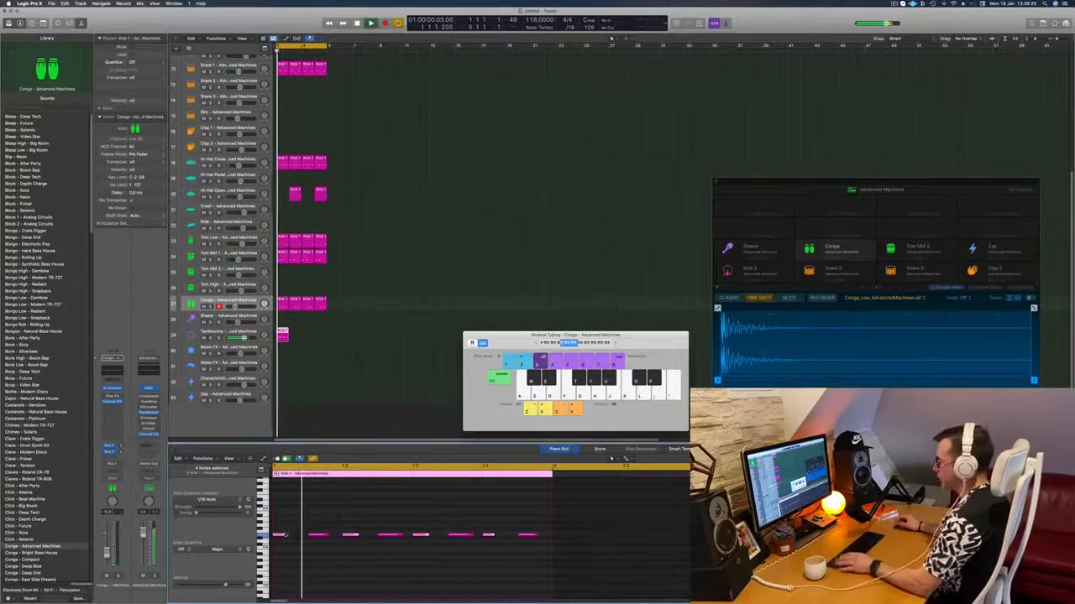
pyautogui.scroll(-3, 315, 535)
pyautogui.press('super+a')
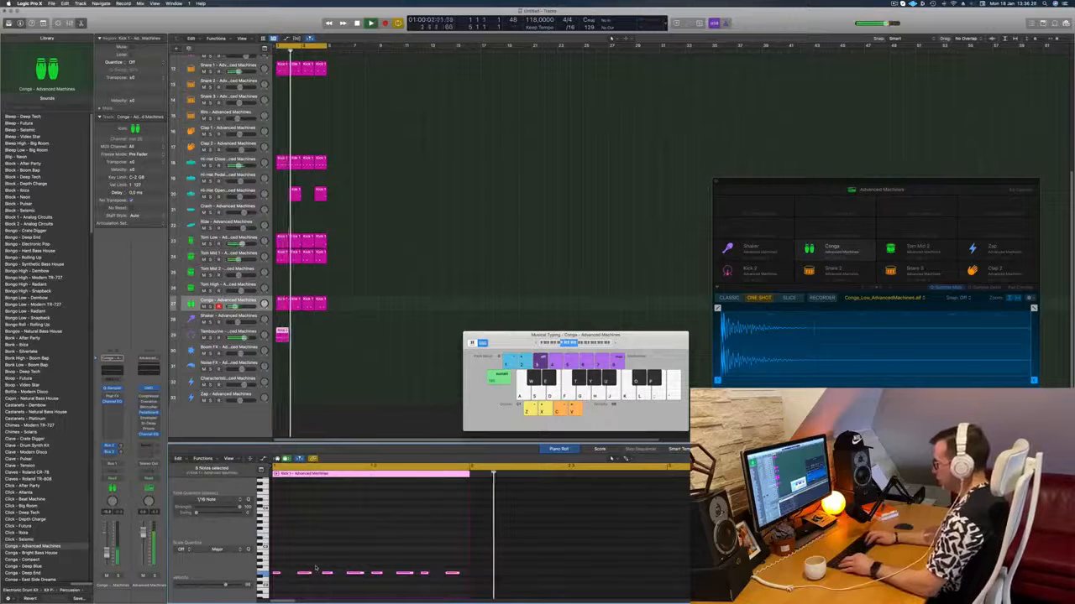
pyautogui.hotkey('alt', 'shift', 'Up')
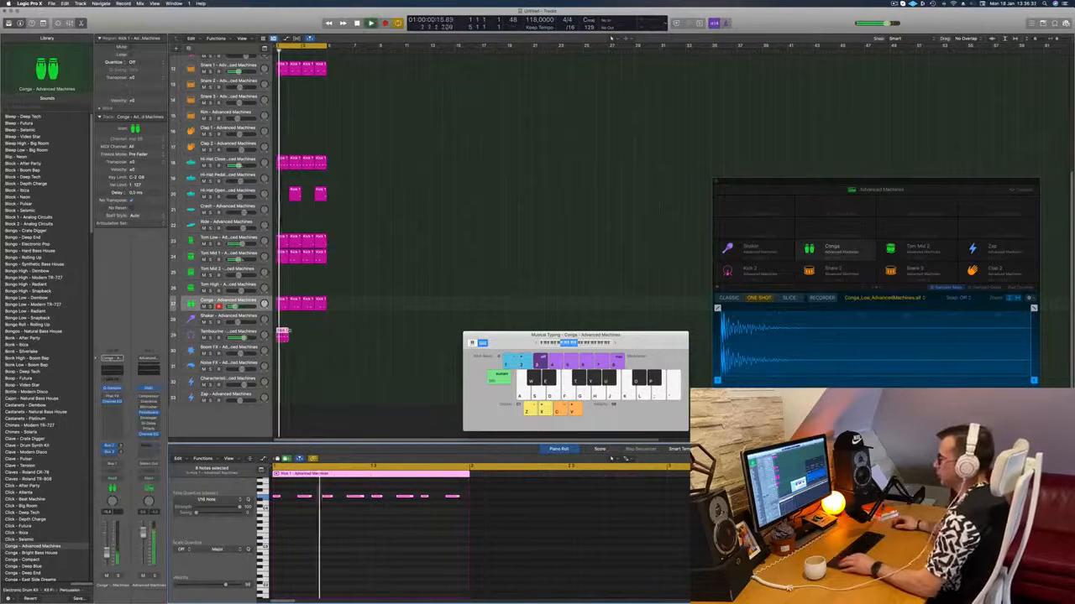
# Copy the Tambourine region across all four bars and select the Tambourine track.
pyautogui.moveTo(284, 334); pyautogui.dragTo(297, 337)
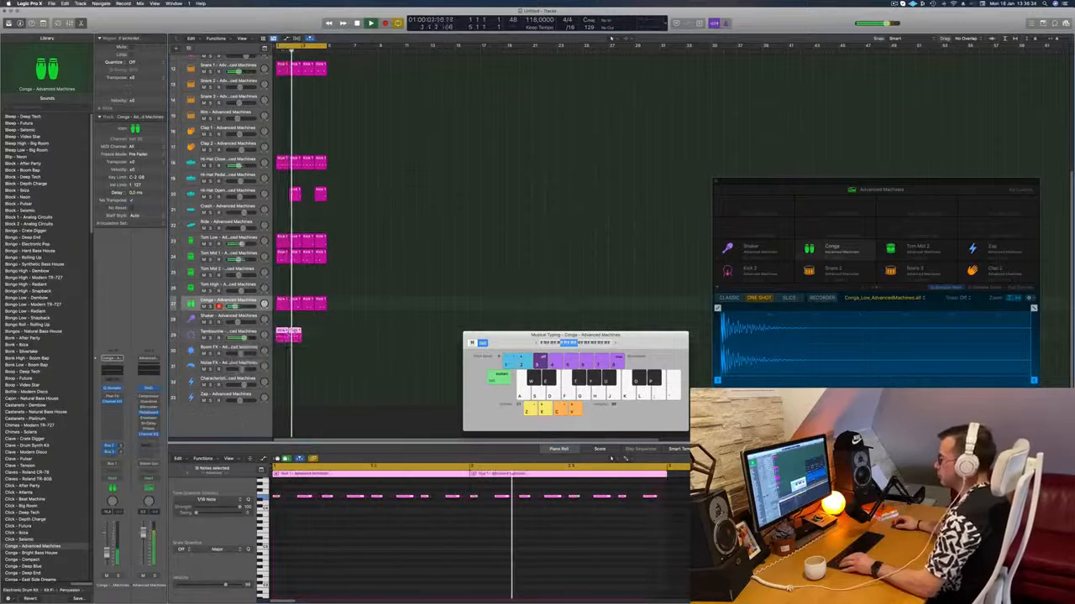
pyautogui.moveTo(304, 338)
pyautogui.mouseDown()
pyautogui.moveTo(319, 339)
pyautogui.moveTo(310, 335)
pyautogui.mouseUp()
pyautogui.click(236, 332)
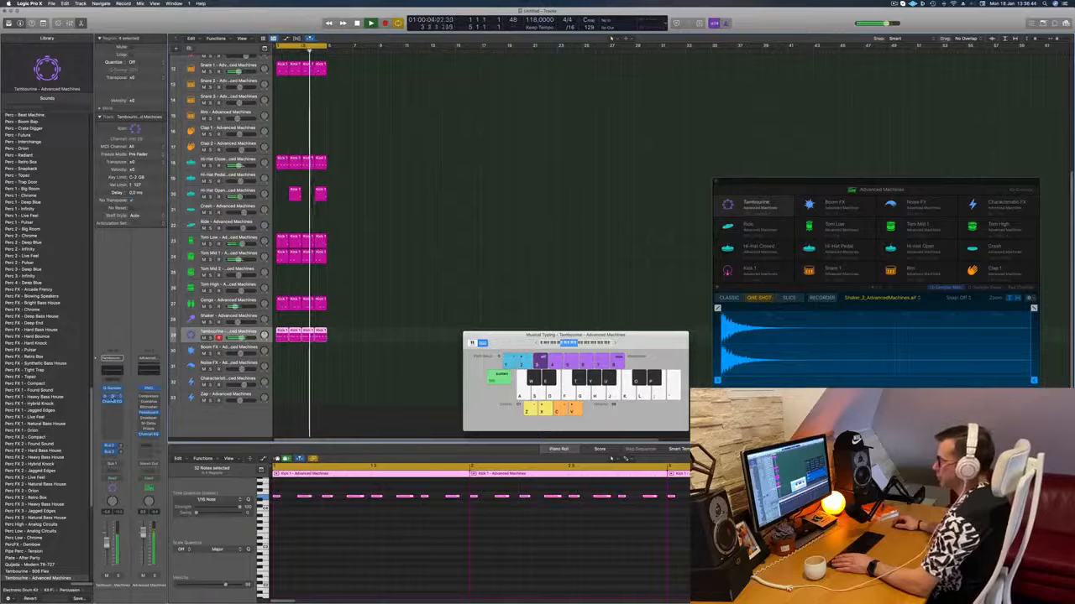
# Add a Sample Delay to the Tambourine channel and set its right delay to about 10 ms.
pyautogui.click(112, 397)
pyautogui.moveTo(395, 146); pyautogui.dragTo(397, 143)
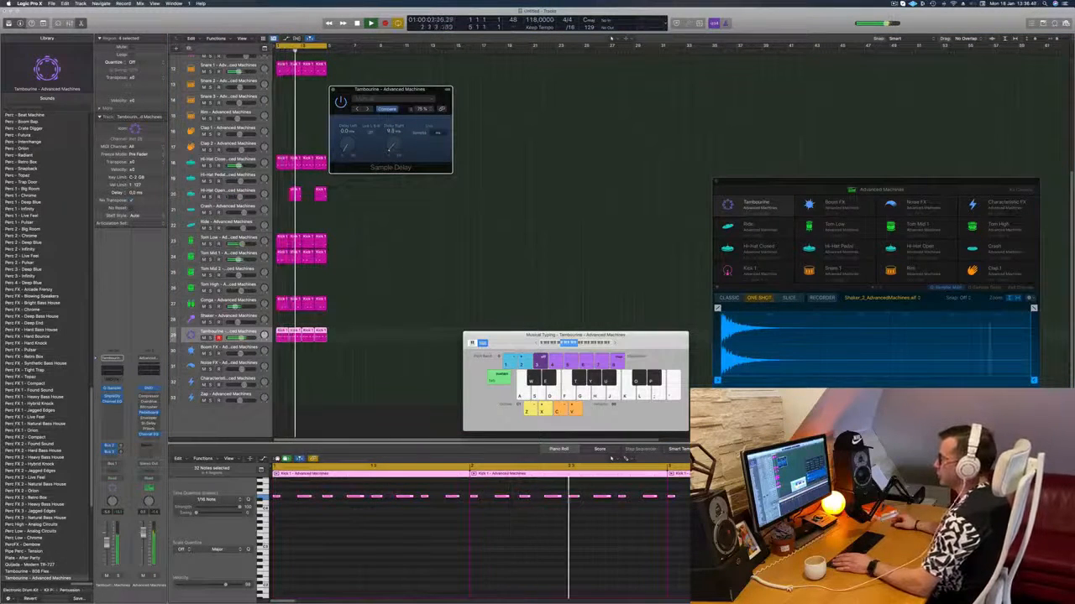
pyautogui.moveTo(403, 89); pyautogui.dragTo(411, 98)
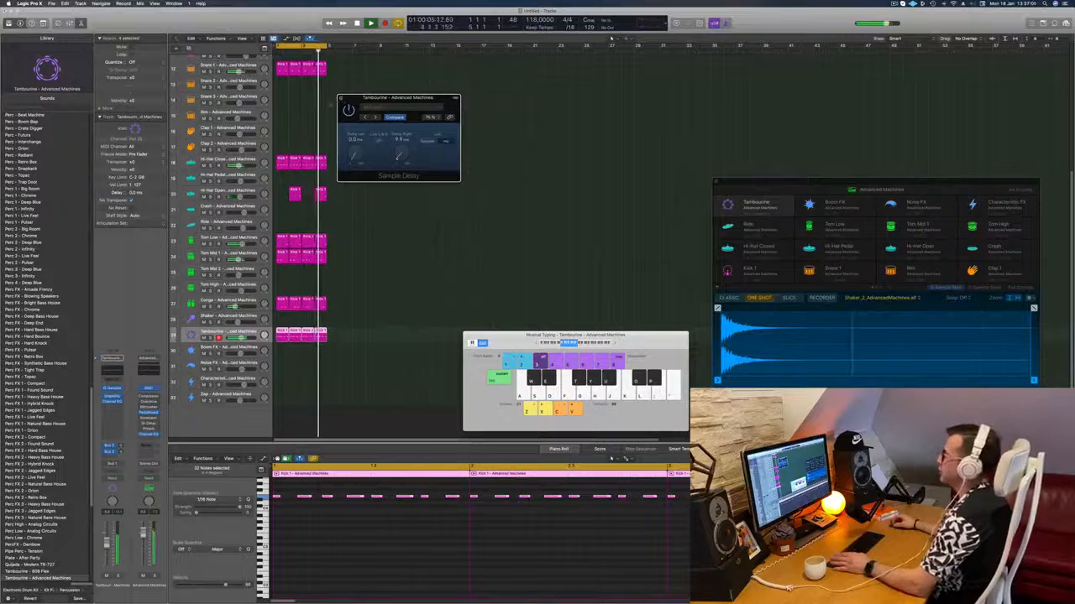
pyautogui.click(341, 99)
# Select the empty Inst 1 track and enlarge its height.
pyautogui.scroll(-2, 404, 226)
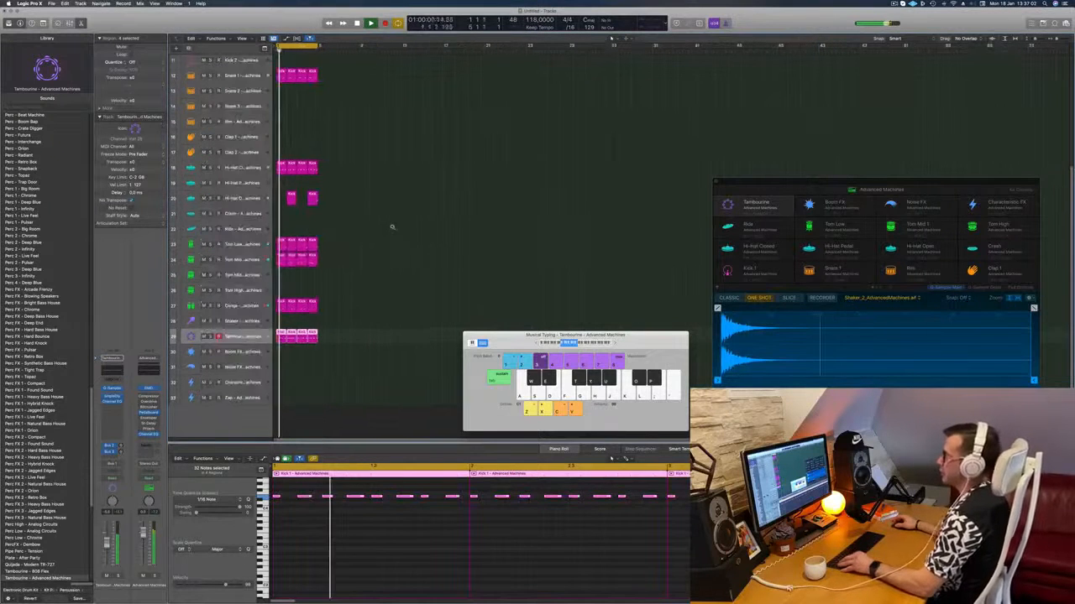
pyautogui.scroll(-4, 391, 226)
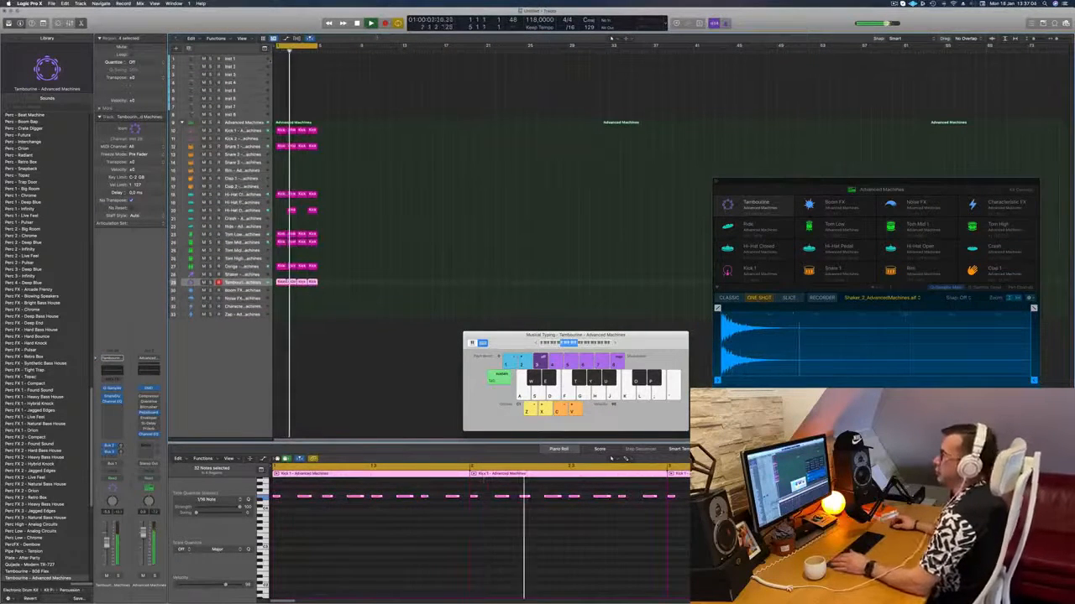
pyautogui.click(249, 61)
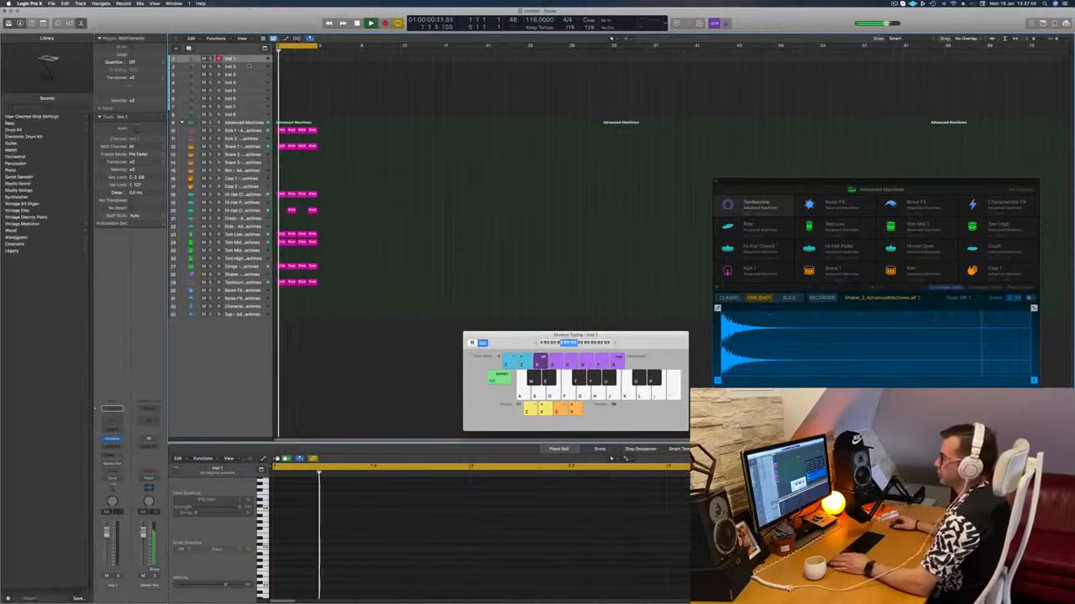
pyautogui.moveTo(248, 63); pyautogui.dragTo(249, 112)
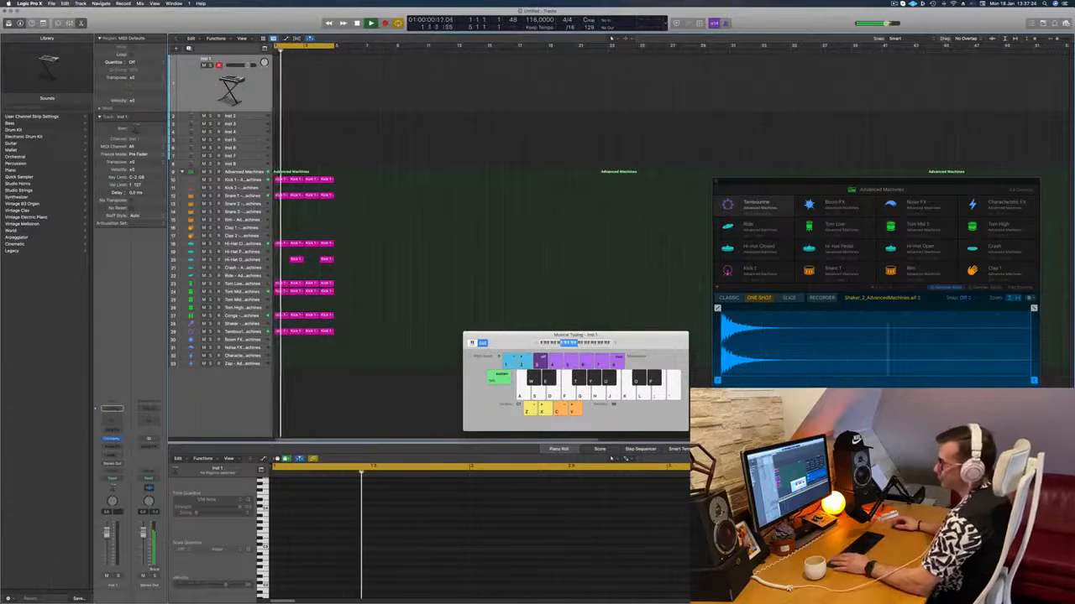
# Open the Alchemy instrument on Inst 1 and filter its presets to the Brass category.
pyautogui.click(112, 439)
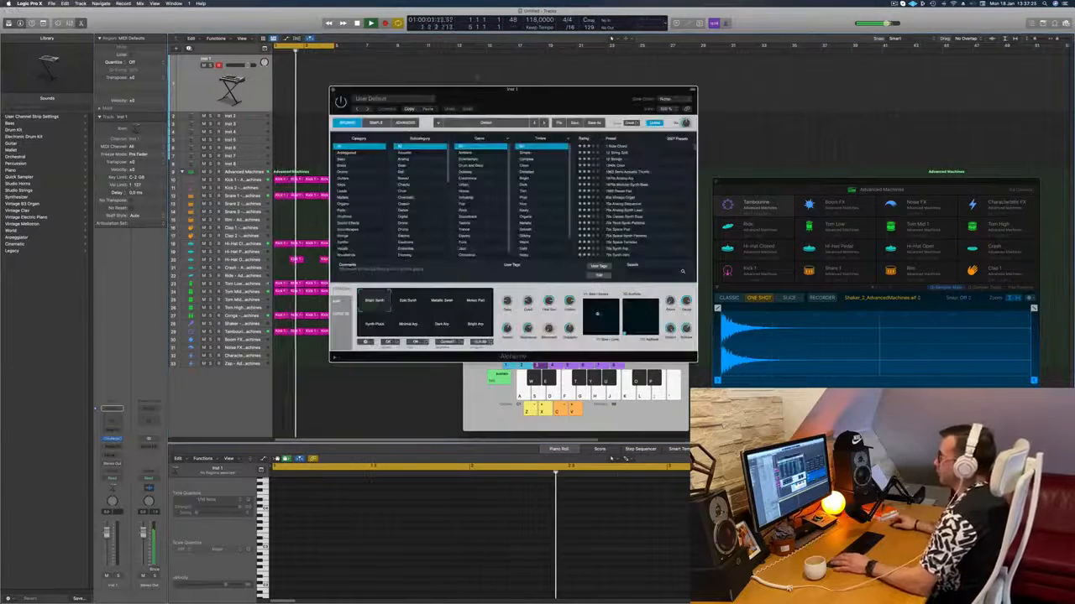
pyautogui.moveTo(530, 90); pyautogui.dragTo(511, 85)
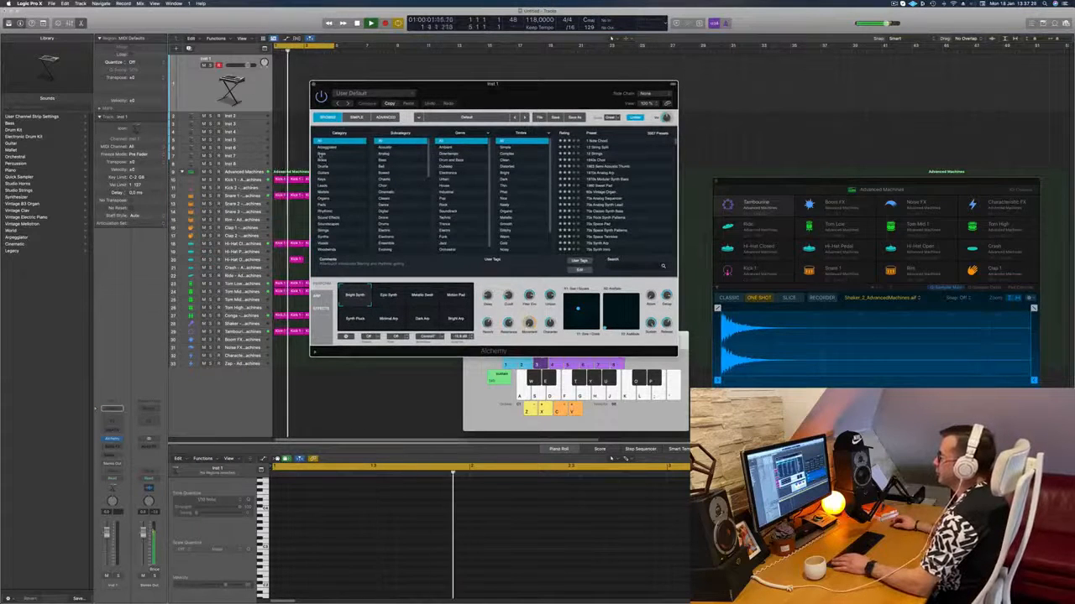
pyautogui.click(328, 154)
pyautogui.click(326, 160)
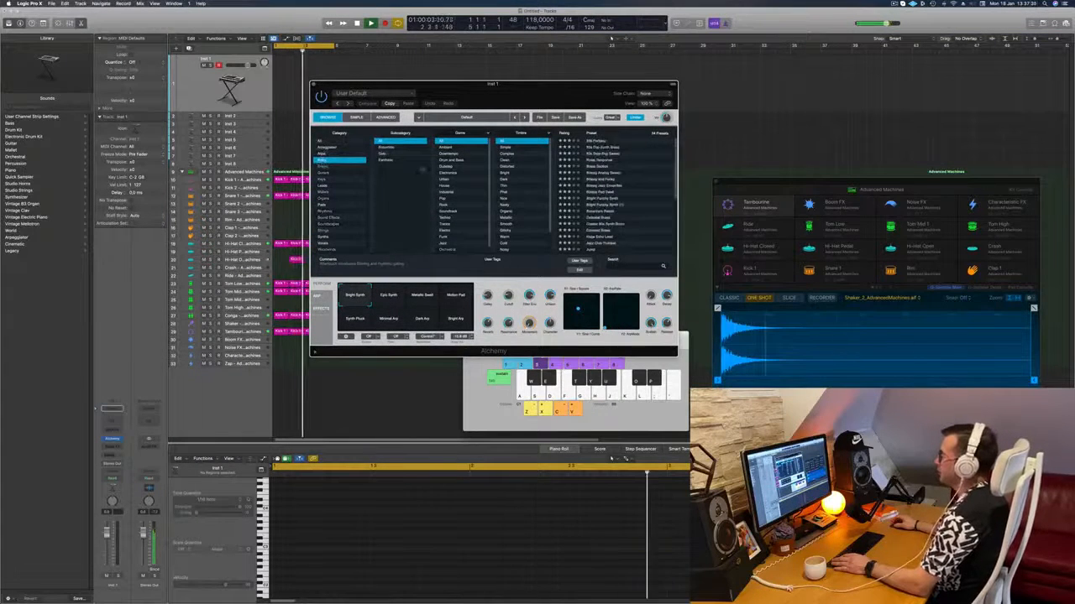
pyautogui.moveTo(599, 94); pyautogui.dragTo(675, 65)
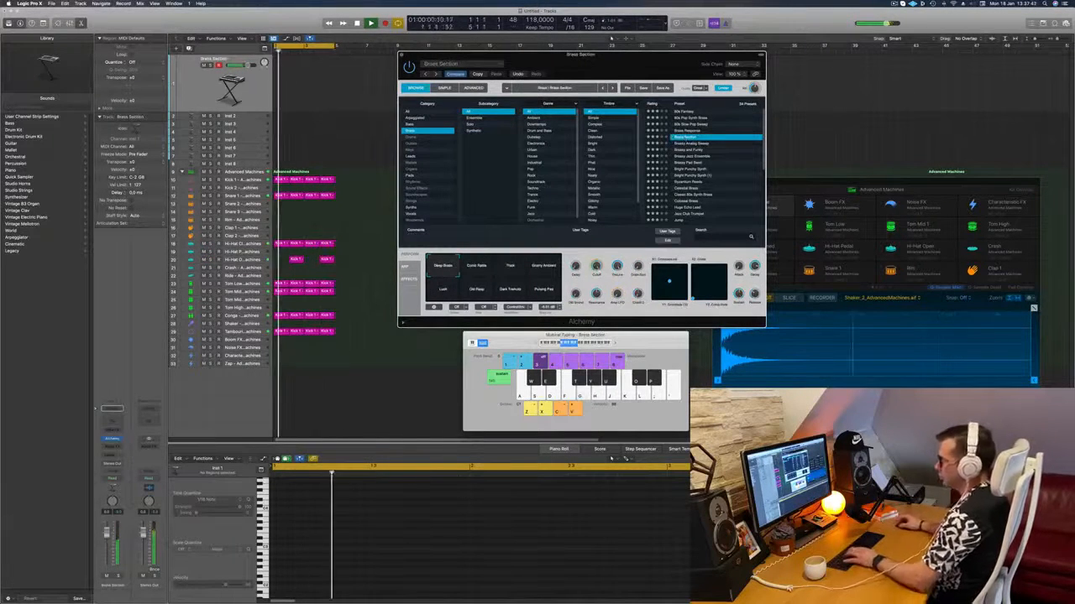
# Audition the Brass Section preset with a few notes over the loop.
pyautogui.press('k')
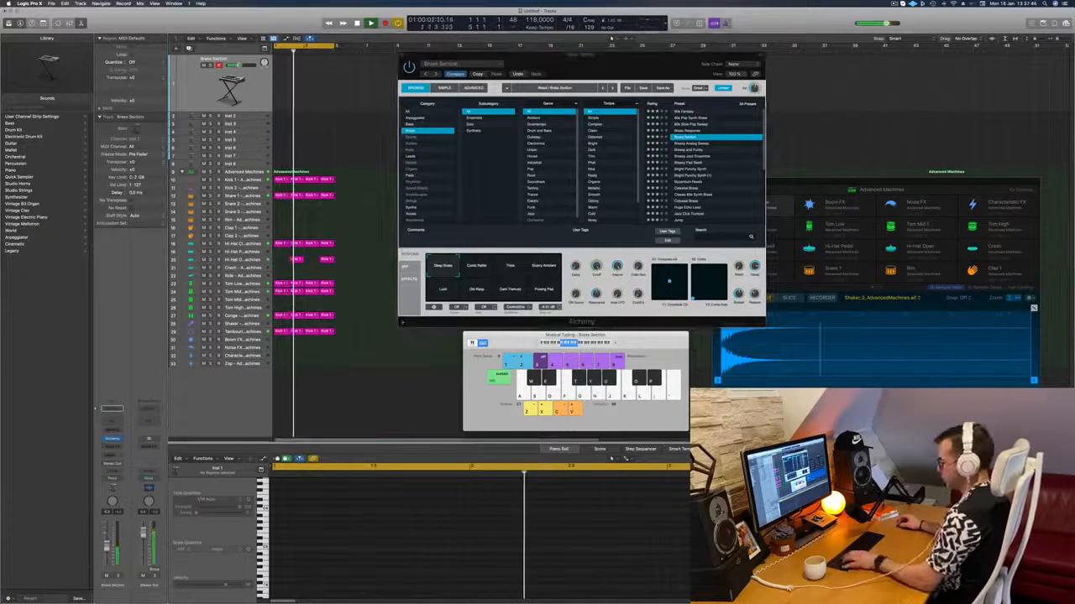
pyautogui.press('a')
pyautogui.press('s')
# Load the Brassy Analog Sweep preset and try it out, including one octave higher.
pyautogui.click(686, 145)
pyautogui.click(685, 146)
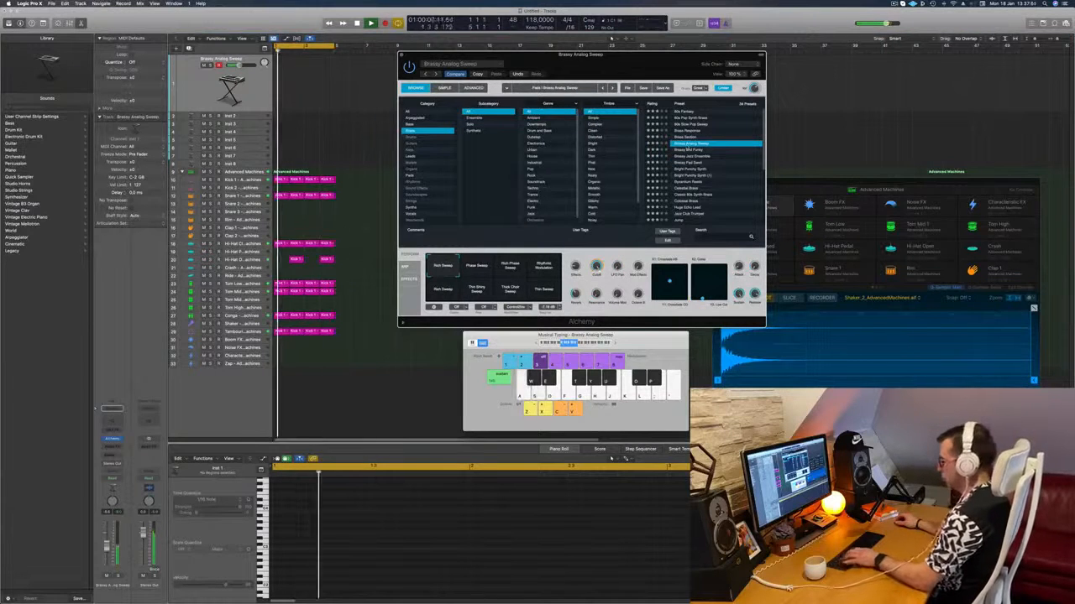
pyautogui.press('a')
pyautogui.press('d')
pyautogui.press('f')
pyautogui.press('x')
pyautogui.press('a')
pyautogui.press('s')
# Audition further brass presets, from Brassy and Funky down to Celestial Brass.
pyautogui.click(688, 150)
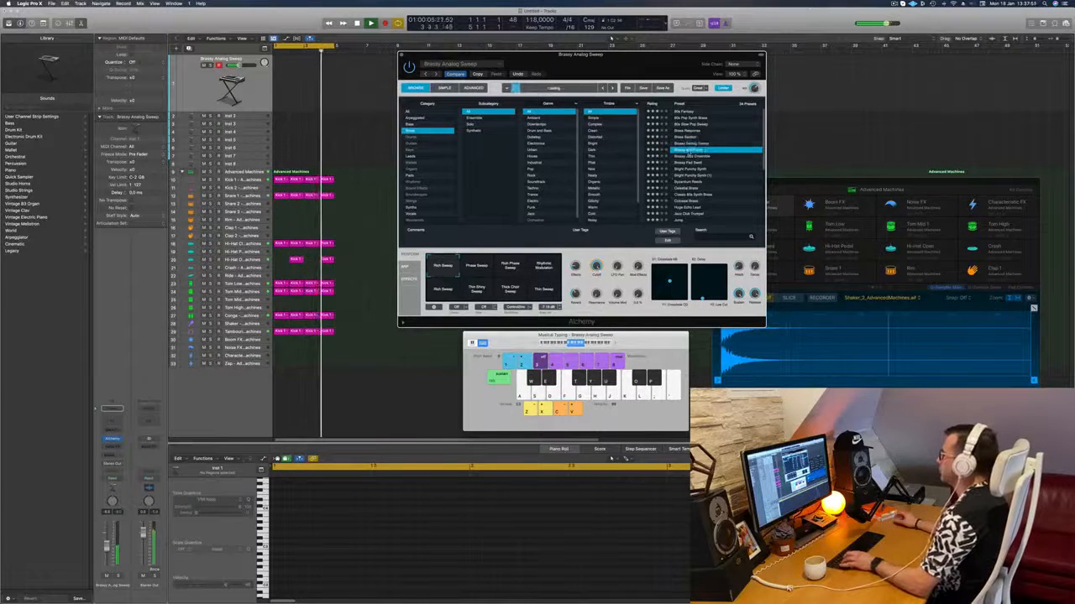
pyautogui.click(696, 181)
pyautogui.press('a')
pyautogui.scroll(-3, 689, 161)
pyautogui.press('s')
pyautogui.click(689, 159)
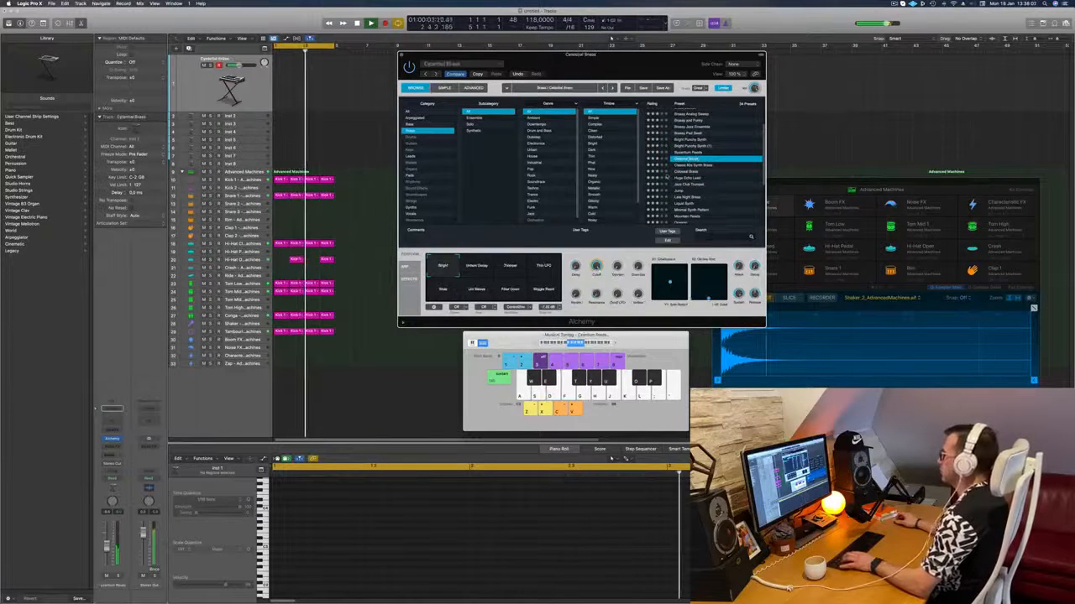
# Load the Colossal Brass preset with its Smooth variation and test it in a different octave.
pyautogui.click(693, 172)
pyautogui.press('a')
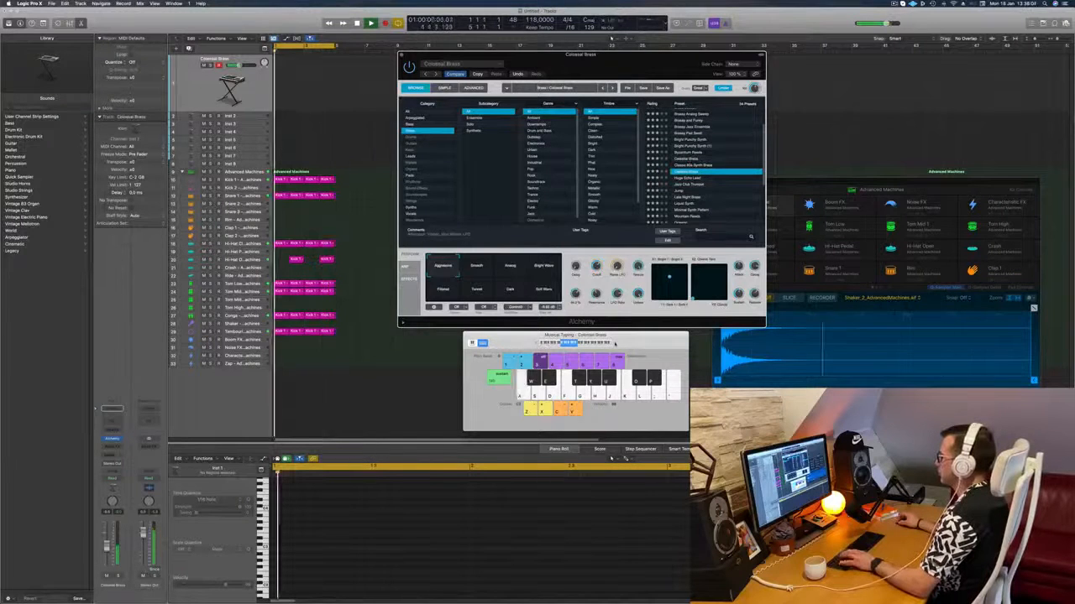
pyautogui.click(615, 343)
pyautogui.press('a')
pyautogui.click(475, 269)
pyautogui.press('a')
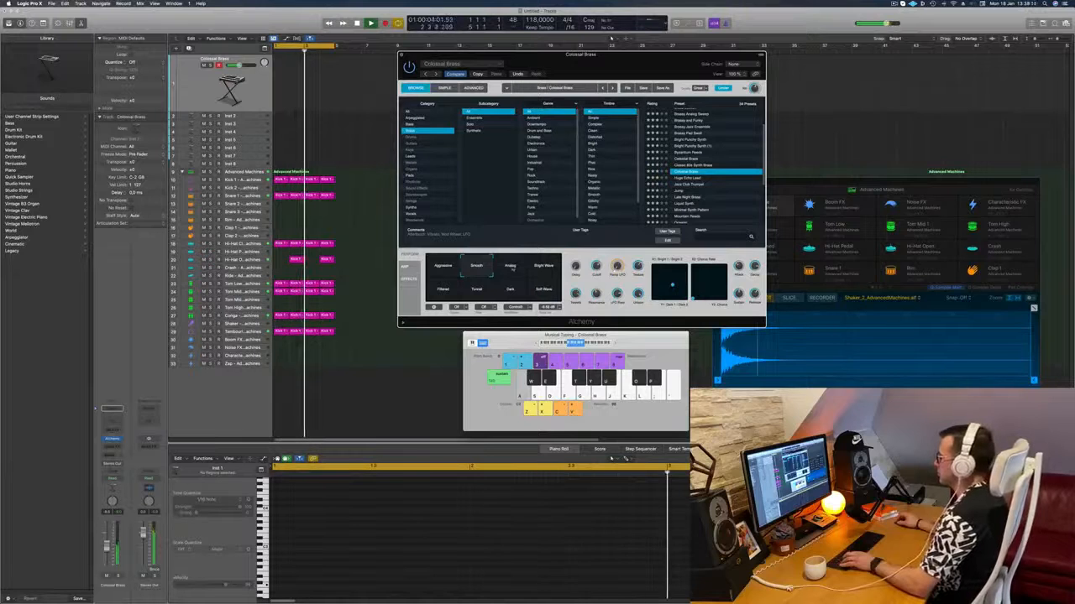
pyautogui.press('a')
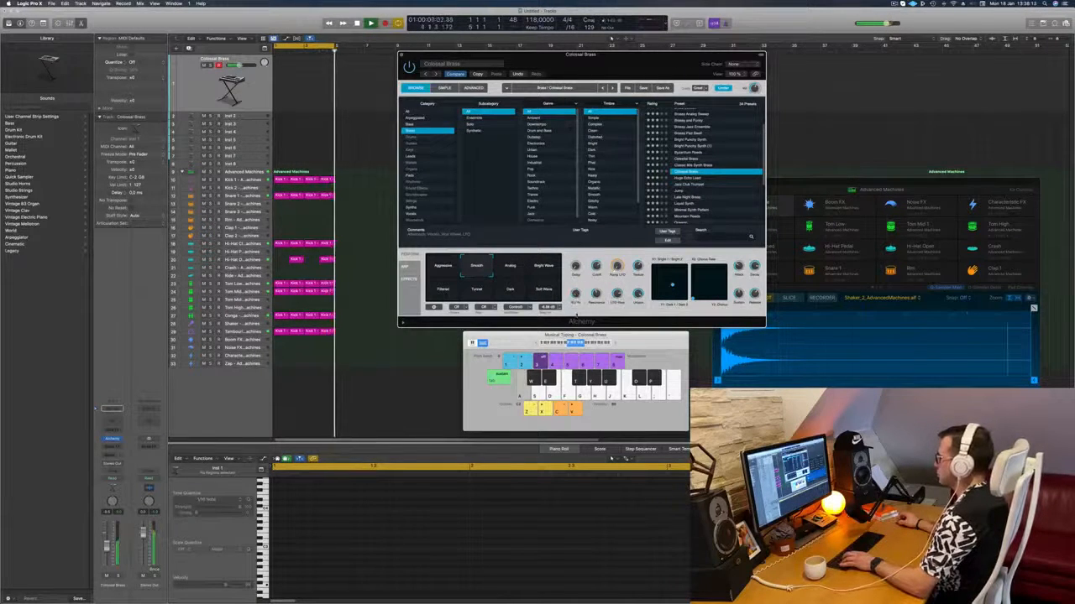
# Clear the Alchemy window out of the way and record a four-bar Colossal Brass melody over the drum loop.
pyautogui.moveTo(576, 316); pyautogui.dragTo(634, 310)
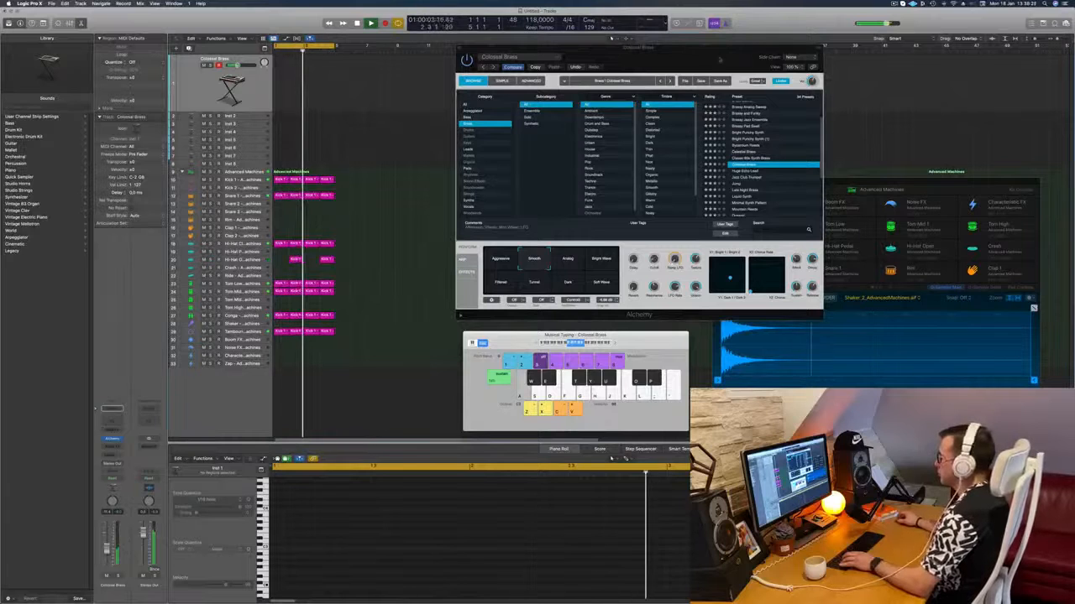
pyautogui.moveTo(735, 86); pyautogui.dragTo(710, 91)
pyautogui.moveTo(663, 64); pyautogui.dragTo(763, 86)
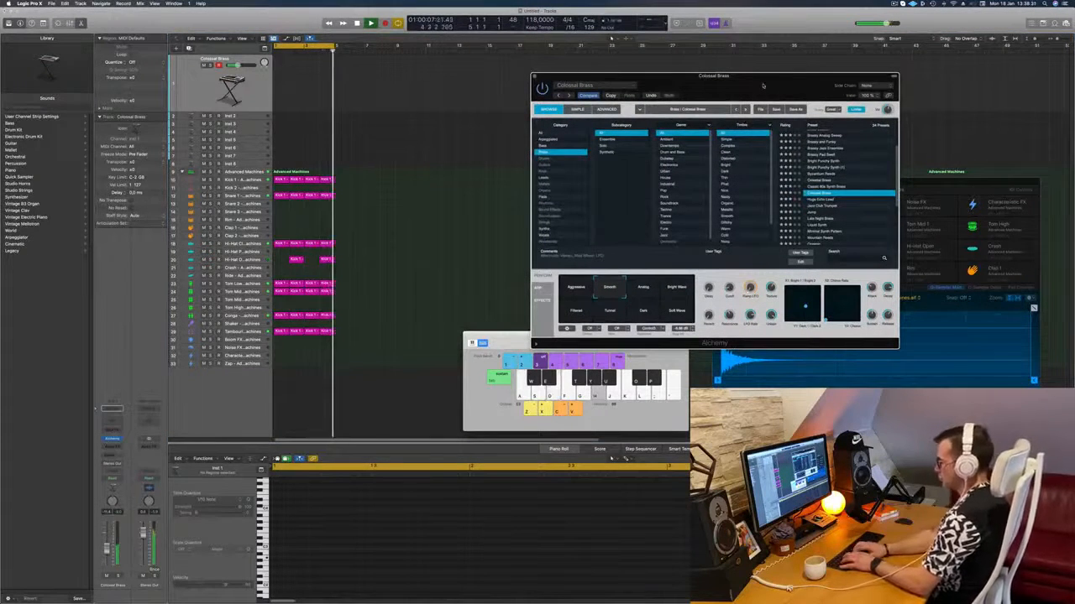
pyautogui.press('r')
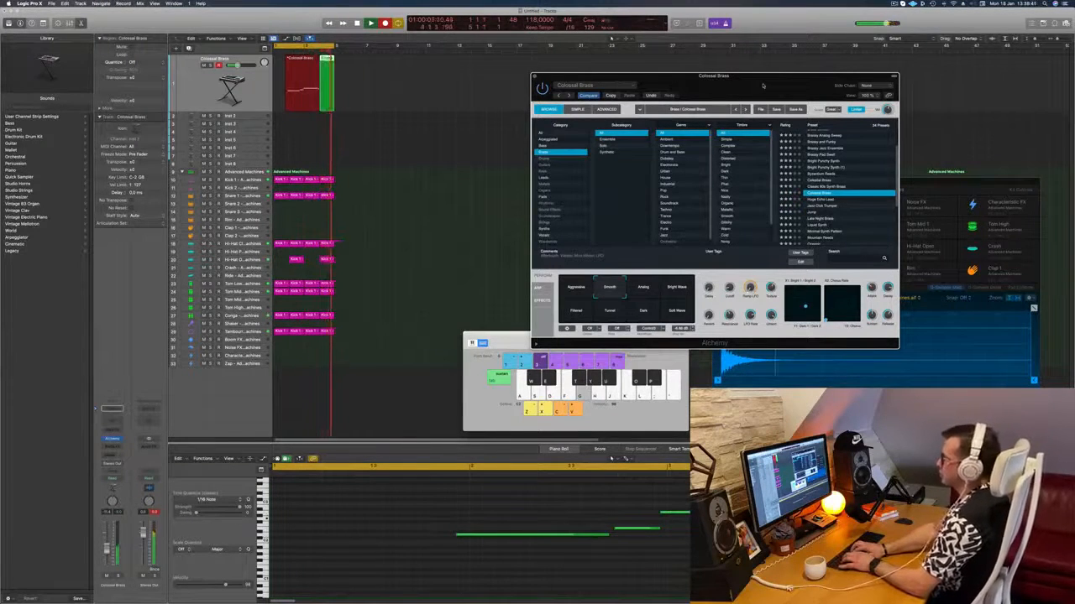
pyautogui.press('space')
# Place the low opening note of the Colossal Brass region at the start of bar 1 and check it in playback.
pyautogui.press('super+Left')
pyautogui.press('super+Left')
pyautogui.click(478, 508)
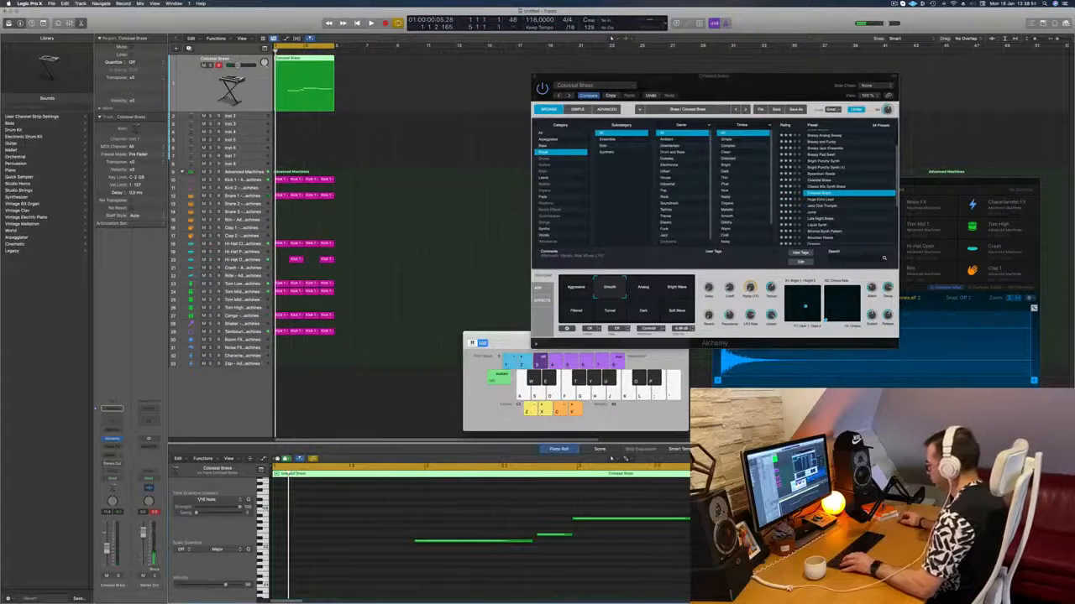
pyautogui.moveTo(875, 547); pyautogui.dragTo(405, 552)
pyautogui.press('space')
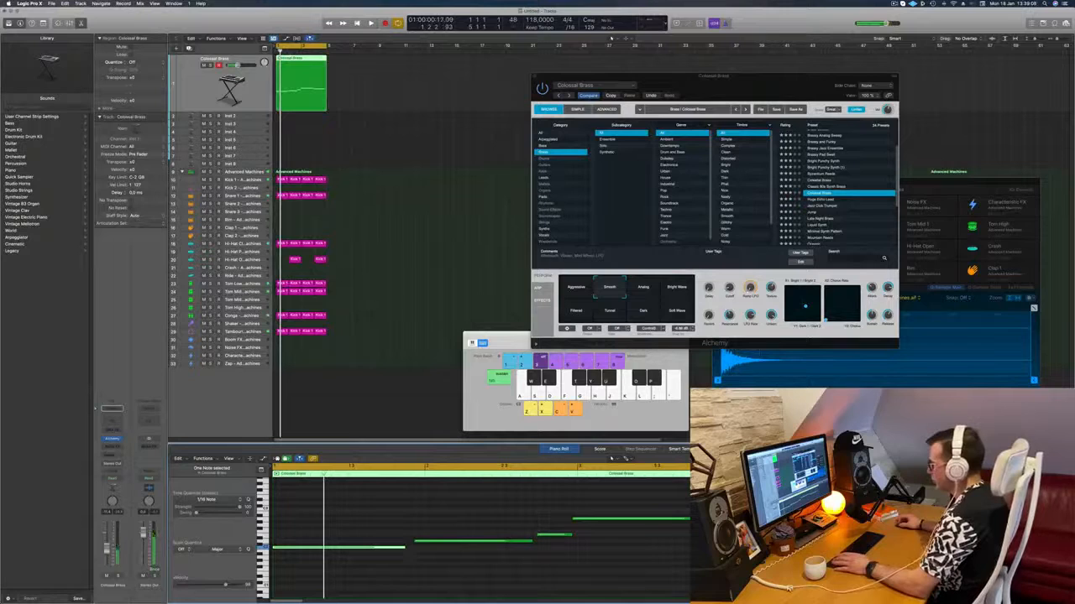
# Extend the opening brass note to bar 2 and shift the following notes later so the second starts there.
pyautogui.moveTo(405, 552); pyautogui.dragTo(426, 552)
pyautogui.moveTo(460, 520); pyautogui.dragTo(581, 552)
pyautogui.moveTo(488, 545); pyautogui.dragTo(495, 548)
pyautogui.press('space')
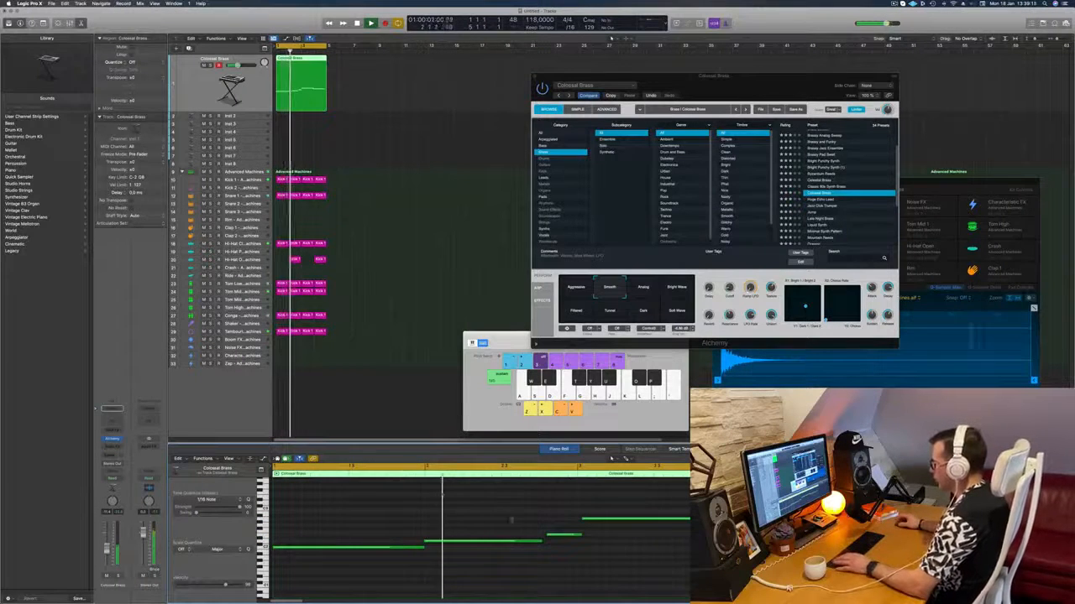
pyautogui.press('space')
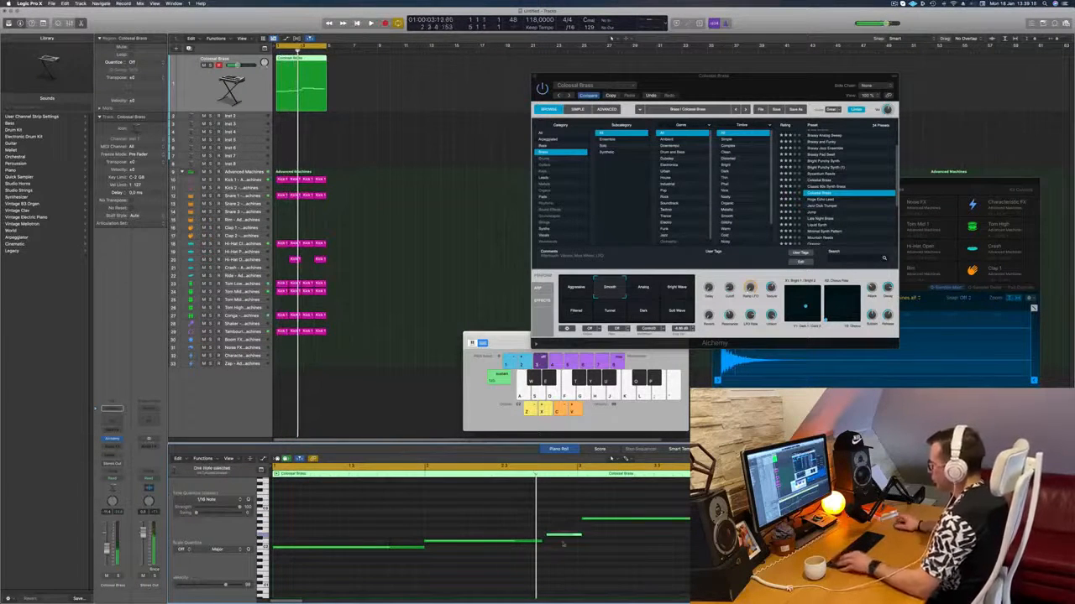
# Retime the third and fourth brass notes so the fourth starts on bar 3, and play the loop.
pyautogui.press('Return')
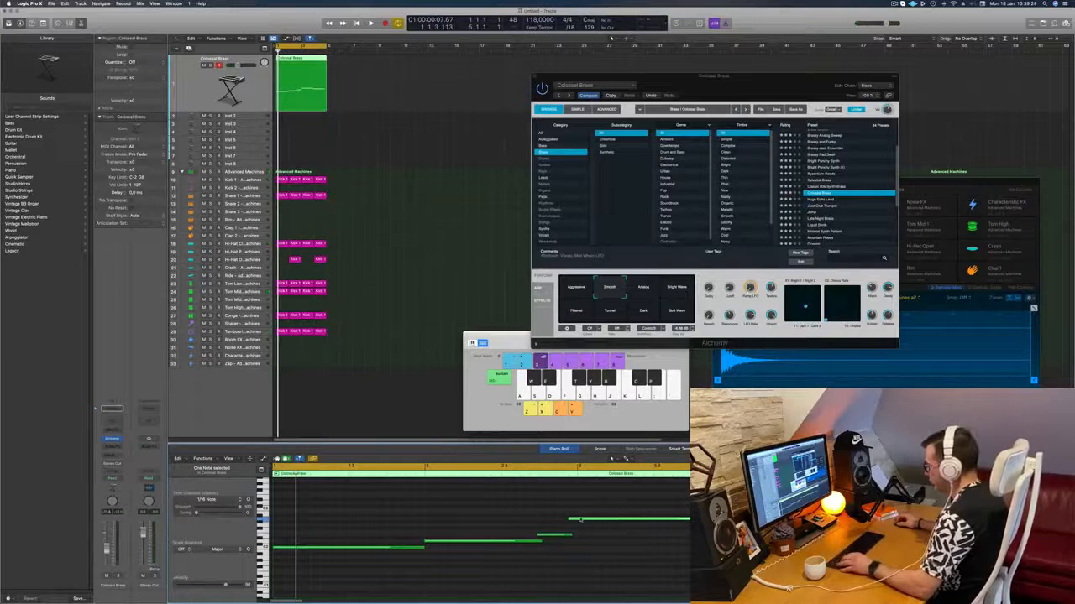
pyautogui.moveTo(588, 520); pyautogui.dragTo(592, 520)
pyautogui.click(633, 543)
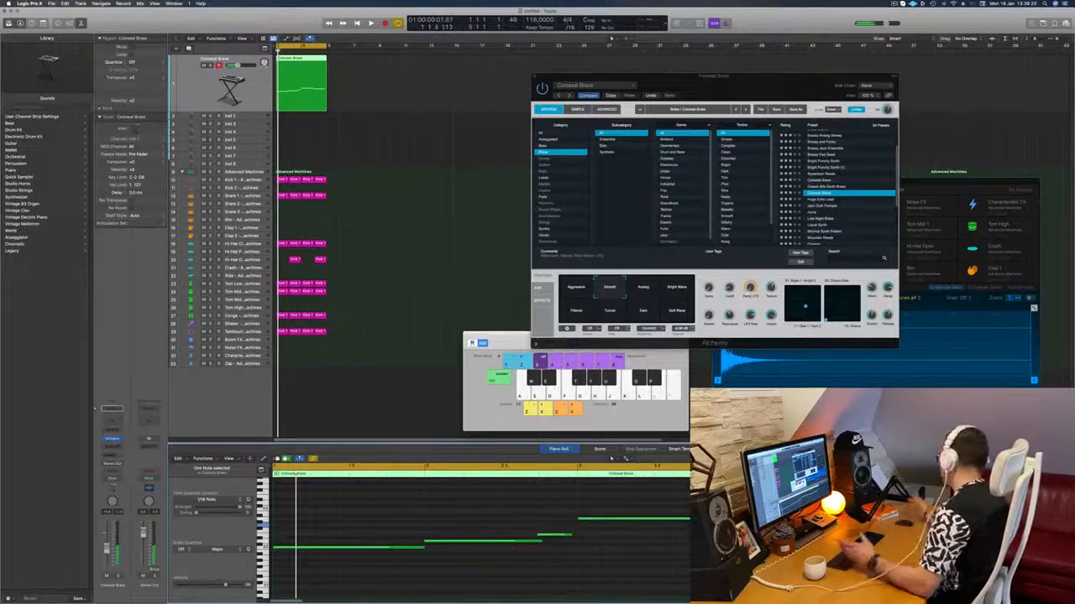
pyautogui.press('space')
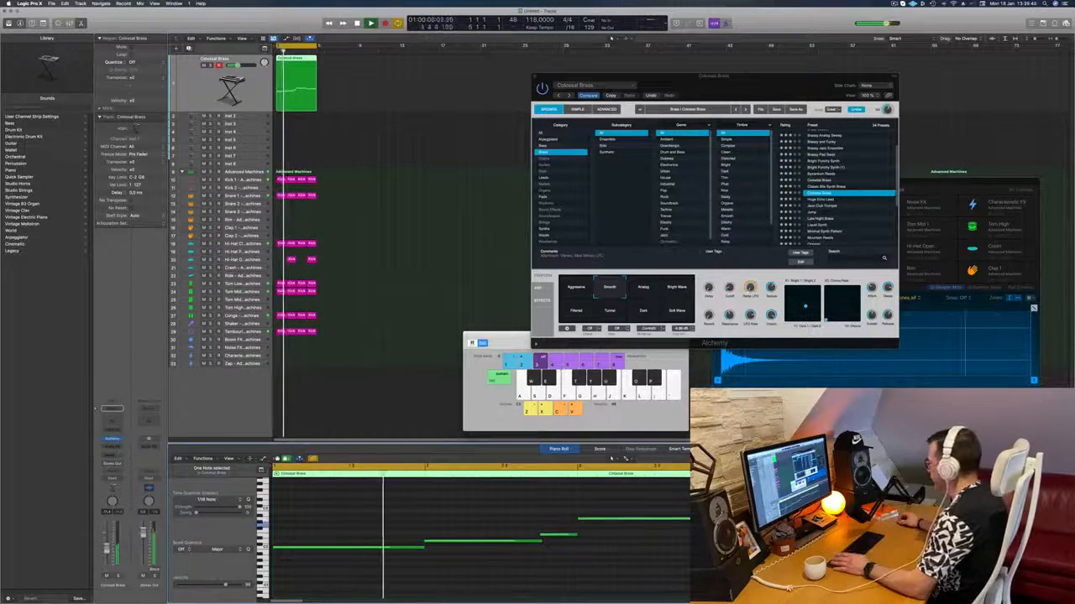
# Audition the Colossal Brass snapshots Bright Wave, Tunnel, Dark and Aggressive while the loop plays.
pyautogui.moveTo(648, 76); pyautogui.dragTo(502, 67)
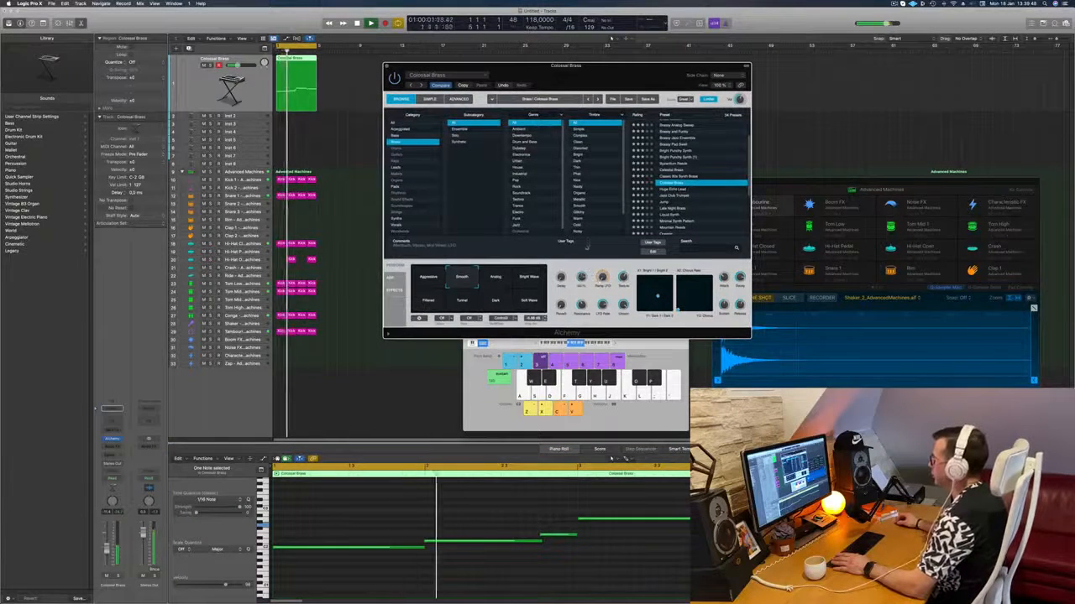
pyautogui.click(495, 279)
pyautogui.click(528, 280)
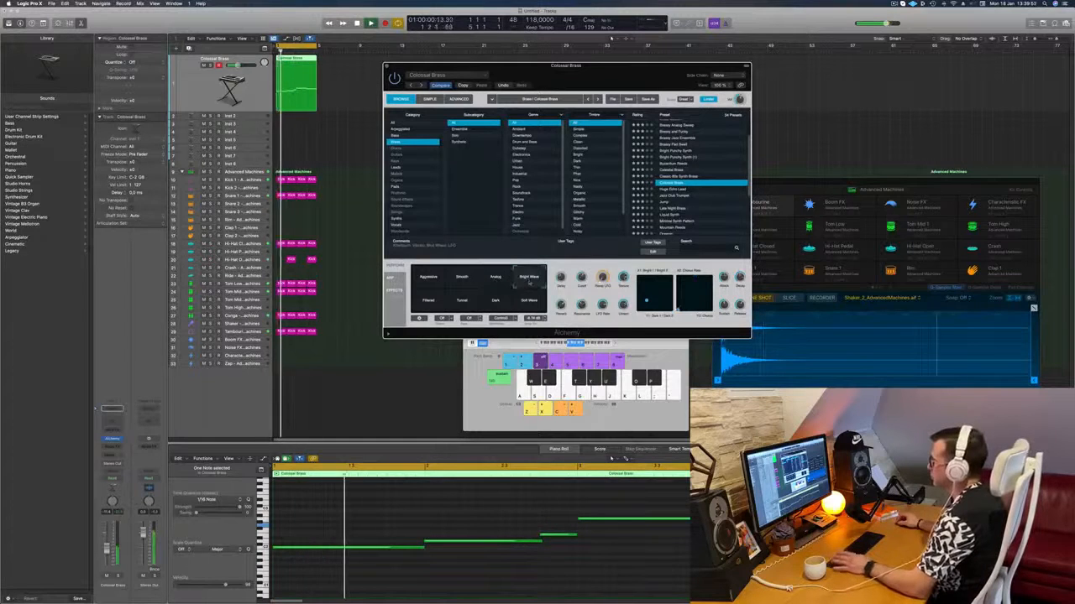
pyautogui.click(427, 305)
pyautogui.press('Return')
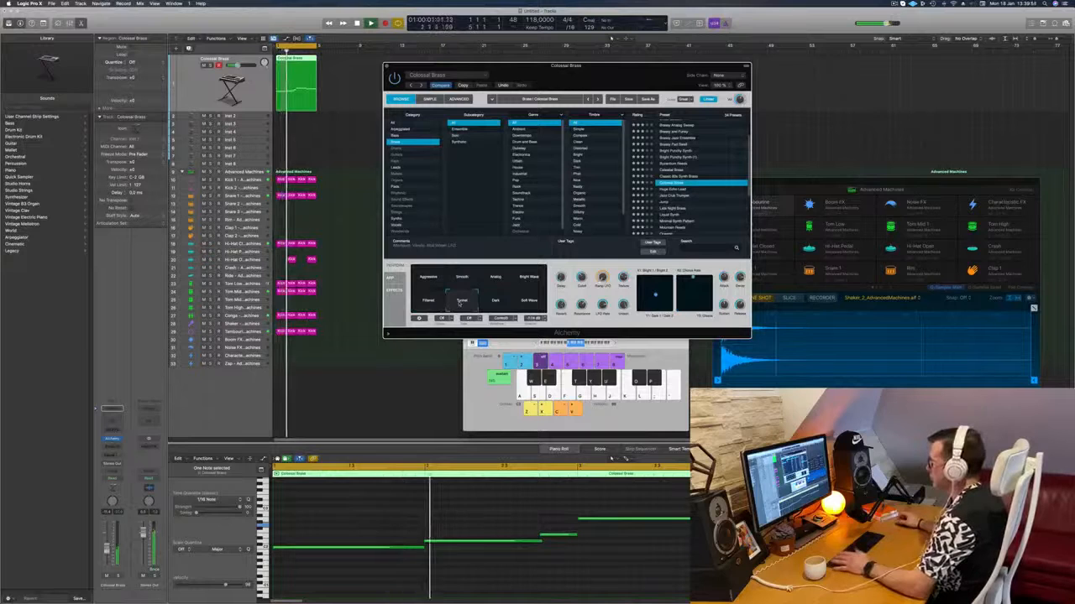
pyautogui.click(499, 304)
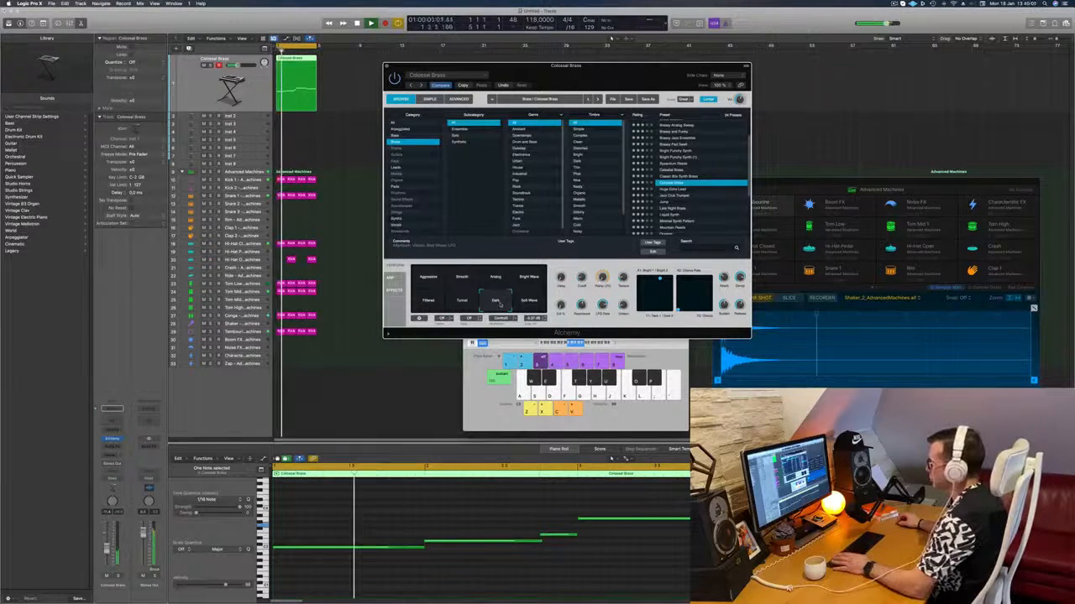
pyautogui.moveTo(500, 304); pyautogui.dragTo(441, 284)
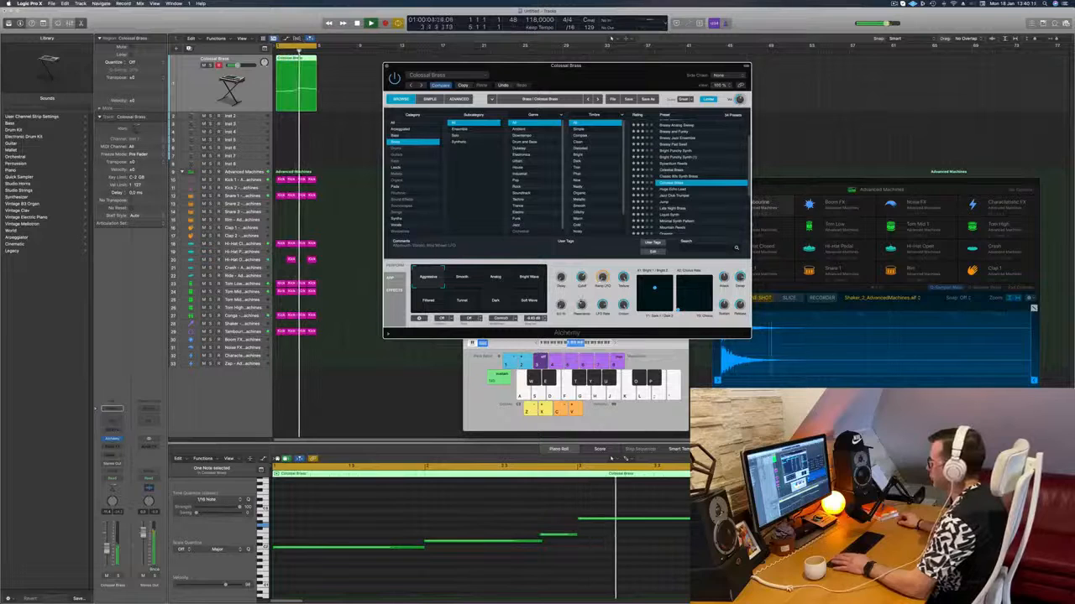
pyautogui.moveTo(643, 70); pyautogui.dragTo(689, 59)
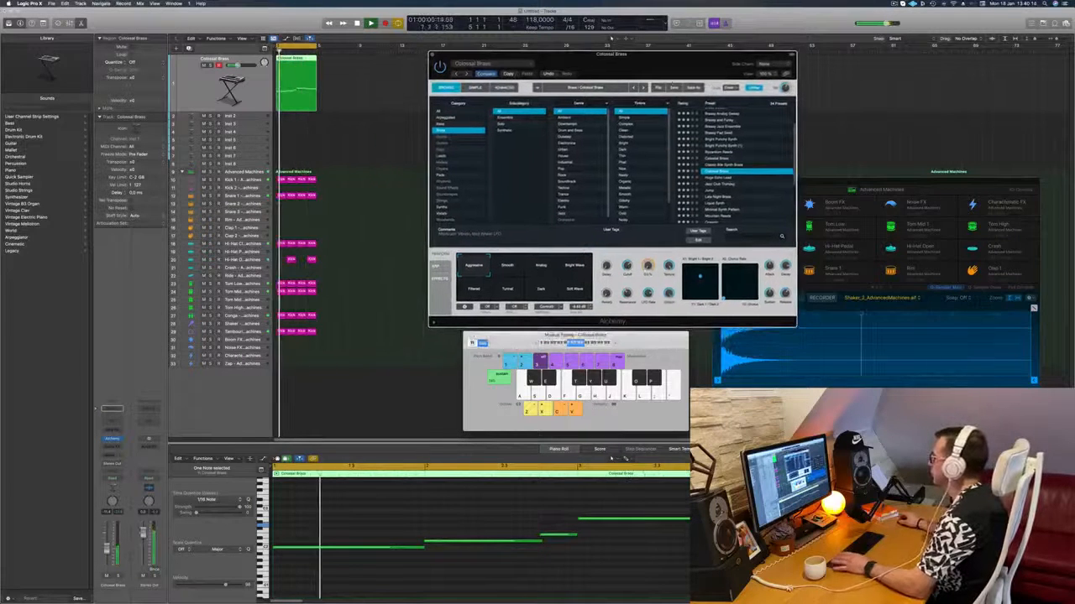
# Load the Huge Echo Lead preset in Alchemy, settle on its Soft & Wide snapshot and close the plug-in window.
pyautogui.click(728, 179)
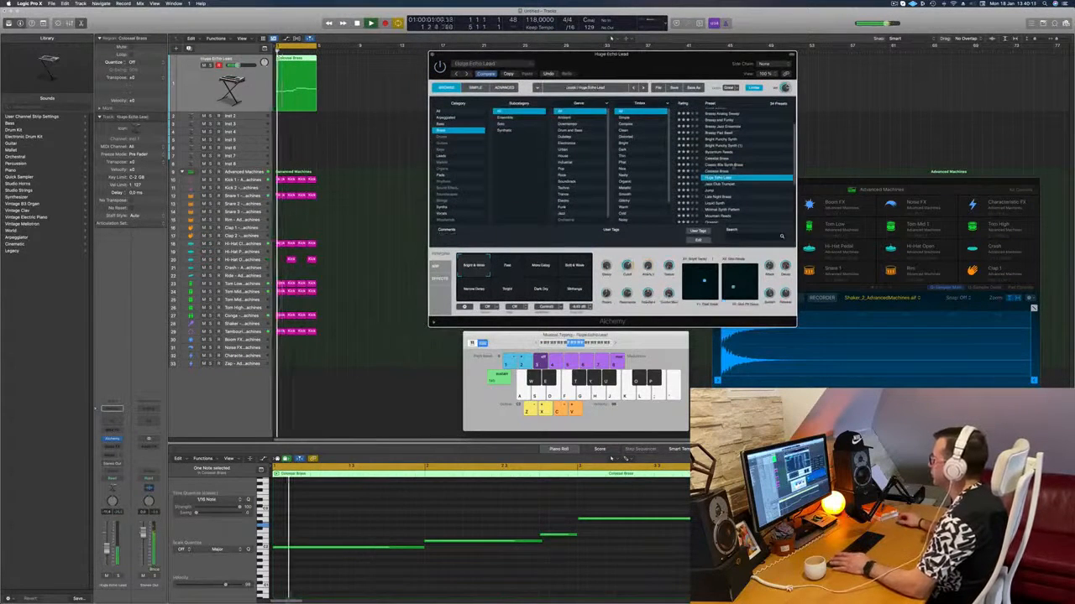
pyautogui.moveTo(691, 66)
pyautogui.mouseDown()
pyautogui.moveTo(640, 67)
pyautogui.moveTo(690, 69)
pyautogui.mouseUp()
pyautogui.click(510, 268)
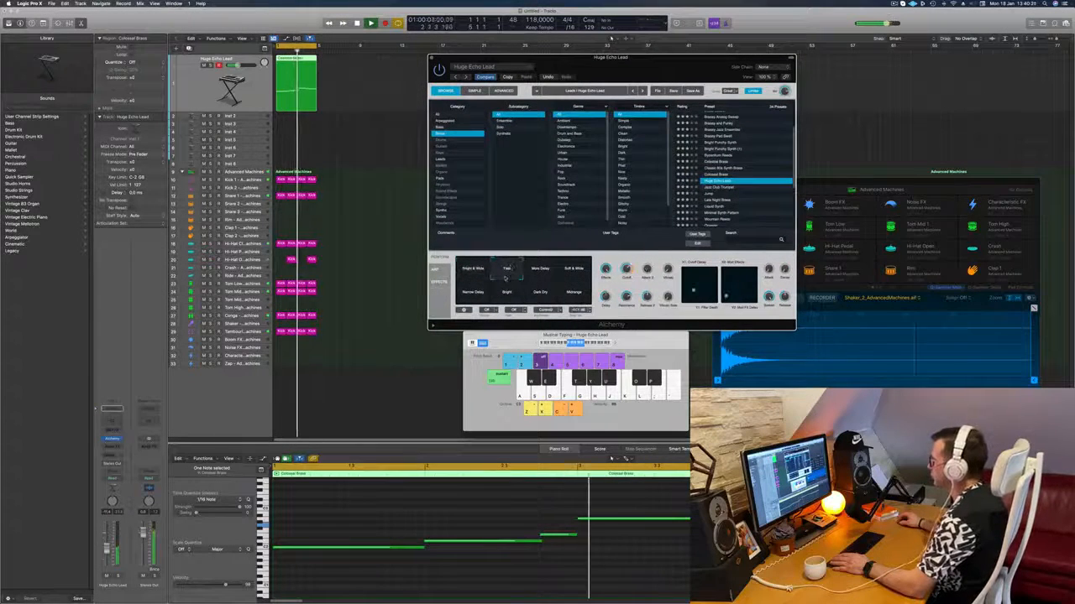
pyautogui.click(540, 269)
pyautogui.click(574, 270)
pyautogui.moveTo(673, 57); pyautogui.dragTo(656, 108)
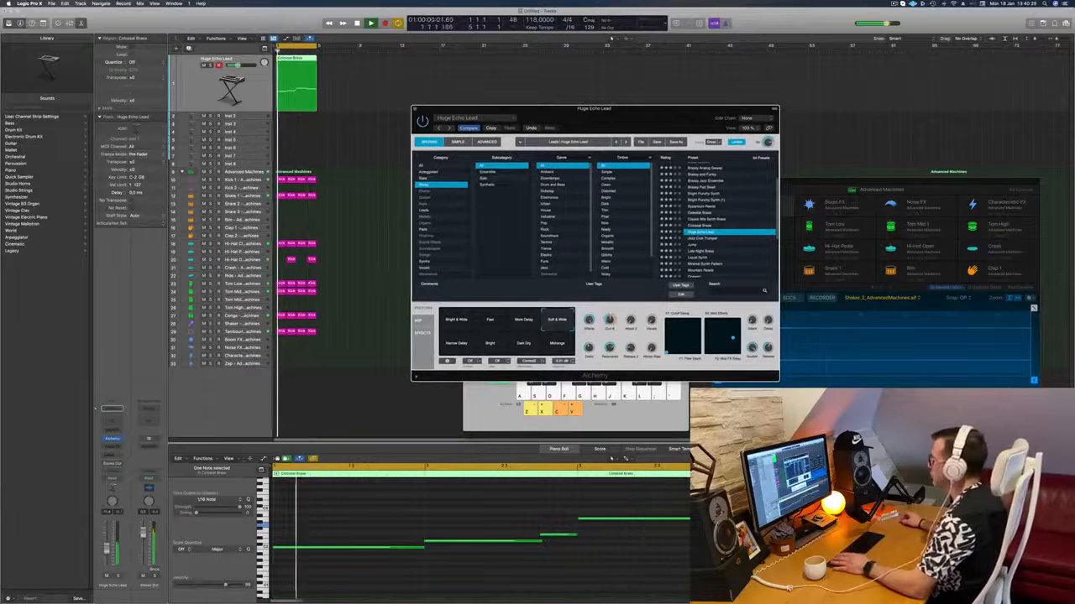
pyautogui.moveTo(587, 123); pyautogui.dragTo(484, 132)
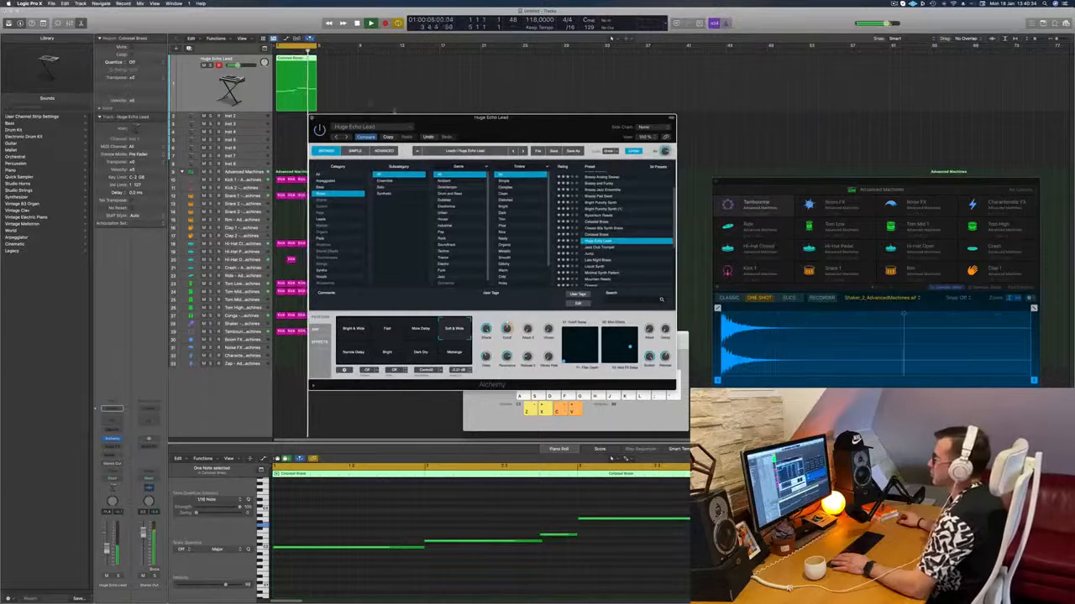
pyautogui.press('super+w')
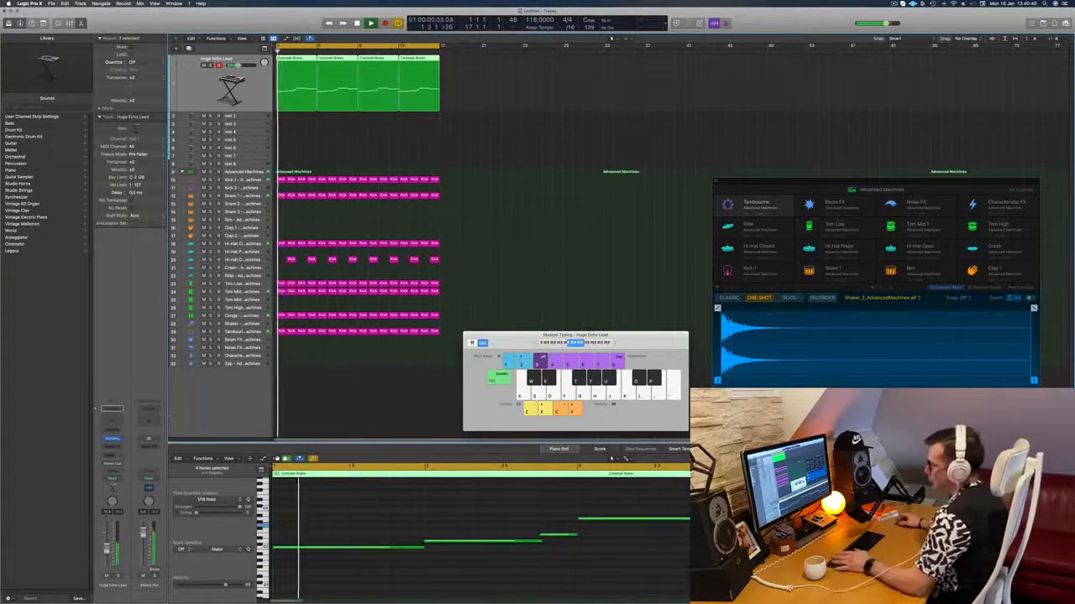
# Reopen Alchemy for the lead track, move its window aside and replay the extended loop.
pyautogui.click(112, 439)
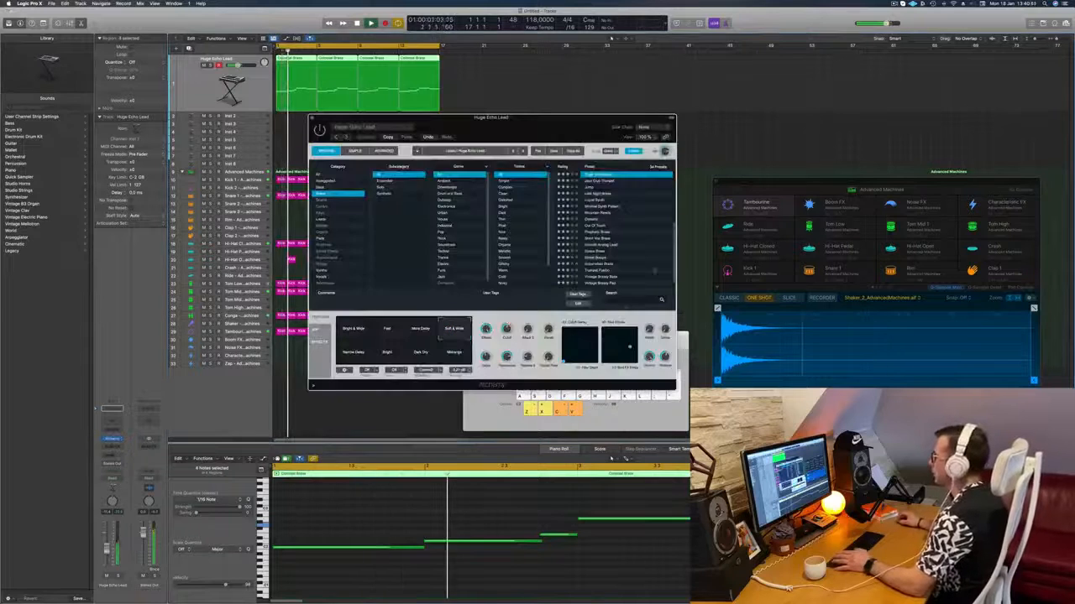
pyautogui.moveTo(549, 131); pyautogui.dragTo(612, 138)
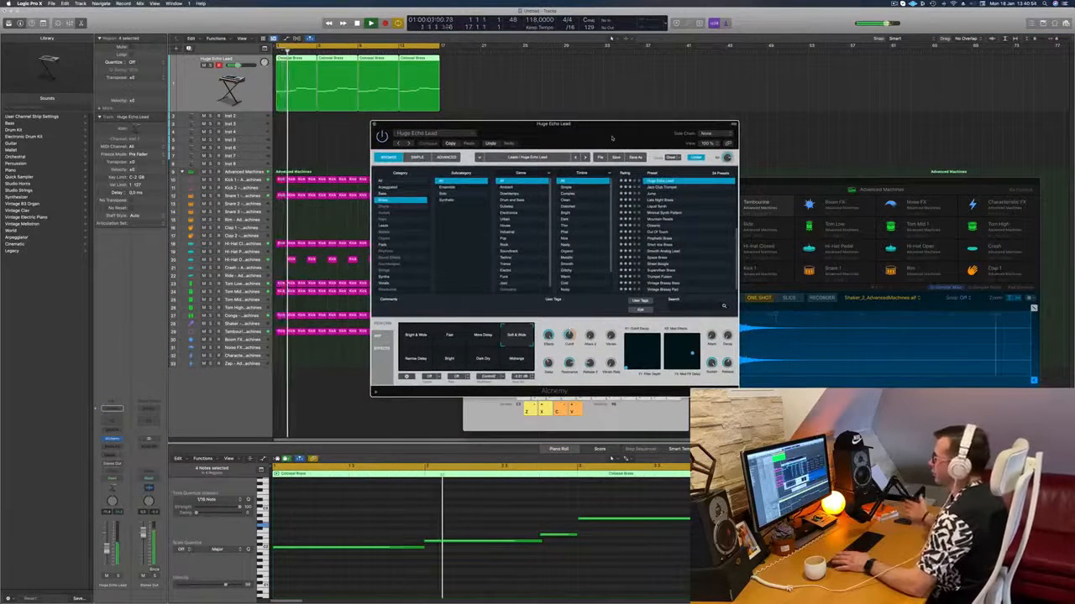
pyautogui.moveTo(612, 138); pyautogui.dragTo(665, 130)
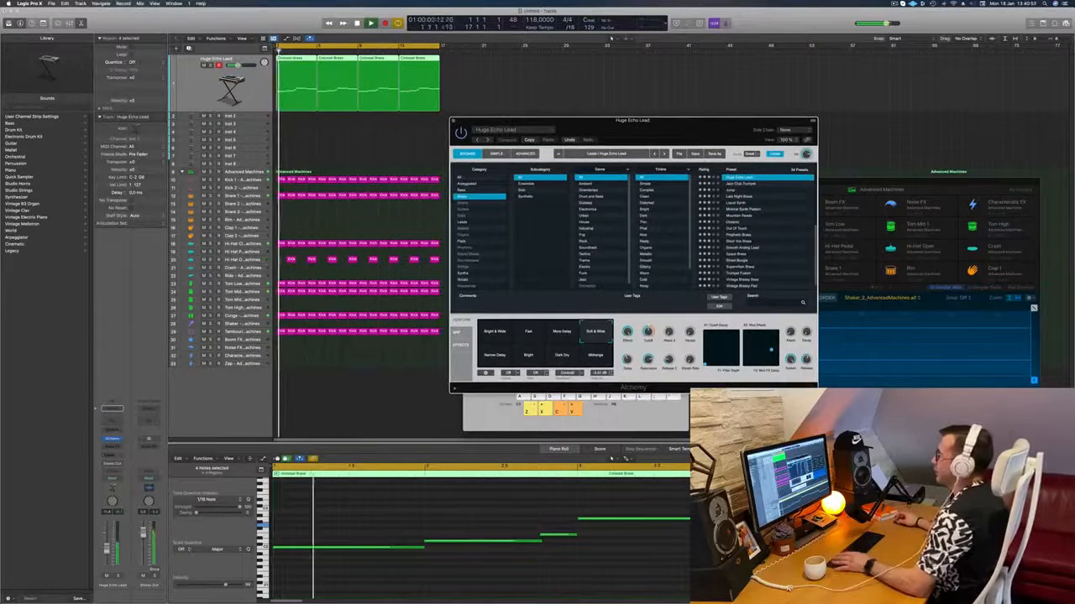
pyautogui.click(338, 144)
pyautogui.press('space')
pyautogui.press('space')
pyautogui.click(195, 87)
pyautogui.press('space')
pyautogui.press('space')
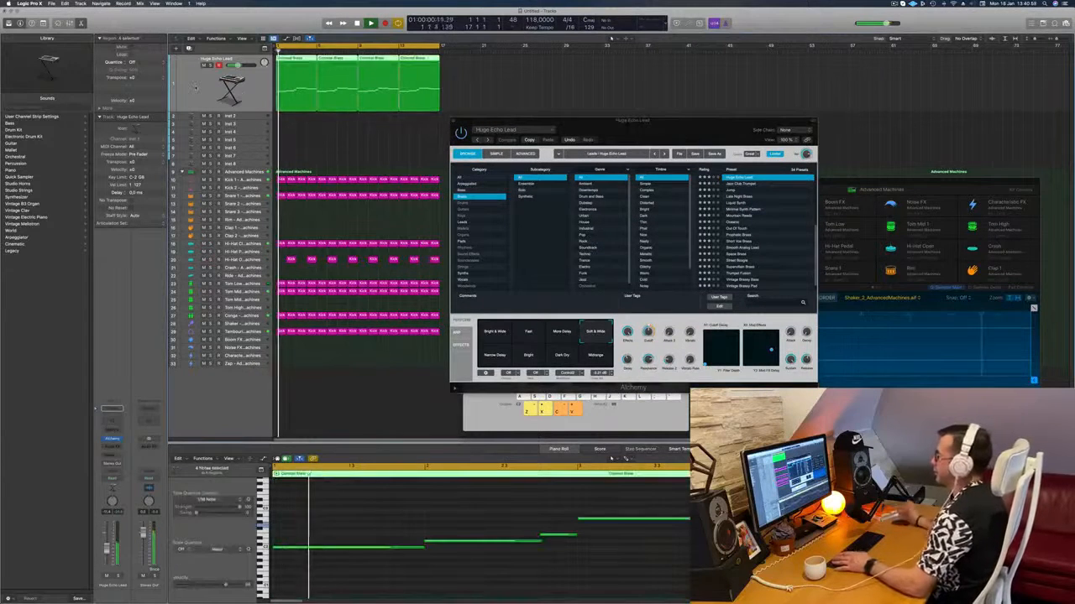
pyautogui.press('space')
pyautogui.press('space')
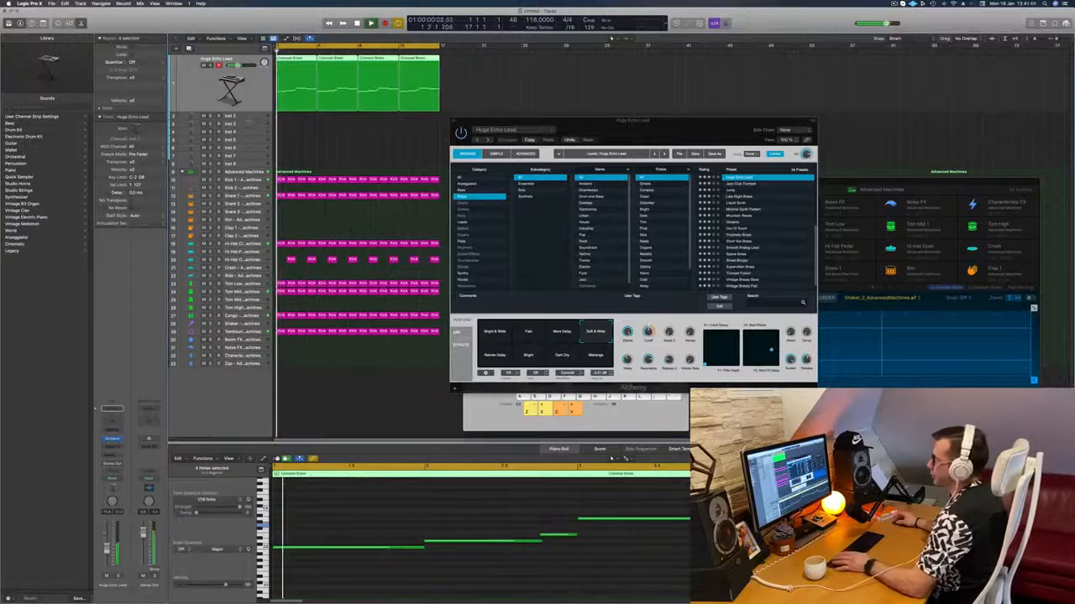
# Load the Cellos sound from the Orchestral Strings library onto the empty Inst 2 track.
pyautogui.click(194, 116)
pyautogui.press('space')
pyautogui.press('space')
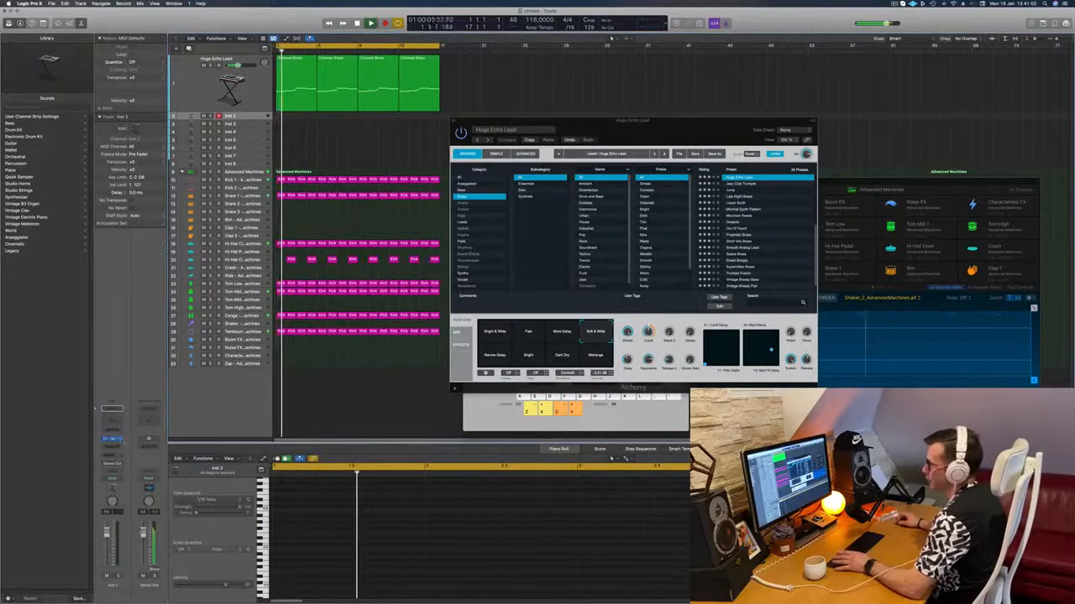
pyautogui.click(111, 438)
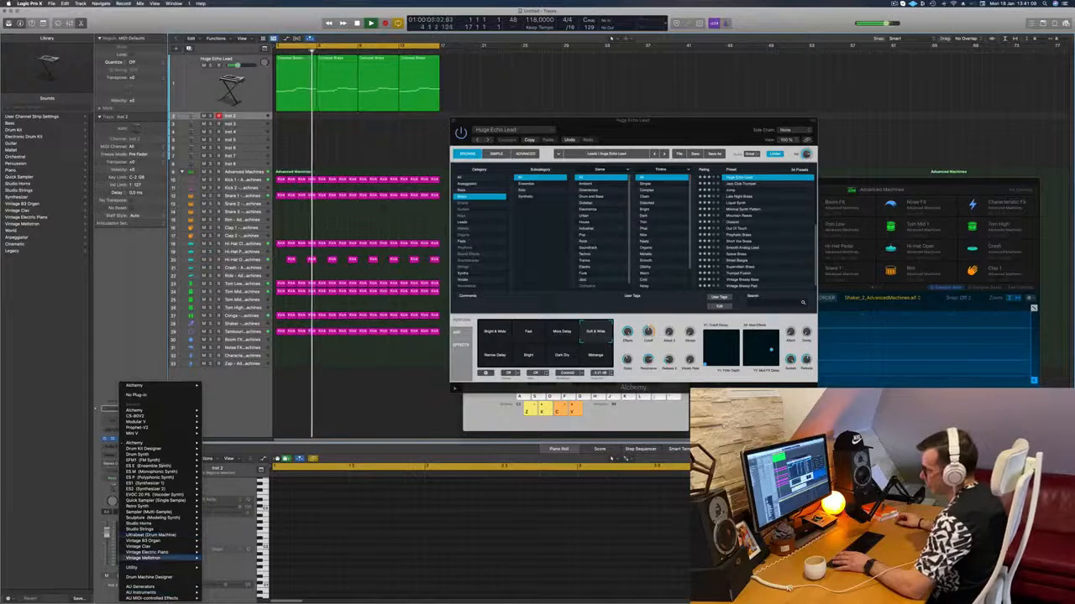
pyautogui.moveTo(159, 460)
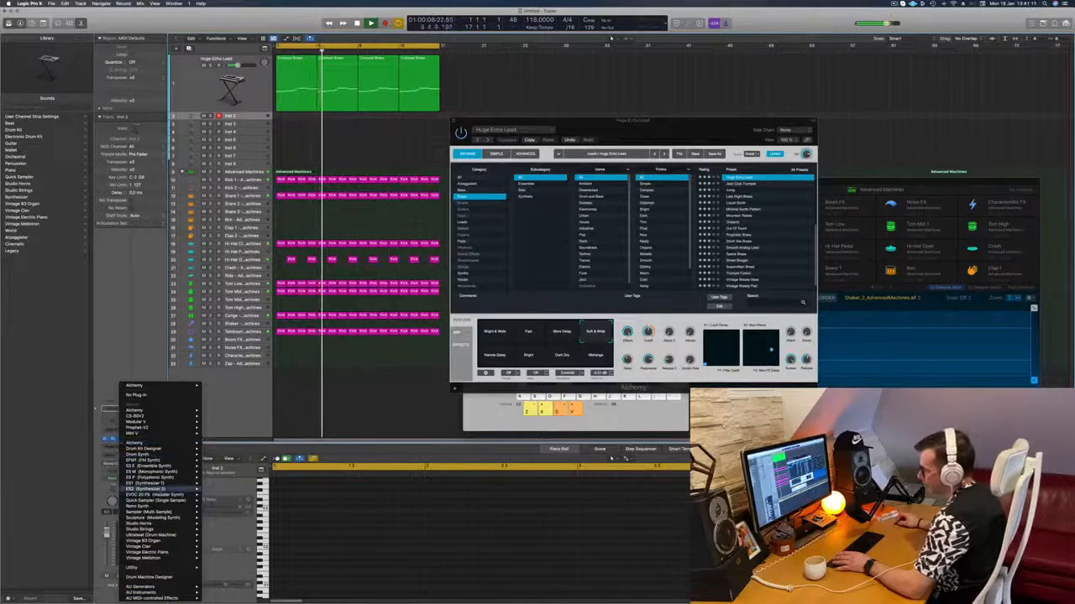
pyautogui.click(145, 365)
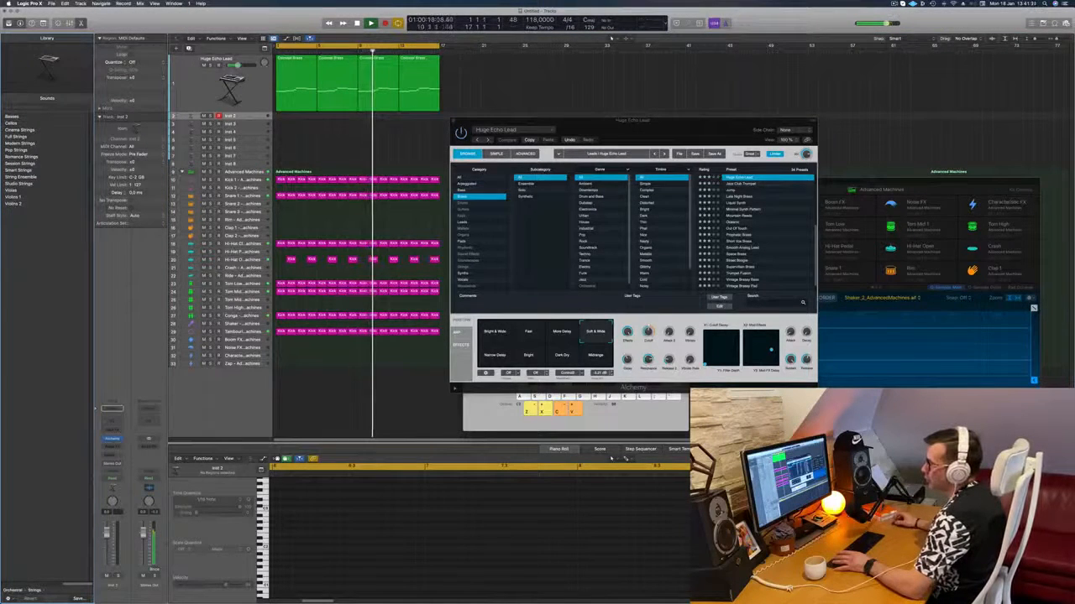
pyautogui.click(13, 124)
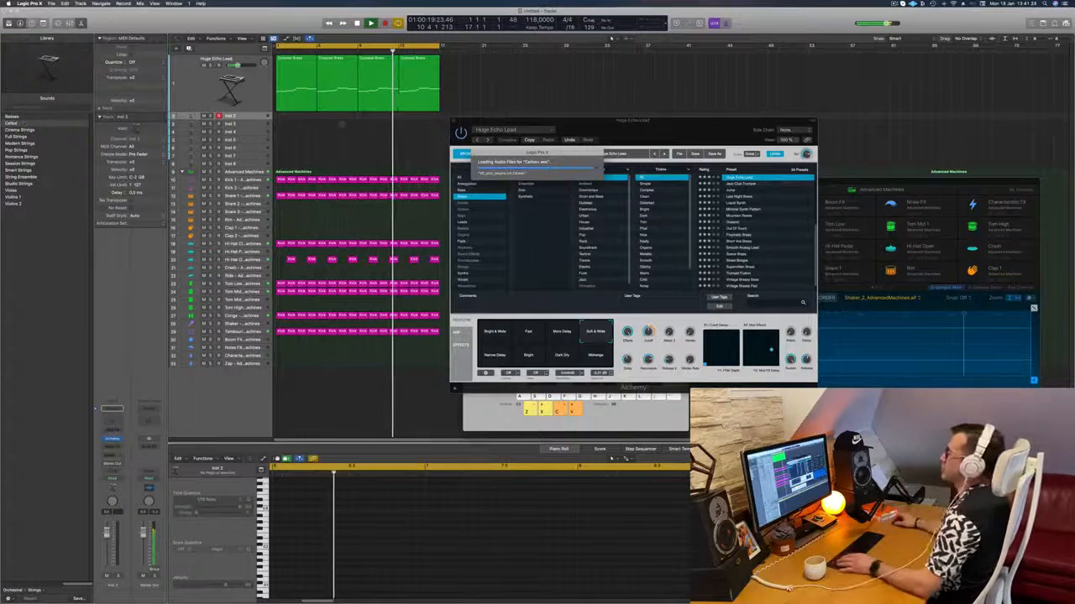
# Copy the first Colossal Brass region to the start of the Cellos track and transpose all its notes up an octave.
pyautogui.press('space')
pyautogui.moveTo(300, 76); pyautogui.dragTo(292, 115)
pyautogui.press('space')
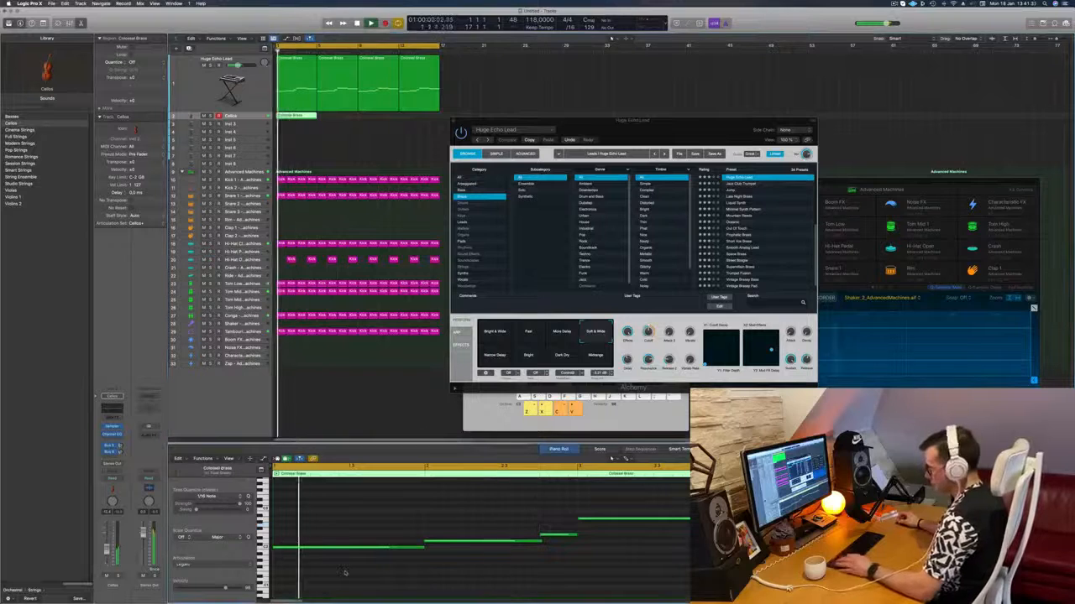
pyautogui.press('super+a')
pyautogui.hotkey('alt', 'shift', 'Up')
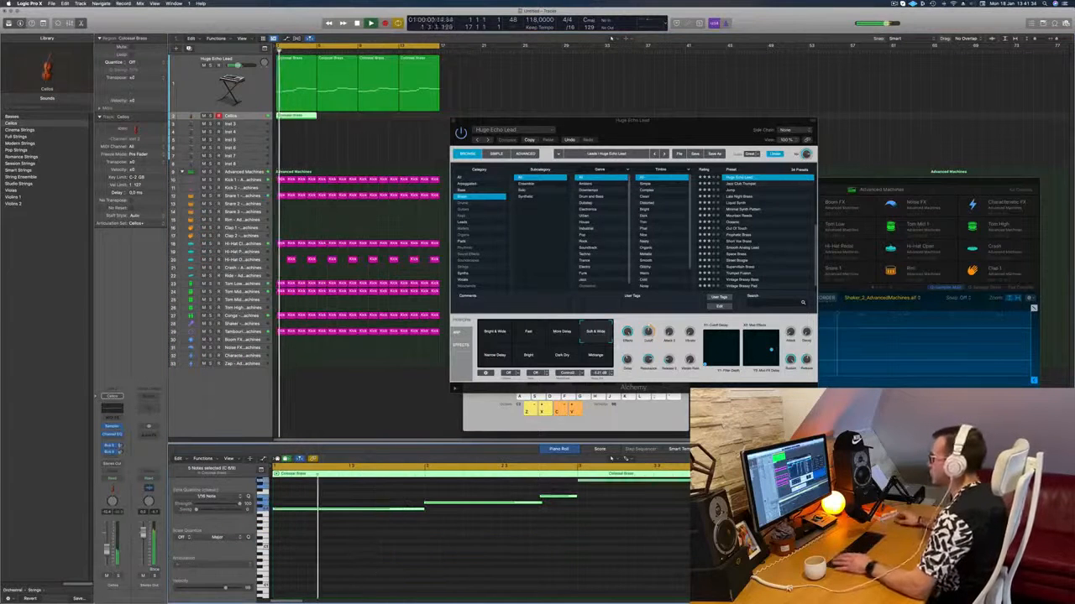
# Move the Alchemy window aside and duplicate the cello region until four copies fill the loop up to bar 17.
pyautogui.moveTo(677, 122); pyautogui.dragTo(835, 151)
pyautogui.hscroll(-3, 296, 120)
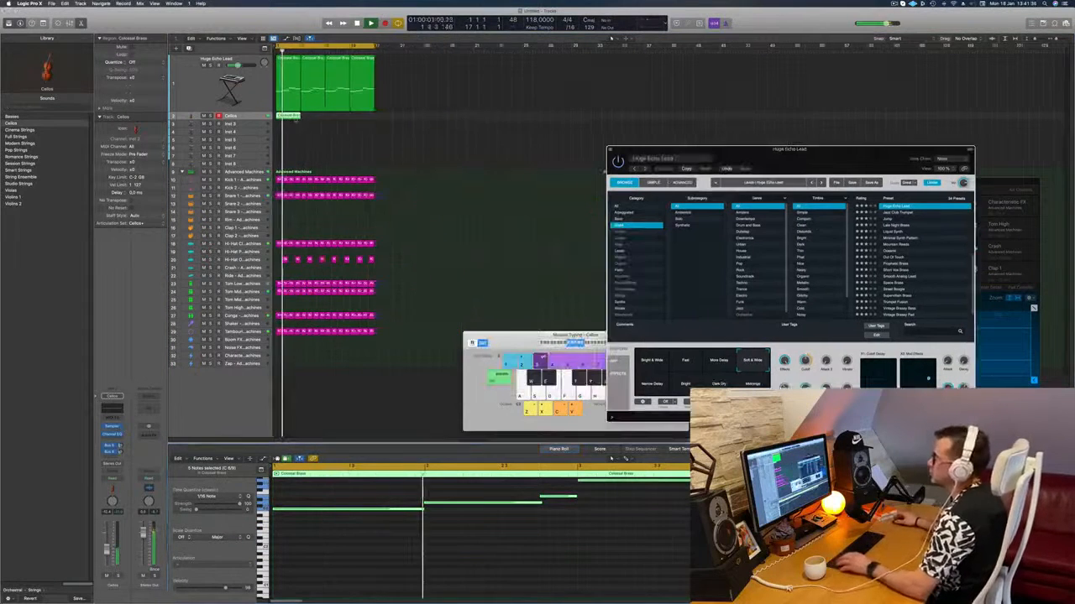
pyautogui.moveTo(311, 123); pyautogui.dragTo(316, 119)
pyautogui.keyDown('shift'); pyautogui.click(283, 117); pyautogui.keyUp('shift')
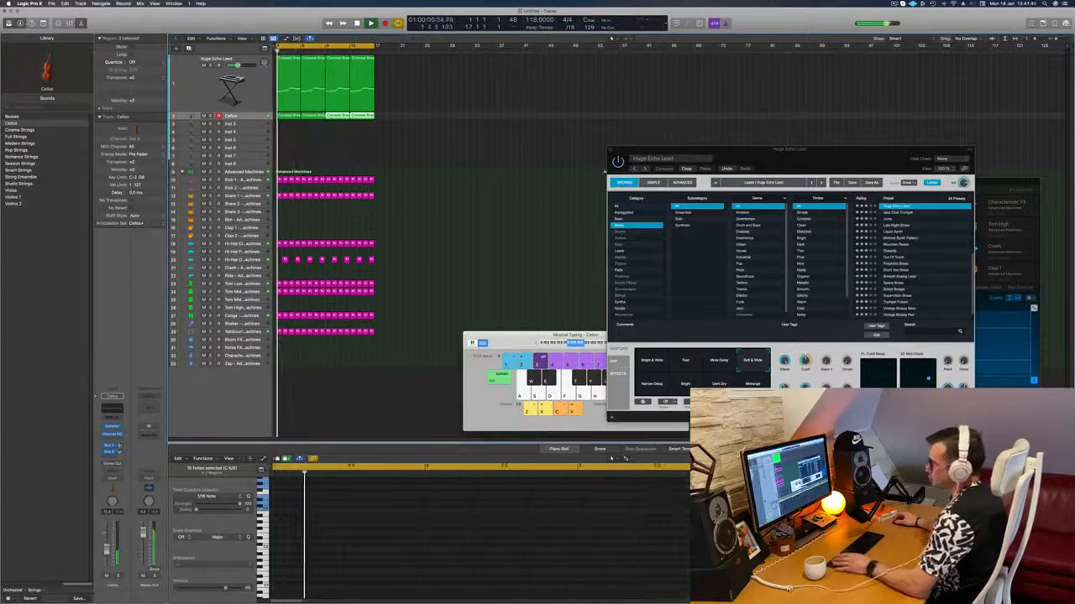
# Add a further send from the Cellos channel to an unused bus.
pyautogui.click(118, 456)
pyautogui.moveTo(125, 465)
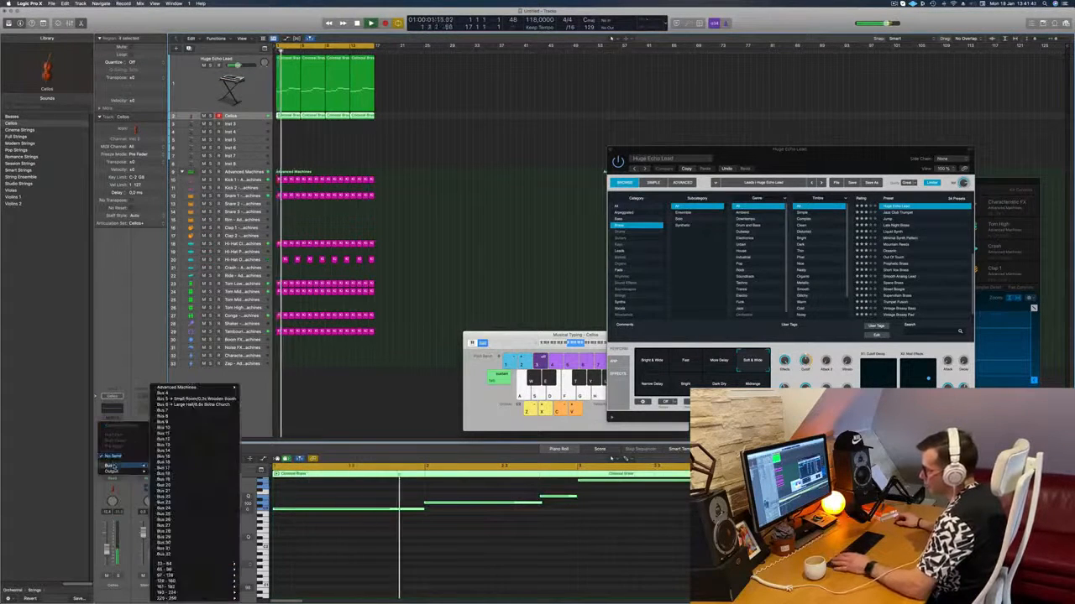
pyautogui.click(172, 413)
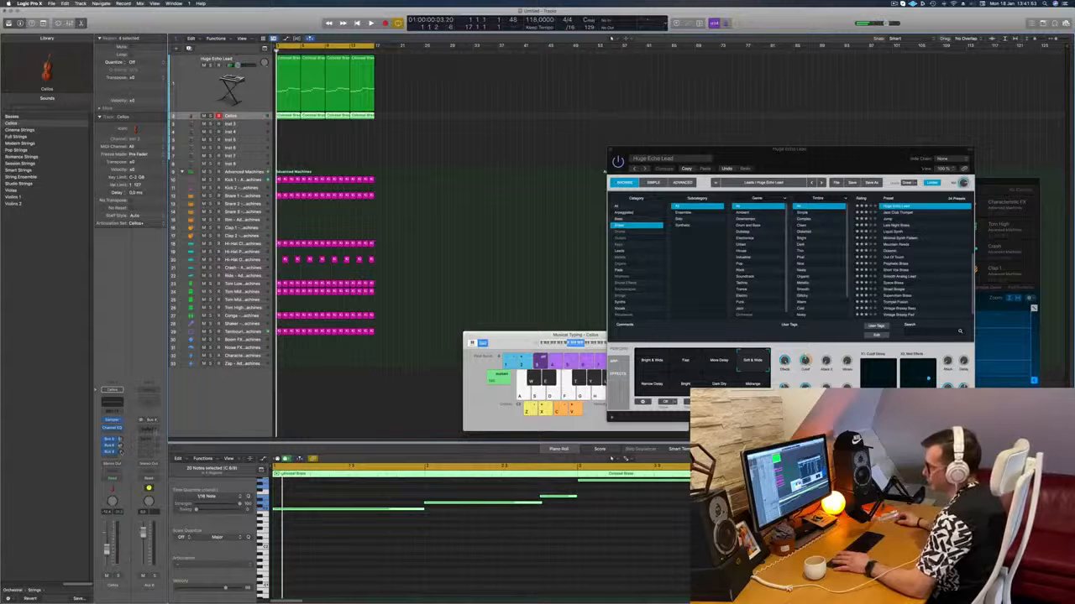
# Insert a stereo SilverVerb on the new aux channel and load its saved user preset with 100% wet output.
pyautogui.click(151, 428)
pyautogui.moveTo(187, 454)
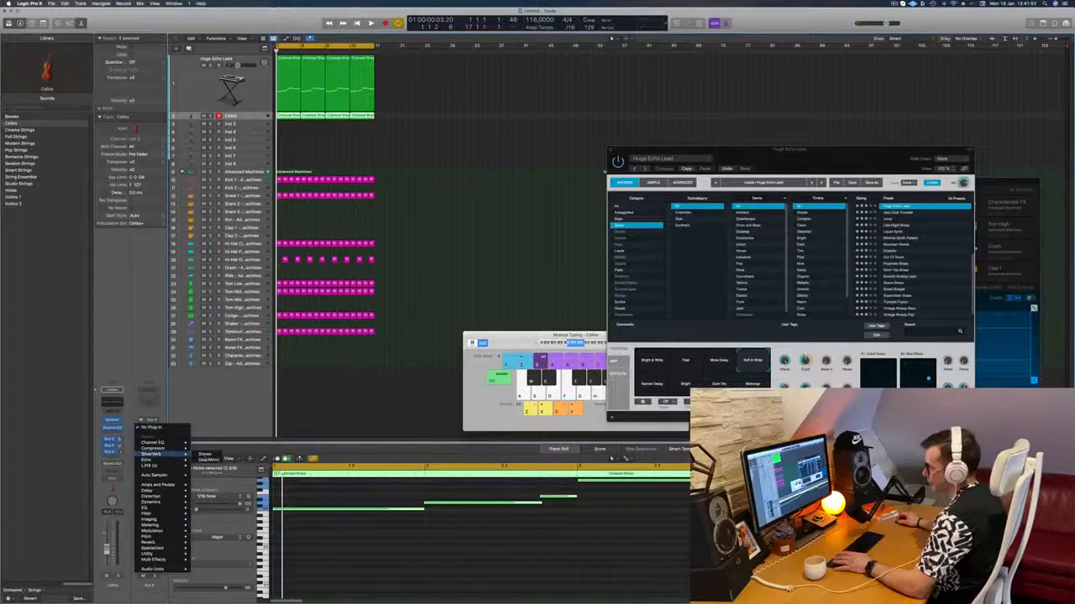
pyautogui.click(205, 454)
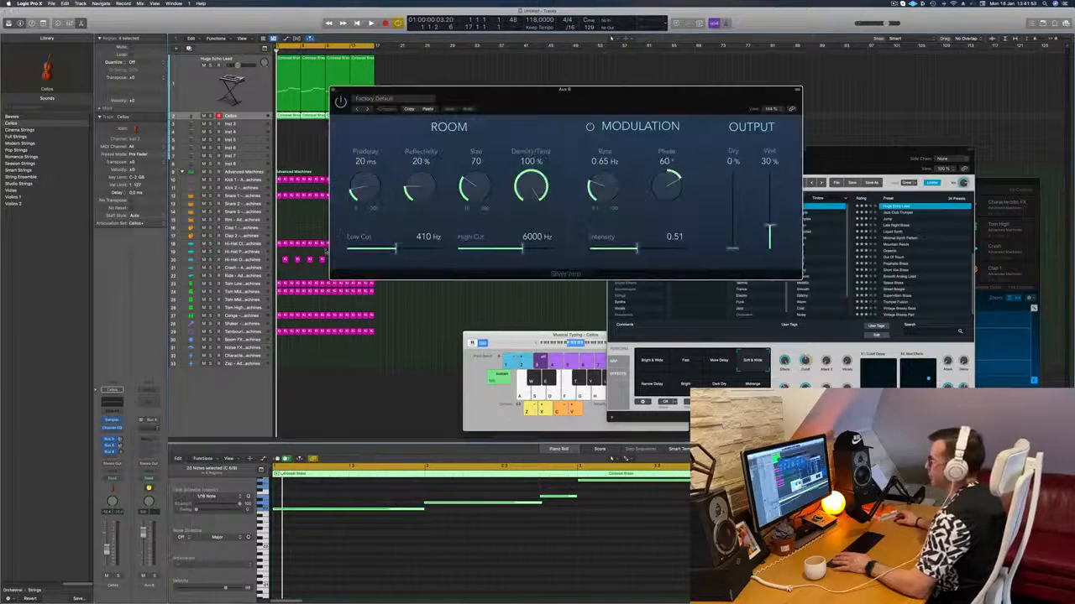
pyautogui.click(403, 97)
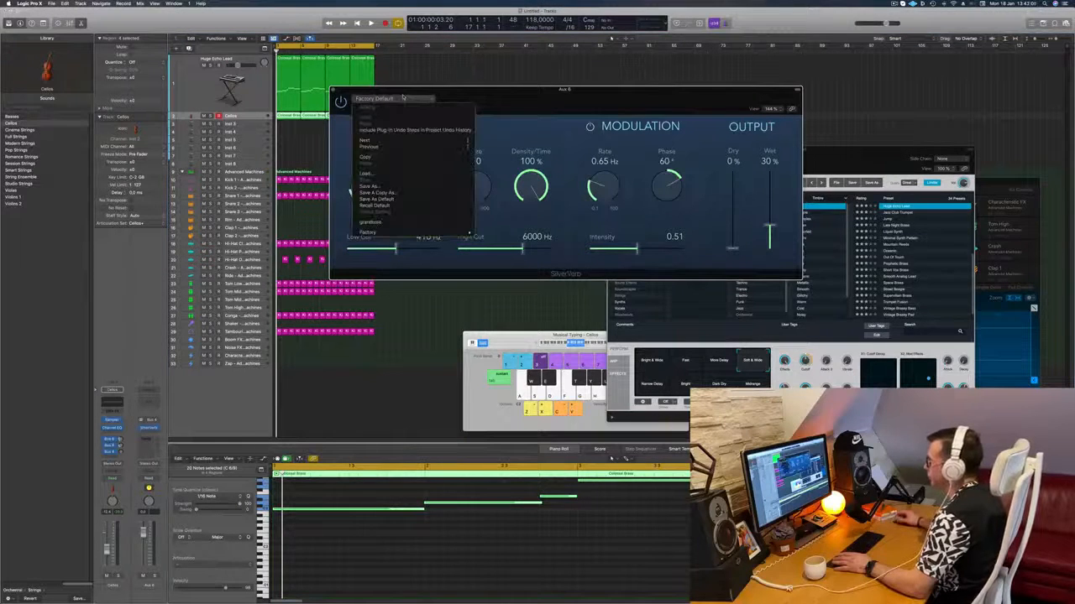
pyautogui.click(402, 223)
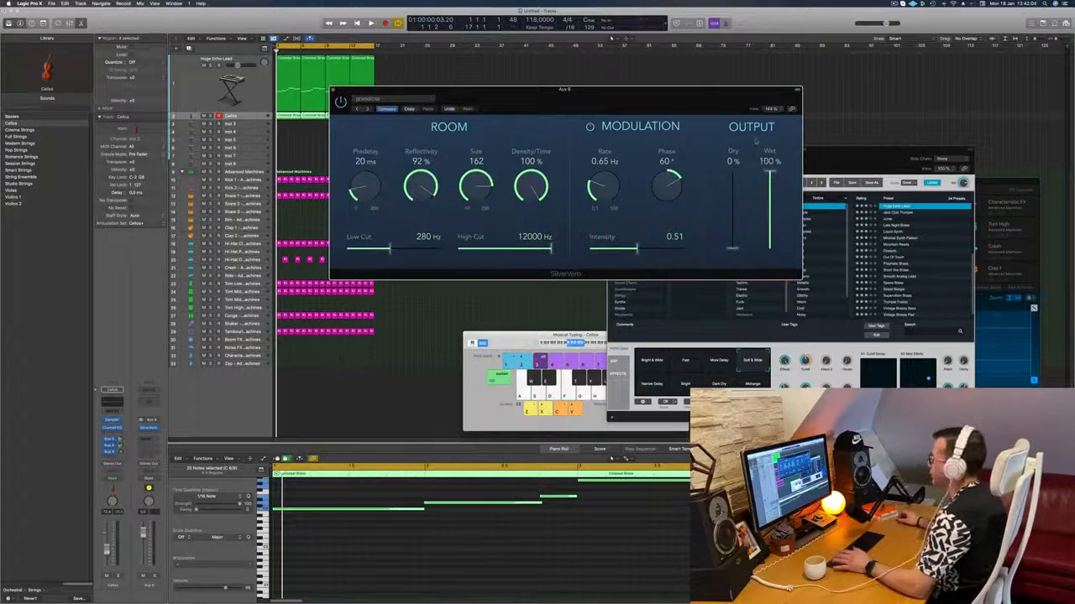
# Adjust a bus send on the Cellos channel during playback, close SilverVerb and select the Huge Echo Lead track.
pyautogui.press('space')
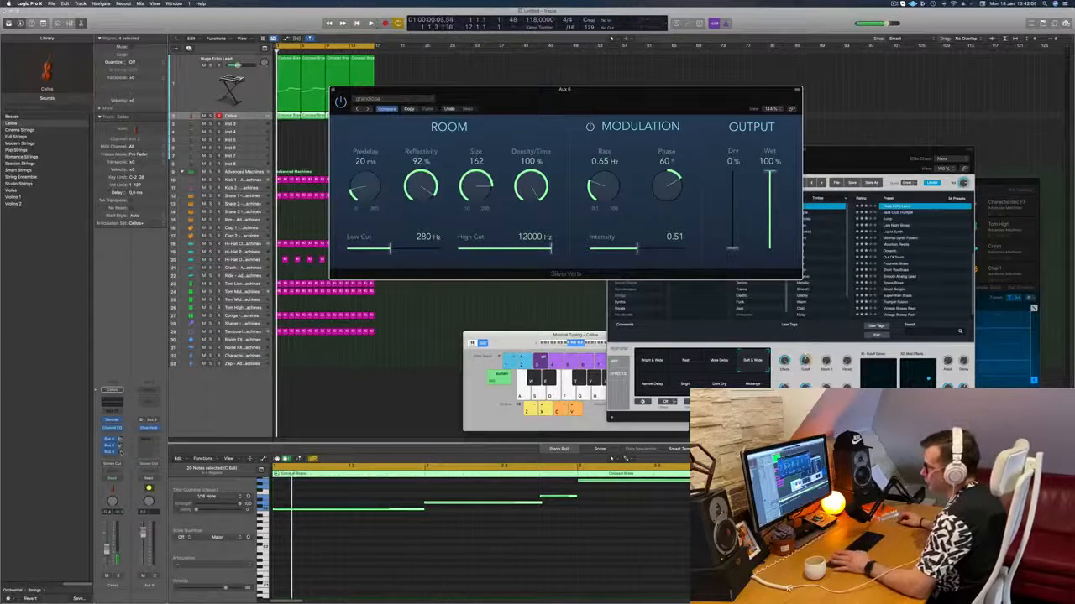
pyautogui.click(121, 440)
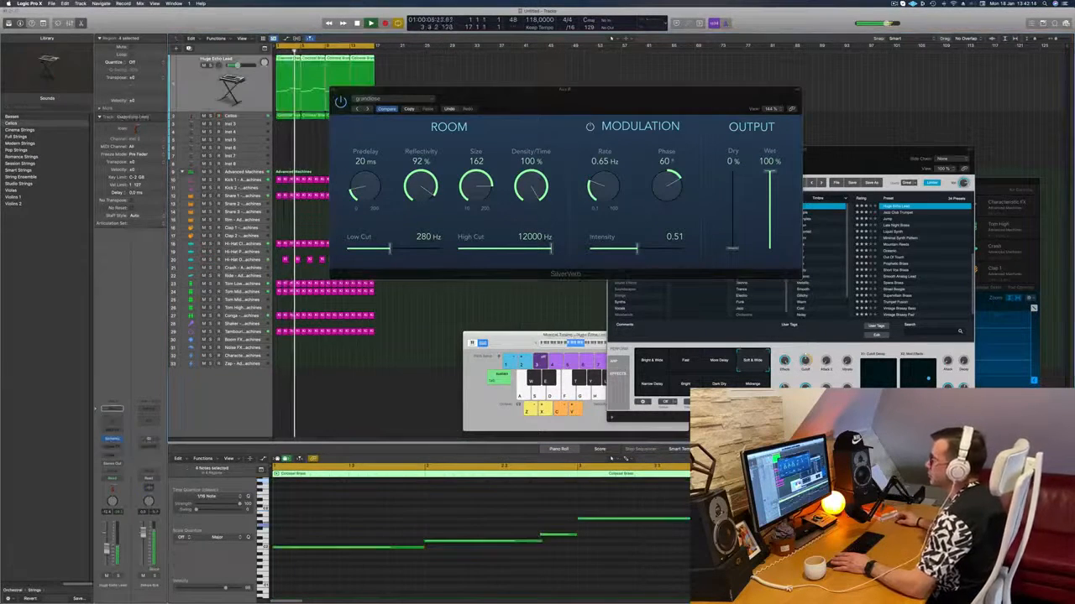
pyautogui.click(333, 90)
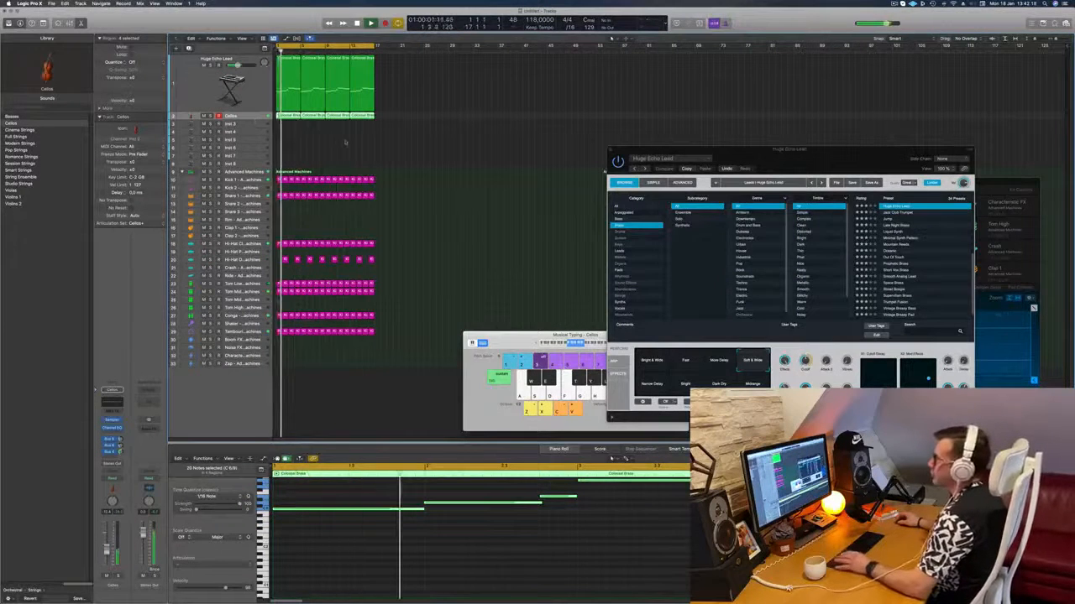
pyautogui.click(198, 89)
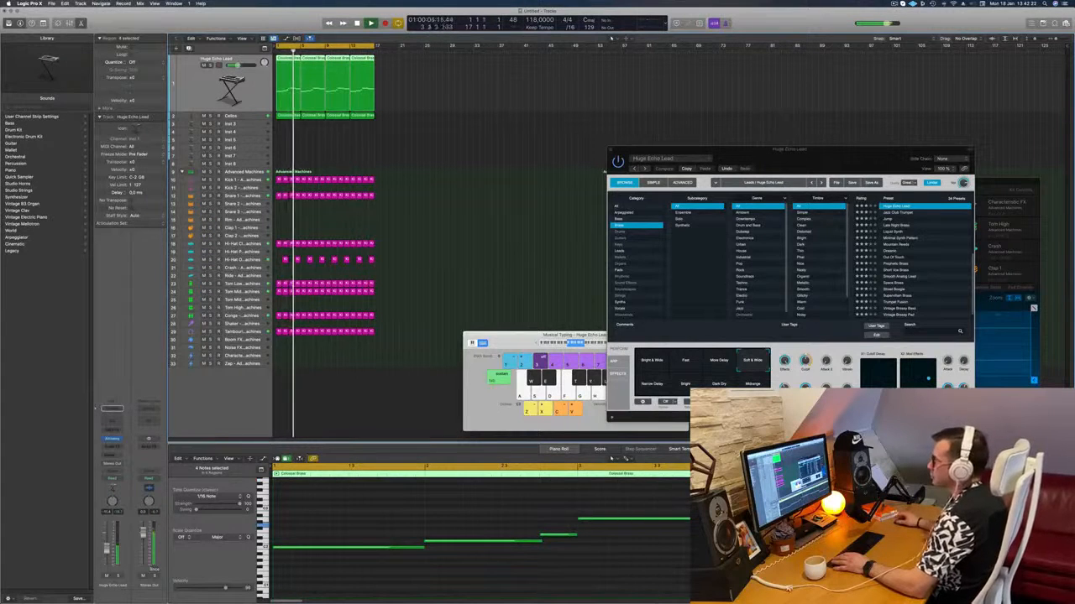
# Duplicate the Huge Echo Lead track with its settings and place a copy of its first region on the new track.
pyautogui.press('Down')
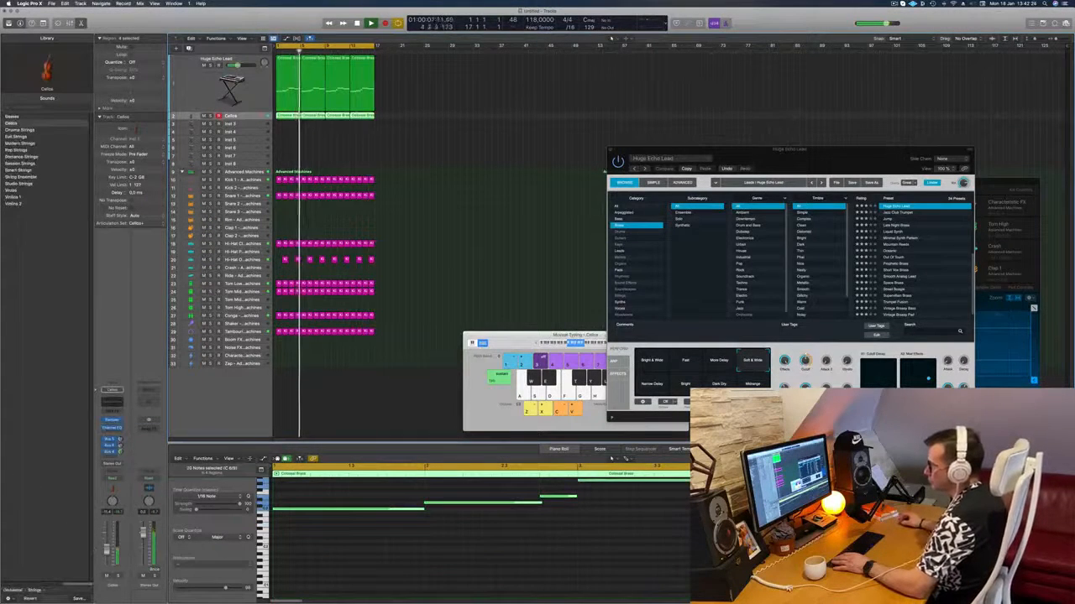
pyautogui.click(395, 84)
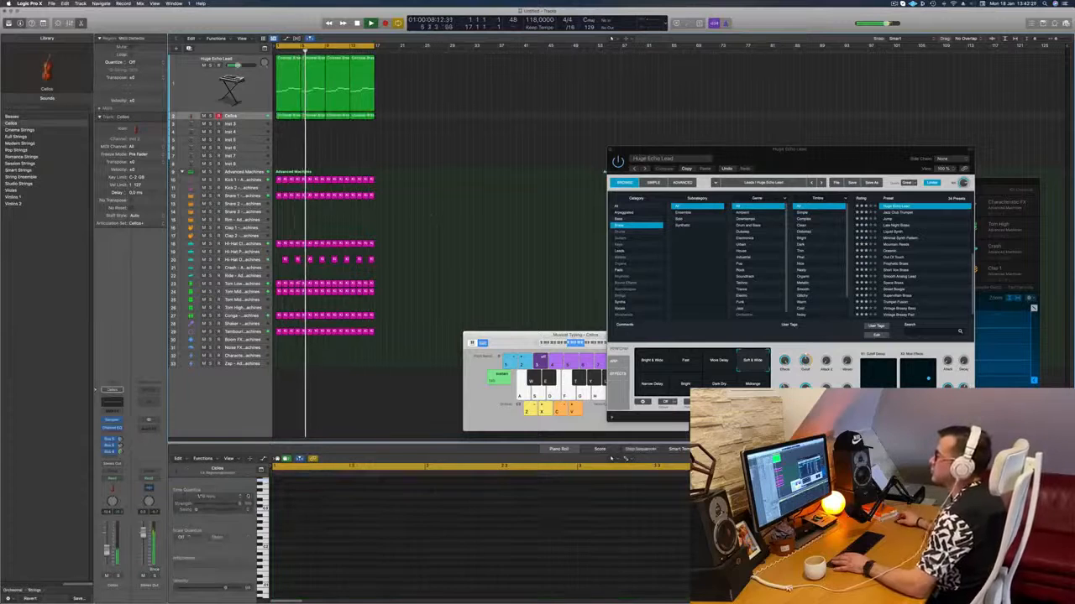
pyautogui.click(258, 87)
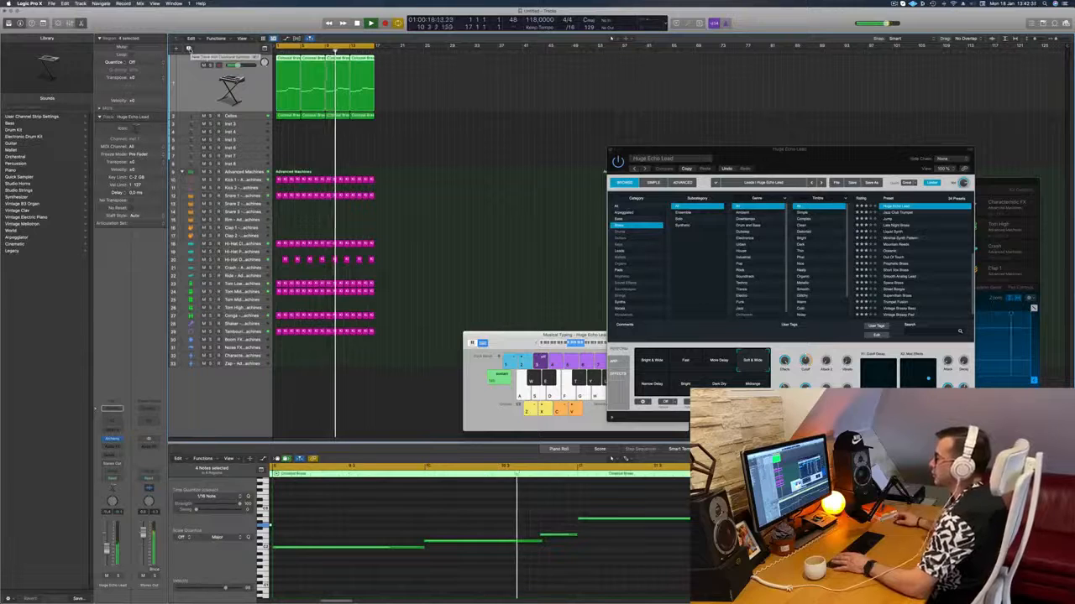
pyautogui.click(188, 47)
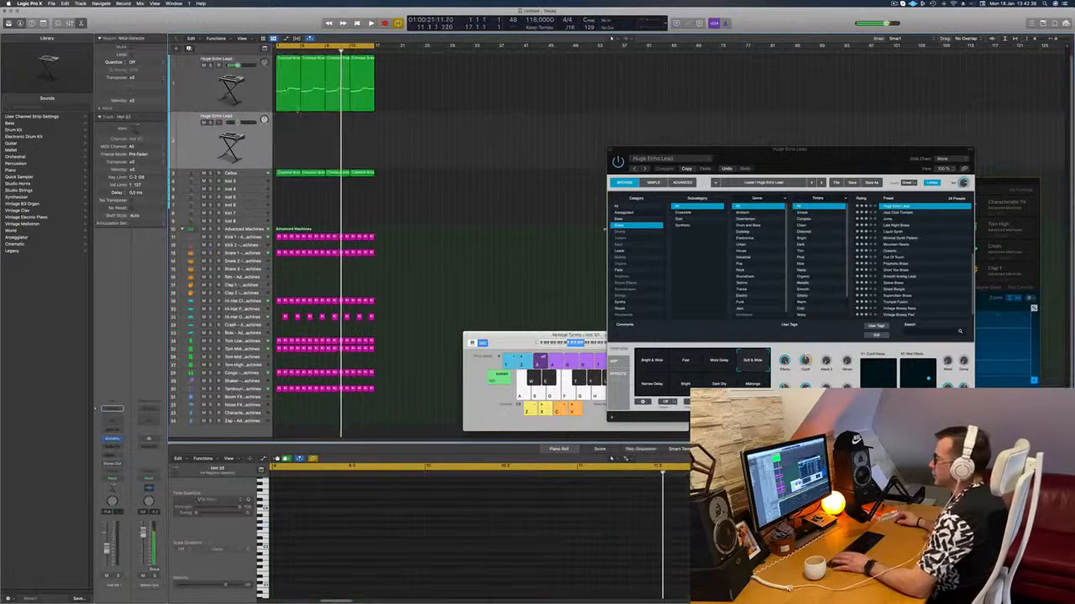
pyautogui.press('r')
pyautogui.scroll(-2, 395, 505)
# Shorten the first two notes of the copied region to short stabs, then duplicate and shift them into off-beat pairs.
pyautogui.moveTo(373, 526); pyautogui.dragTo(304, 556)
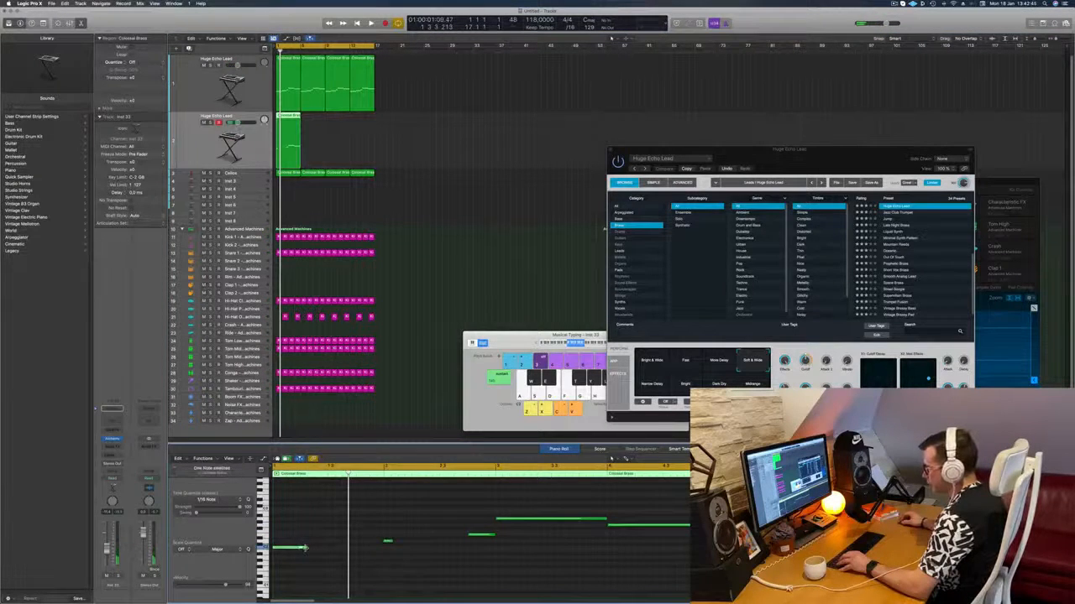
pyautogui.moveTo(303, 548); pyautogui.dragTo(279, 548)
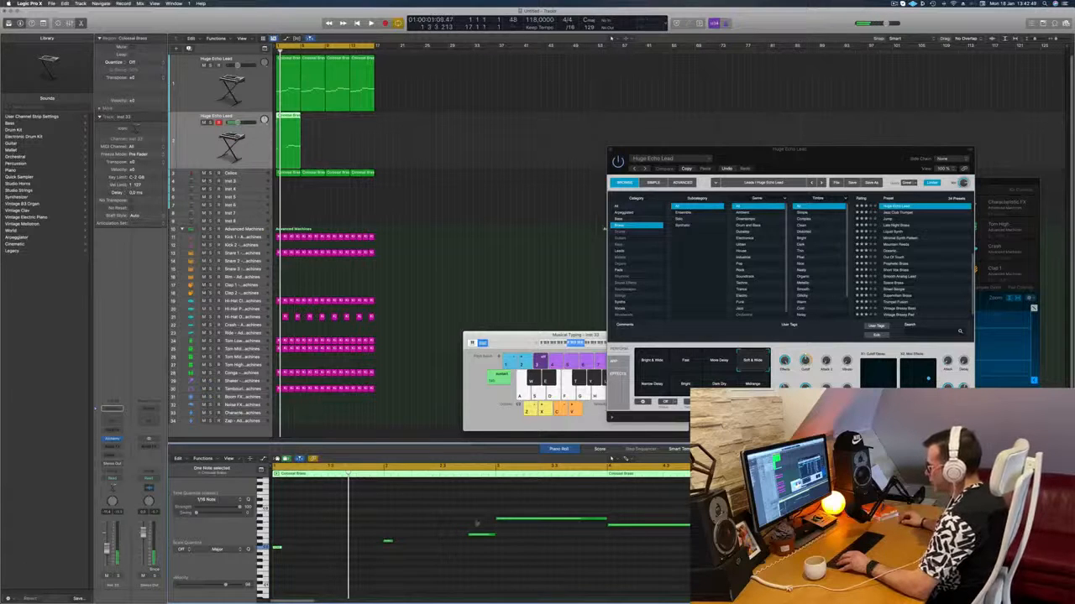
pyautogui.moveTo(406, 532); pyautogui.dragTo(278, 568)
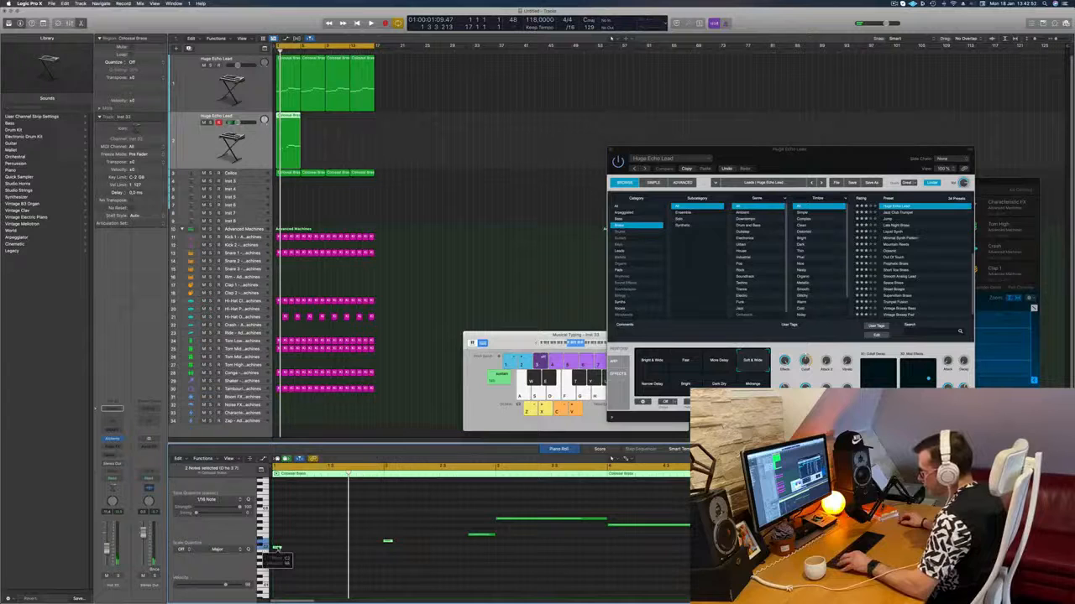
pyautogui.moveTo(277, 549); pyautogui.dragTo(328, 551)
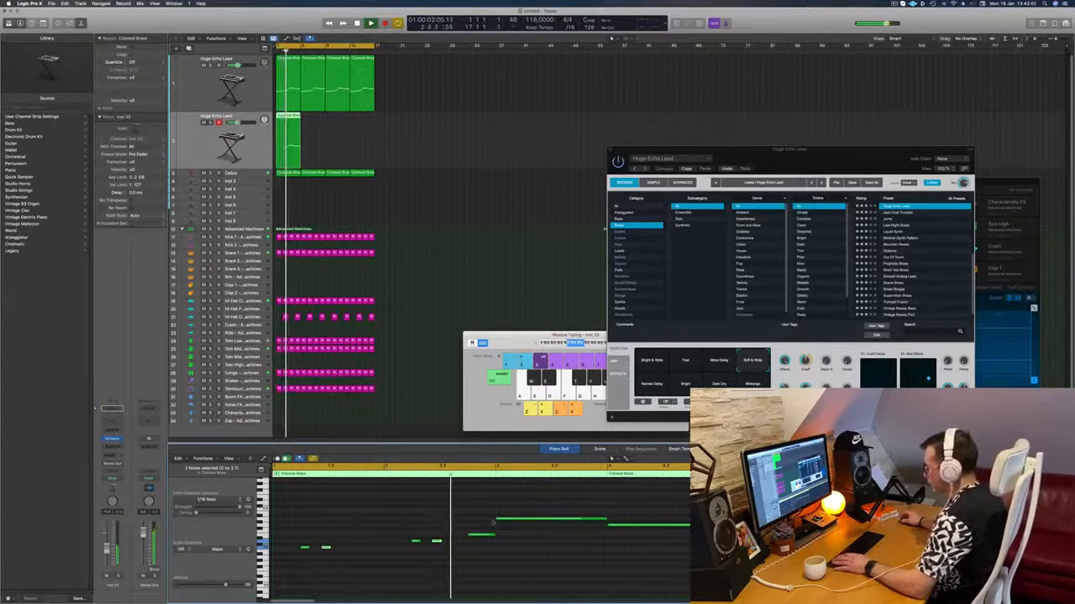
# Shorten the remaining three notes to stabs, turn the last two into off-beat pairs and play the pattern back.
pyautogui.moveTo(493, 536); pyautogui.dragTo(480, 536)
pyautogui.moveTo(559, 494); pyautogui.dragTo(731, 564)
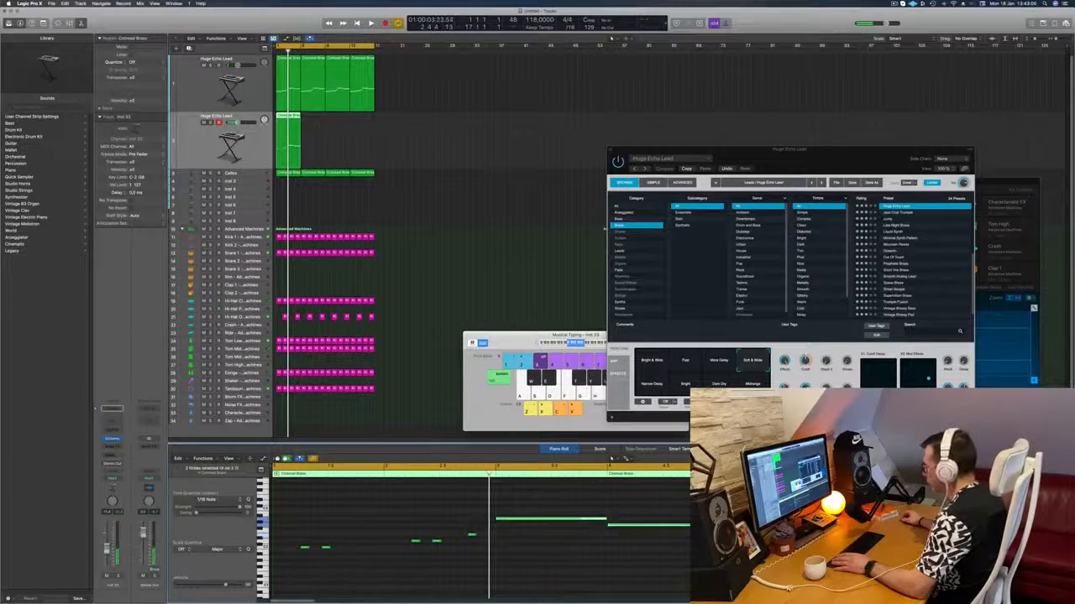
pyautogui.moveTo(717, 528); pyautogui.dragTo(629, 533)
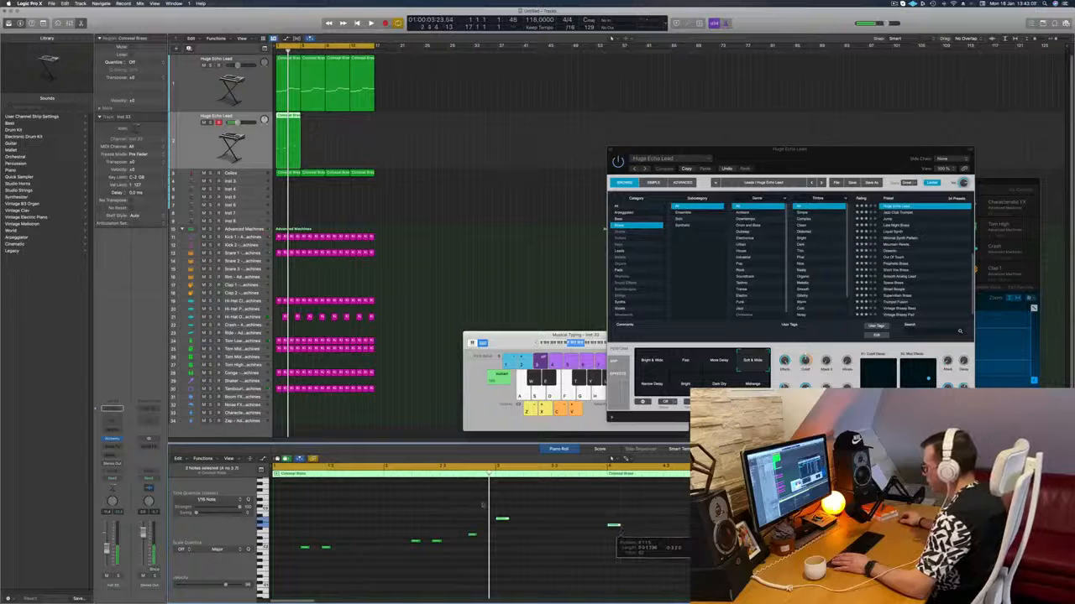
pyautogui.moveTo(502, 519); pyautogui.dragTo(548, 522)
pyautogui.press('space')
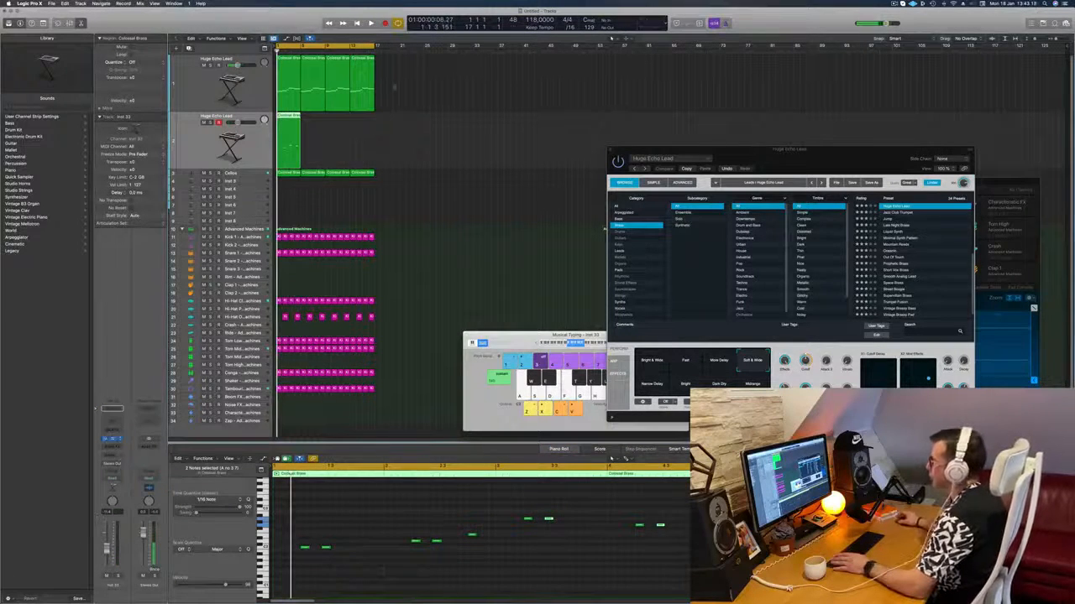
# Bring up the new track's Alchemy instrument, position its window during playback and filter its presets to the Bass category.
pyautogui.click(112, 439)
pyautogui.moveTo(565, 99); pyautogui.dragTo(774, 122)
pyautogui.press('space')
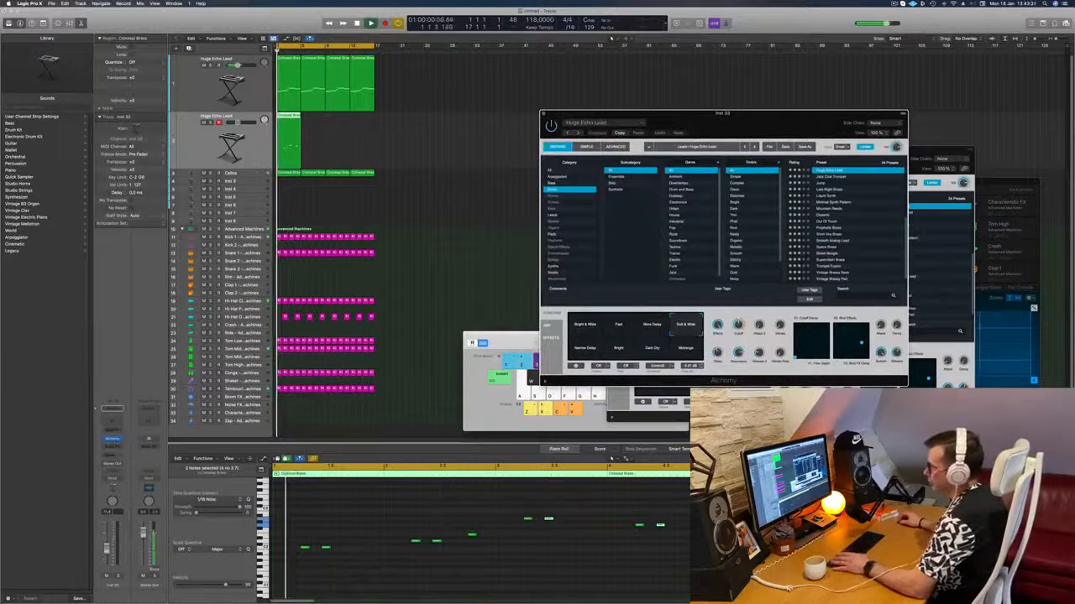
pyautogui.press('space')
pyautogui.press('space')
pyautogui.moveTo(761, 123); pyautogui.dragTo(633, 172)
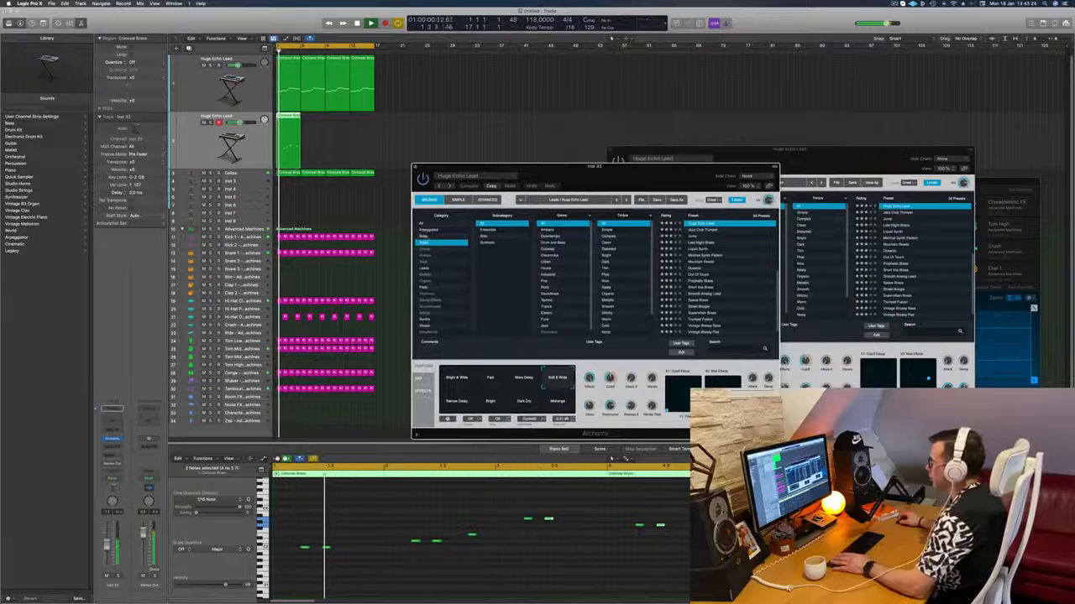
pyautogui.click(424, 237)
pyautogui.moveTo(628, 171); pyautogui.dragTo(648, 154)
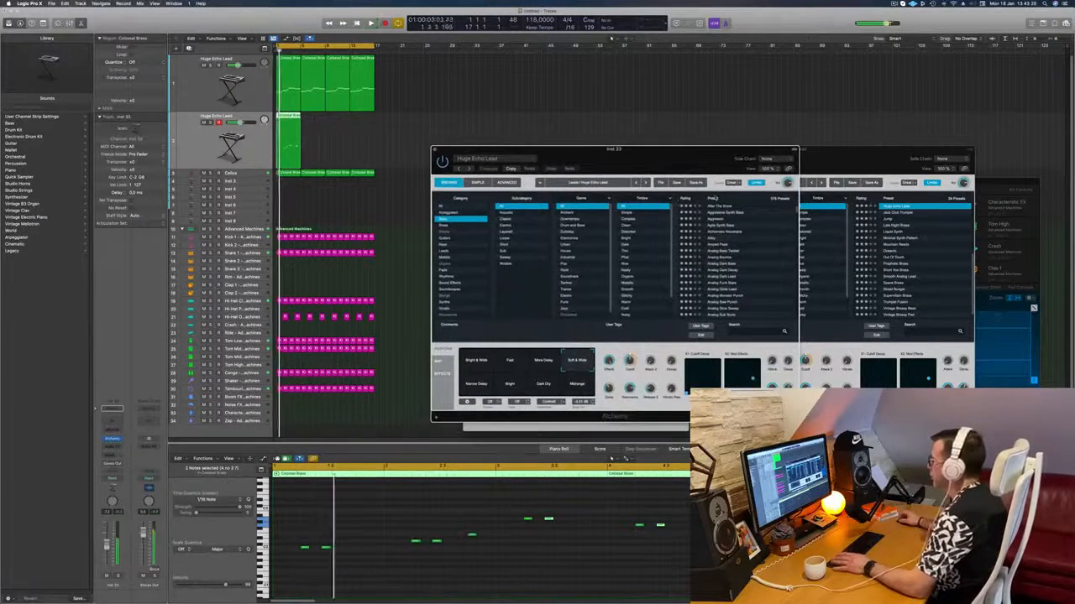
# Audition the bass presets Analog Bass Twister, Analog Funk Bass, Analog Monster Punch and Analog Saw Punch on the duplicated track.
pyautogui.scroll(-2, 738, 224)
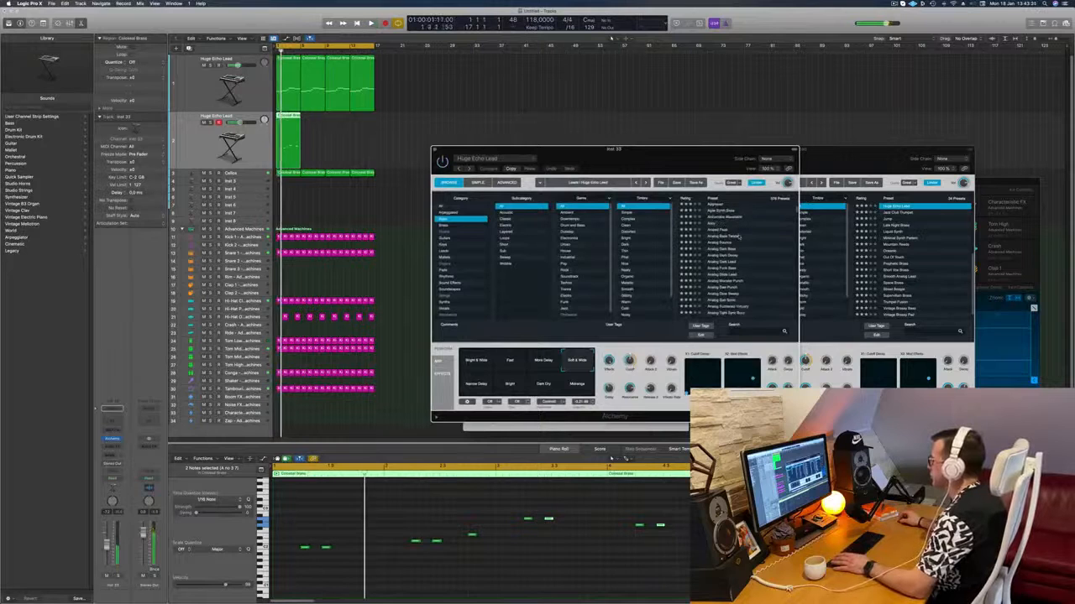
pyautogui.click(741, 236)
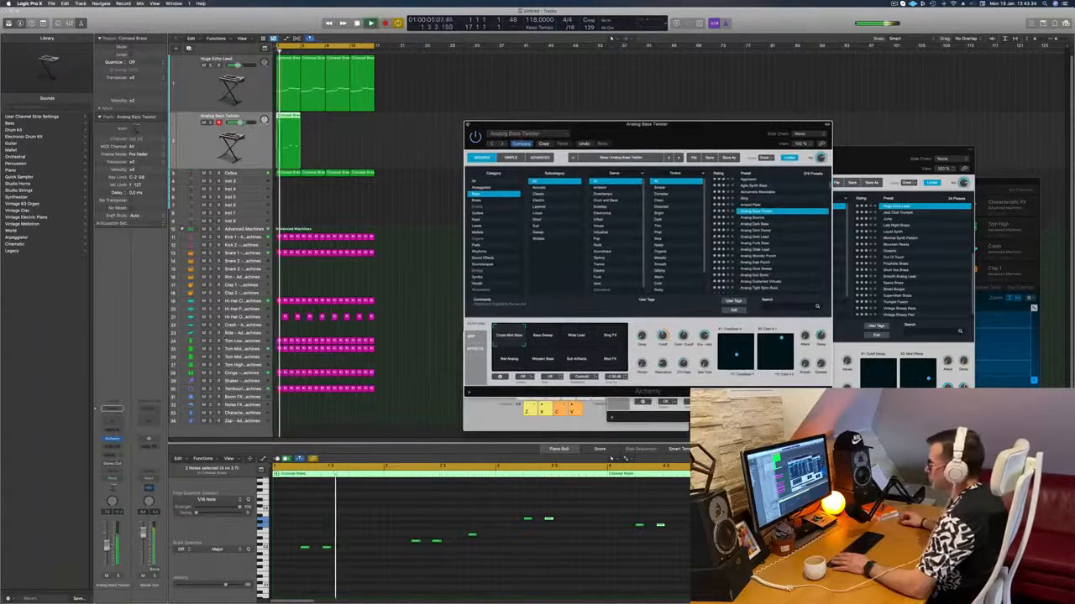
pyautogui.click(755, 245)
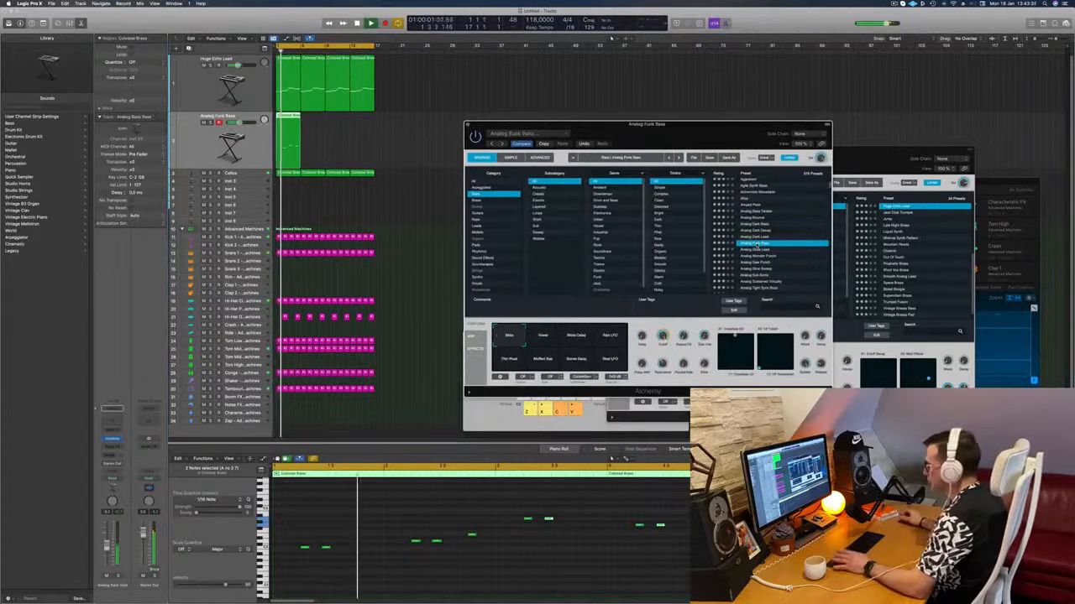
pyautogui.scroll(-3, 780, 245)
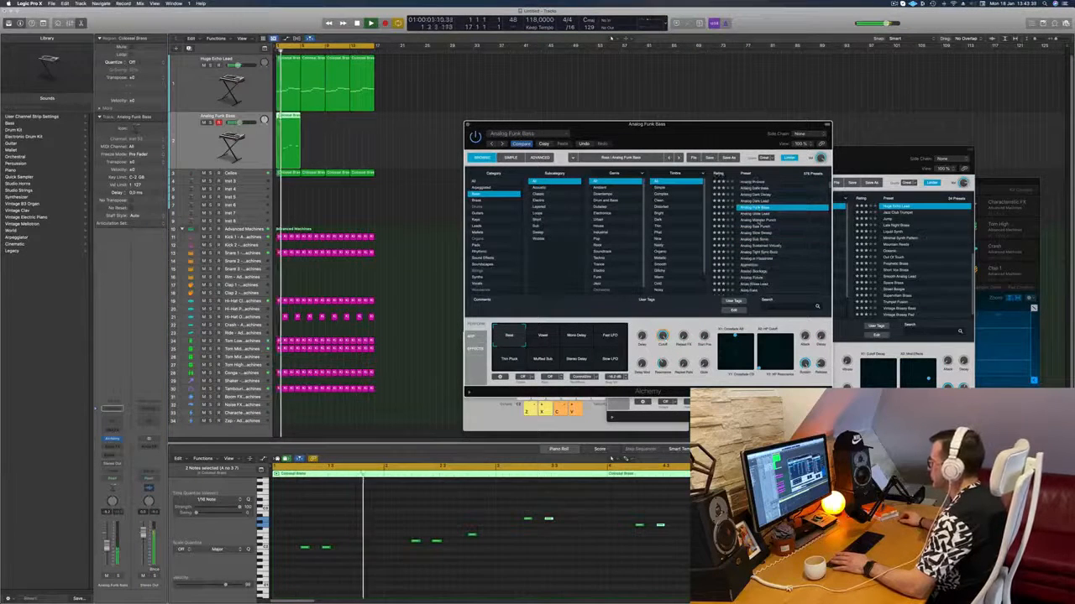
pyautogui.press('Down')
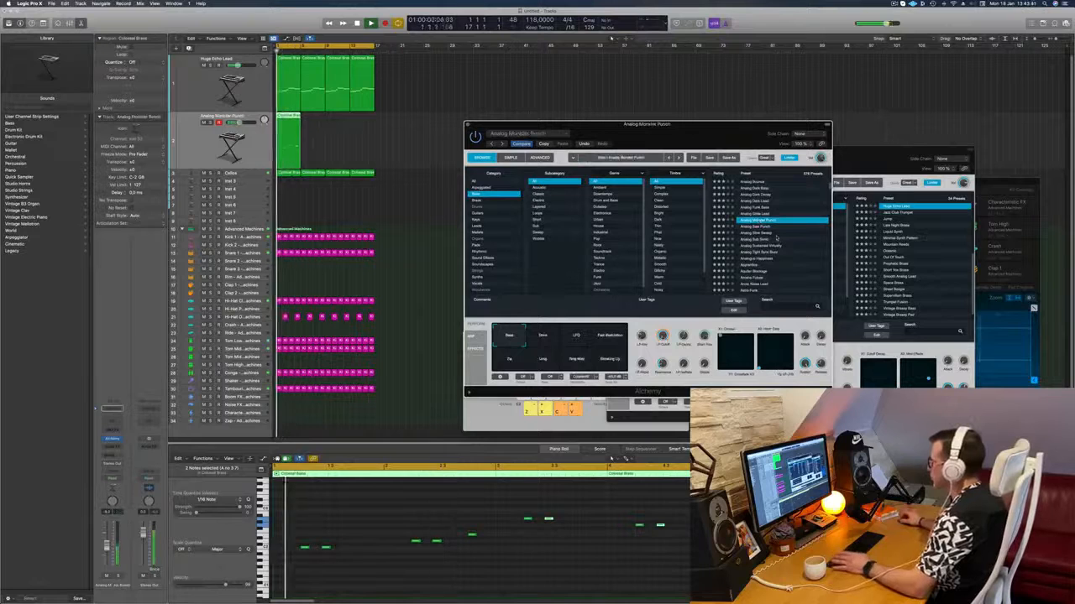
pyautogui.scroll(-1, 778, 241)
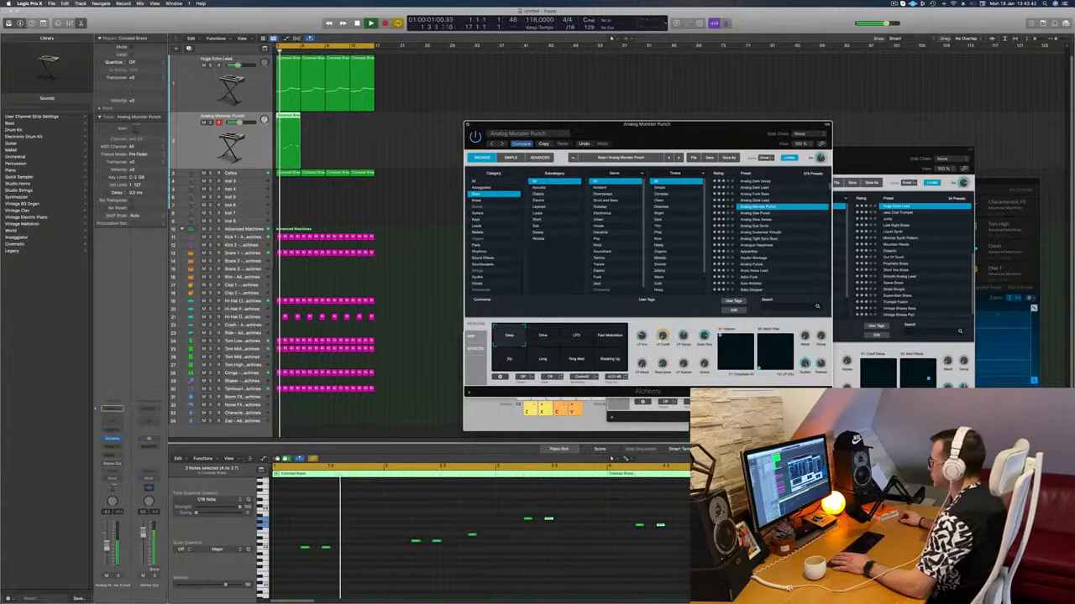
pyautogui.click(751, 214)
pyautogui.scroll(-3, 757, 231)
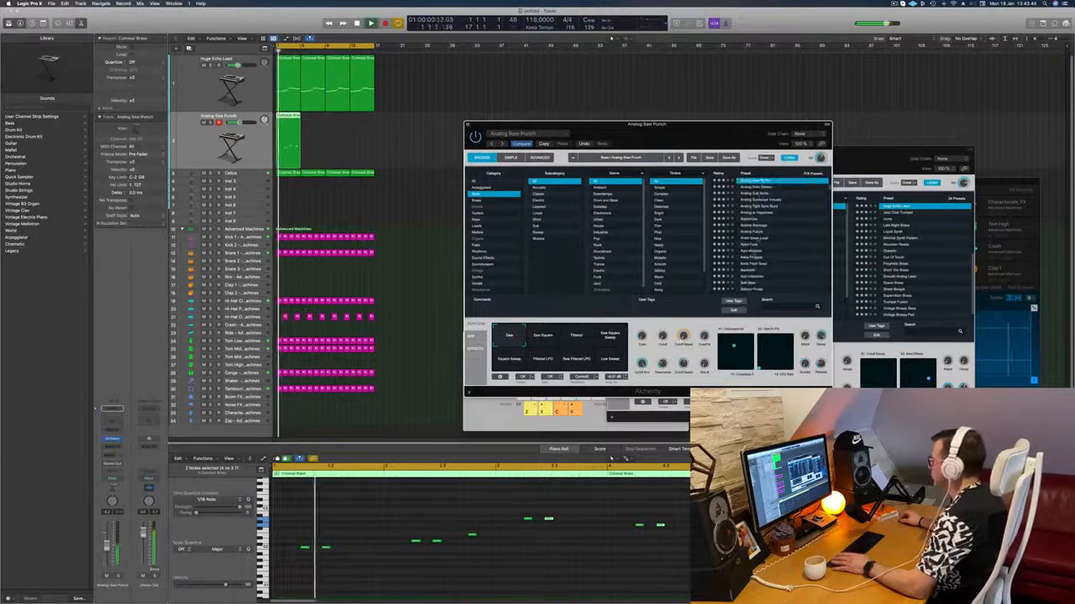
# Restrict the bass presets to the Warm timbre, load Back Flash Bass and slightly adjust the channel volume.
pyautogui.scroll(-1, 683, 223)
pyautogui.scroll(-1, 683, 223)
pyautogui.click(676, 255)
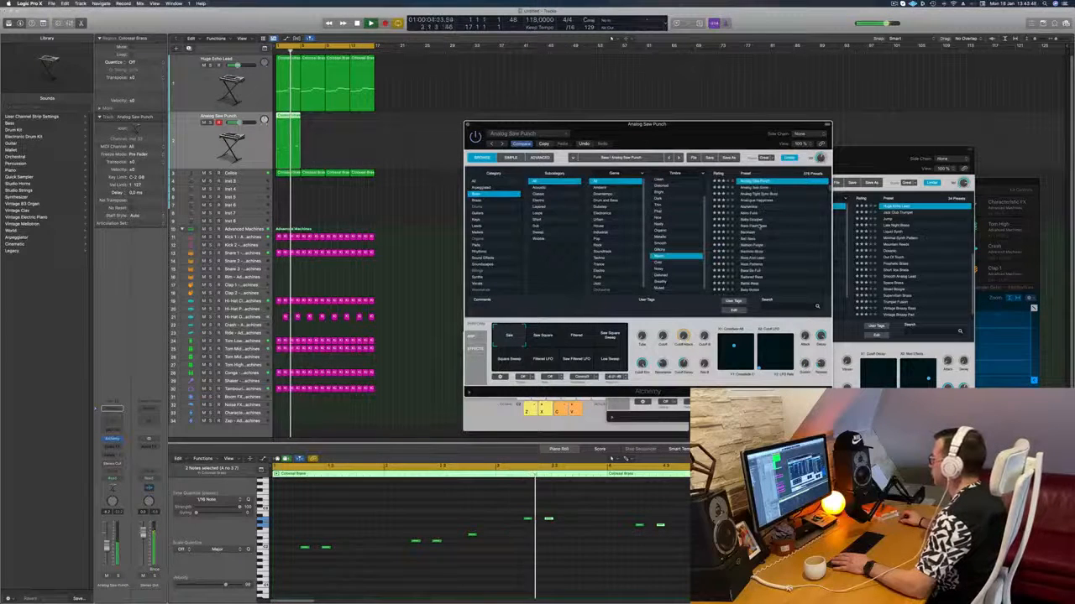
pyautogui.click(760, 225)
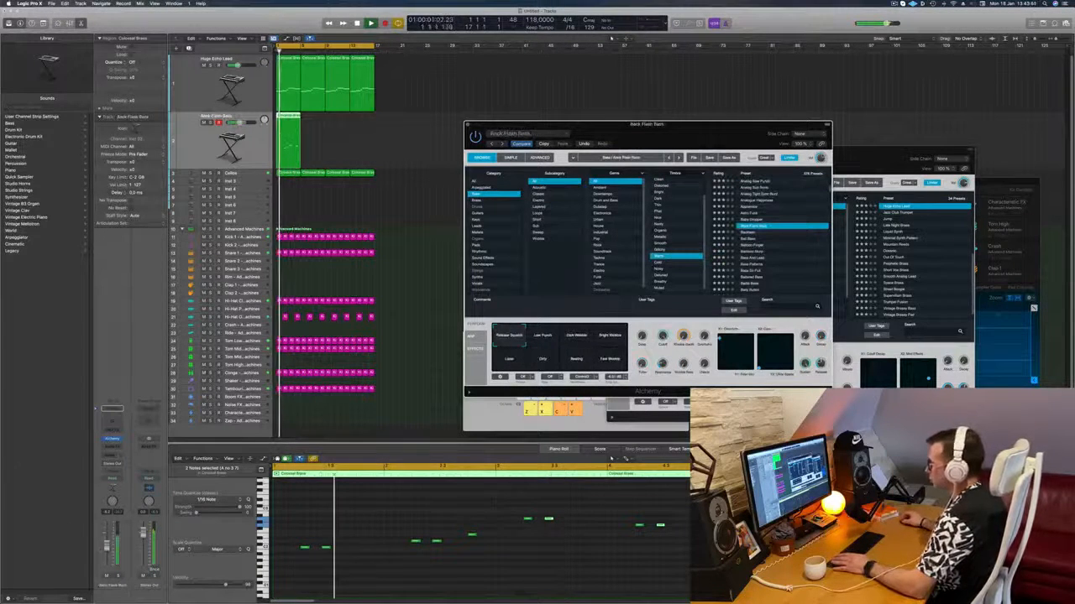
pyautogui.moveTo(107, 547); pyautogui.dragTo(106, 545)
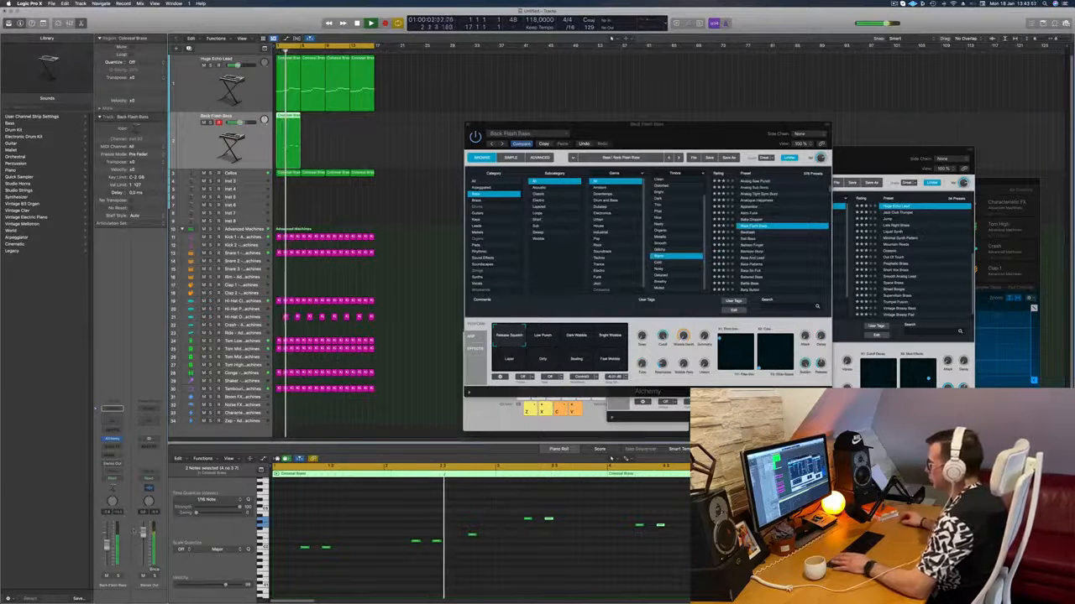
# Remove the single unpaired note from the bass region, transpose all remaining notes down one octave and restart playback.
pyautogui.click(473, 534)
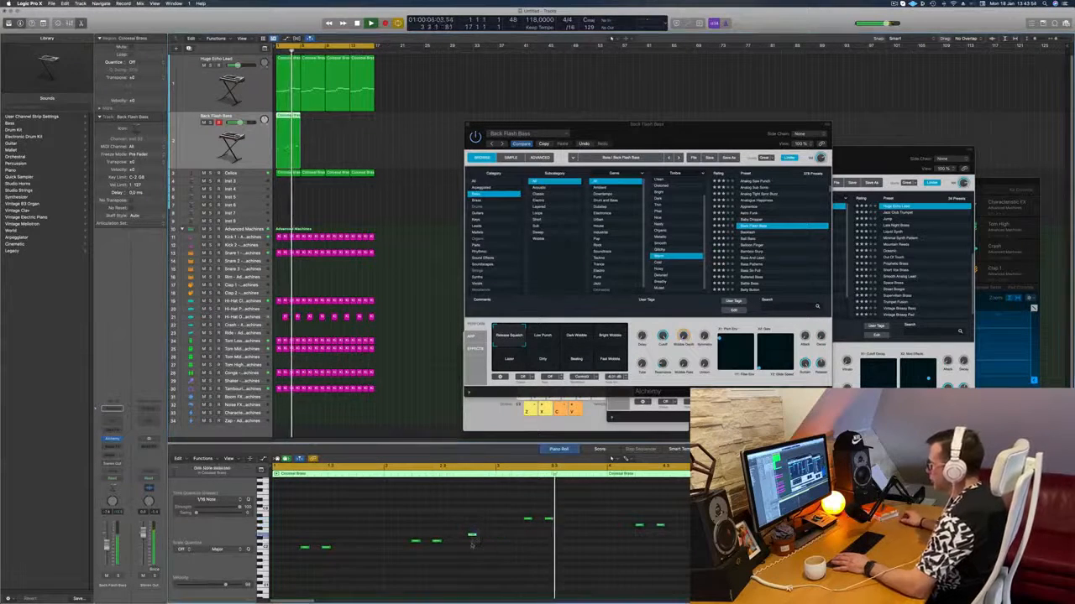
pyautogui.hotkey('alt', 'Right')
pyautogui.hotkey('alt', 'Right')
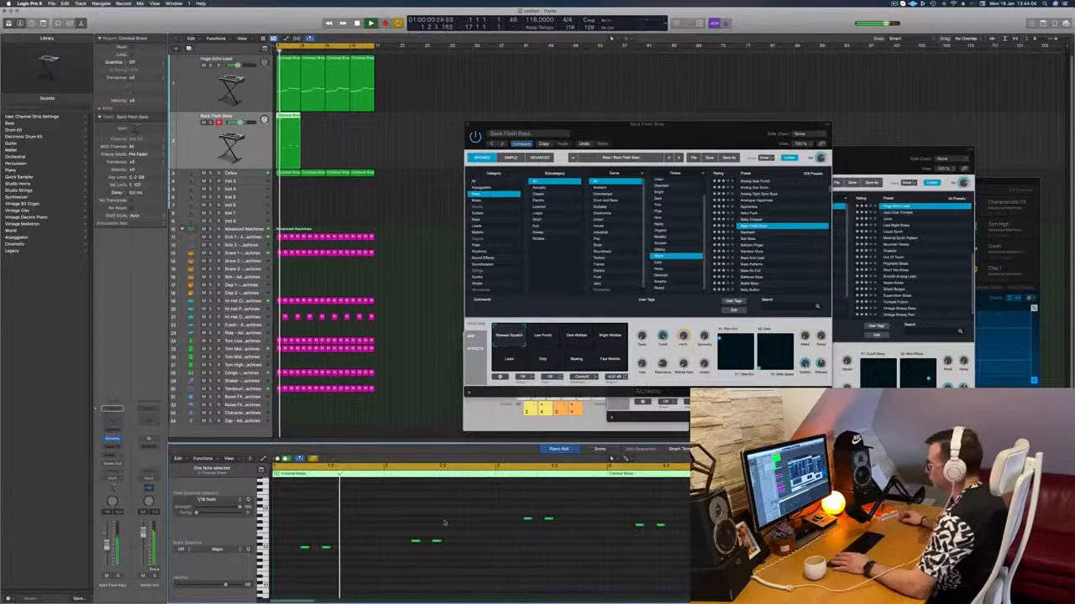
pyautogui.press('super+a')
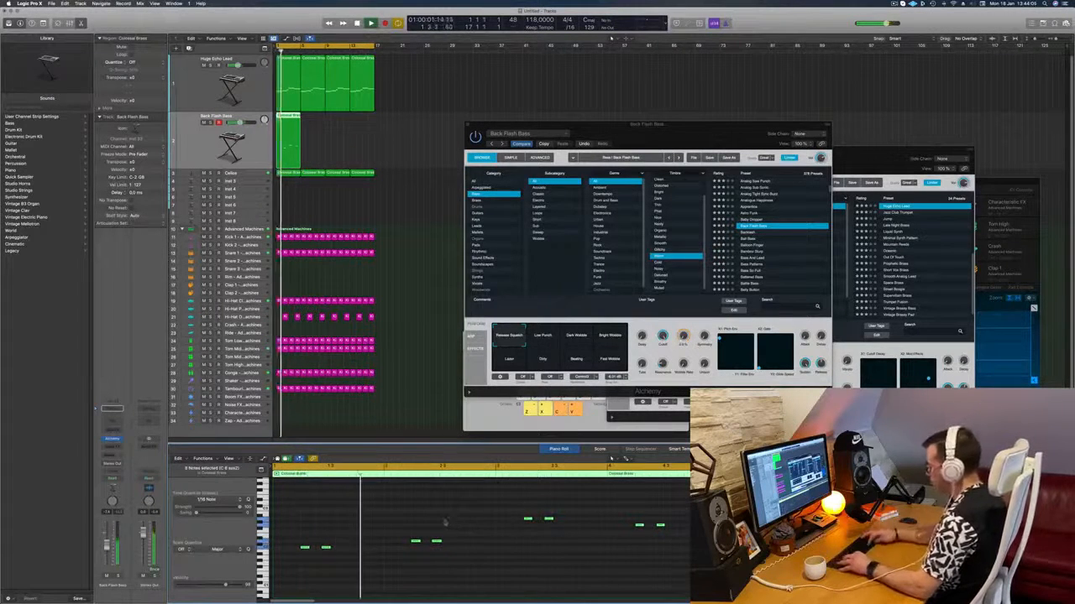
pyautogui.hotkey('alt', 'shift', 'Down')
pyautogui.press('space')
pyautogui.press('space')
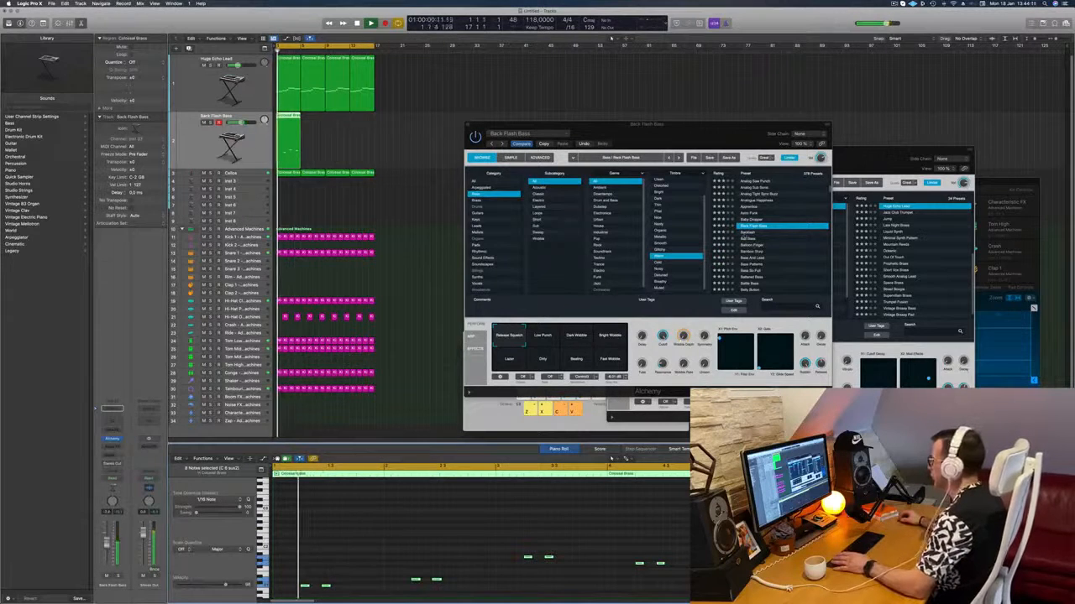
# Audition the warm bass presets Backlash, Ball Bass and Bass And Lead during playback.
pyautogui.click(744, 235)
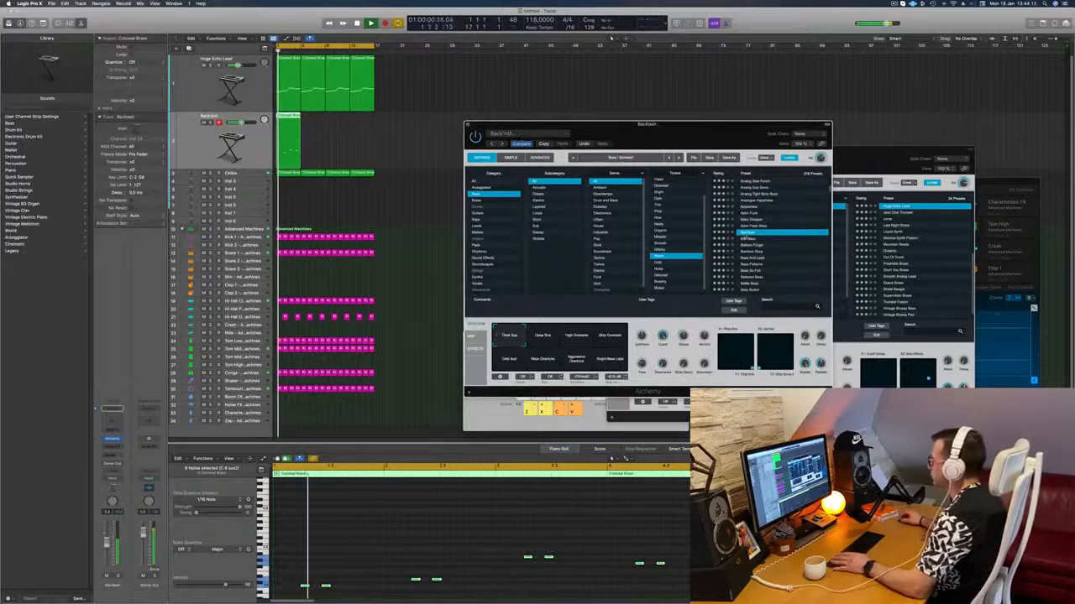
pyautogui.click(752, 241)
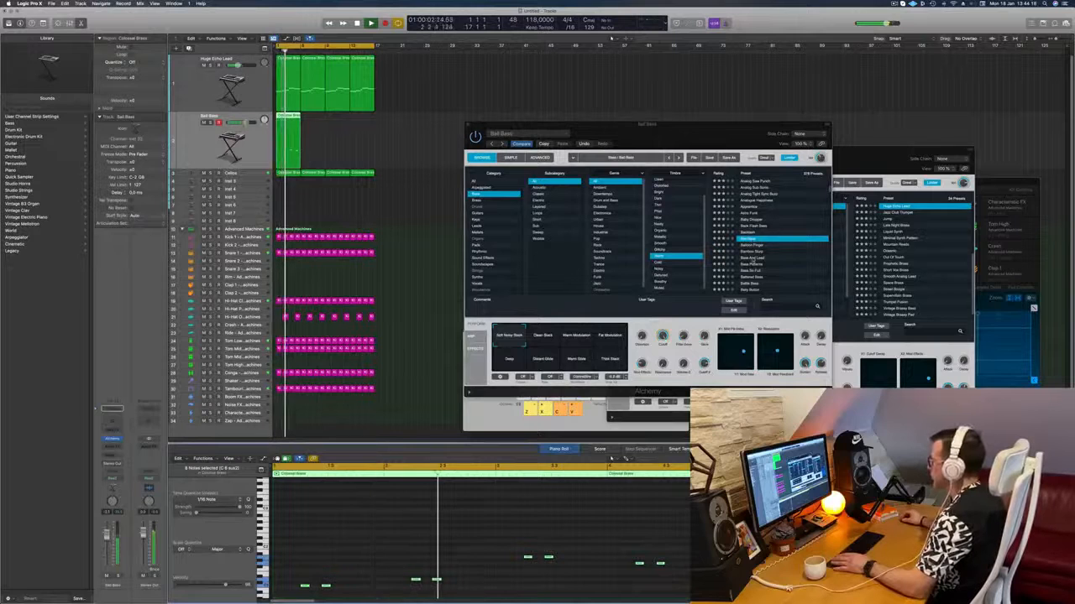
pyautogui.click(752, 259)
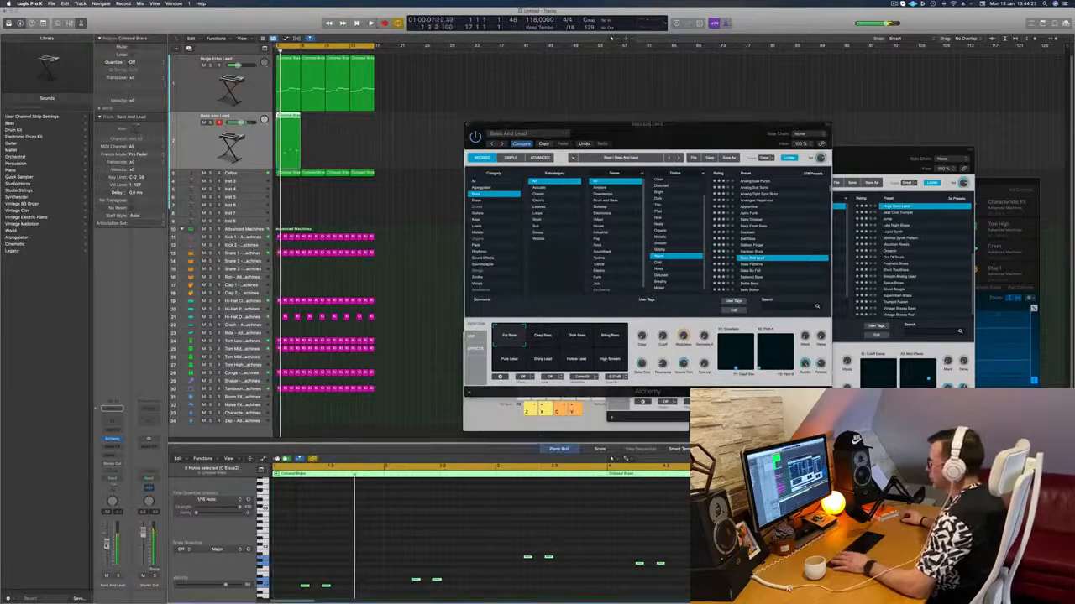
# Audition the Big Boss preset further down the bass list and load Bold Bass on the duplicated track.
pyautogui.scroll(-3, 792, 248)
pyautogui.scroll(-2, 792, 248)
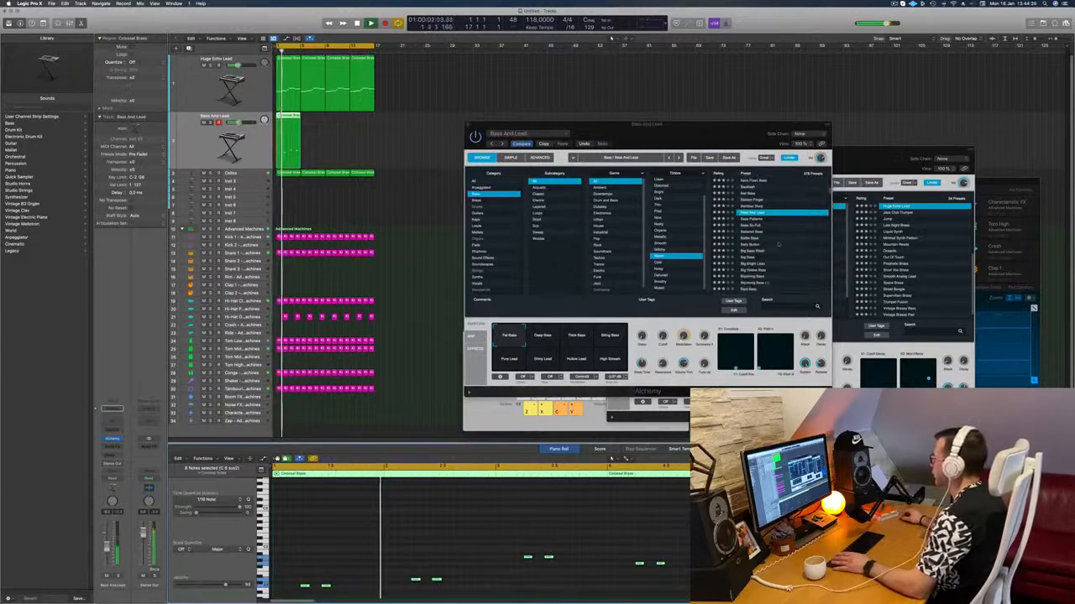
pyautogui.scroll(-3, 745, 237)
pyautogui.click(743, 237)
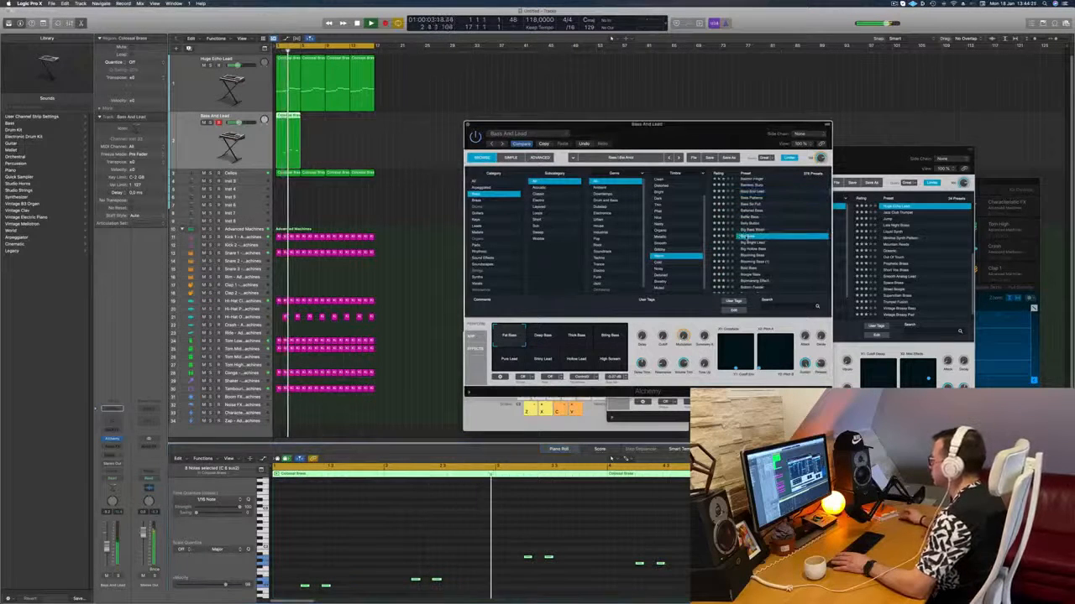
pyautogui.scroll(-3, 744, 238)
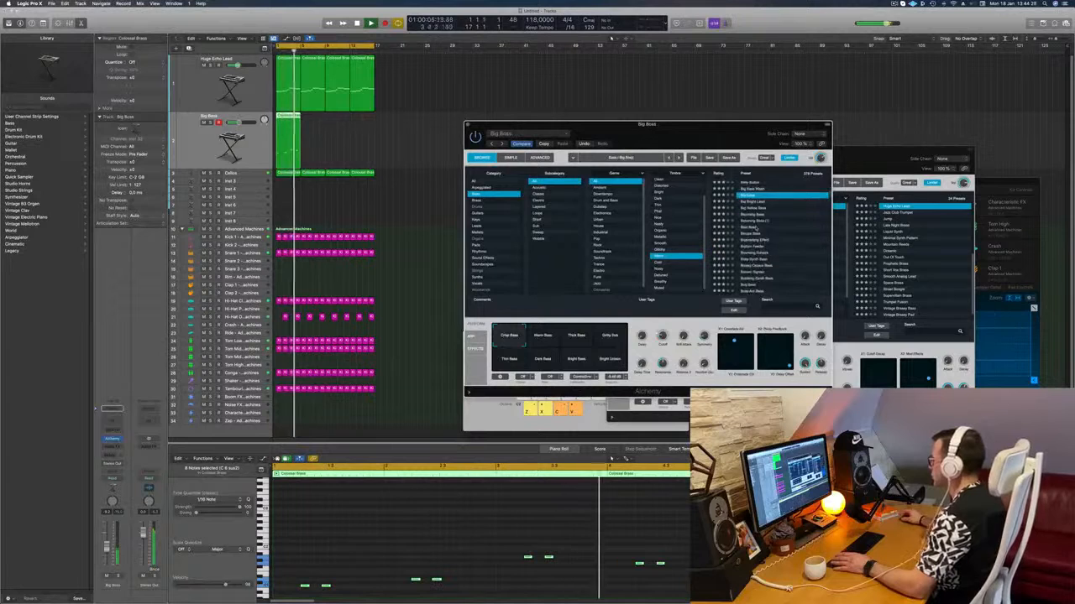
pyautogui.click(751, 227)
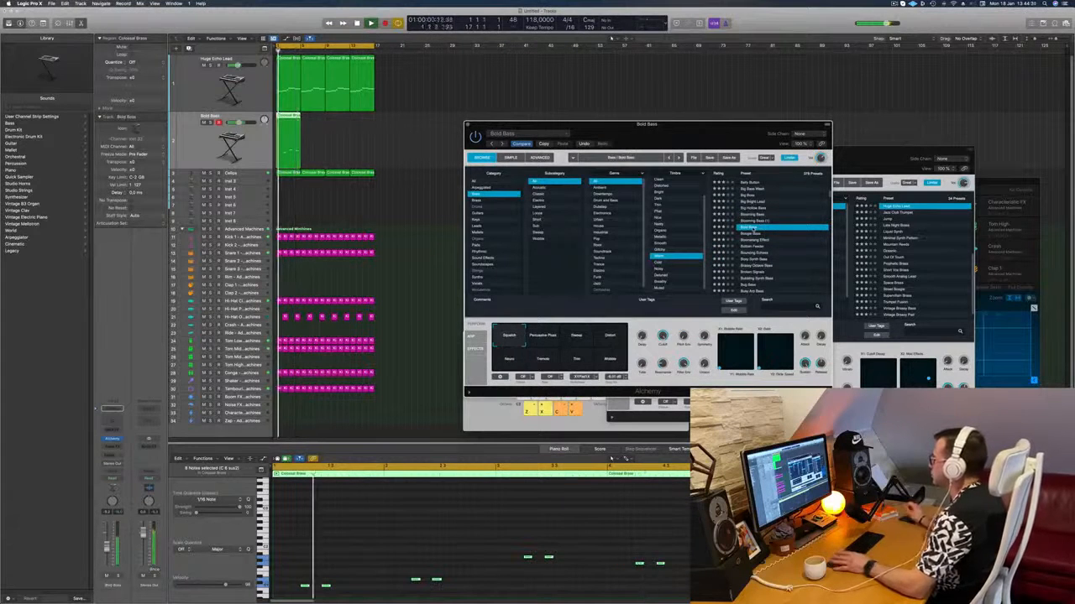
# Audition the warm bass presets Brassy Octave Bass and Bug Bass on the bass track during playback.
pyautogui.scroll(-1, 766, 230)
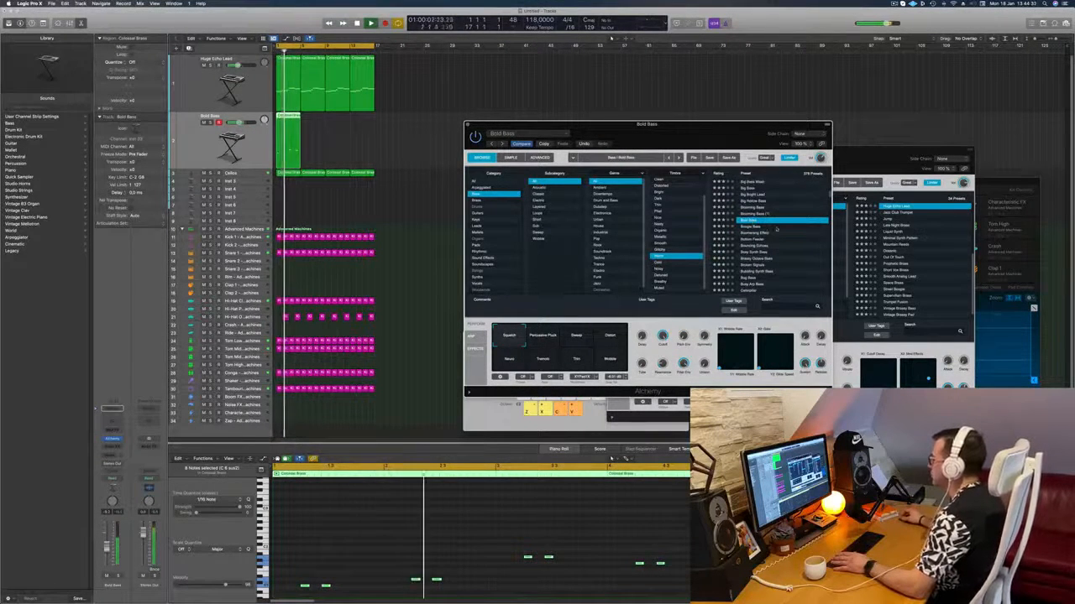
pyautogui.scroll(-2, 779, 232)
pyautogui.click(760, 245)
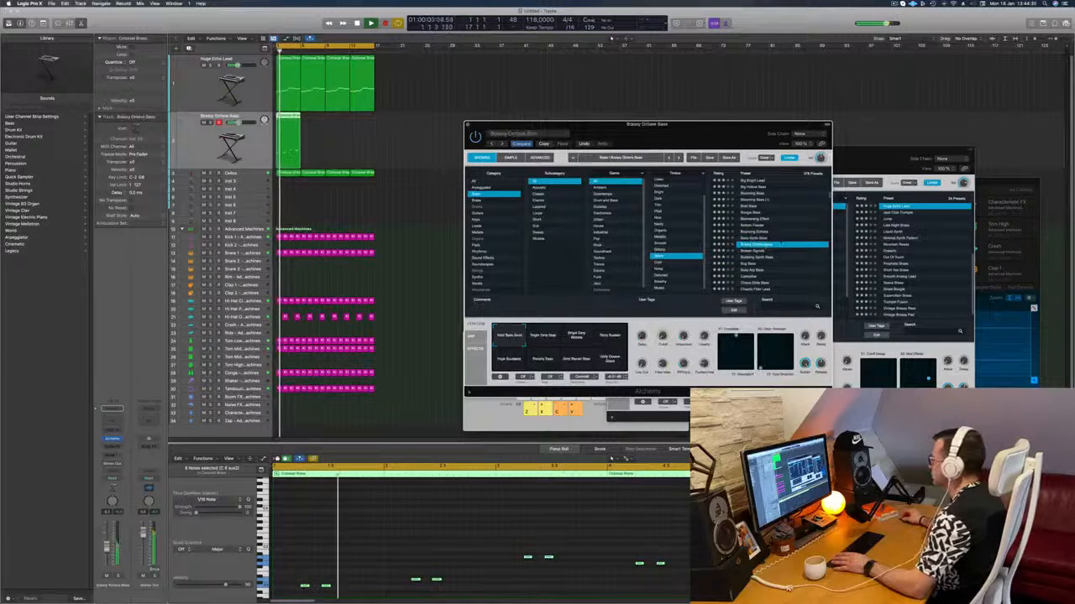
pyautogui.scroll(-4, 781, 236)
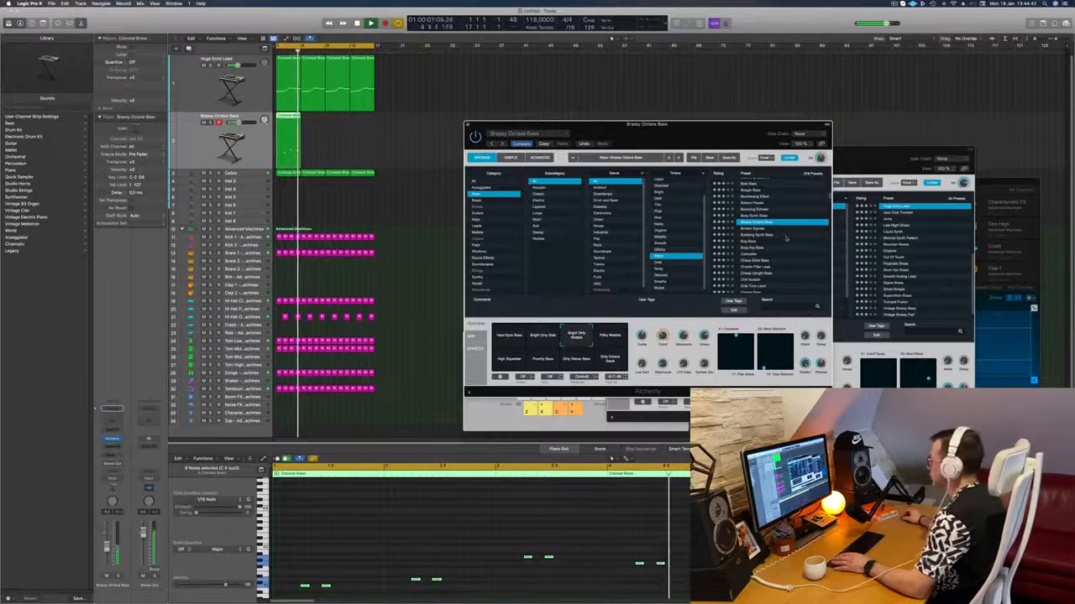
pyautogui.click(746, 242)
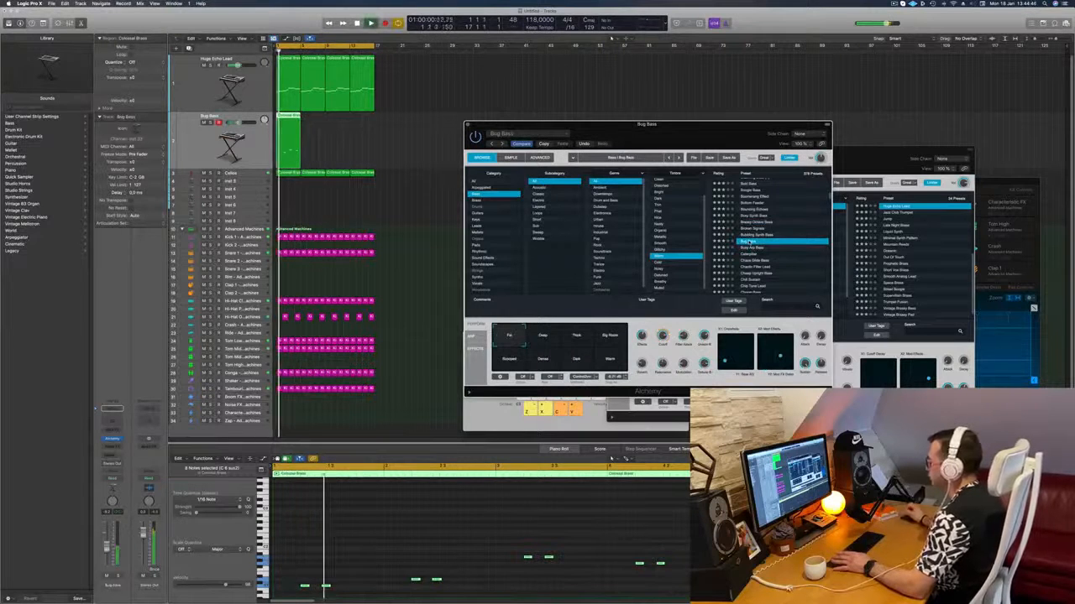
# Audition Classic Acid Patterns and Classic Funk Synth Bass from further down the warm bass presets.
pyautogui.scroll(-2, 780, 252)
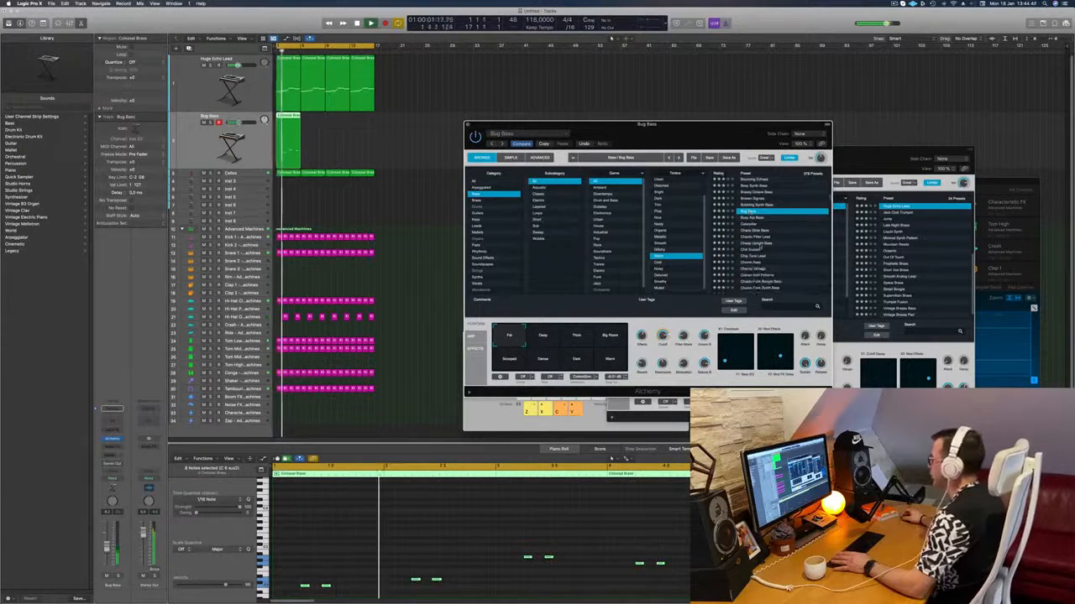
pyautogui.scroll(-1, 780, 252)
pyautogui.click(781, 254)
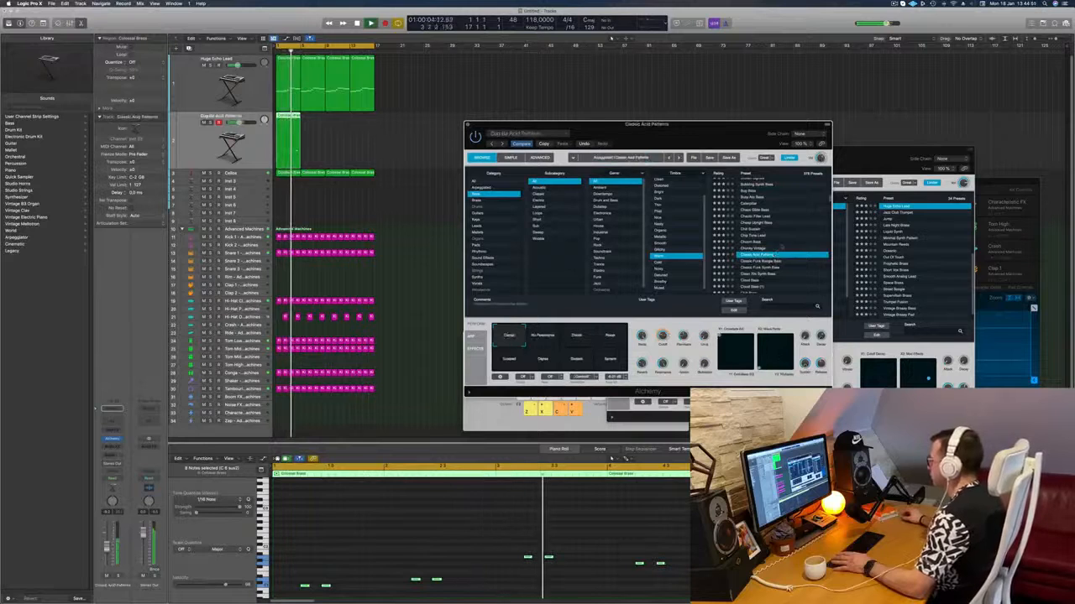
pyautogui.scroll(-2, 789, 240)
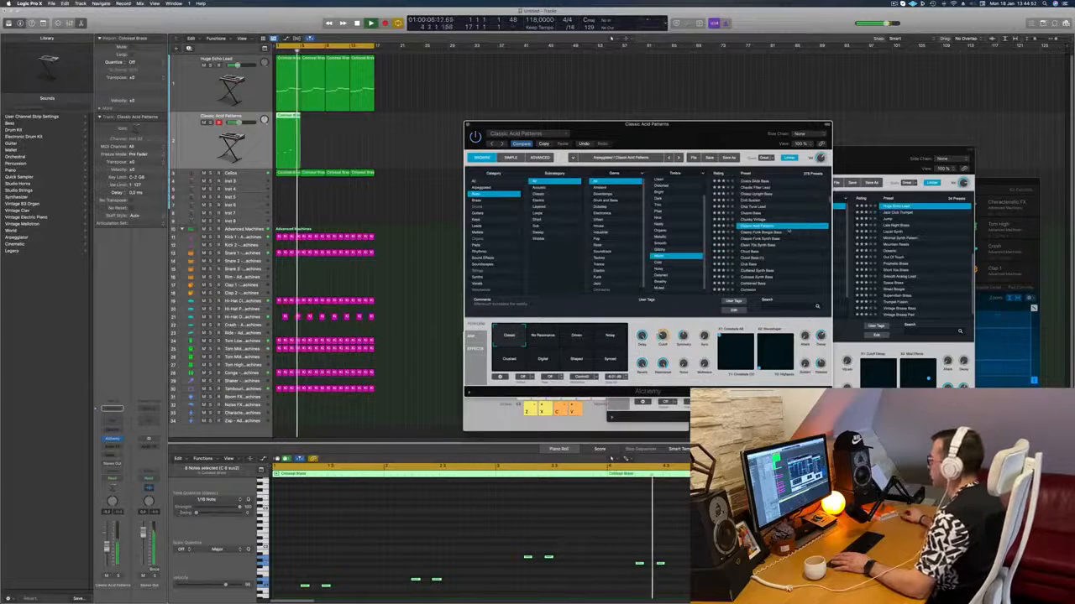
pyautogui.click(770, 240)
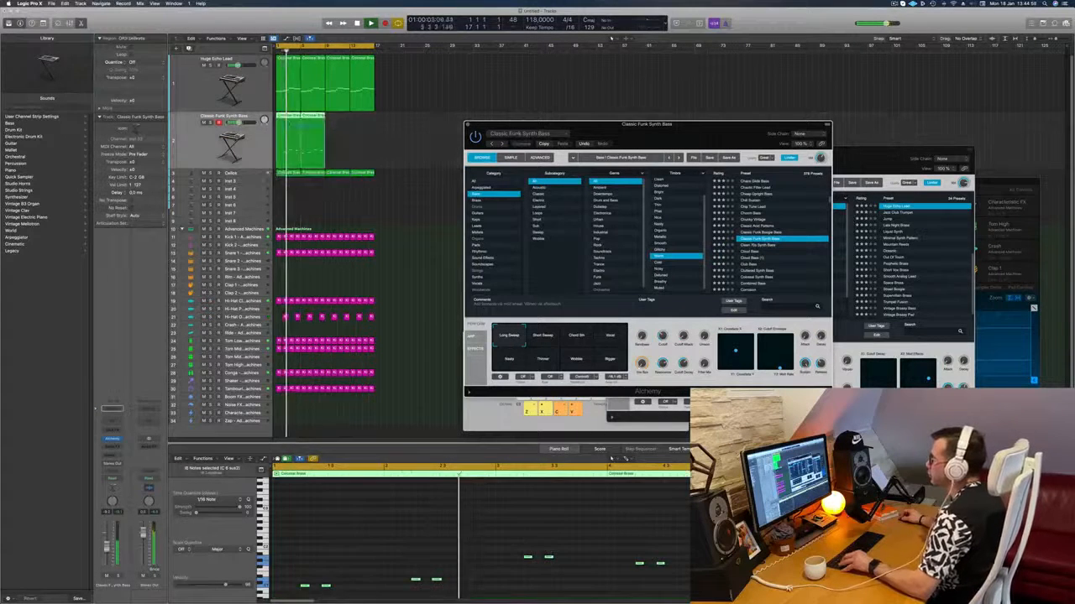
# Duplicate the bass regions so the bass line repeats four times alongside the lead melody.
pyautogui.click(289, 118)
pyautogui.moveTo(319, 123); pyautogui.dragTo(367, 125)
# Restrict the bass presets to the Simple timbre and audition 808 Bass (1), 808 Mutation Bass and 80s FM Bass Attack.
pyautogui.scroll(2, 667, 208)
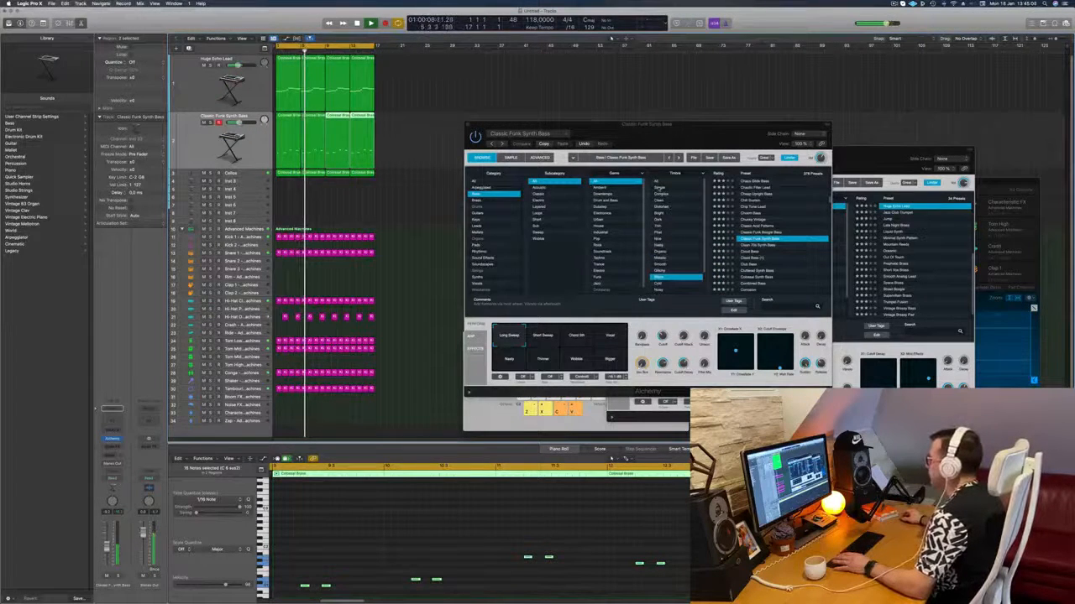
pyautogui.click(660, 187)
pyautogui.scroll(5, 765, 187)
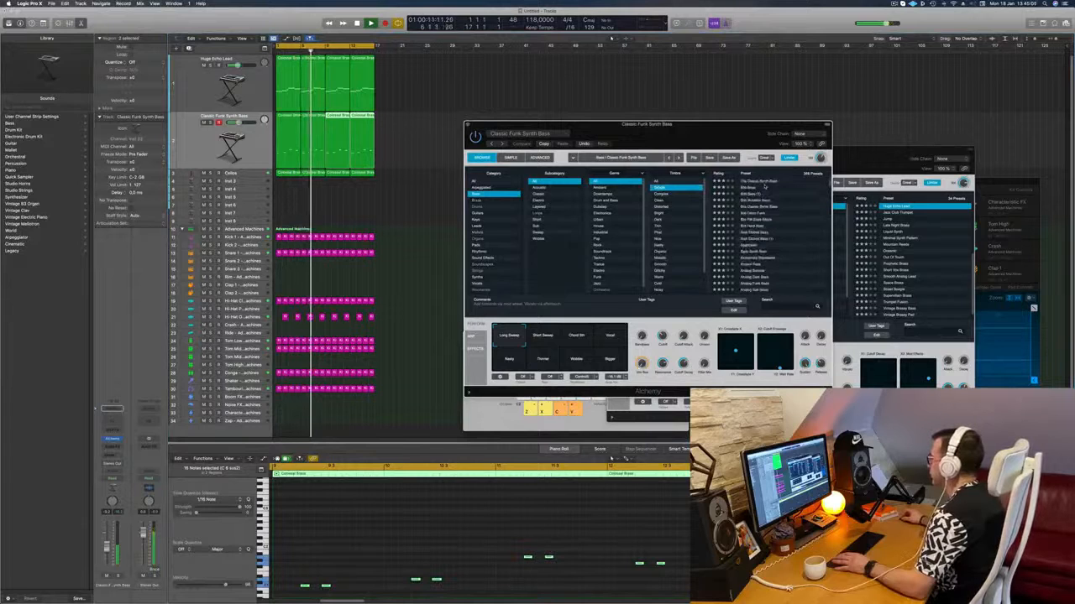
pyautogui.click(758, 194)
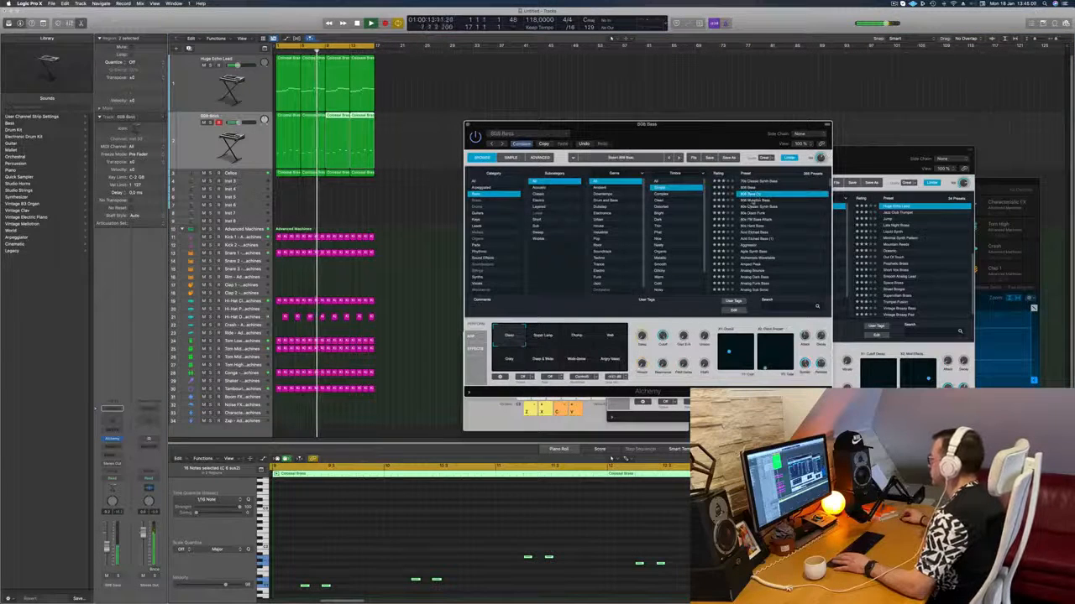
pyautogui.click(754, 202)
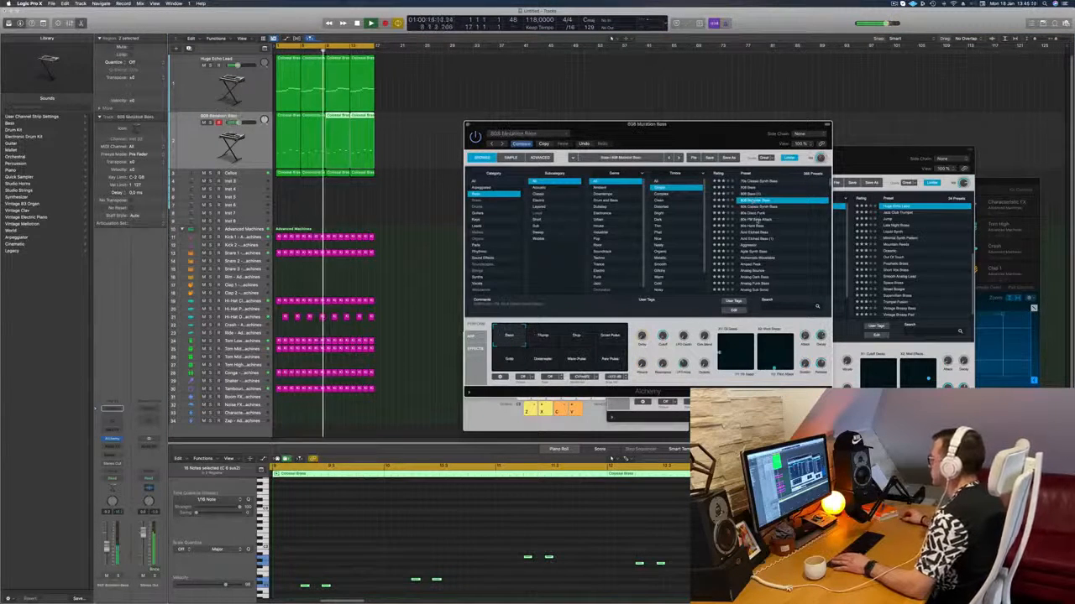
pyautogui.click(757, 220)
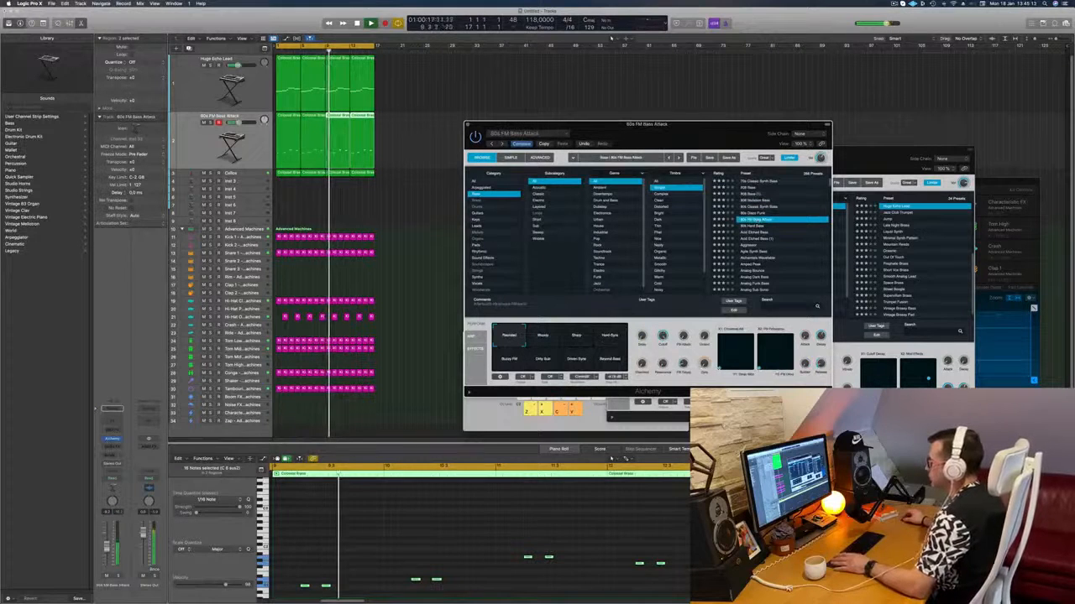
# Restart playback, select all four bass regions, try their notes one octave higher and transpose them back down.
pyautogui.press('Return')
pyautogui.moveTo(398, 138); pyautogui.dragTo(259, 151)
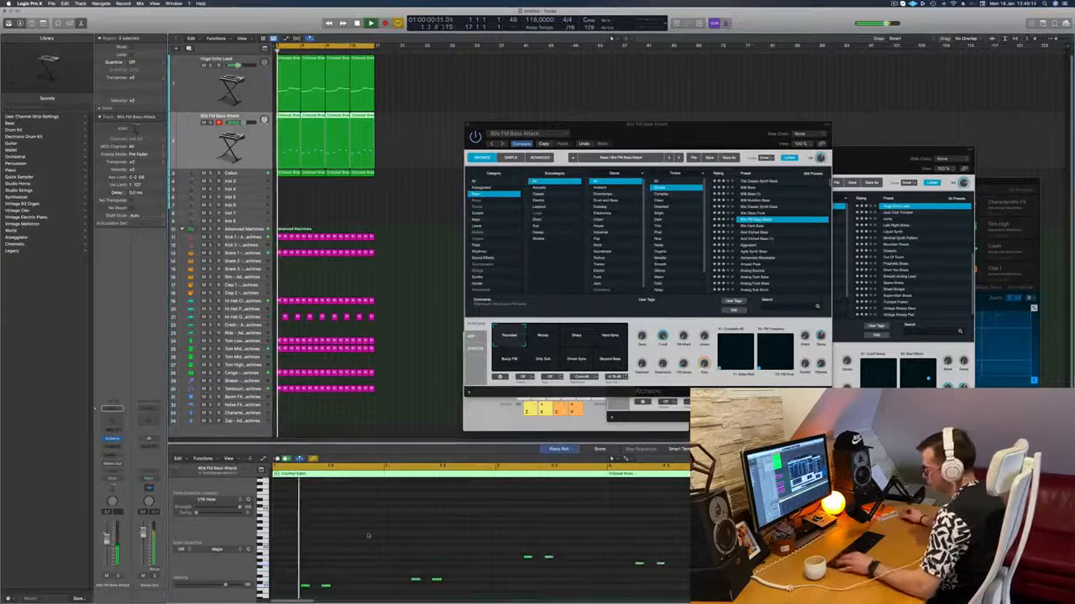
pyautogui.scroll(-2, 368, 536)
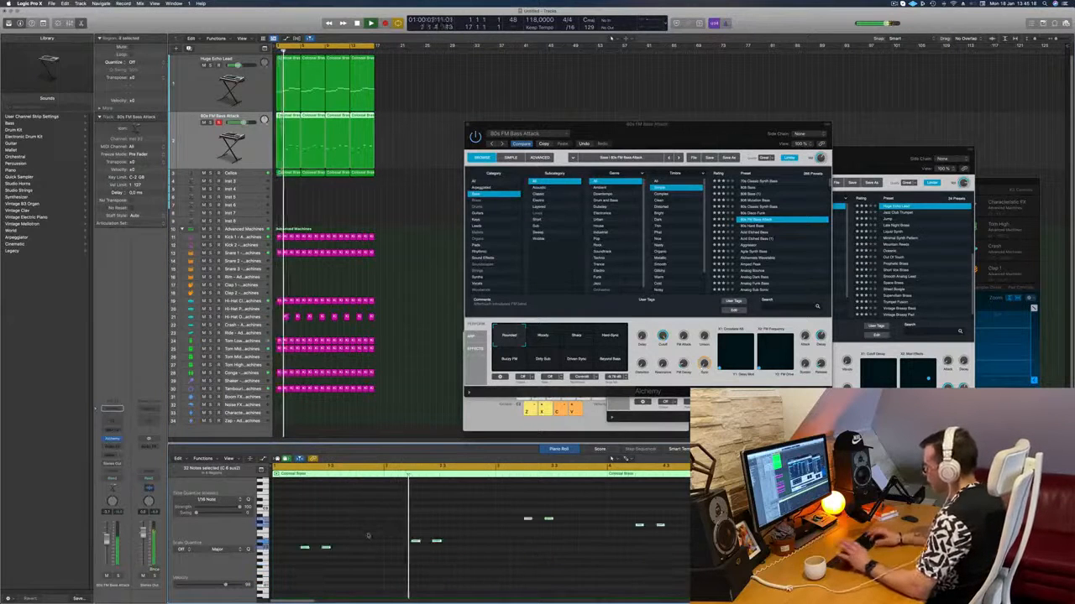
pyautogui.scroll(2, 368, 536)
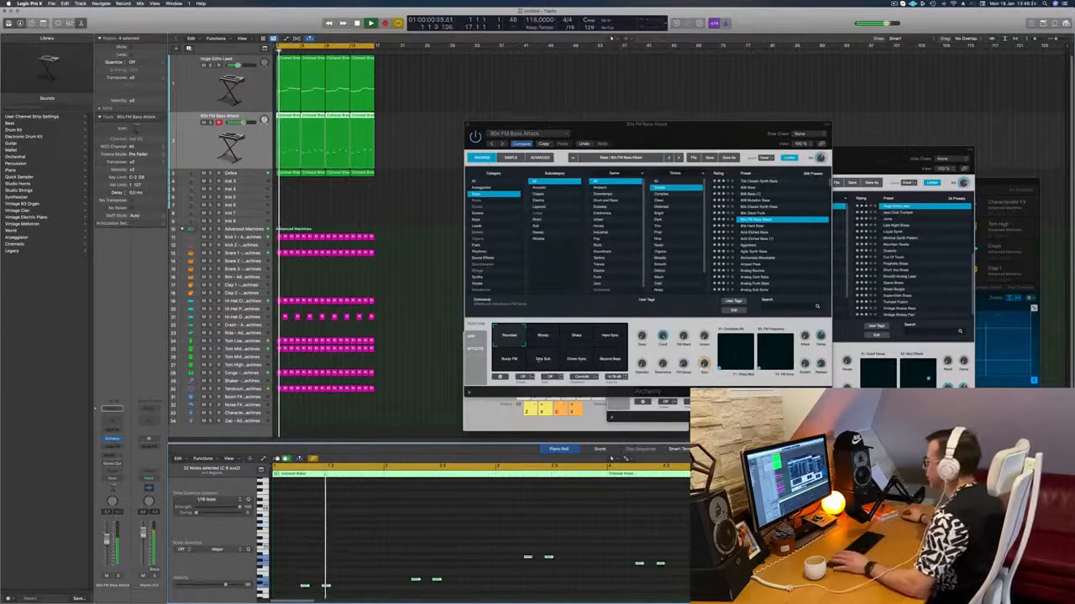
# Audition Acid Etched Bass and Aggressor, load Analog Bounce on the bass track, and reduce its decay and channel volume.
pyautogui.click(743, 233)
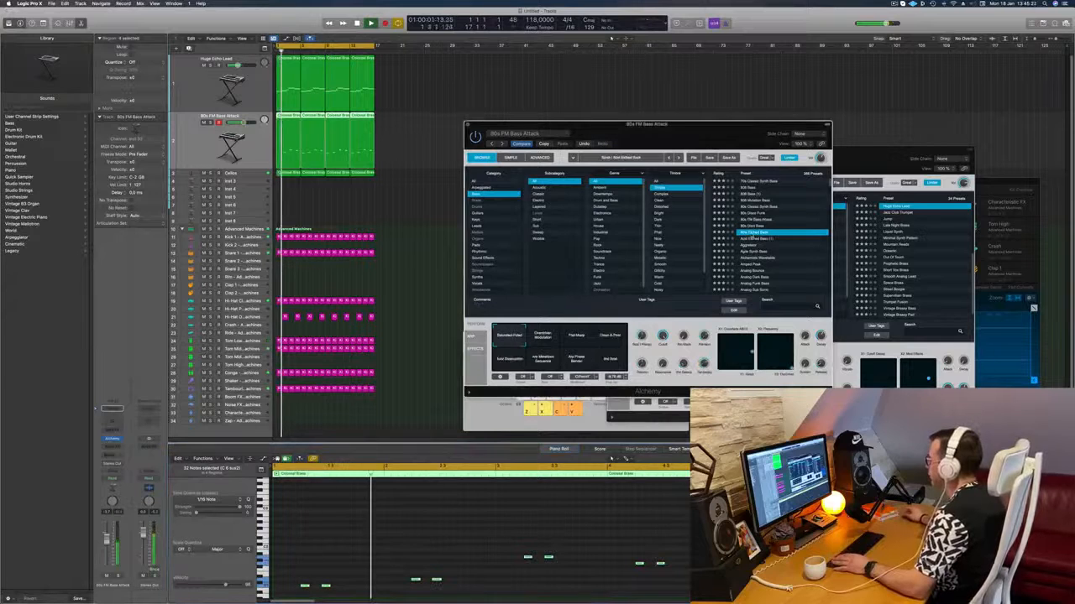
pyautogui.click(756, 245)
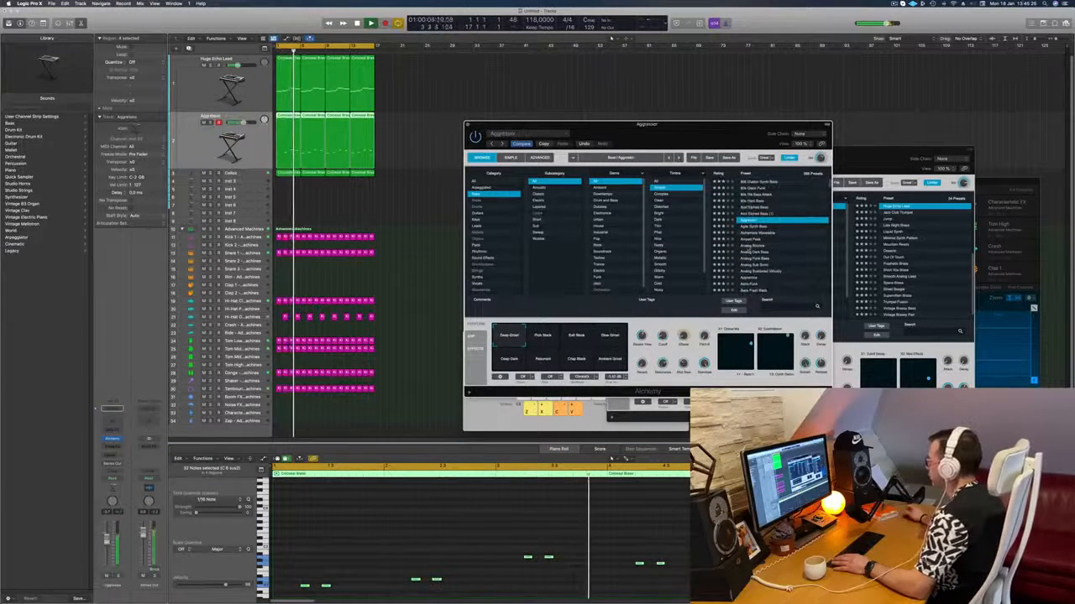
pyautogui.click(748, 247)
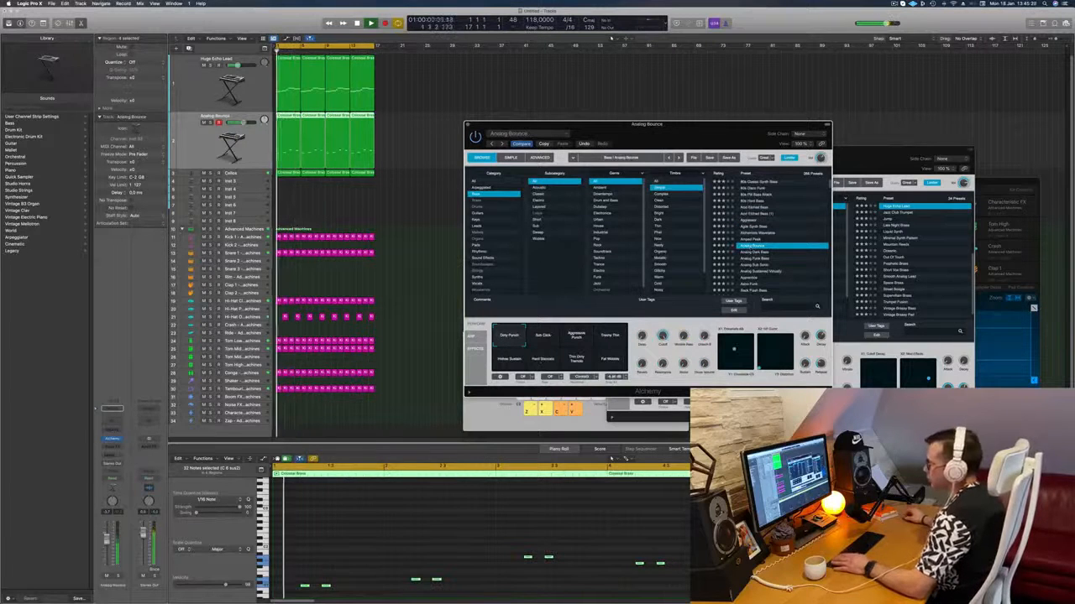
pyautogui.click(613, 458)
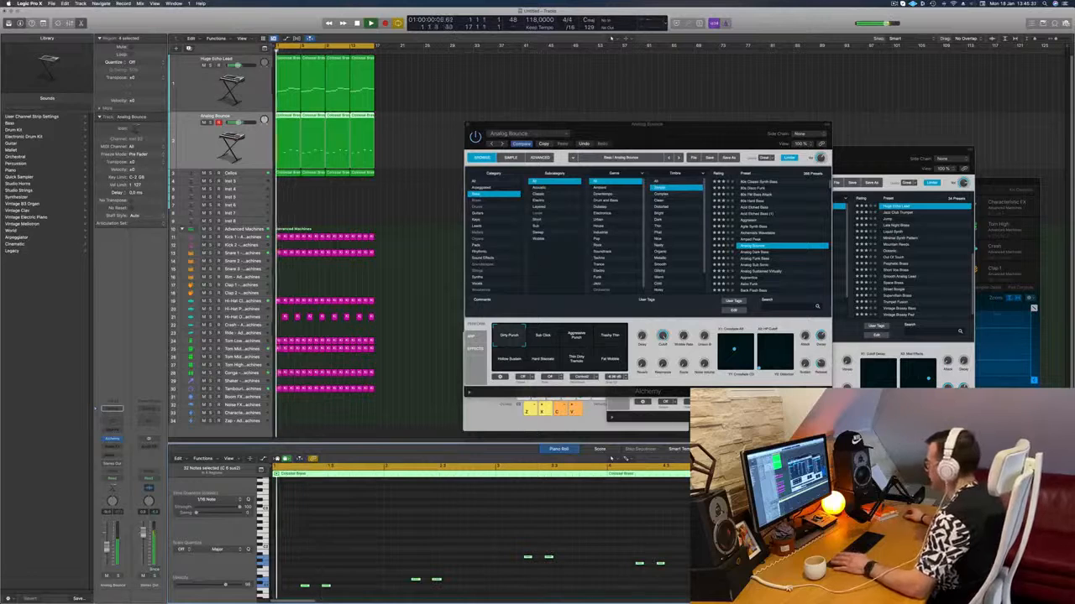
pyautogui.moveTo(821, 336); pyautogui.dragTo(821, 359)
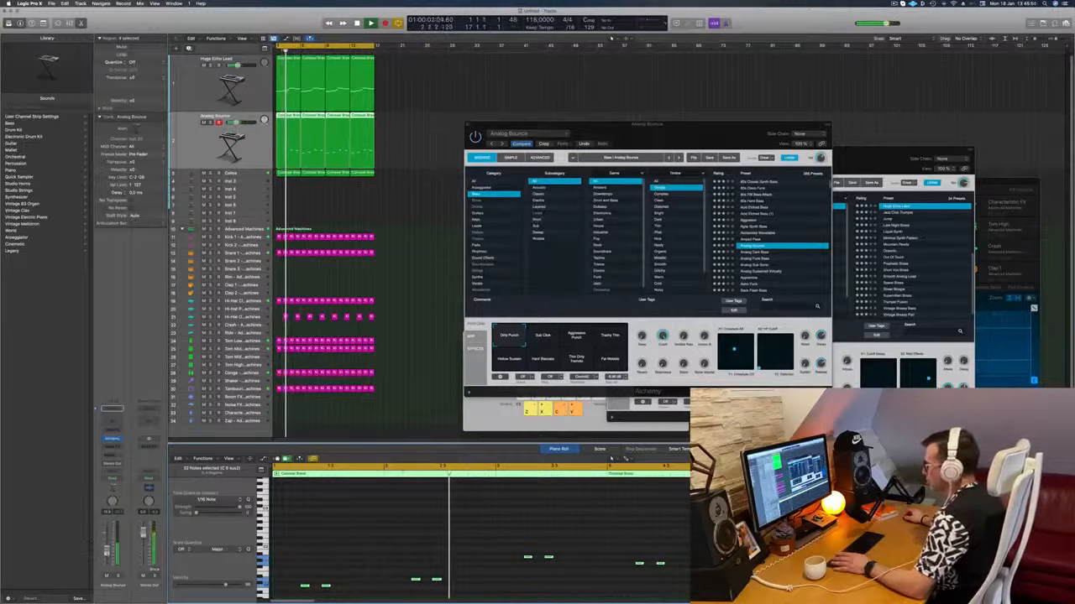
# Move the bass instrument window aside, restart playback and close the Analog Bounce and Huge Echo Lead windows.
pyautogui.moveTo(549, 129); pyautogui.dragTo(445, 239)
pyautogui.press('space')
pyautogui.press('space')
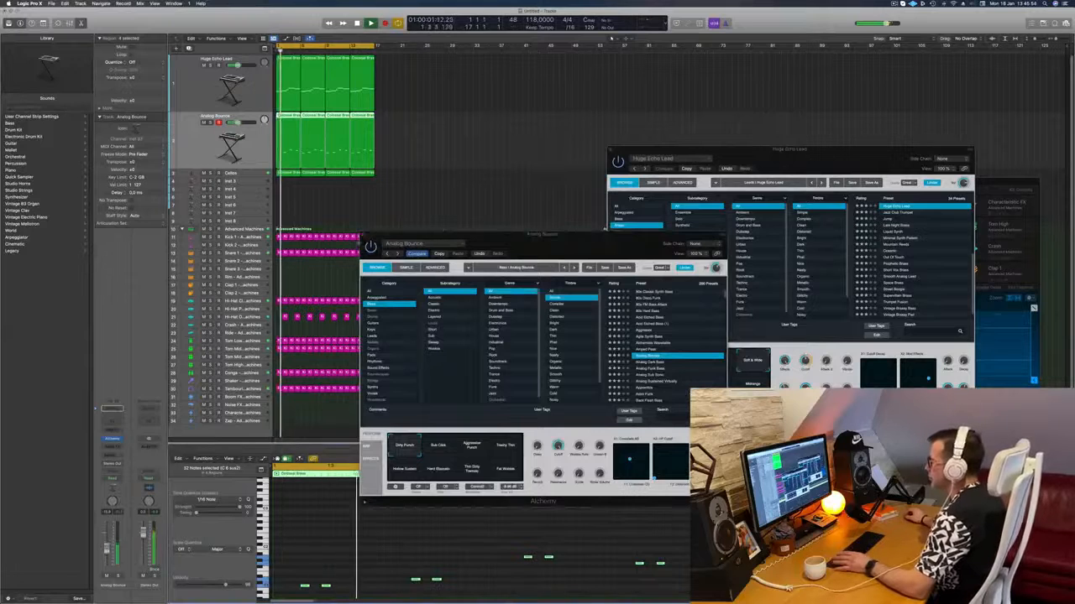
pyautogui.click(364, 236)
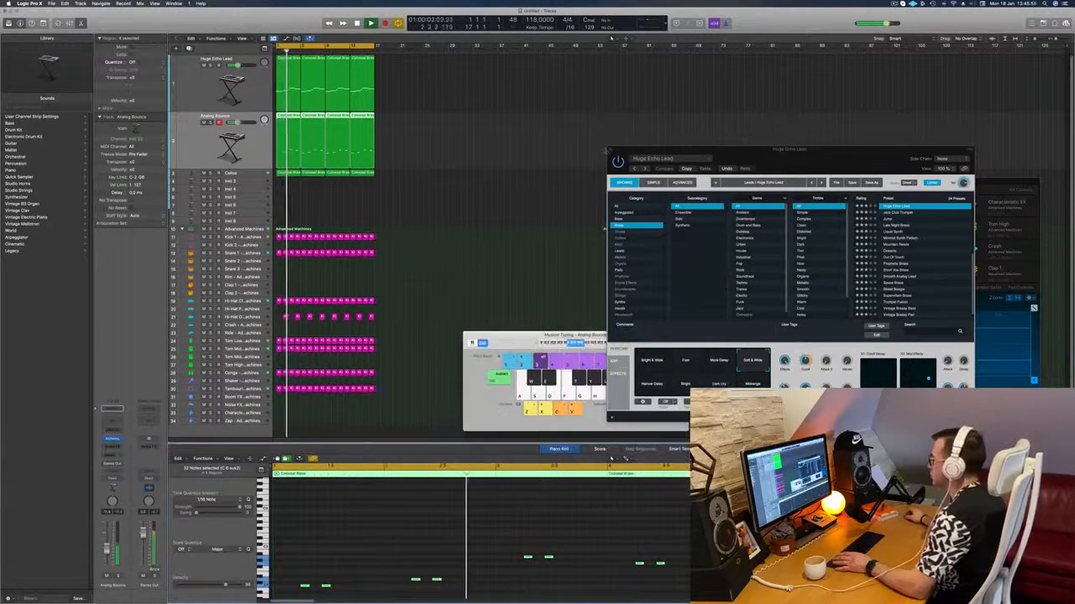
pyautogui.click(609, 150)
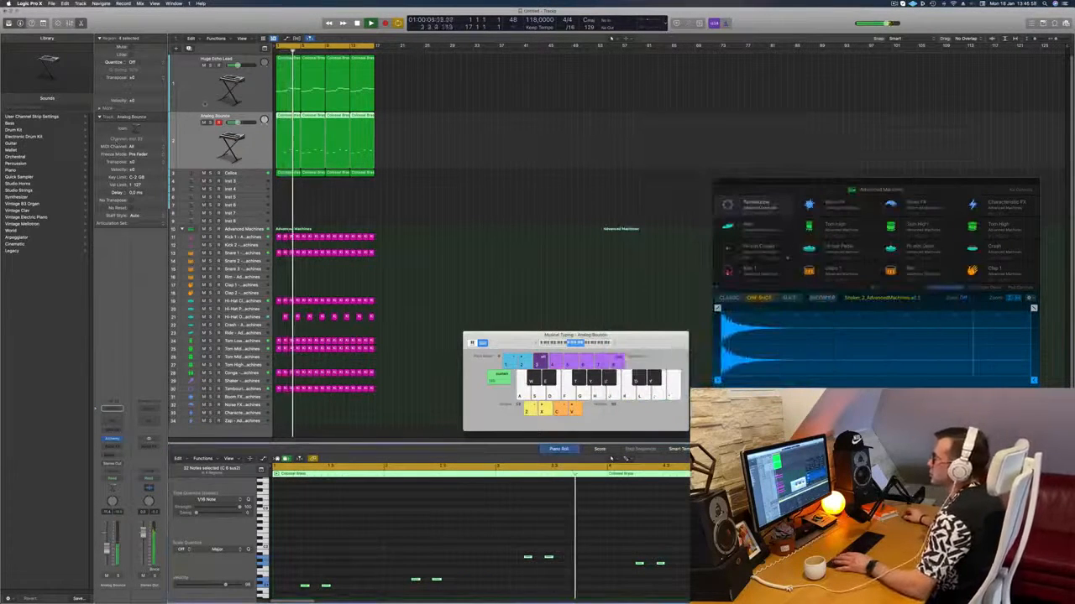
# Duplicate the Cellos track and copy its four regions onto the new track.
pyautogui.press('Up')
pyautogui.press('Down')
pyautogui.press('Down')
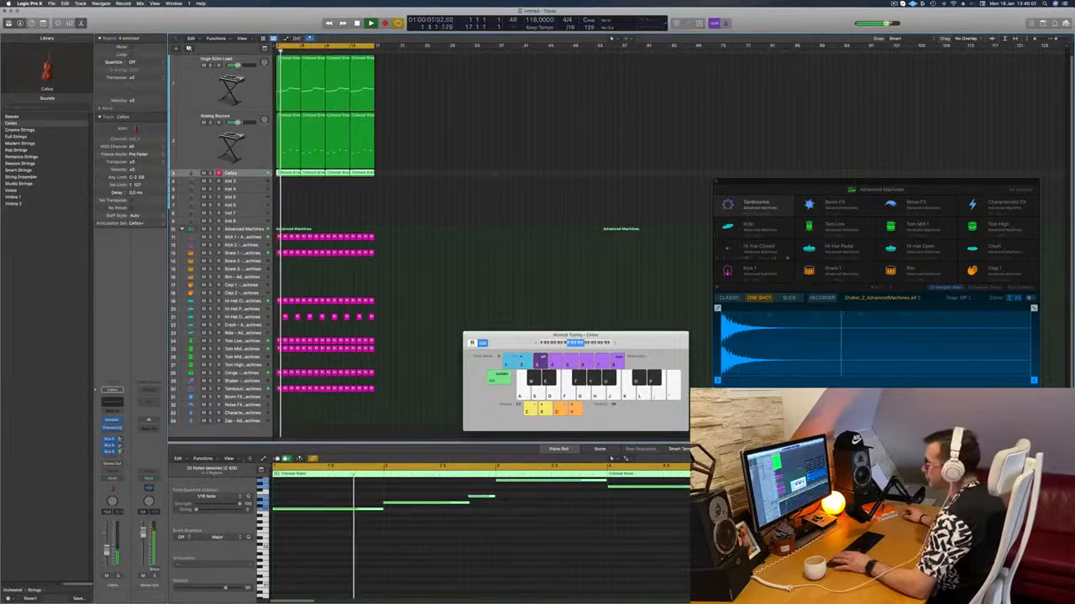
pyautogui.click(189, 48)
pyautogui.moveTo(395, 176); pyautogui.dragTo(296, 181)
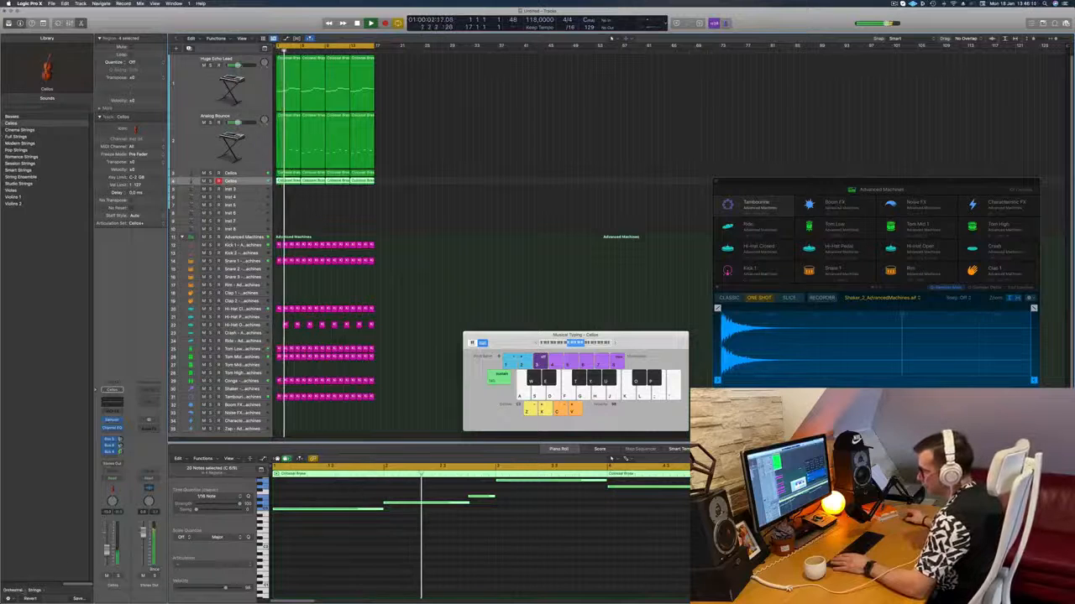
# Load the Orchestral Brass sound French Horn Solo on the duplicated Cellos track and restart playback to hear it.
pyautogui.click(15, 590)
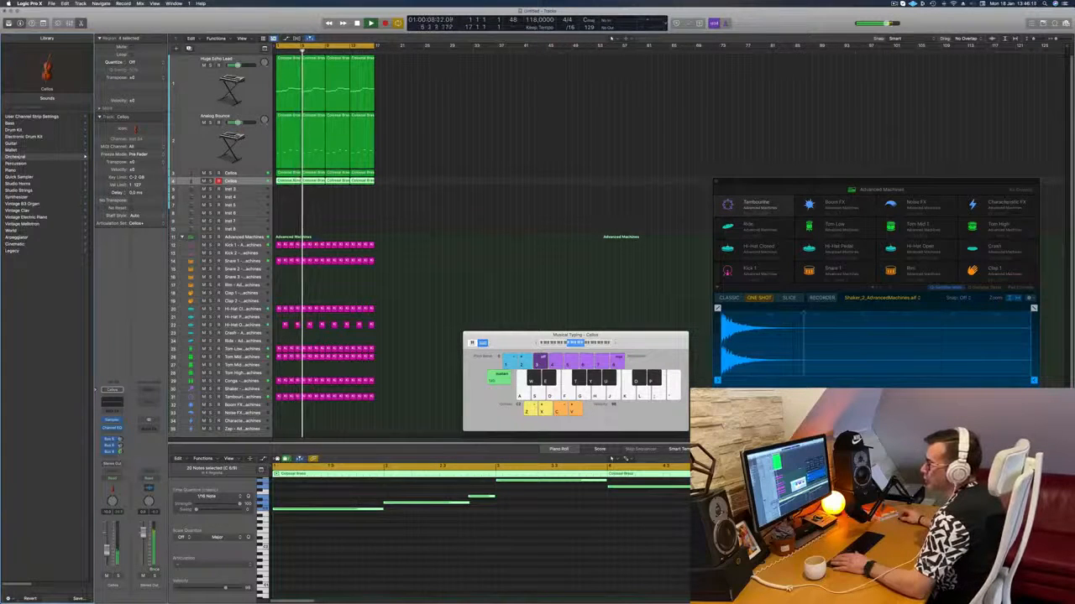
pyautogui.click(15, 157)
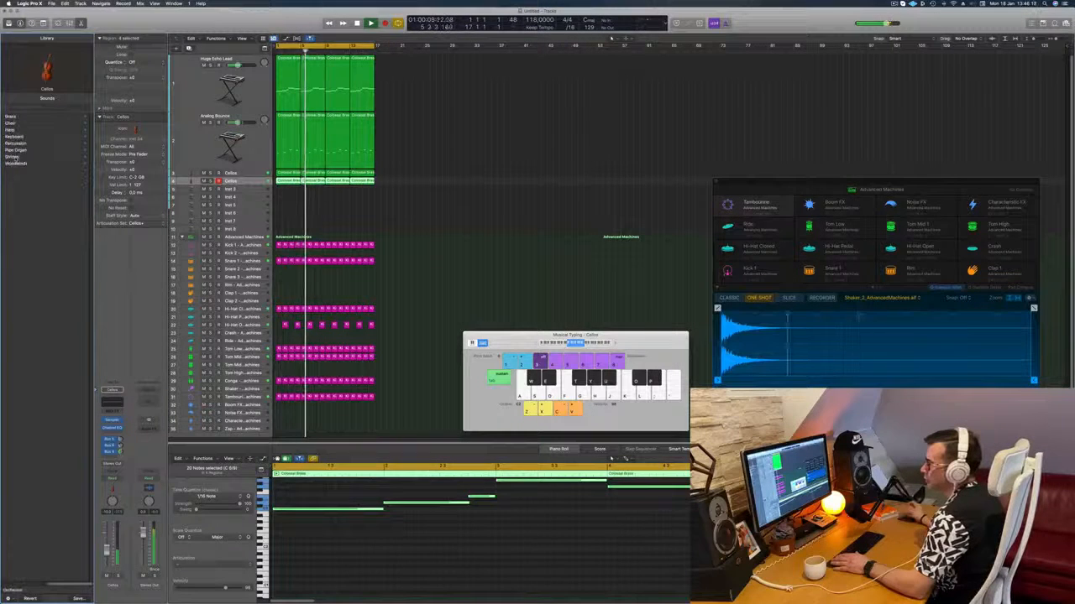
pyautogui.click(22, 118)
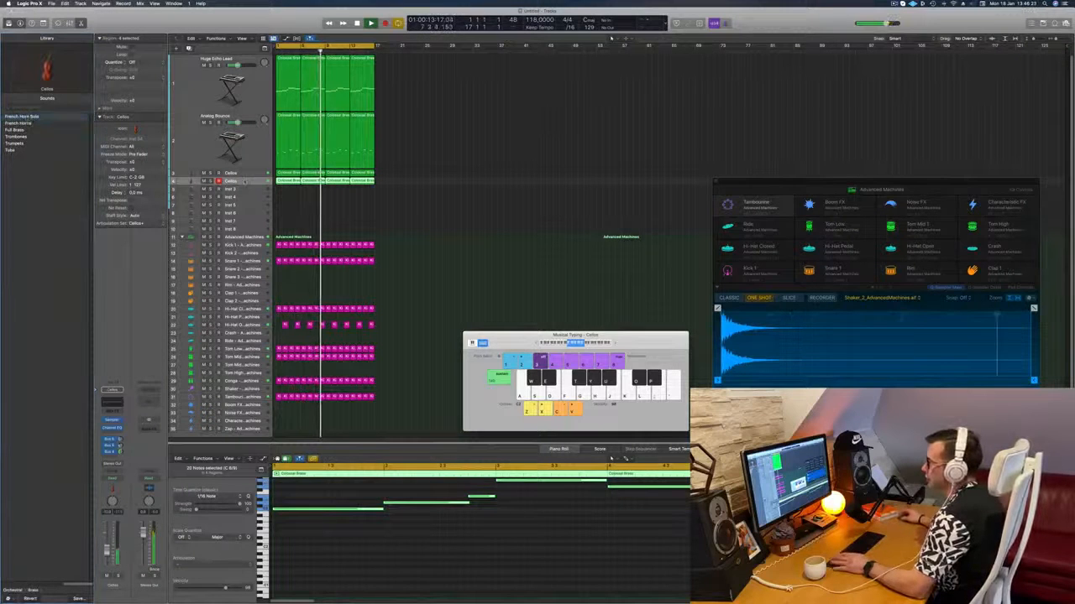
pyautogui.press('space')
pyautogui.press('space')
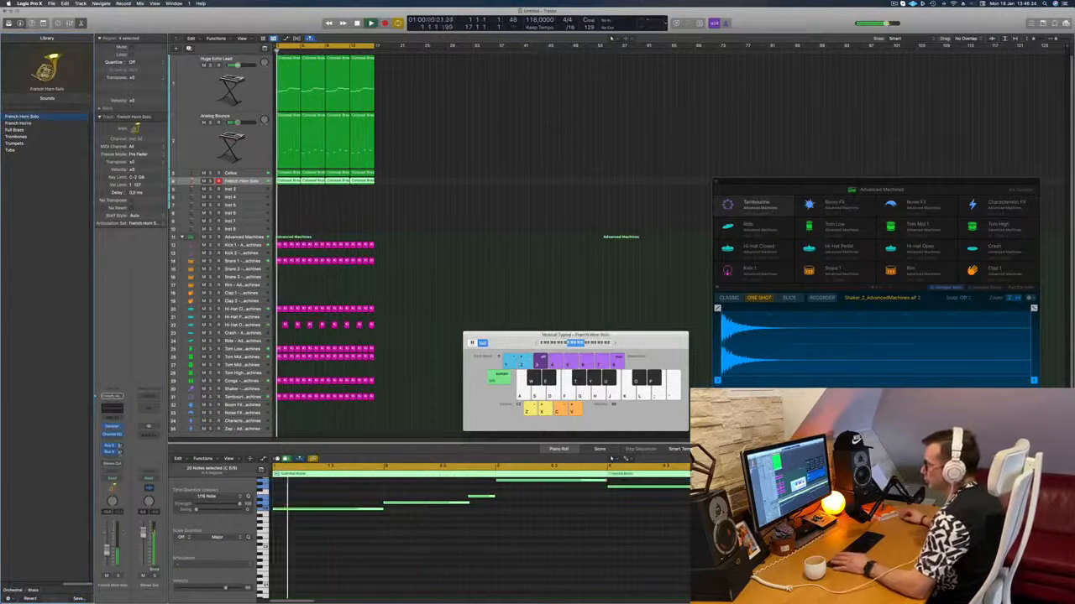
pyautogui.press('space')
pyautogui.press('space')
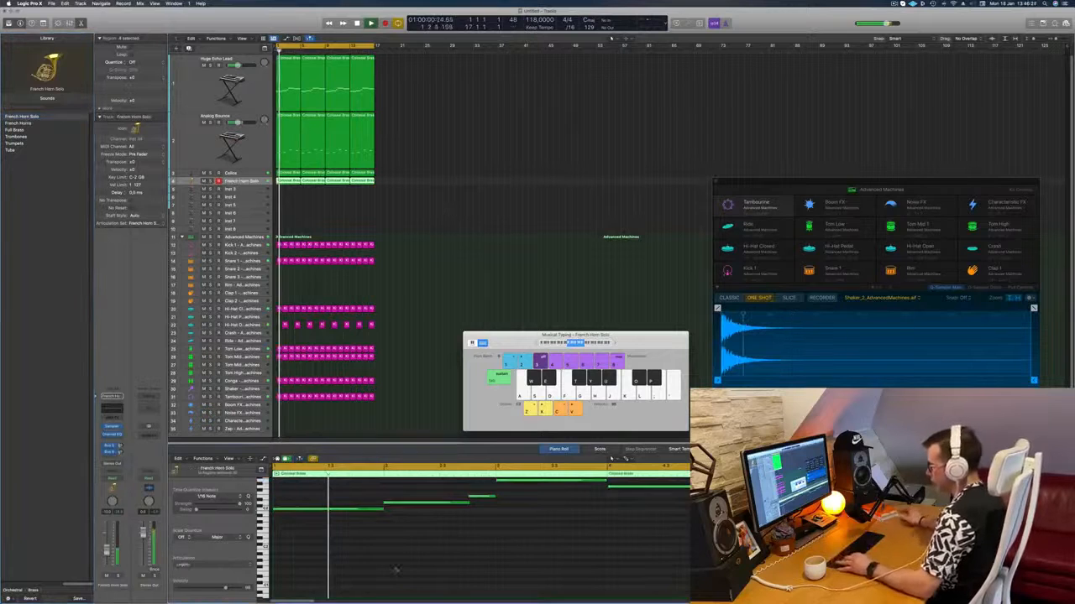
# Try the French horn notes one octave higher during playback and transpose them back down an octave.
pyautogui.hotkey('alt', 'shift', 'Up')
pyautogui.press('space')
pyautogui.press('space')
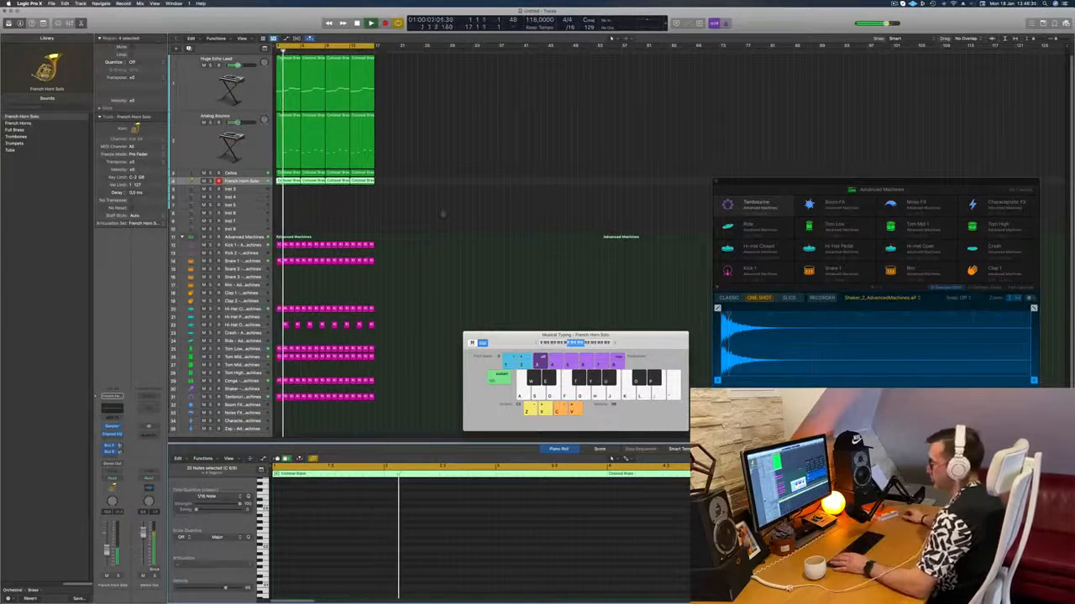
pyautogui.hotkey('alt', 'shift', 'Down')
pyautogui.press('space')
pyautogui.press('space')
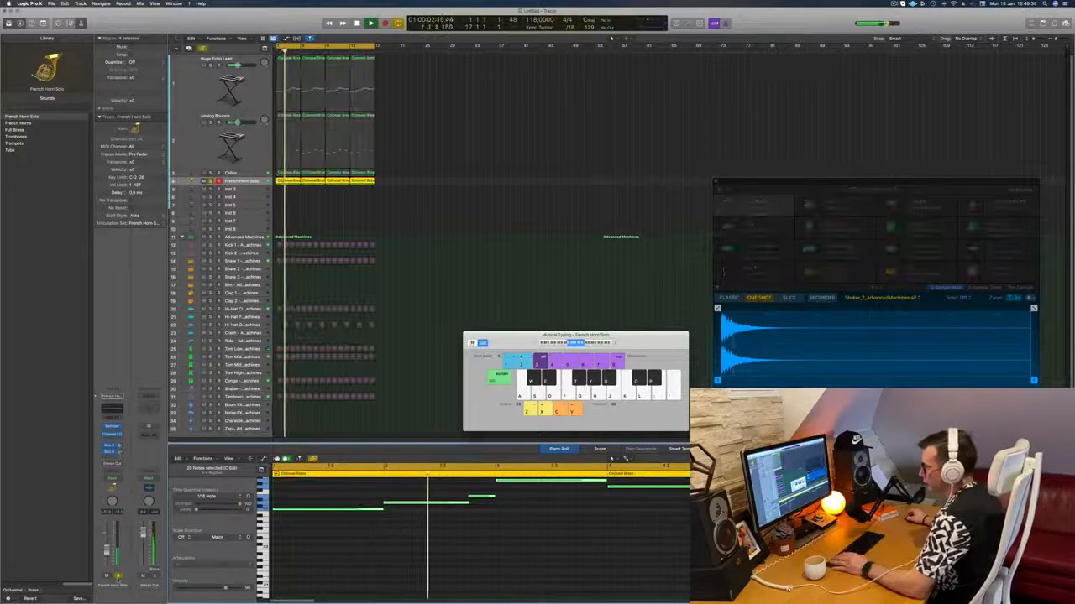
# Restart playback and add a third bus send to the French Horn Solo channel.
pyautogui.press('space')
pyautogui.press('space')
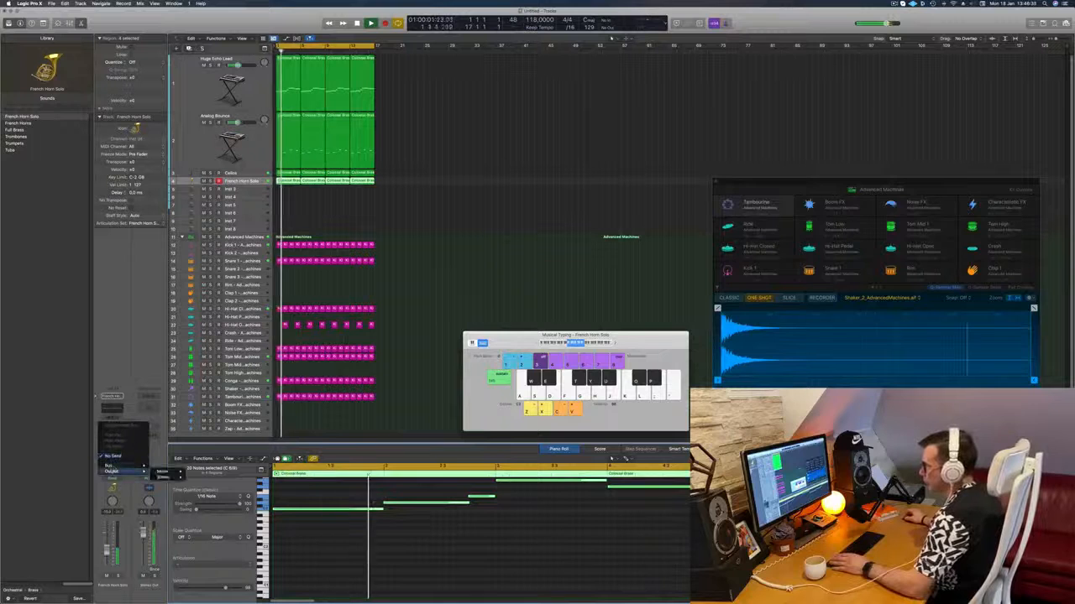
pyautogui.moveTo(117, 465)
pyautogui.click(175, 394)
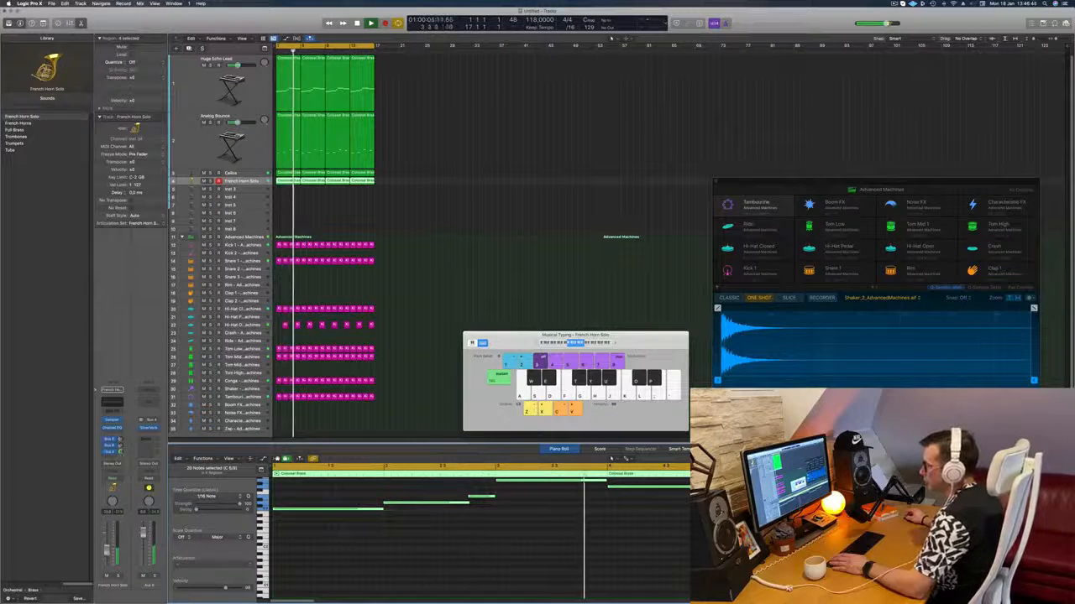
pyautogui.click(545, 214)
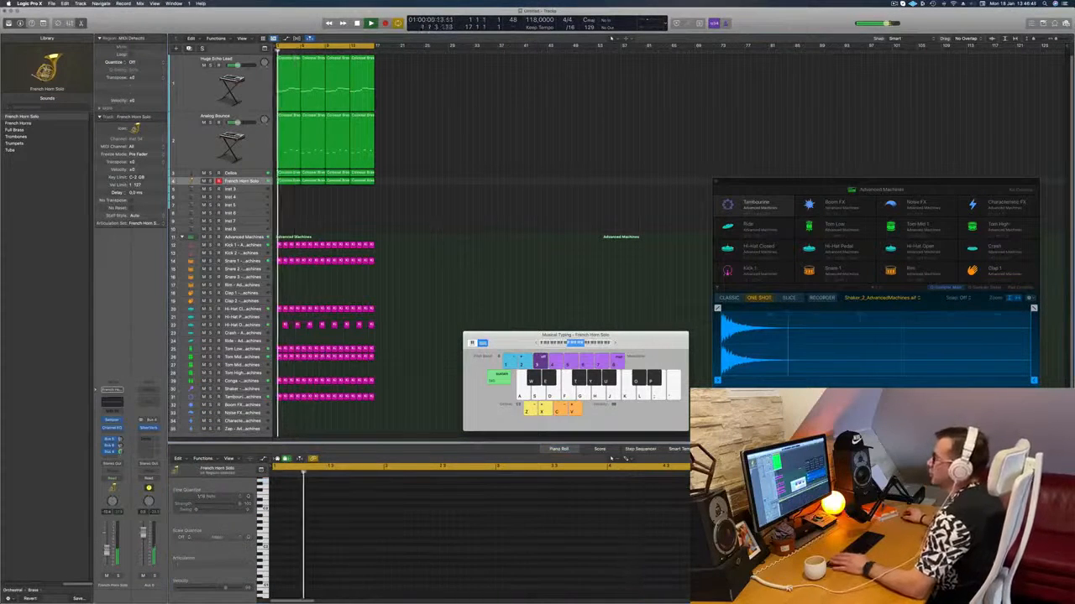
pyautogui.click(200, 89)
pyautogui.click(200, 146)
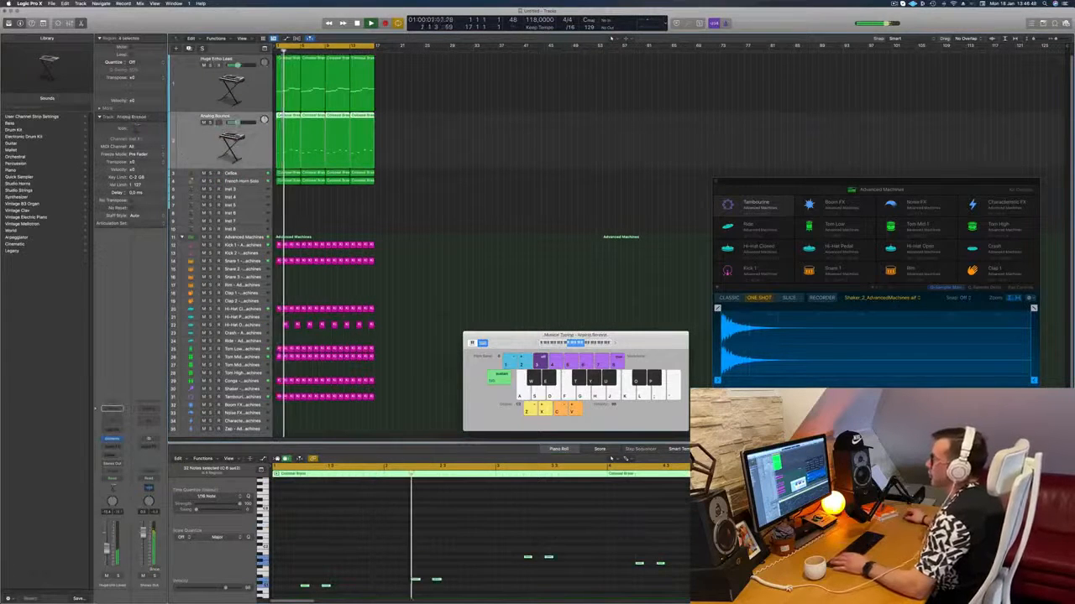
pyautogui.click(252, 181)
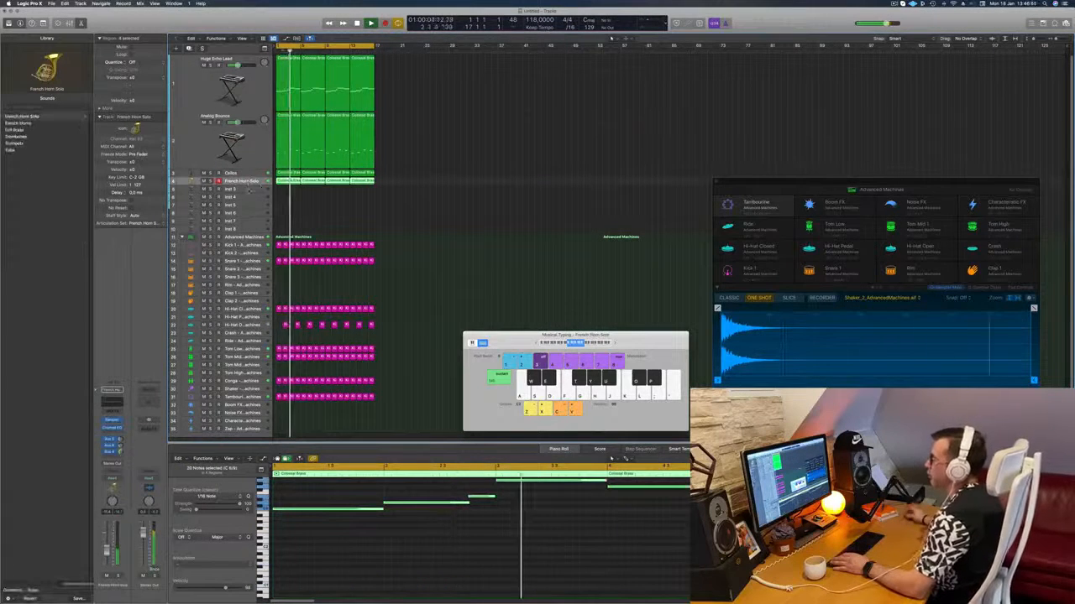
pyautogui.click(249, 191)
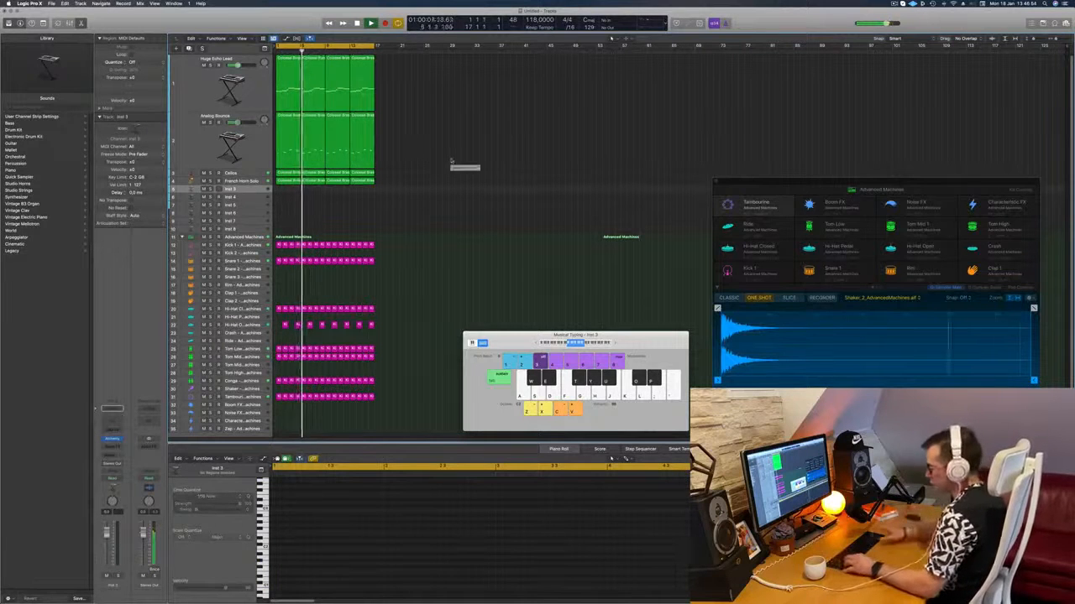
# Repeat all regions three times to extend the arrangement to bar 65, and display the secondary ruler.
pyautogui.press('super+r')
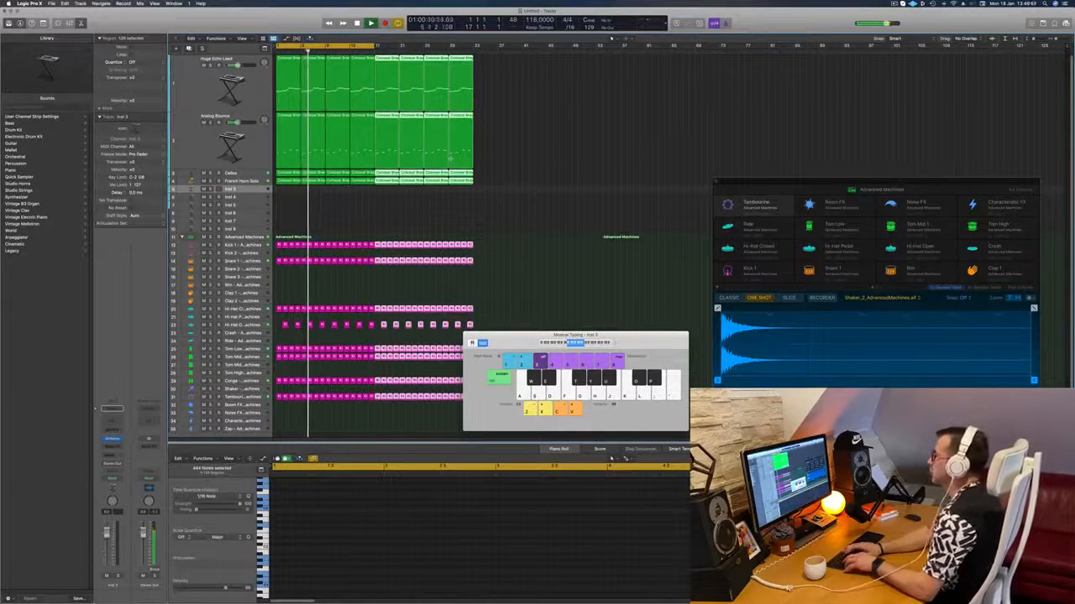
pyautogui.press('super+r')
pyautogui.press('super+r')
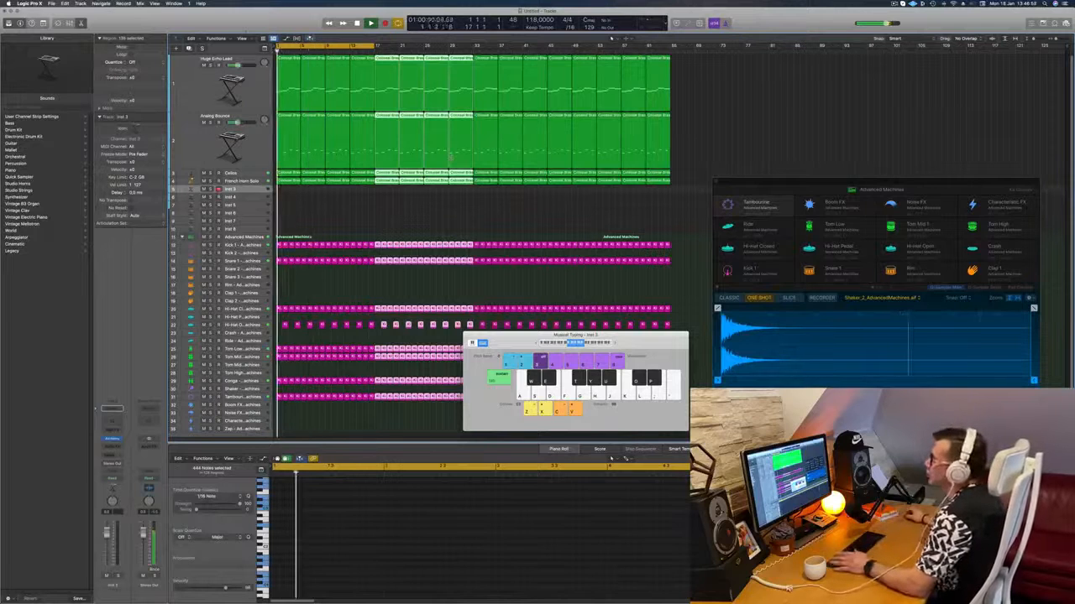
pyautogui.click(243, 39)
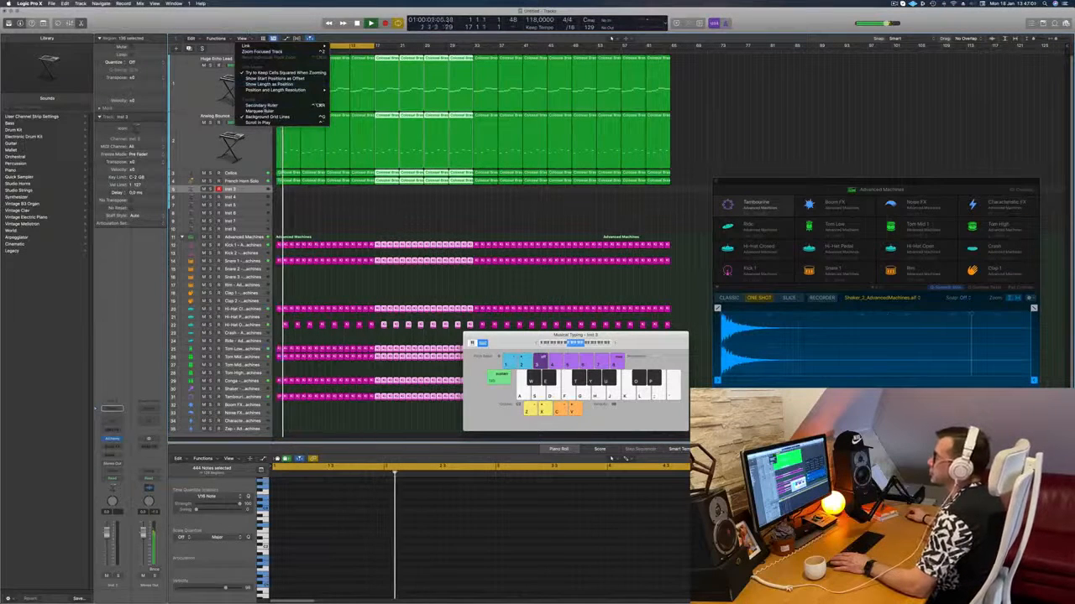
pyautogui.click(260, 105)
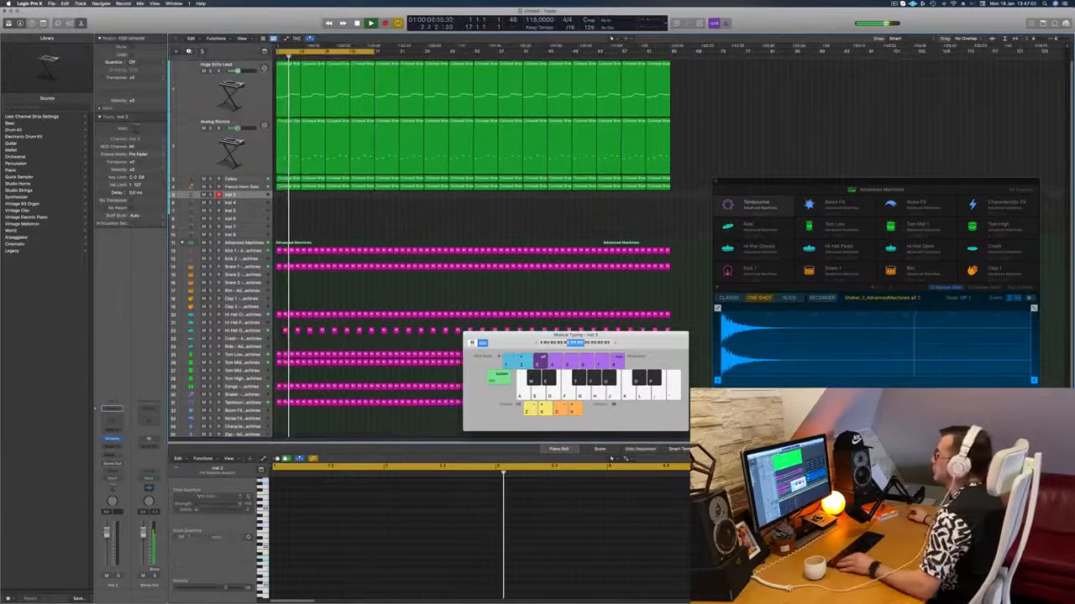
pyautogui.click(388, 186)
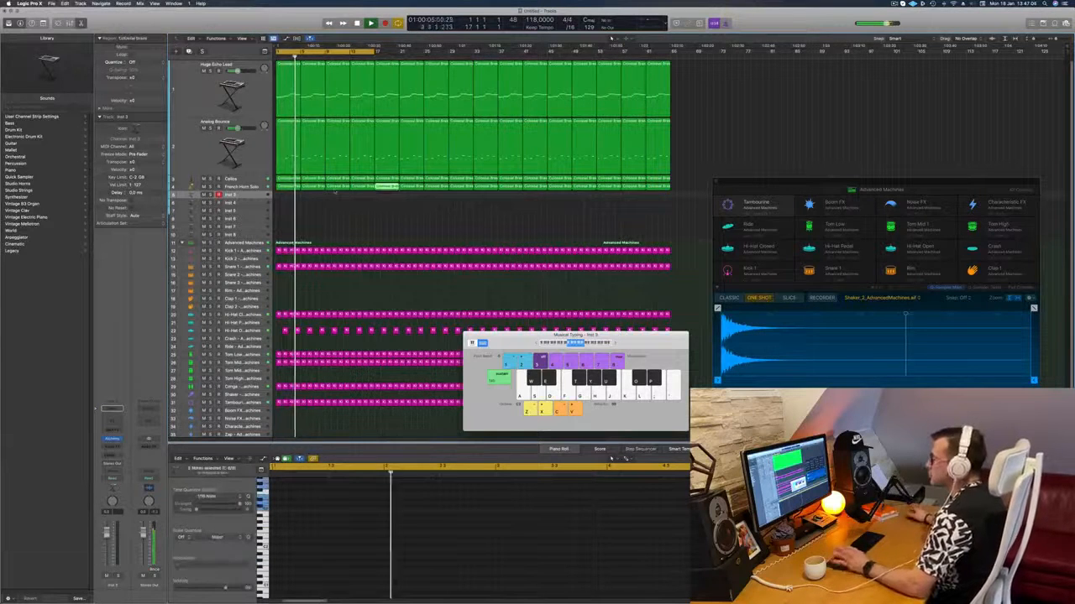
pyautogui.click(290, 215)
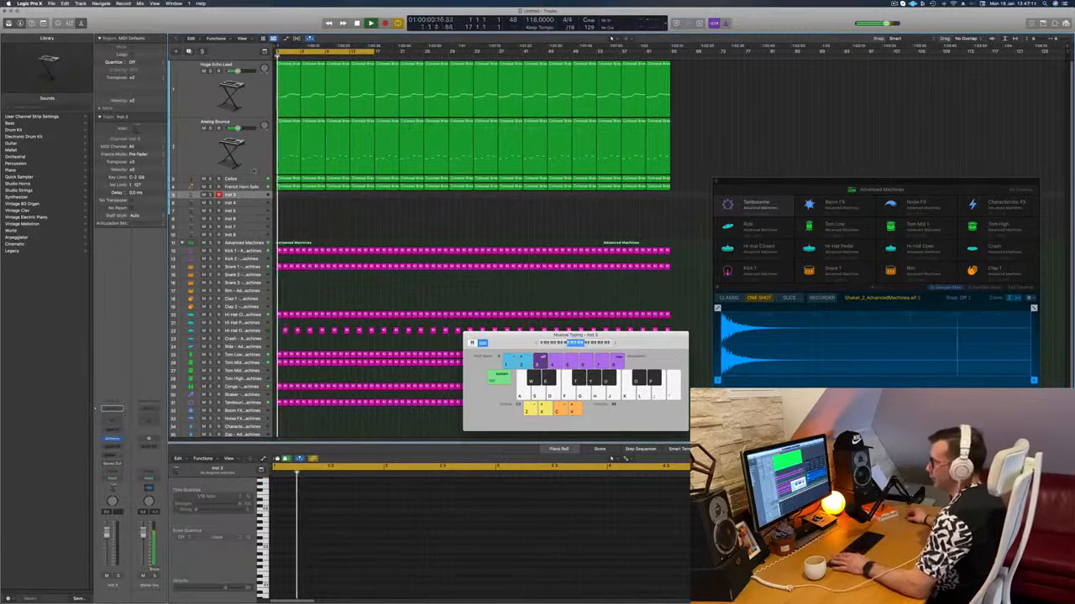
pyautogui.click(254, 171)
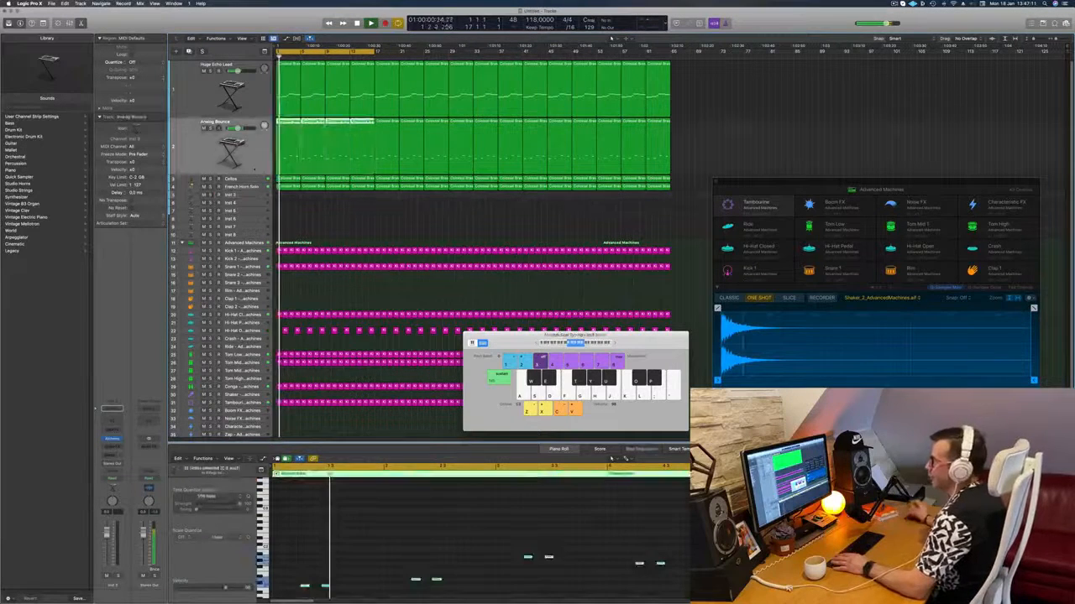
pyautogui.click(366, 224)
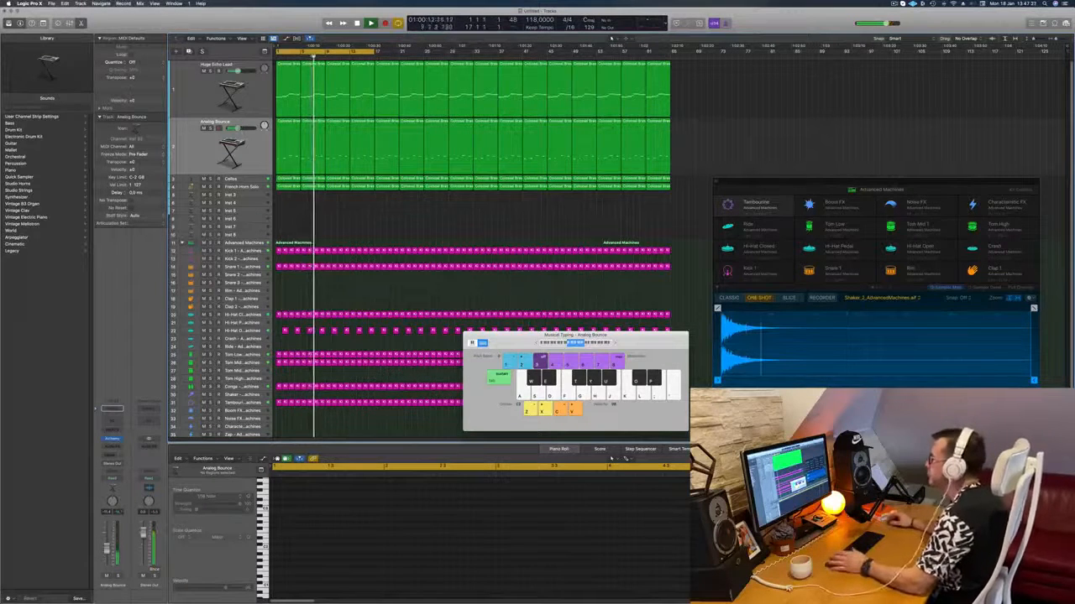
pyautogui.click(894, 4)
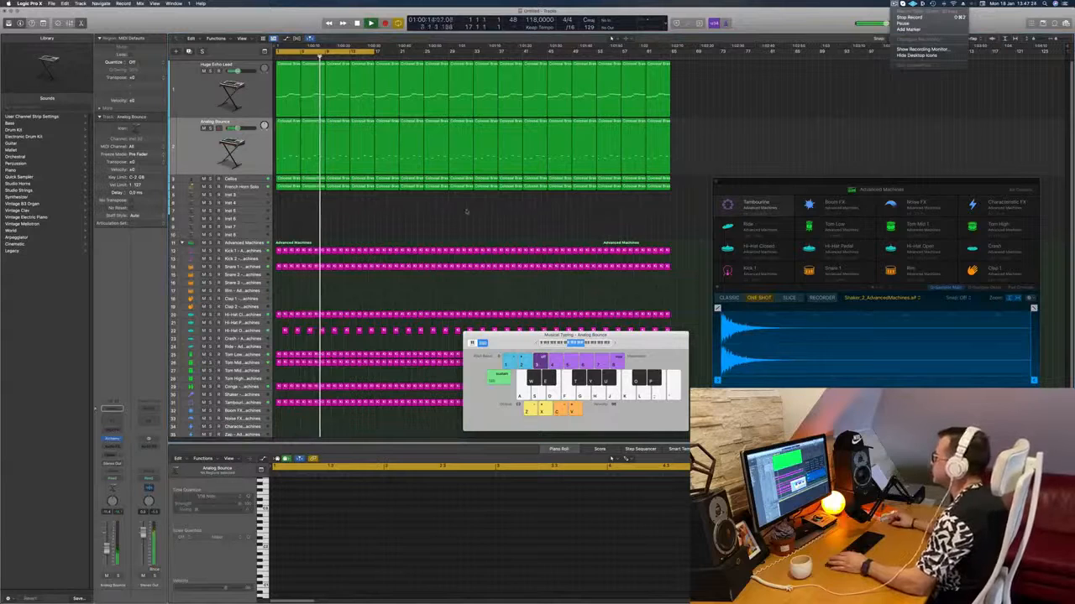
pyautogui.click(466, 211)
# Restart playback and load the Guitar sound Acoustic Guitar Harmonics on the empty Inst 3 track.
pyautogui.click(239, 194)
pyautogui.press('space')
pyautogui.press('space')
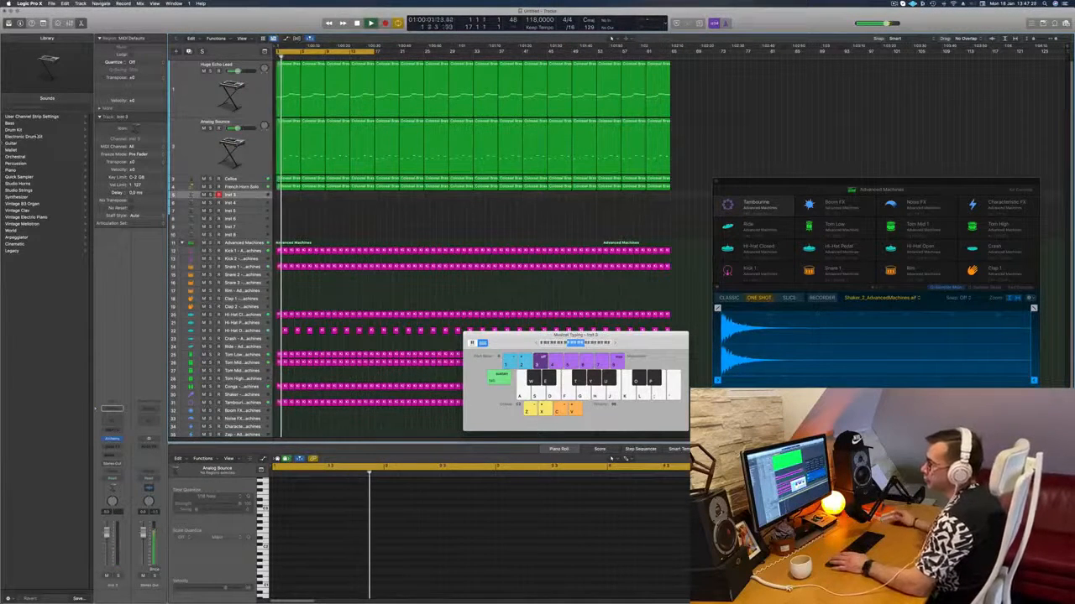
pyautogui.click(12, 144)
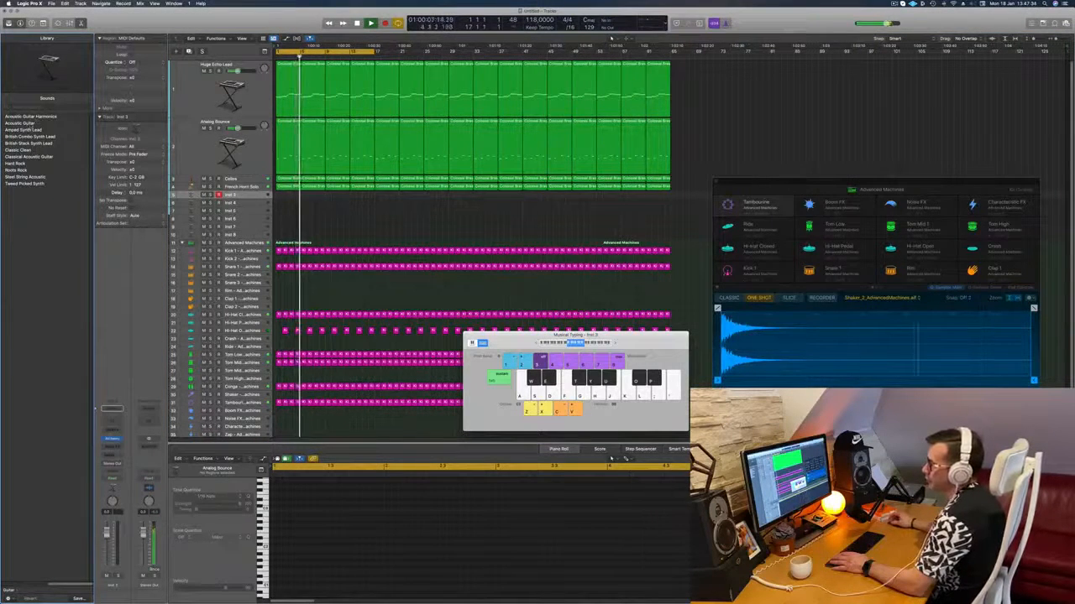
pyautogui.click(31, 117)
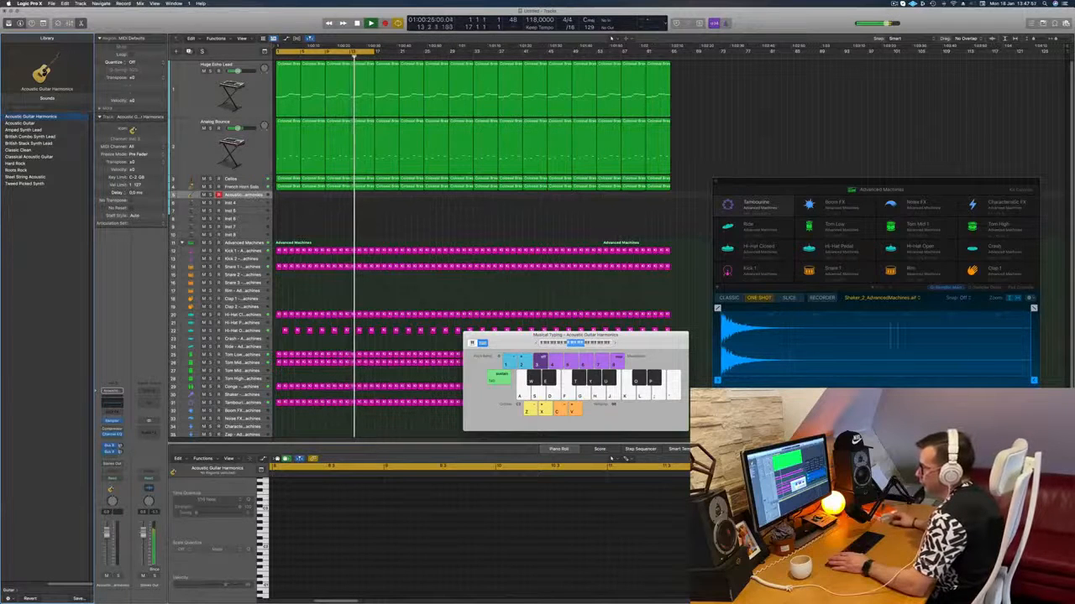
# Add a third bus send to the Acoustic Guitar Harmonics channel.
pyautogui.click(109, 451)
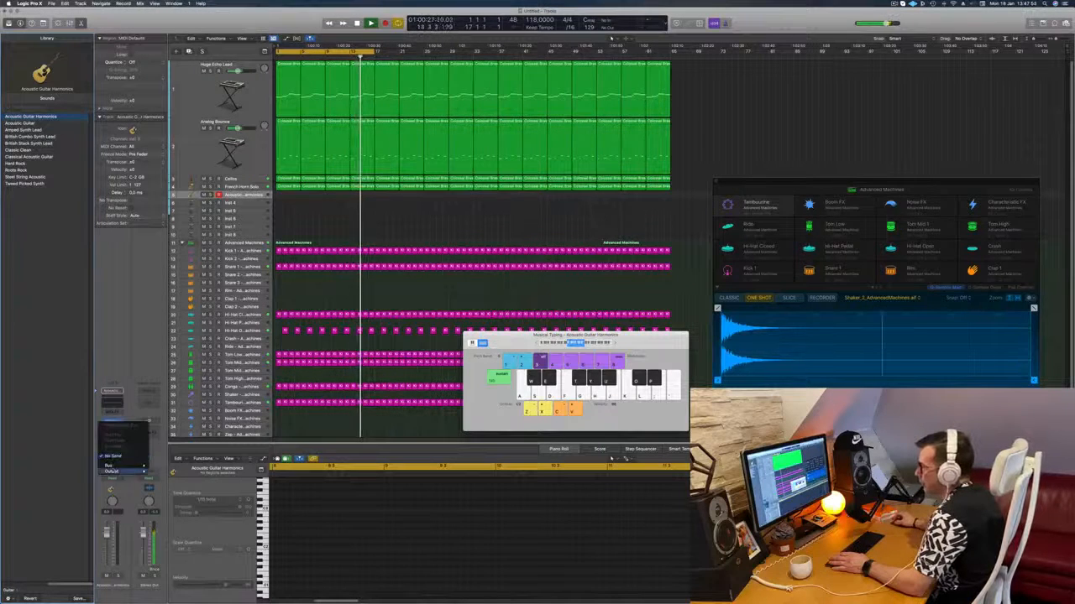
pyautogui.moveTo(126, 465)
pyautogui.click(198, 404)
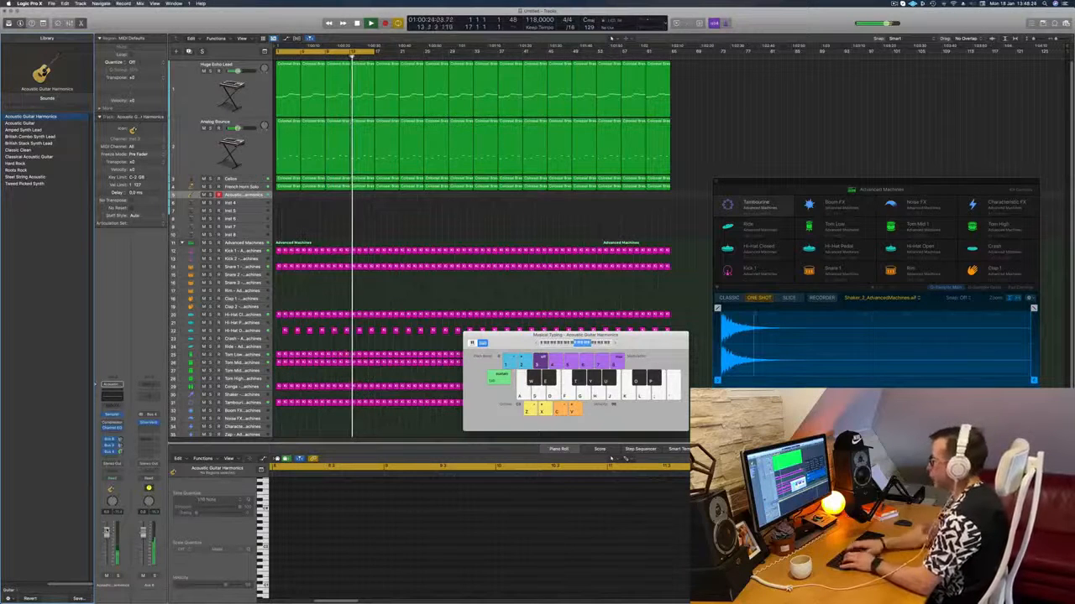
# Record an Acoustic Guitar Harmonics melody over the 16-bar cycle with Musical Typing, shifting down one octave after the opening notes.
pyautogui.press('r')
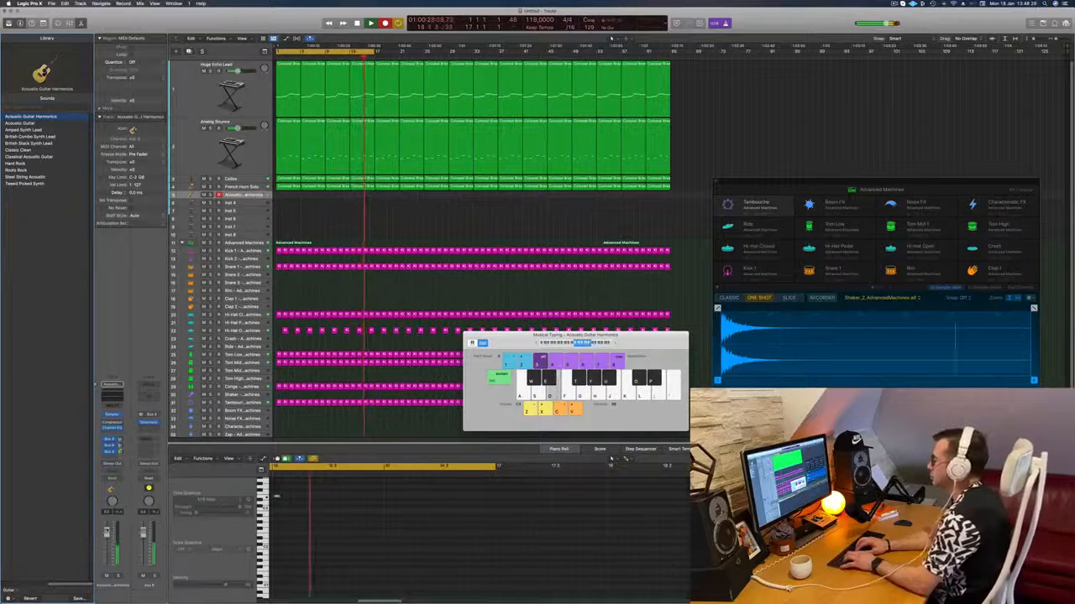
pyautogui.press('s')
pyautogui.press('a')
pyautogui.press('z')
pyautogui.press('a')
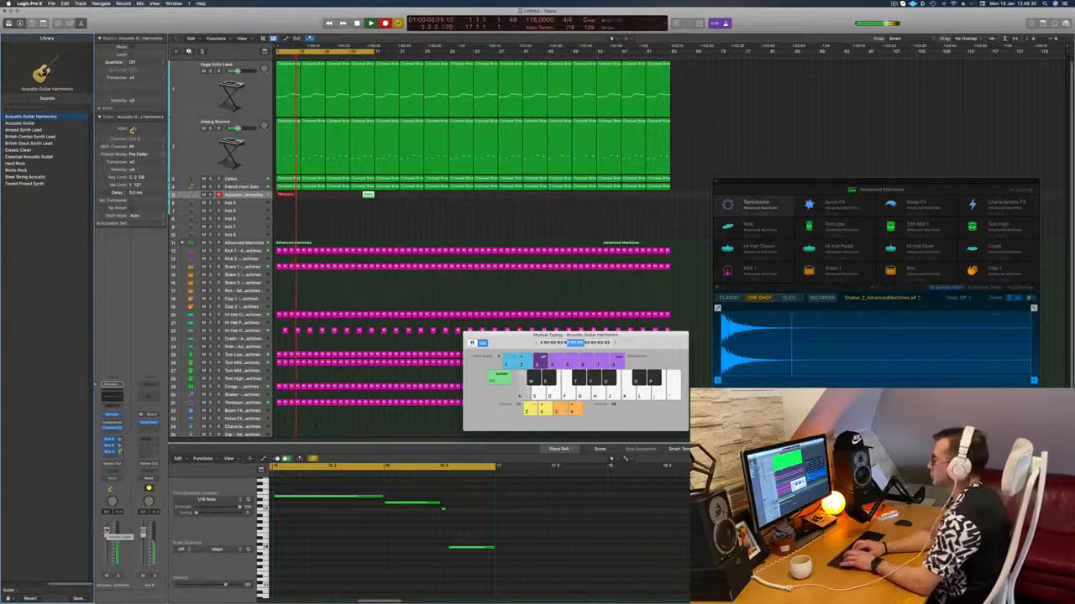
pyautogui.press('f')
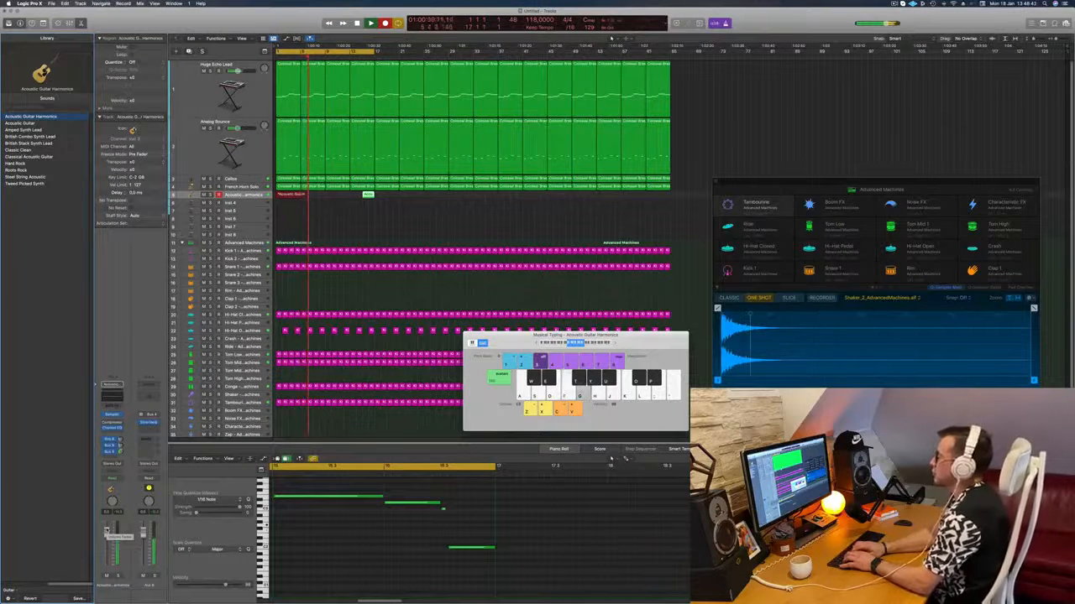
pyautogui.press('h')
pyautogui.press('k')
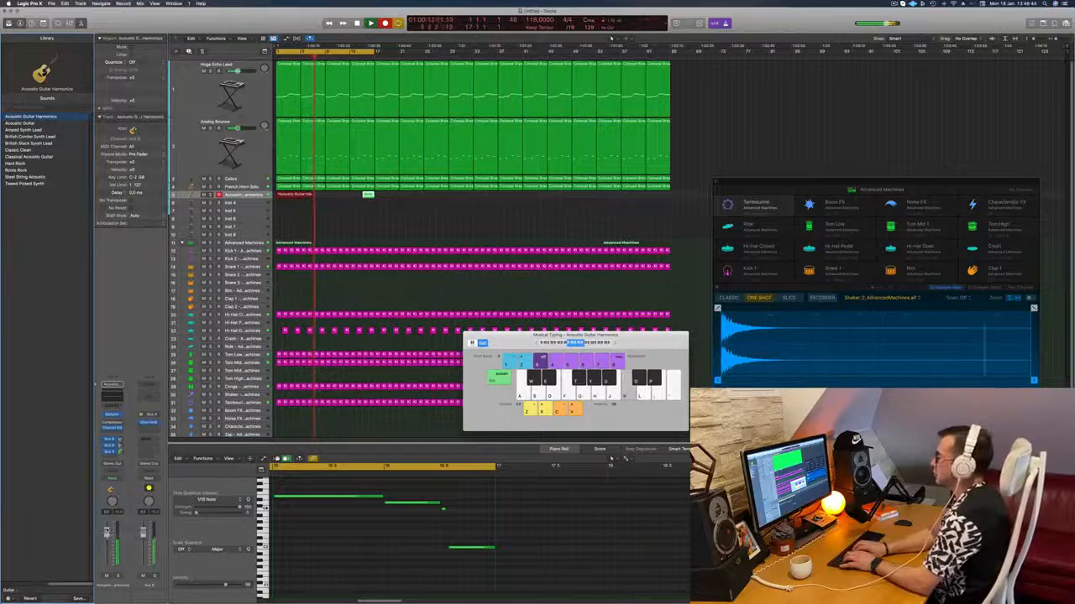
pyautogui.press('h')
pyautogui.press('d')
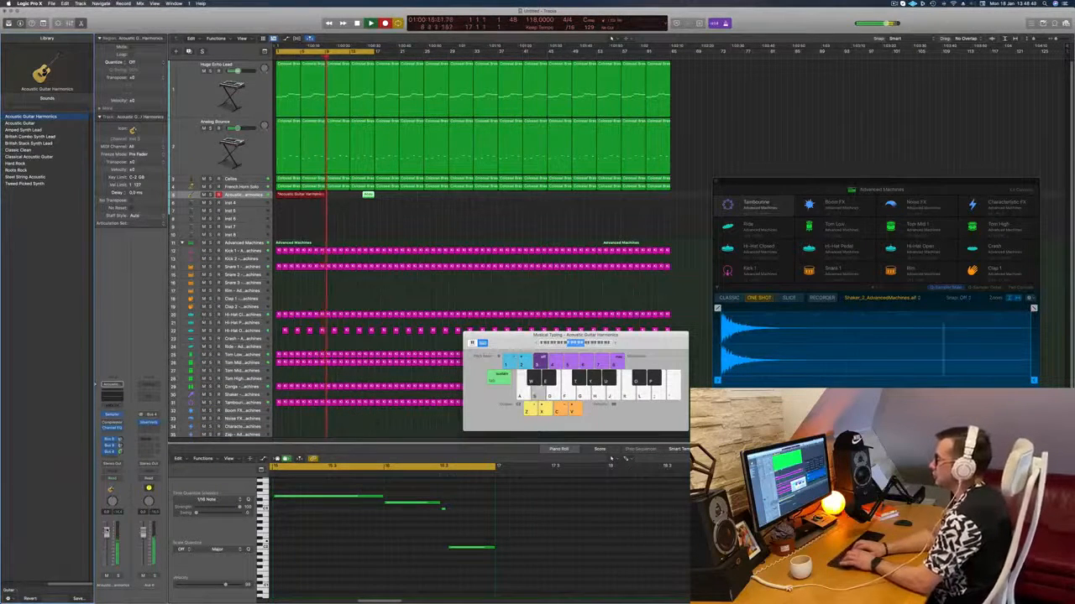
pyautogui.press('h')
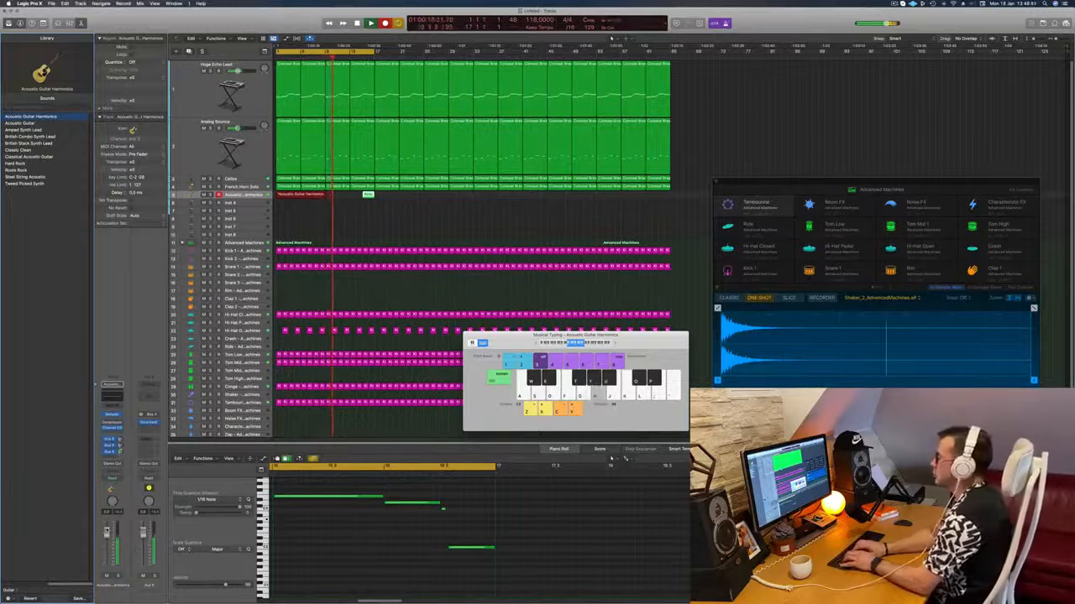
pyautogui.press('d')
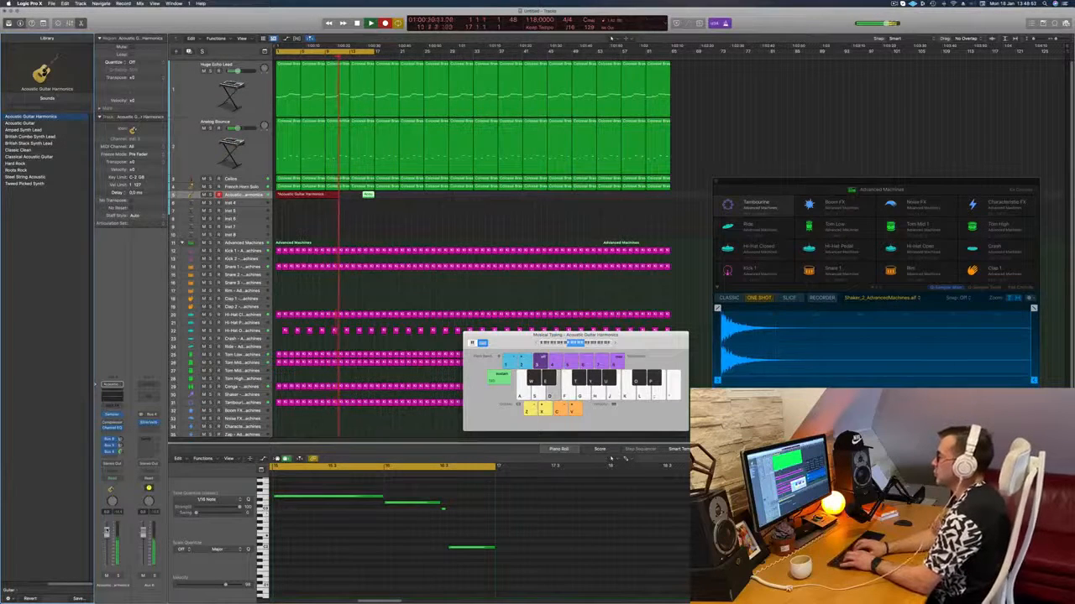
pyautogui.press('j')
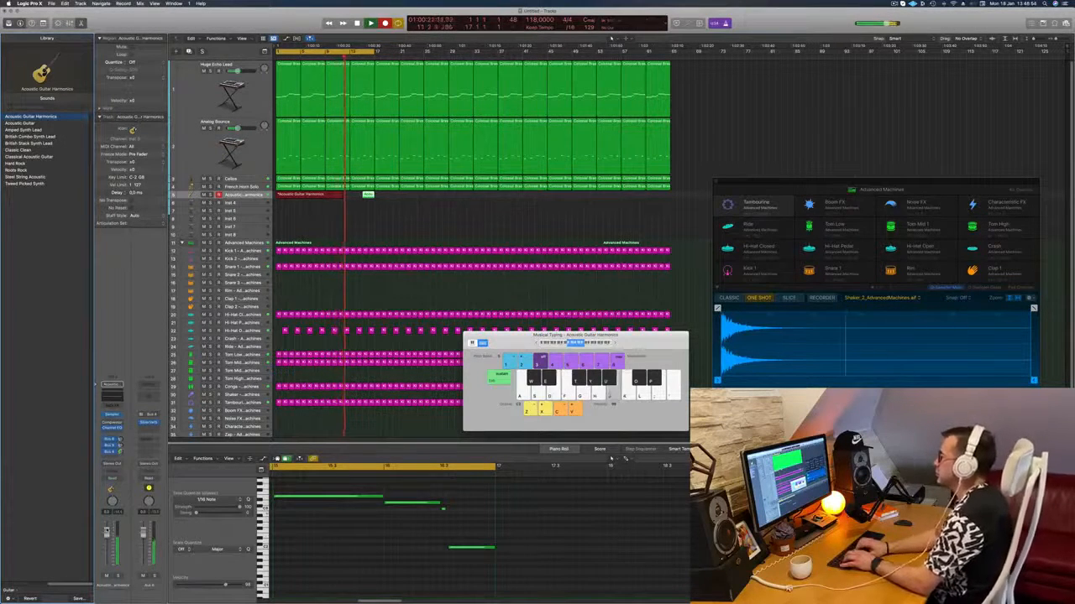
pyautogui.press('d')
pyautogui.press('a')
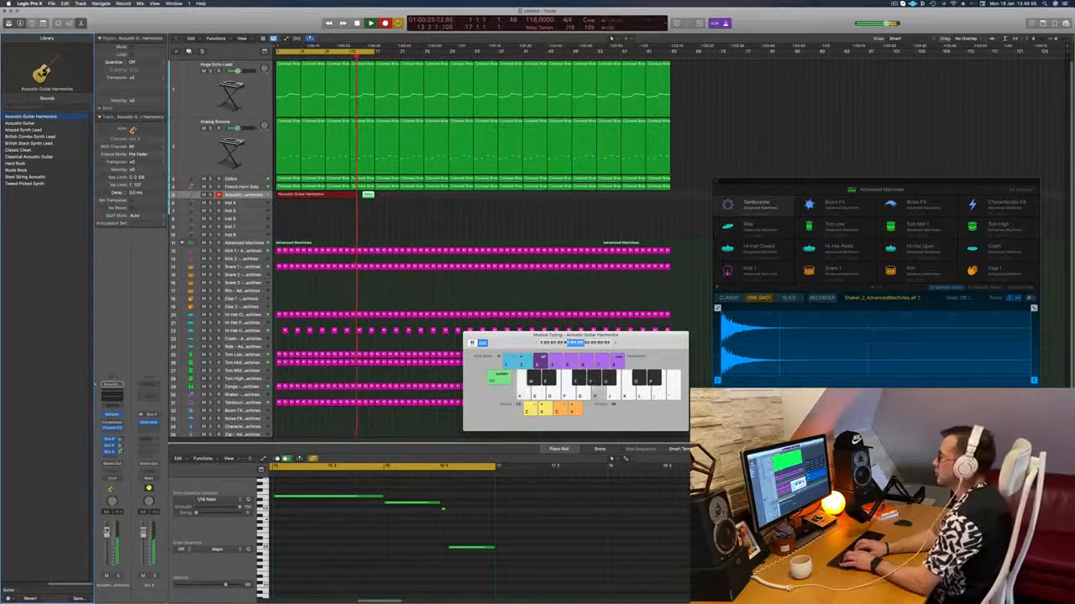
pyautogui.press('k')
pyautogui.press(';')
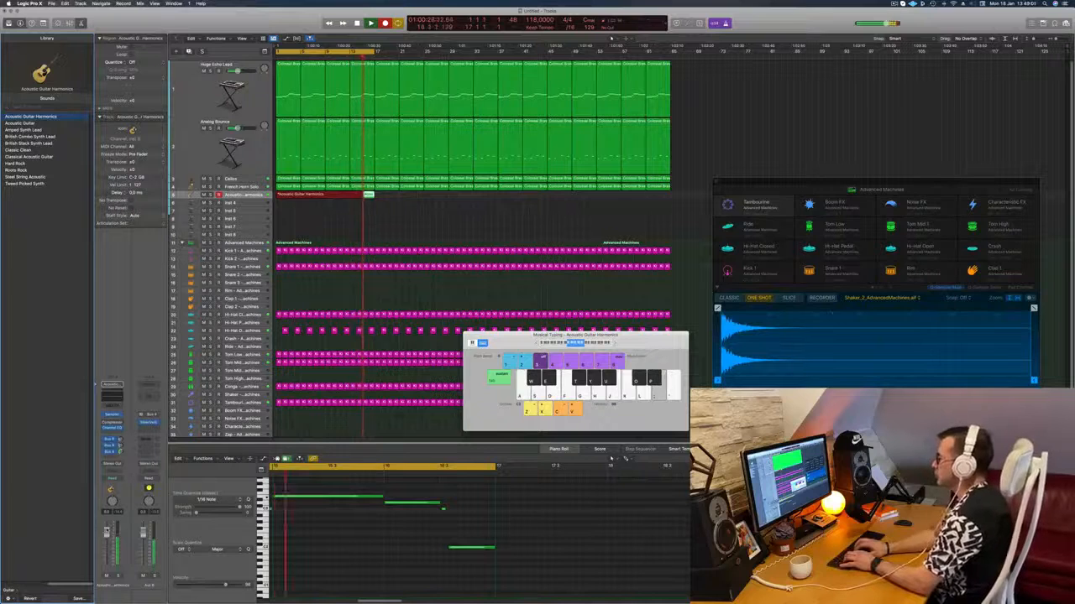
pyautogui.press('k')
pyautogui.press('j')
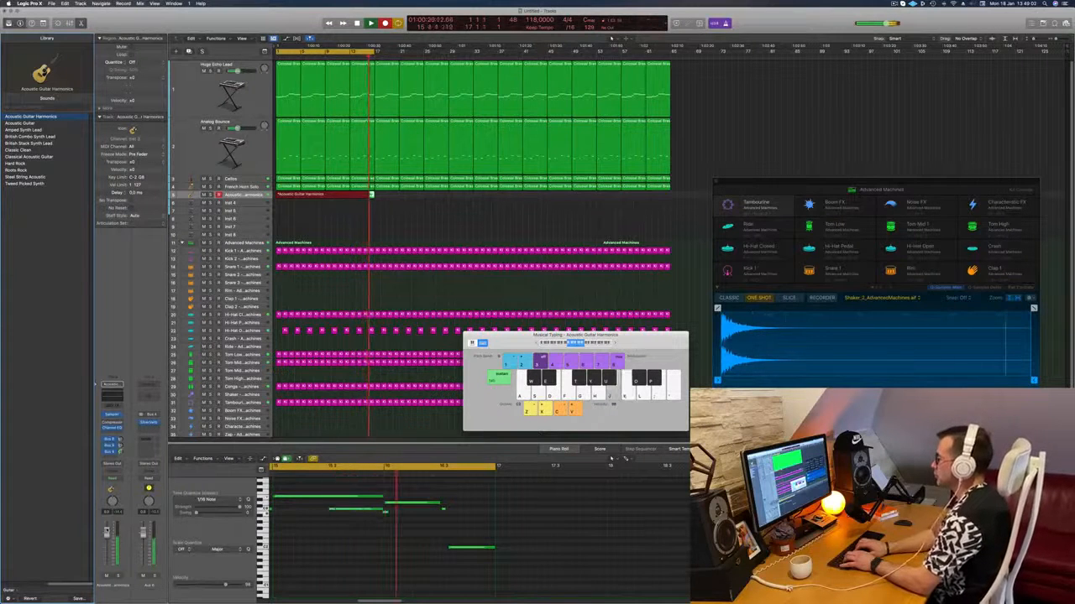
pyautogui.press('h')
pyautogui.press('j')
pyautogui.press('k')
pyautogui.press(';')
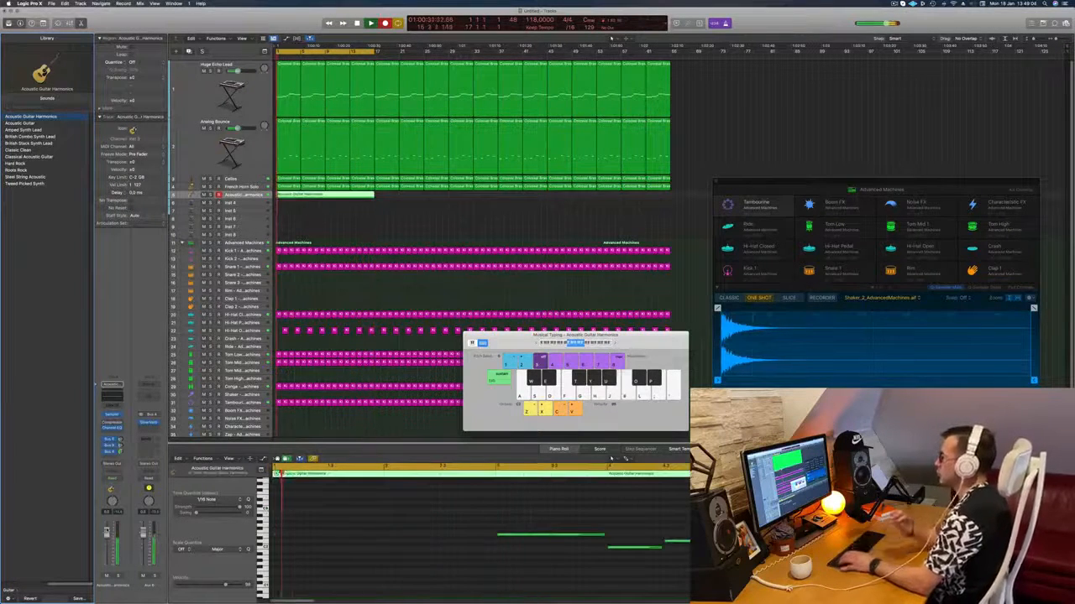
pyautogui.press('space')
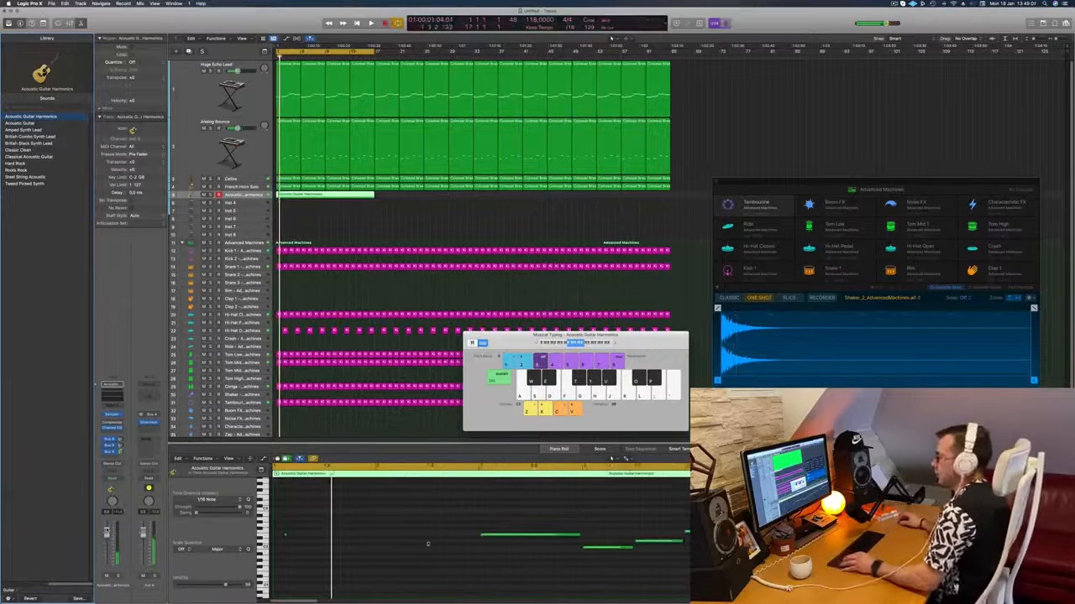
# Play back the recorded guitar part, enlarge its track height and select its region to show the notes.
pyautogui.press('space')
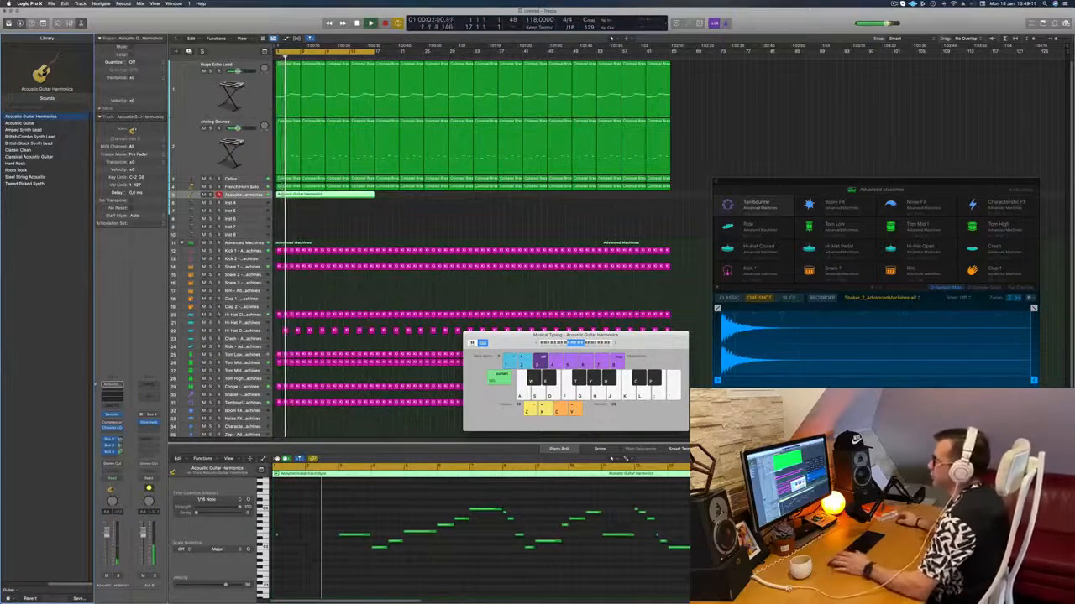
pyautogui.click(303, 221)
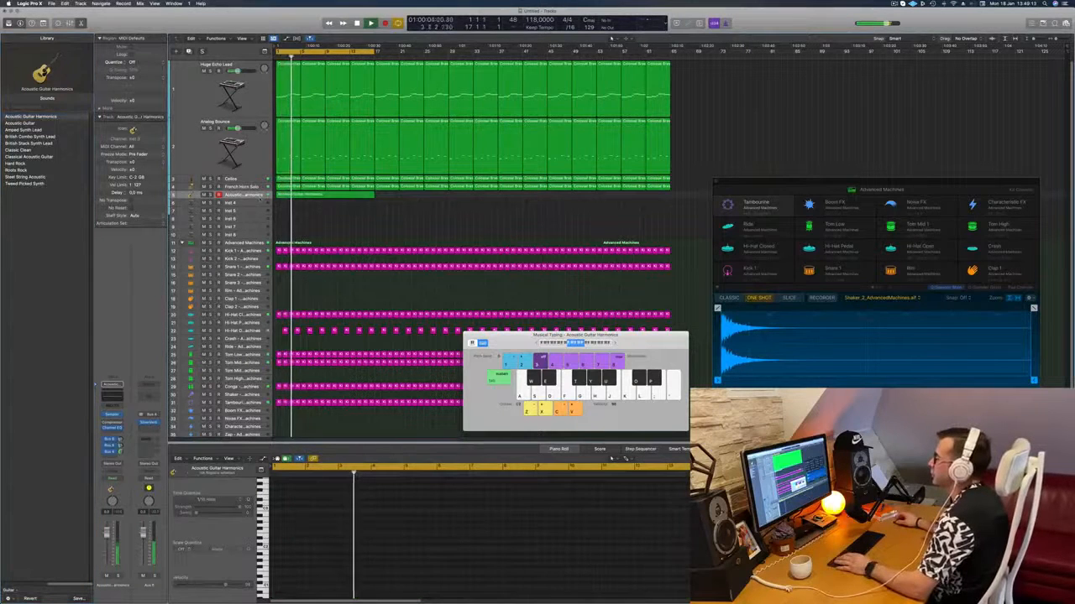
pyautogui.moveTo(259, 198); pyautogui.dragTo(253, 233)
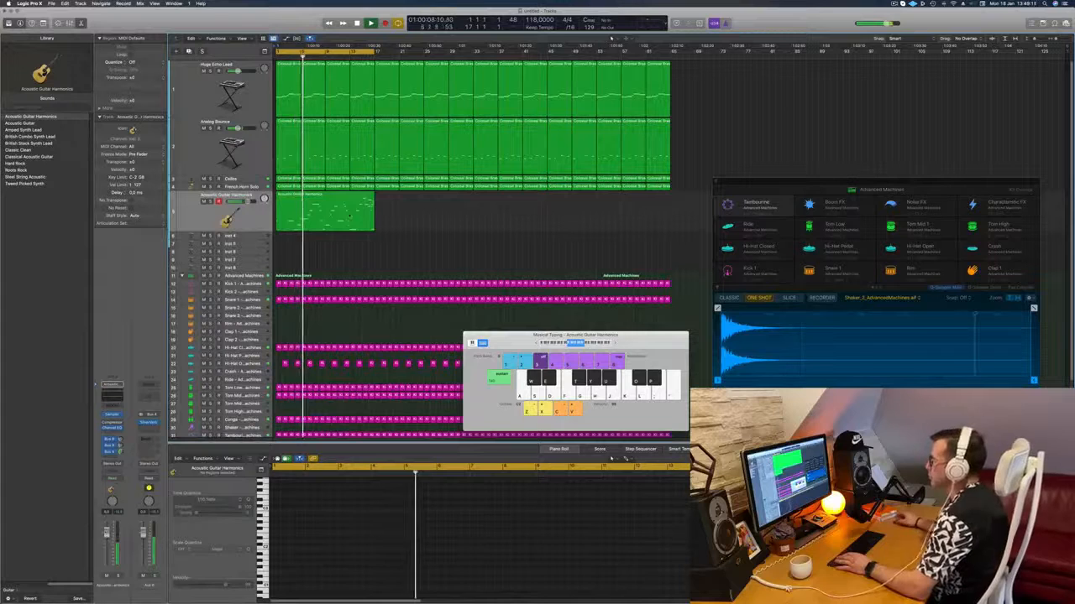
pyautogui.click(350, 215)
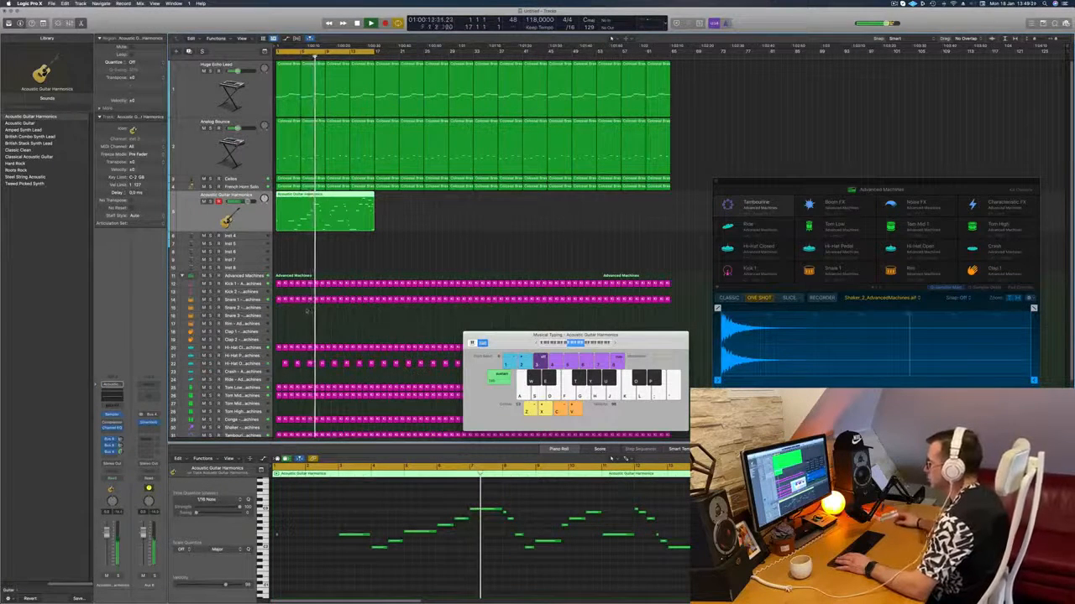
# Split the recorded Acoustic Guitar Harmonics region at bar 13.
pyautogui.click(445, 570)
pyautogui.press('super+a')
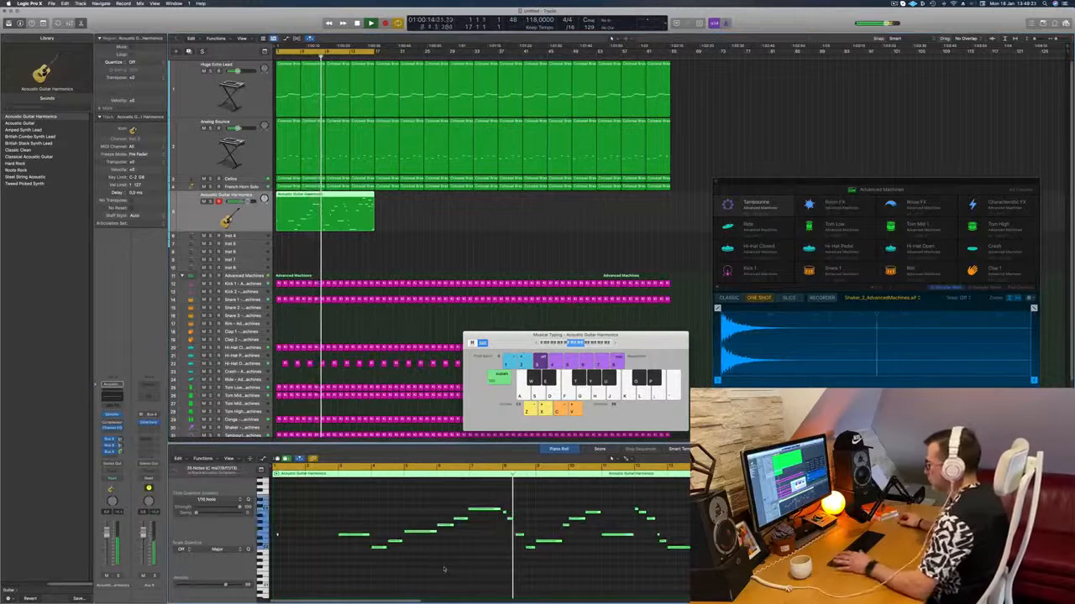
pyautogui.click(445, 569)
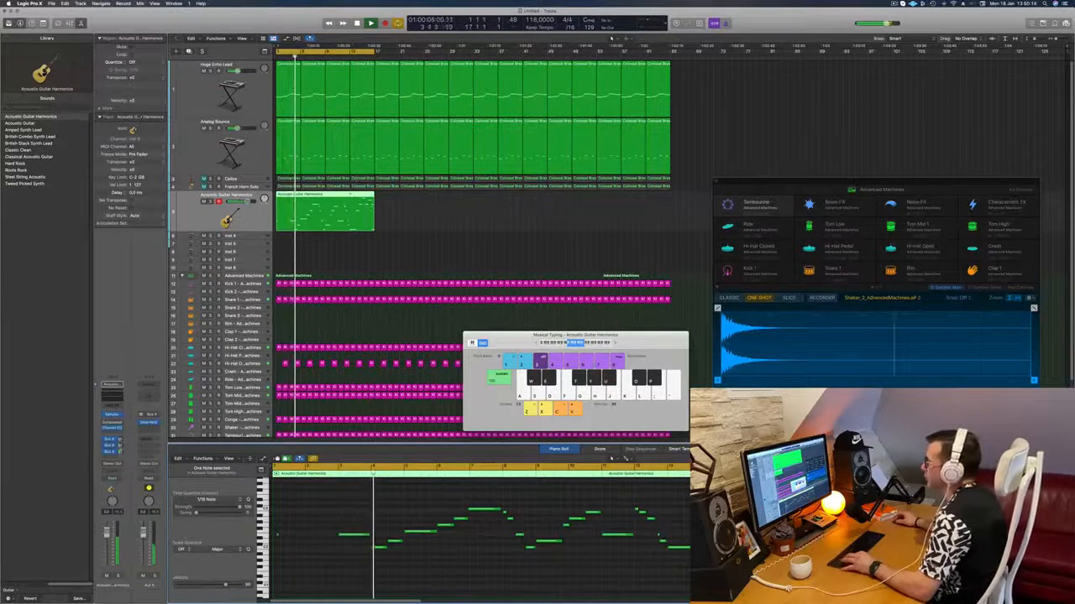
pyautogui.keyDown('super'); pyautogui.click(351, 195); pyautogui.keyUp('super')
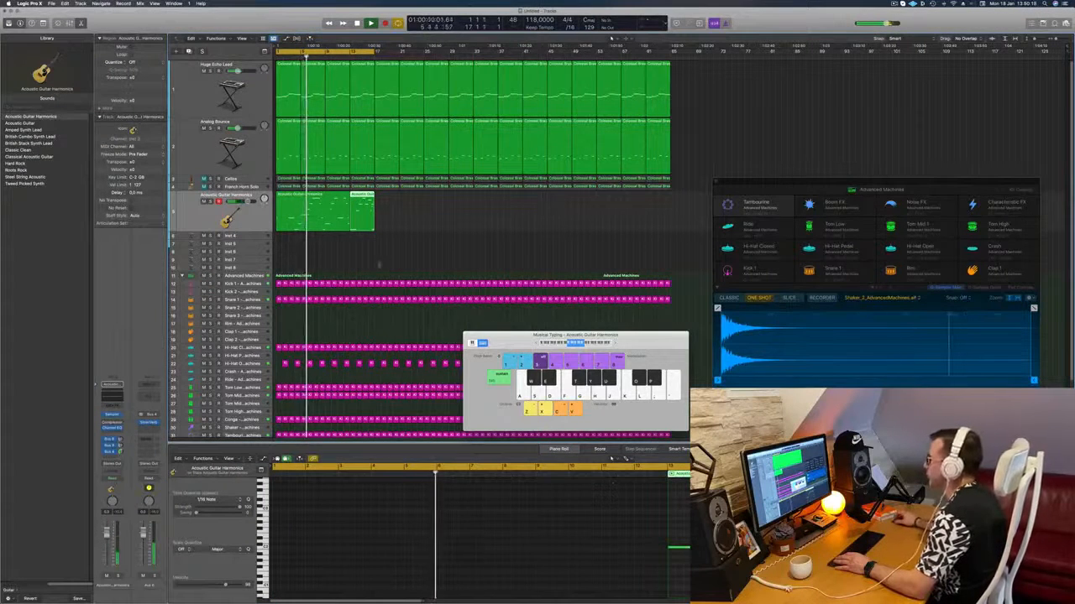
# Select the final four-bar guitar piece and move its low opening note up one octave.
pyautogui.click(302, 213)
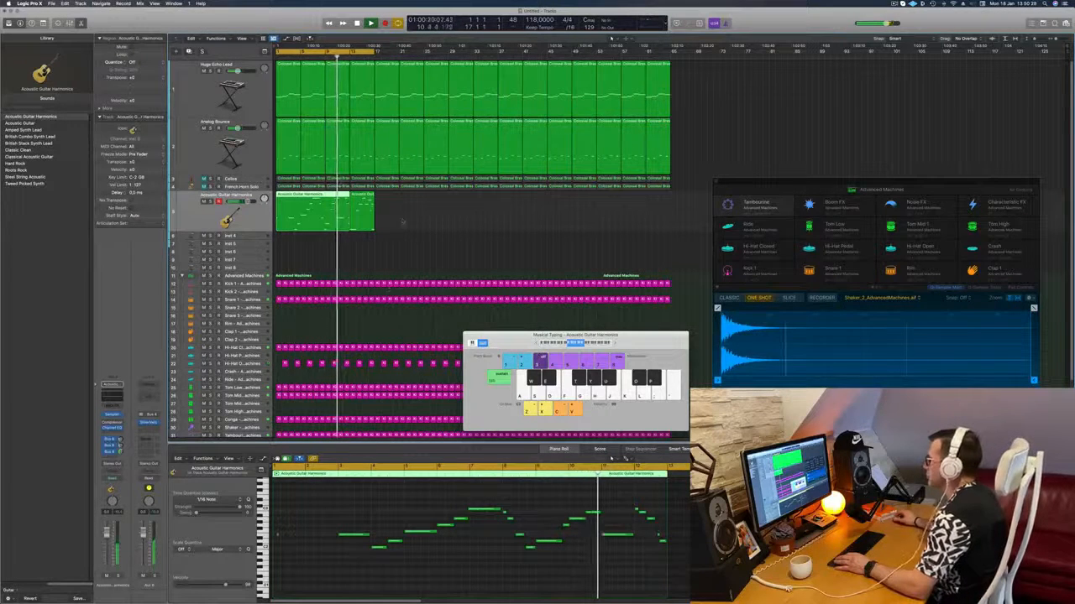
pyautogui.click(362, 210)
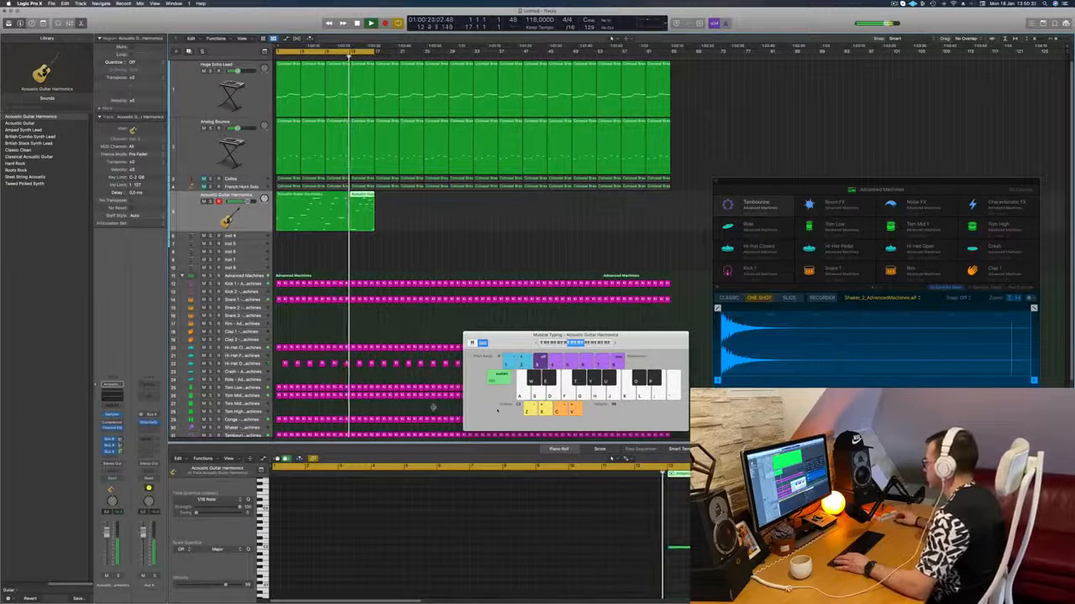
pyautogui.click(680, 547)
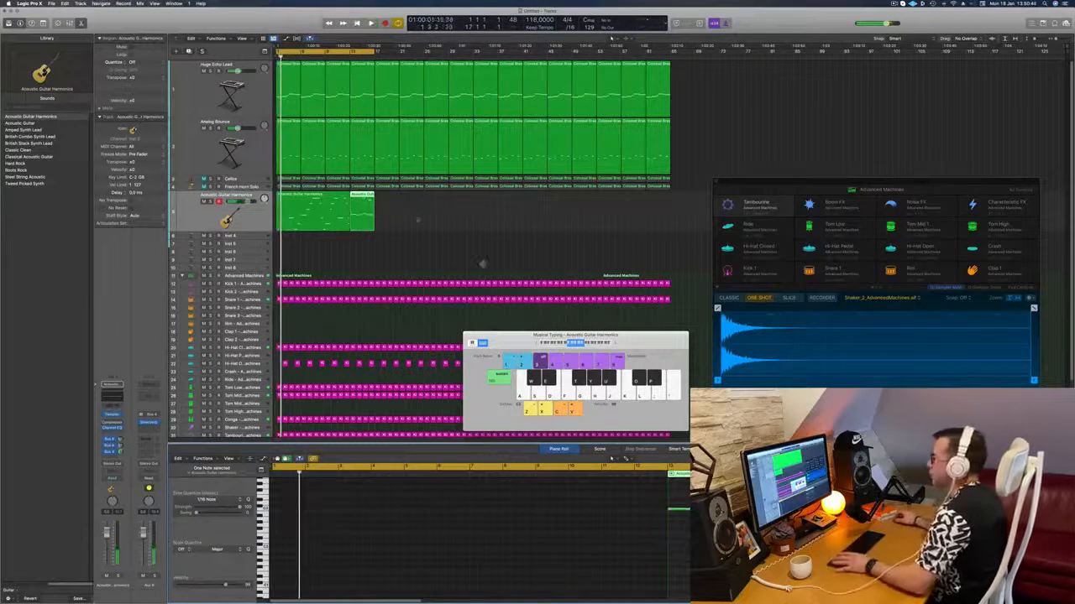
# Delete the first twelve-bar guitar piece and move the remaining four-bar region to bar 1.
pyautogui.click(300, 198)
pyautogui.press('Delete')
pyautogui.click(369, 196)
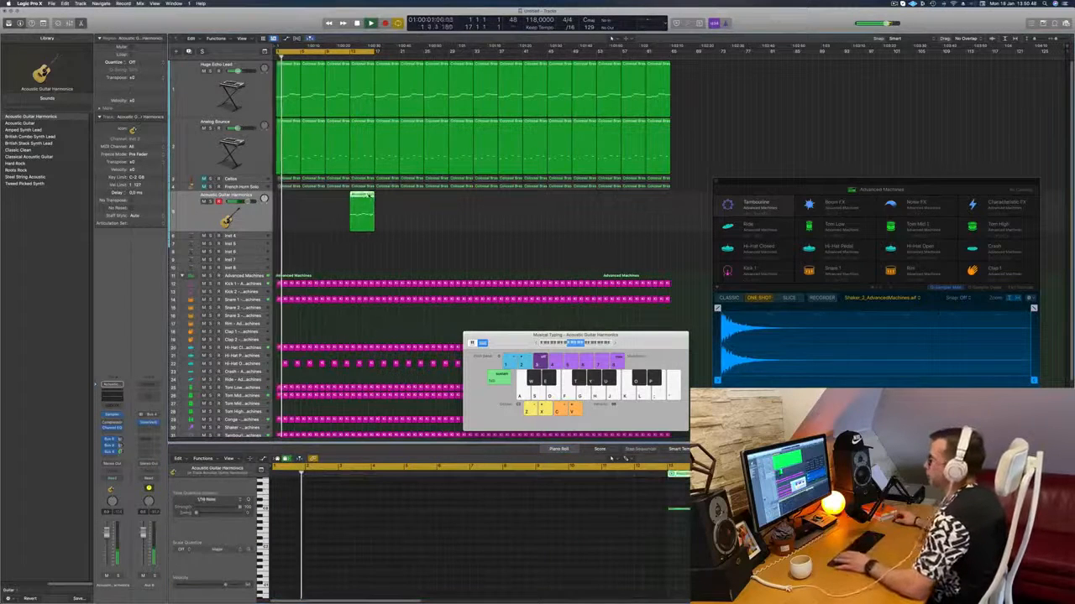
pyautogui.moveTo(369, 209); pyautogui.dragTo(303, 208)
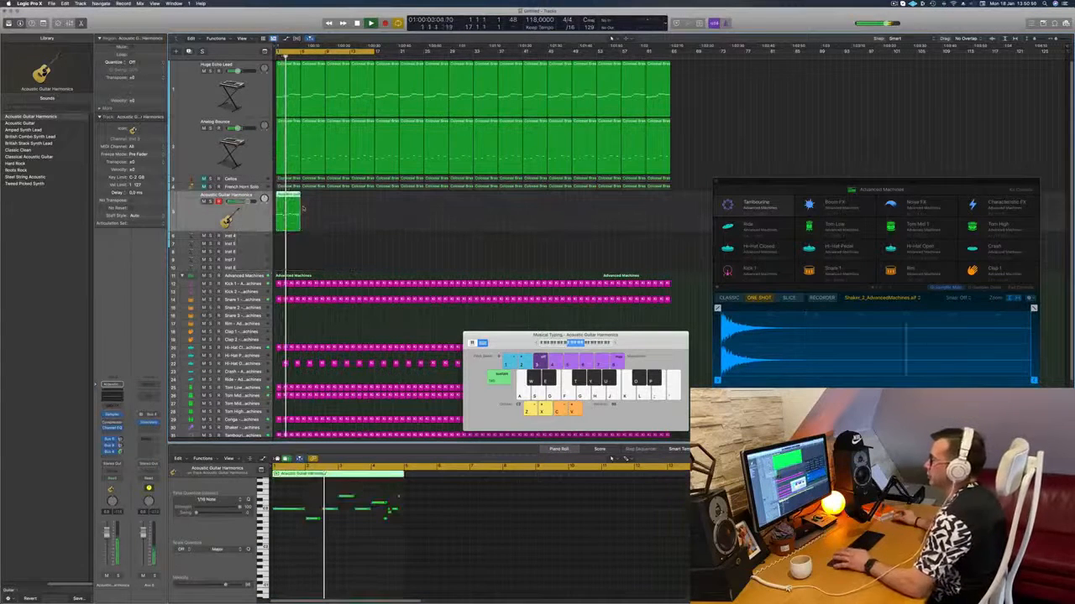
pyautogui.click(376, 225)
pyautogui.click(279, 215)
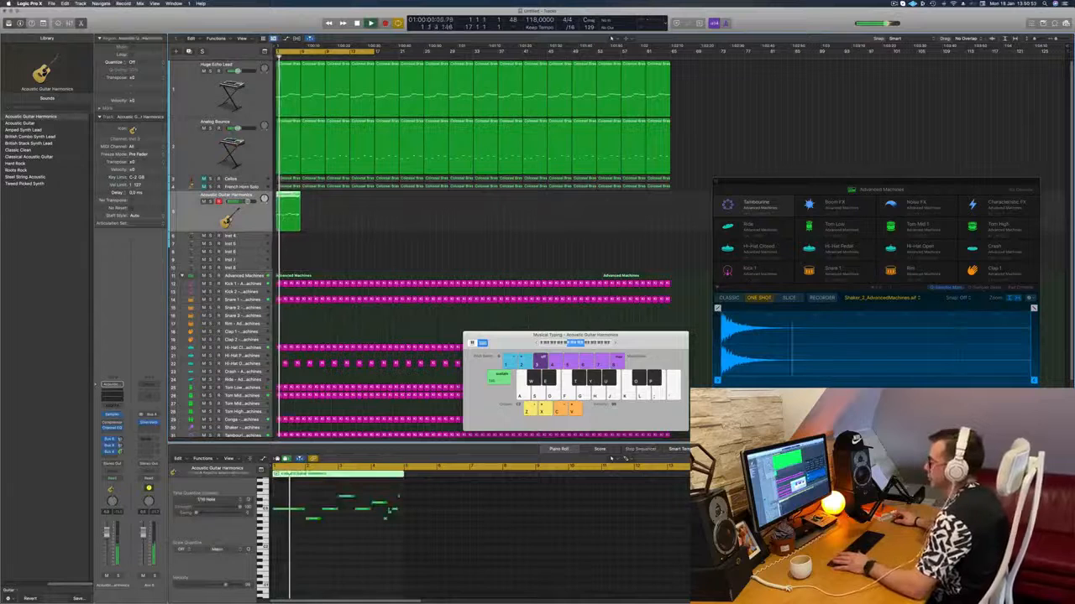
# Copy the short note in the closing run to the very end of the four-bar guitar region.
pyautogui.scroll(4, 365, 543)
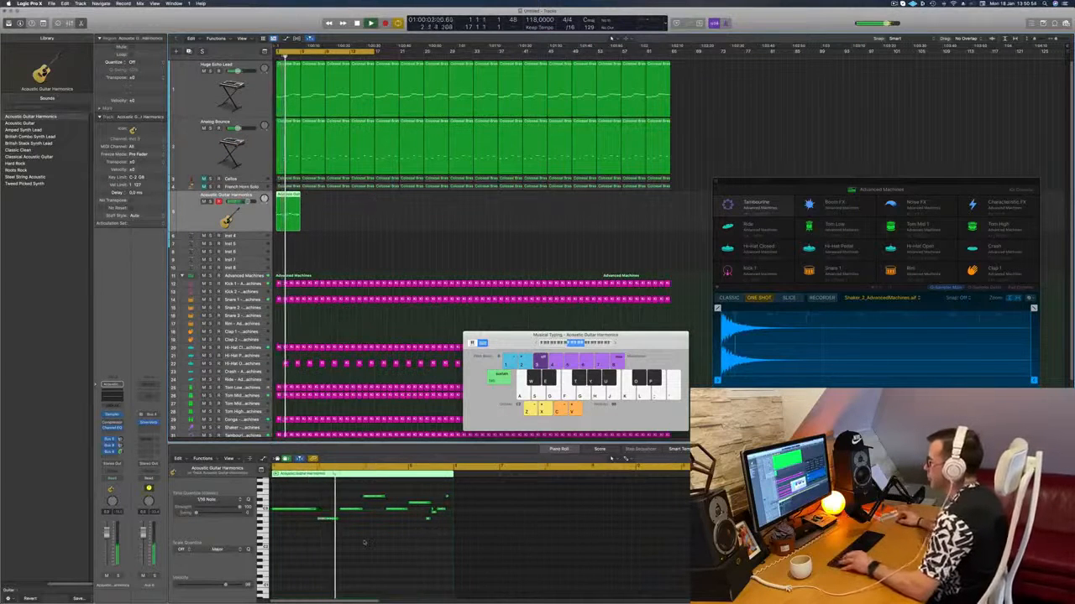
pyautogui.scroll(-2, 366, 543)
pyautogui.scroll(-2, 366, 543)
pyautogui.scroll(4, 367, 543)
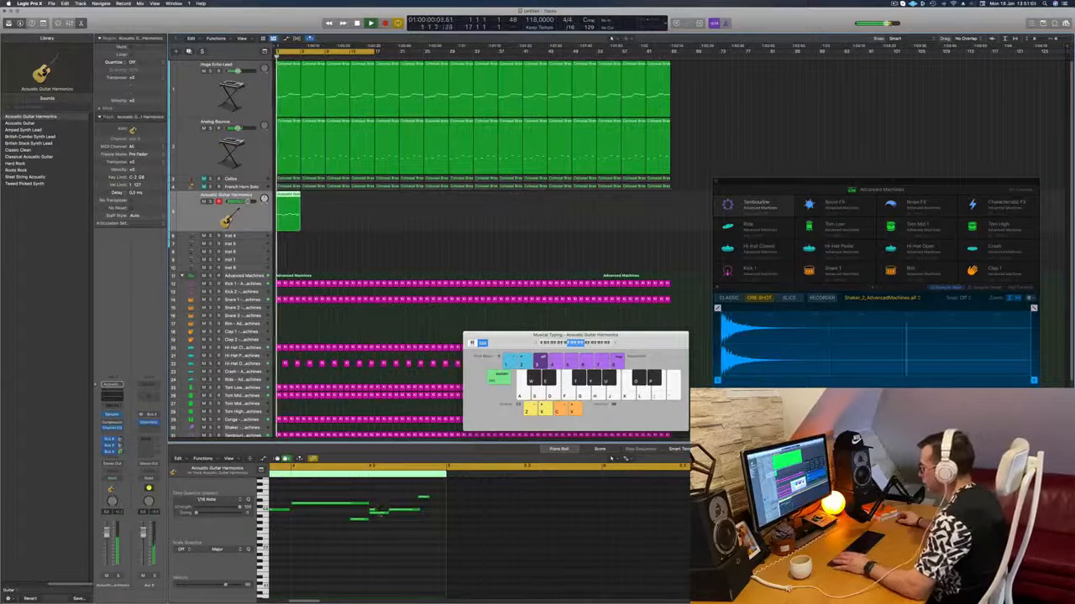
pyautogui.click(375, 514)
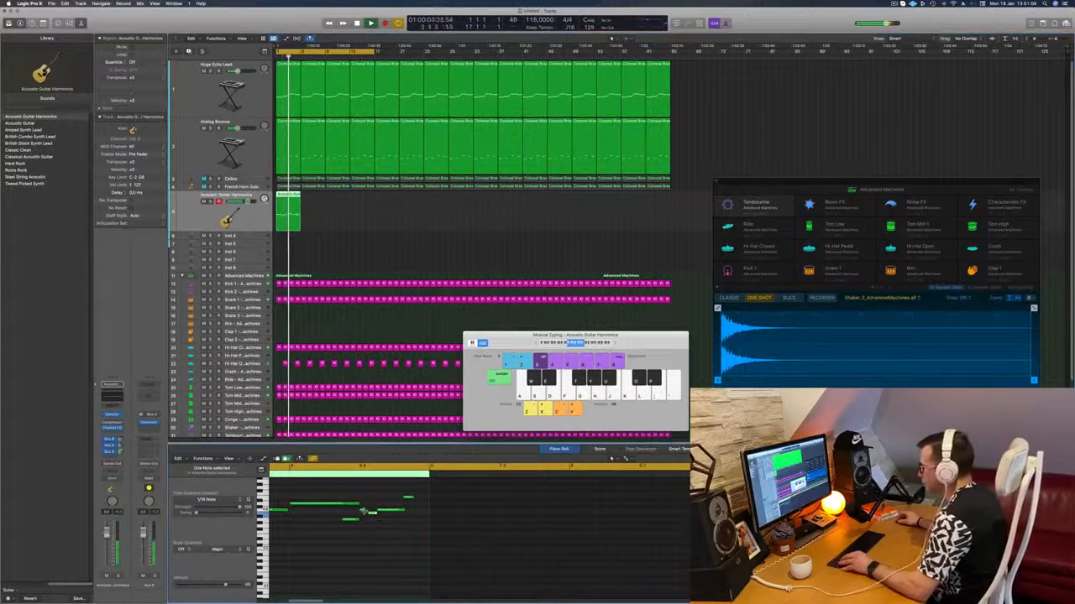
pyautogui.scroll(-2, 358, 538)
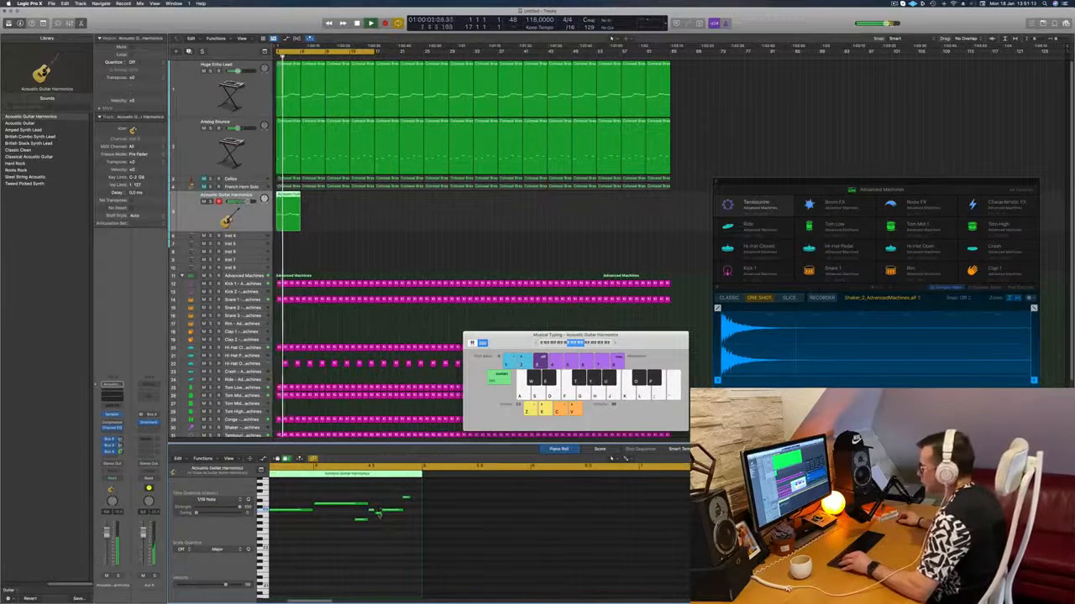
pyautogui.moveTo(377, 514); pyautogui.dragTo(412, 513)
pyautogui.scroll(-5, 389, 504)
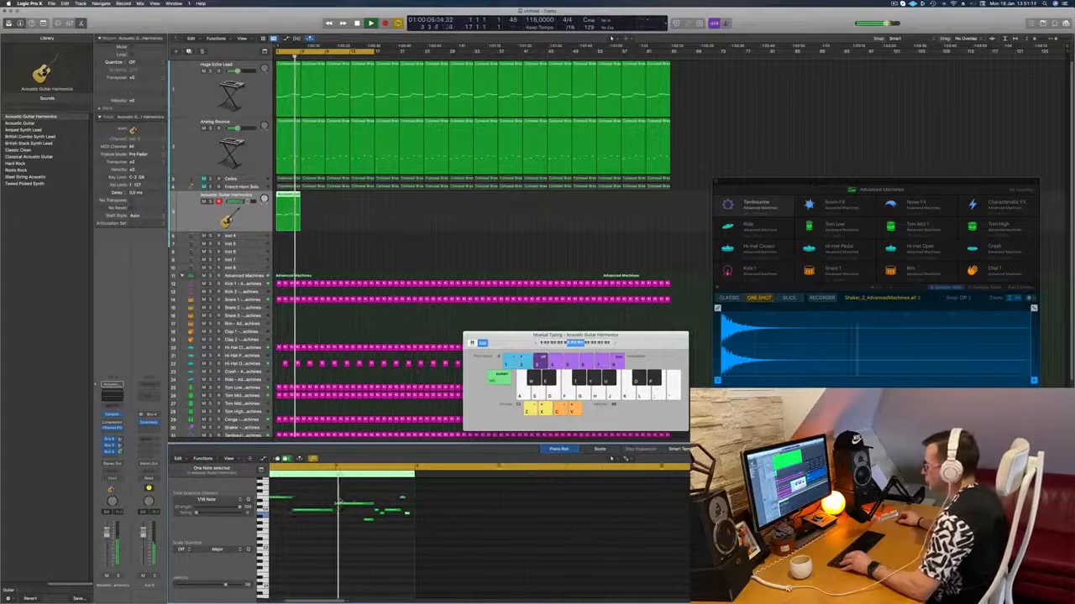
pyautogui.scroll(3, 385, 500)
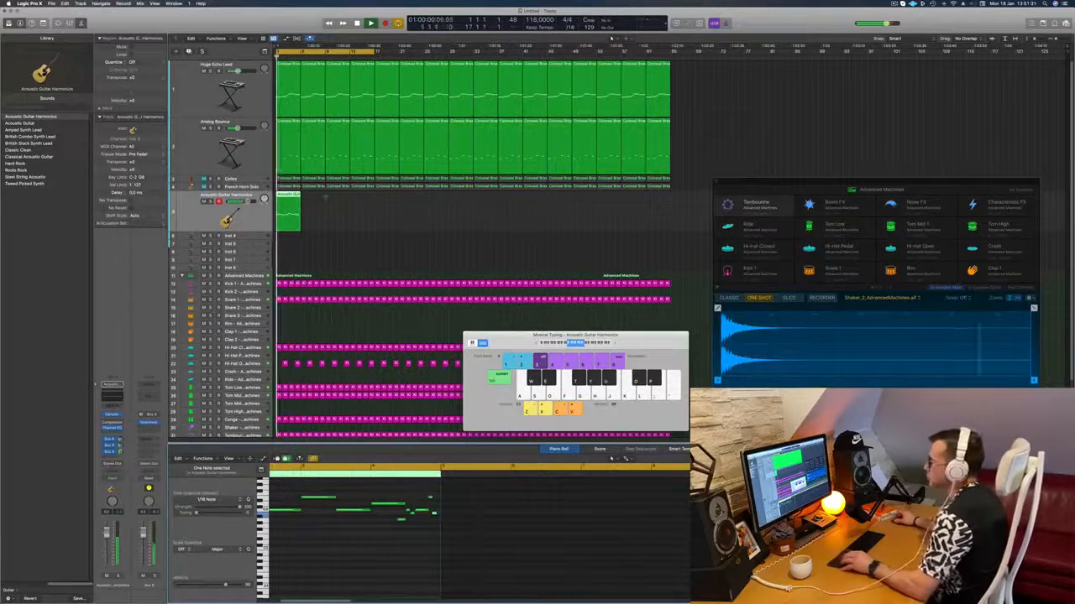
# Copy the guitar region to bar 5 and shorten the long note just before the closing run.
pyautogui.moveTo(288, 203); pyautogui.dragTo(312, 203)
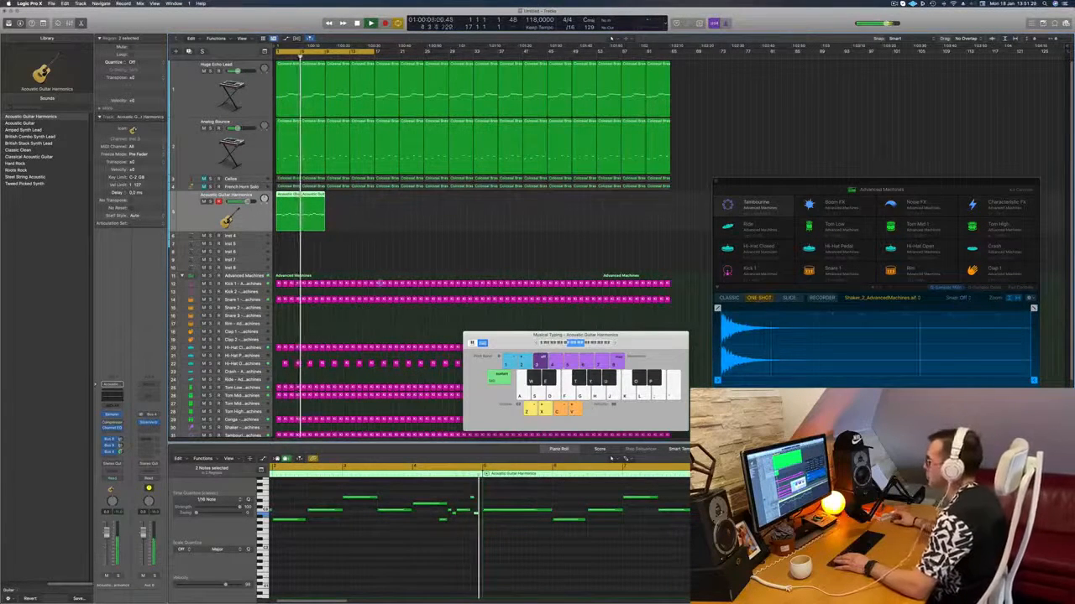
pyautogui.press('space')
pyautogui.hscroll(8, 411, 561)
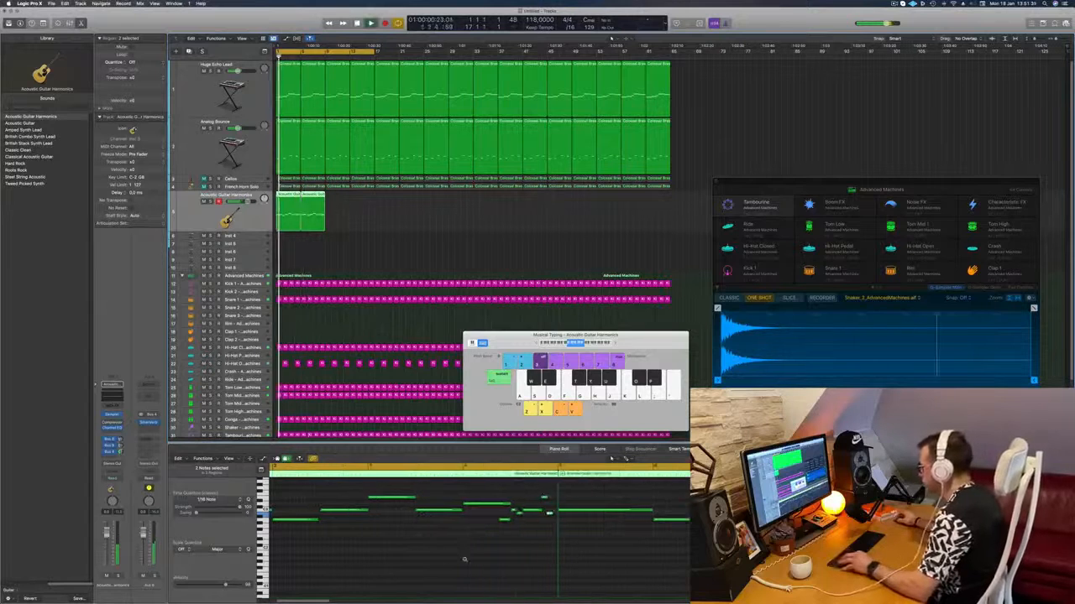
pyautogui.hscroll(-2, 410, 561)
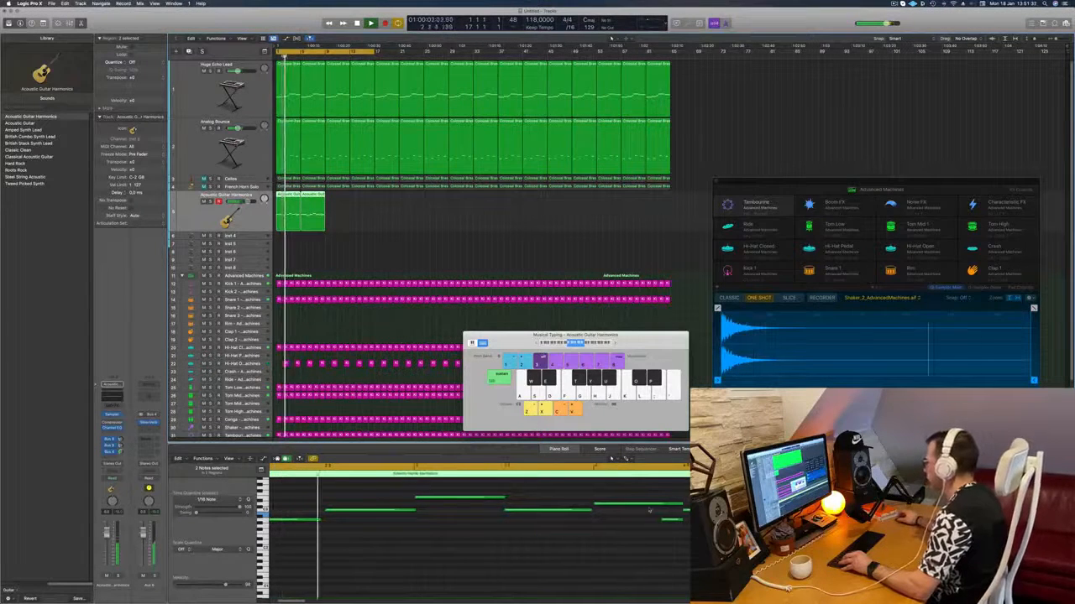
pyautogui.moveTo(682, 504); pyautogui.dragTo(659, 506)
pyautogui.hscroll(-1, 616, 505)
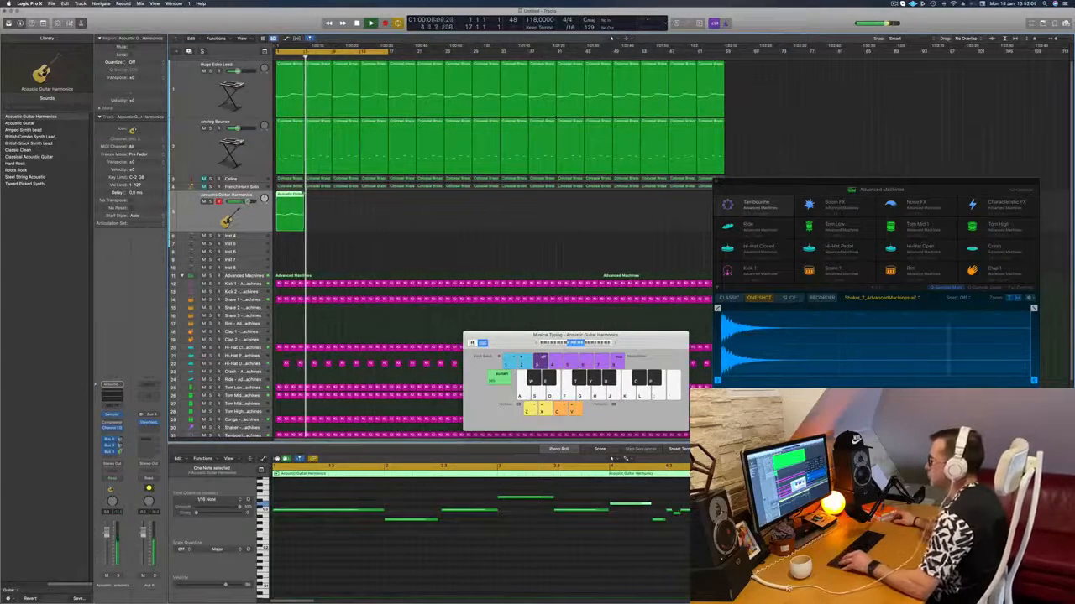
# Copy the four-bar guitar region to bar 9 and duplicate the Acoustic Guitar Harmonics track.
pyautogui.moveTo(320, 198); pyautogui.dragTo(348, 202)
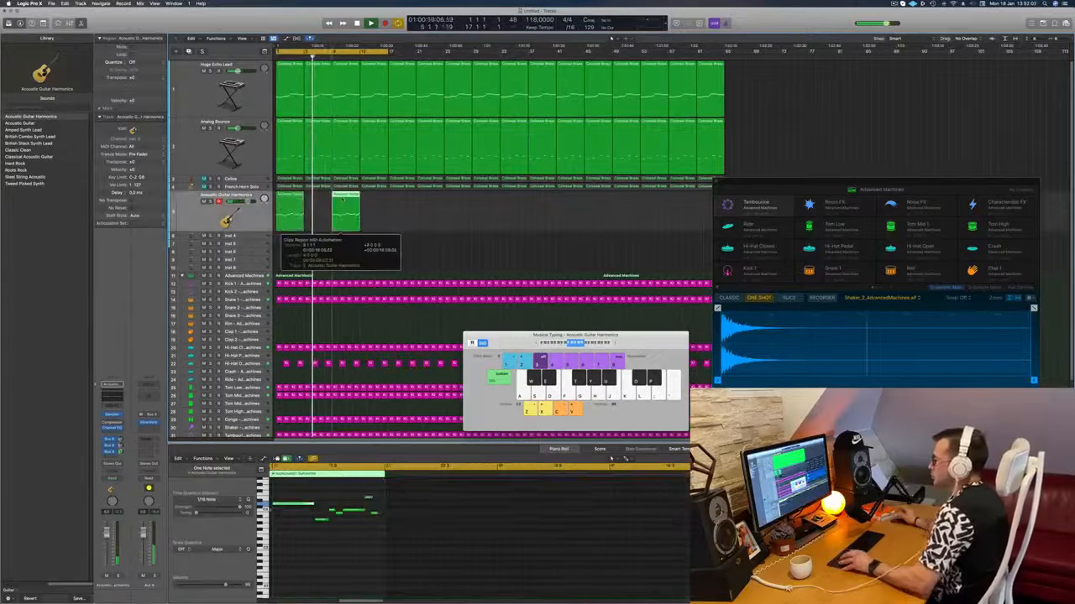
pyautogui.click(359, 252)
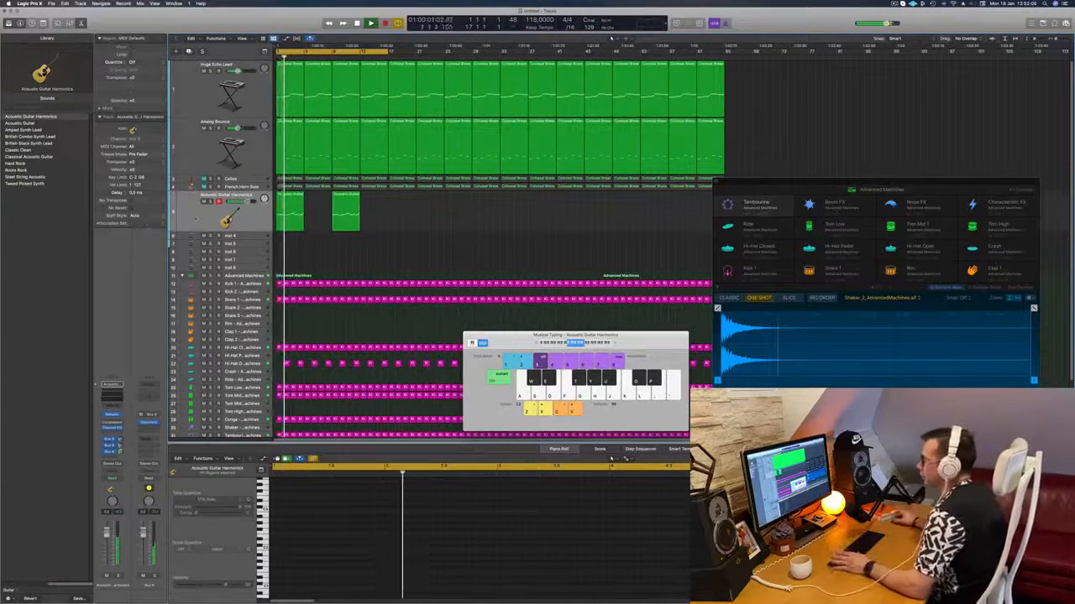
pyautogui.click(195, 219)
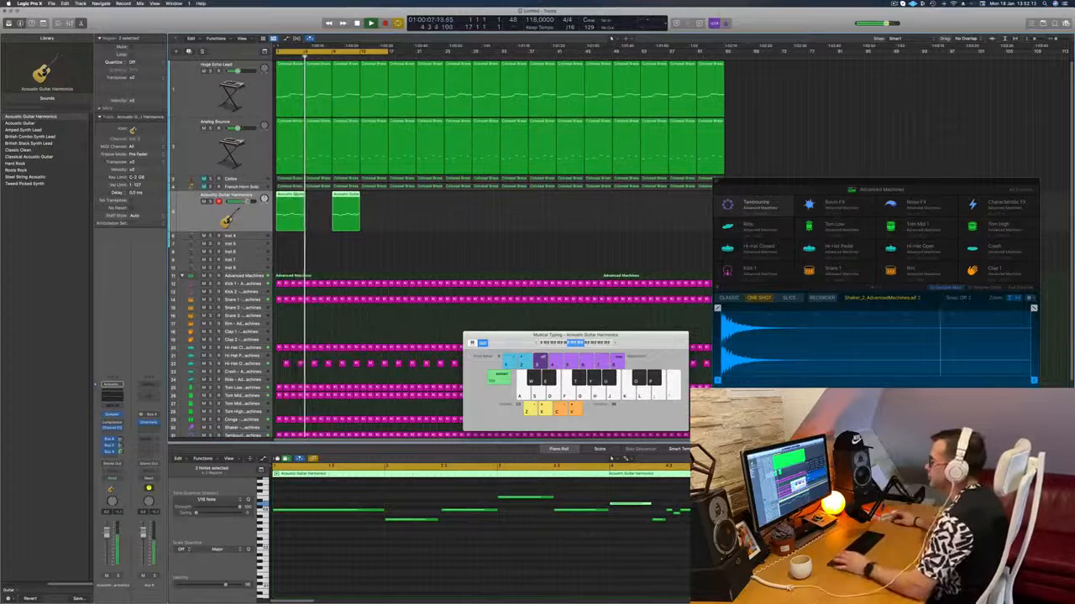
pyautogui.press('super+d')
pyautogui.click(286, 204)
pyautogui.moveTo(286, 204); pyautogui.dragTo(307, 243)
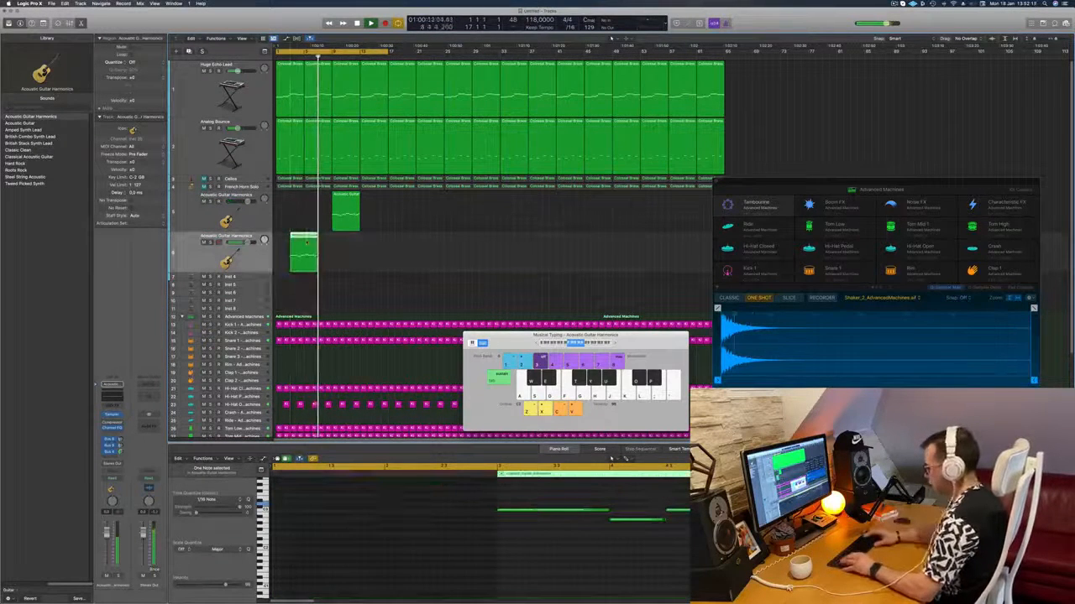
pyautogui.press('super+z')
# Try out a second melody on the duplicated guitar track with Musical Typing during cycle playback.
pyautogui.press('l')
pyautogui.press('j')
pyautogui.press("'")
pyautogui.press("'")
pyautogui.press(';')
pyautogui.press('l')
pyautogui.press(';')
pyautogui.press('l')
pyautogui.press("'")
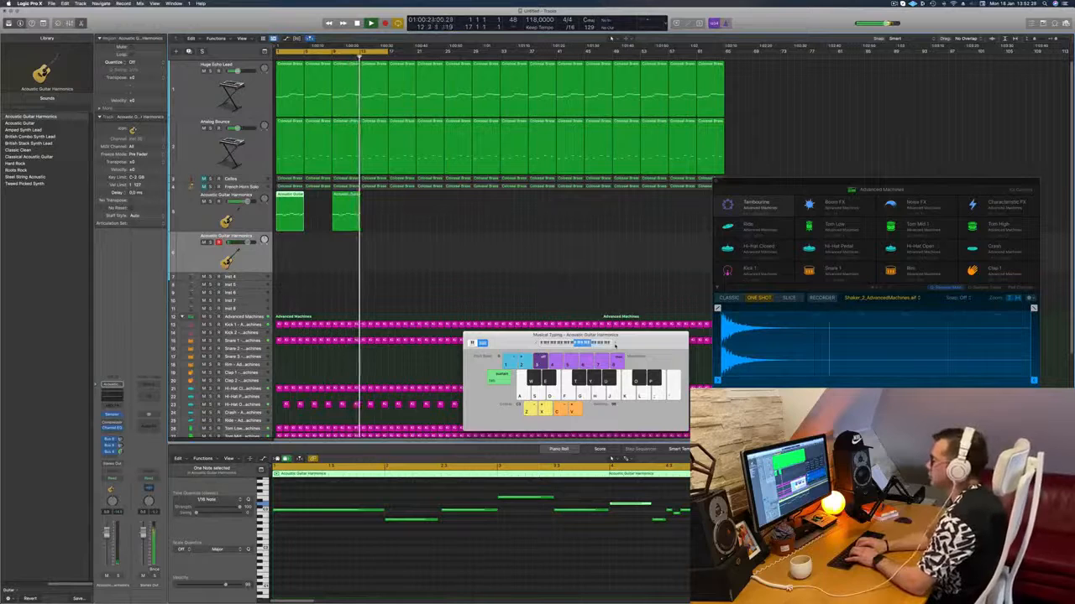
pyautogui.press('j')
pyautogui.press('k')
pyautogui.press('k')
pyautogui.press('l')
pyautogui.press('l')
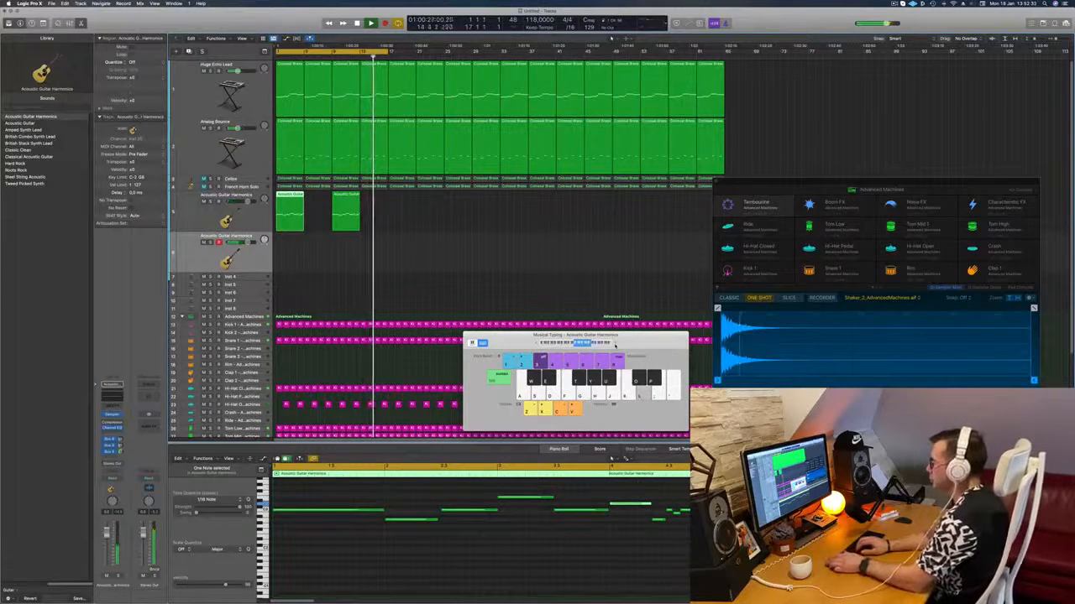
pyautogui.press(';')
pyautogui.press('l')
pyautogui.press(';')
pyautogui.press('l')
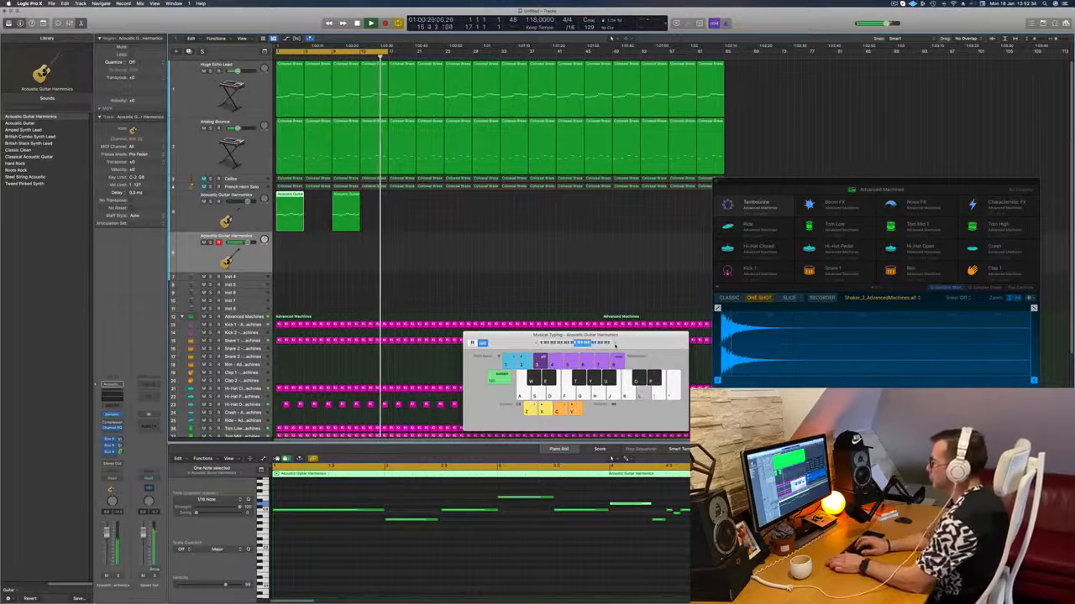
pyautogui.press(';')
pyautogui.press('k')
pyautogui.press('j')
pyautogui.press('k')
pyautogui.press("'")
pyautogui.press(';')
pyautogui.press('l')
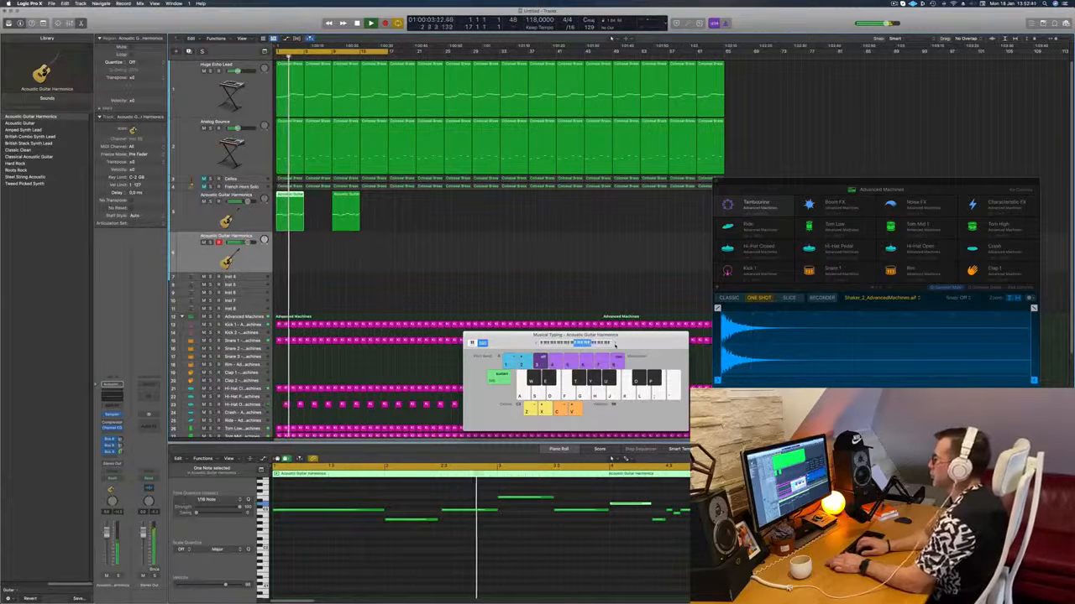
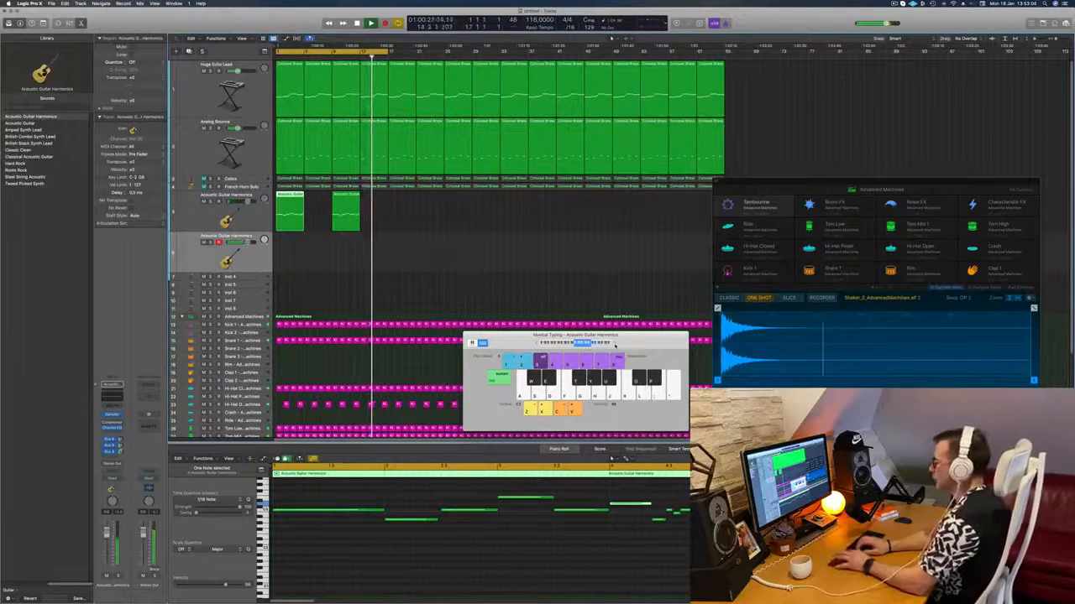
# Record a repeating short-note pattern on the duplicated guitar track with Musical Typing, continuing through the cycle's first four bars.
pyautogui.press('r')
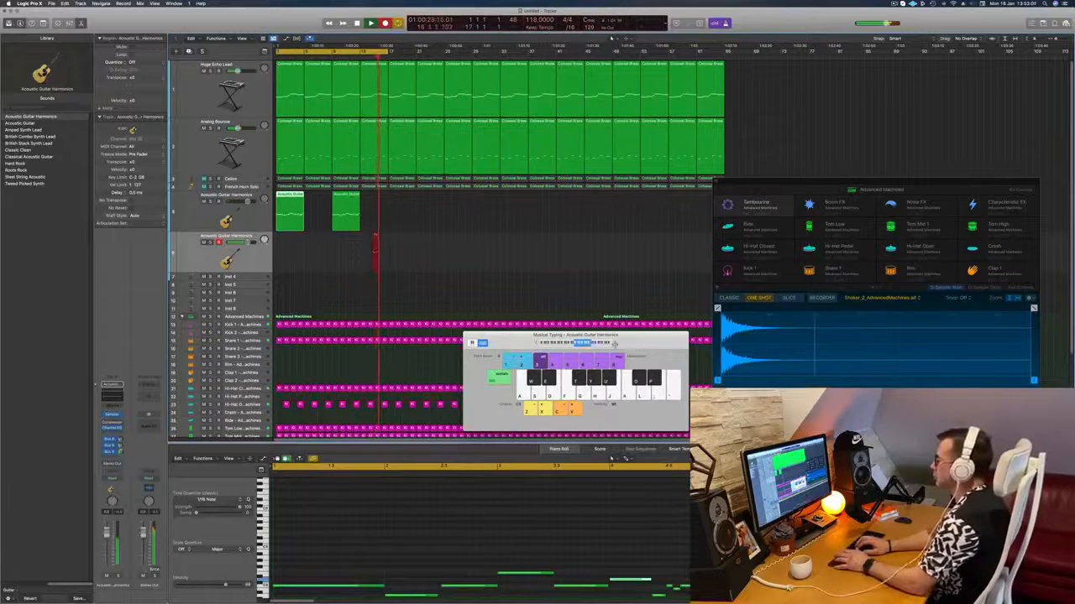
pyautogui.press(';')
pyautogui.press('k')
pyautogui.press(';')
pyautogui.press('l')
pyautogui.press('k')
pyautogui.press(';')
pyautogui.press('k')
pyautogui.press(';')
pyautogui.press('l')
pyautogui.press(';')
pyautogui.press('l')
pyautogui.press('k')
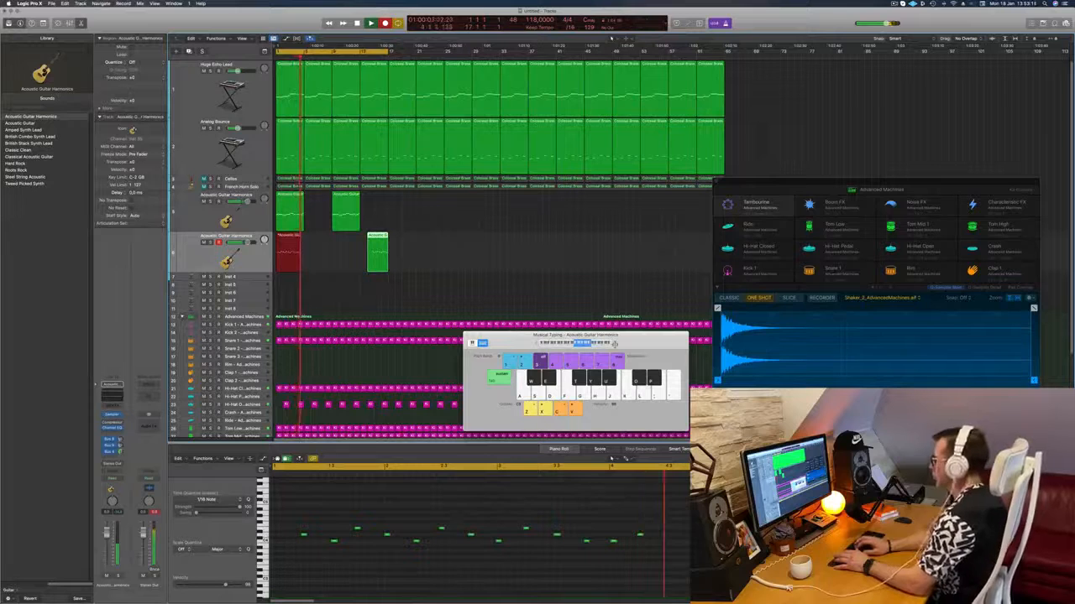
pyautogui.press('space')
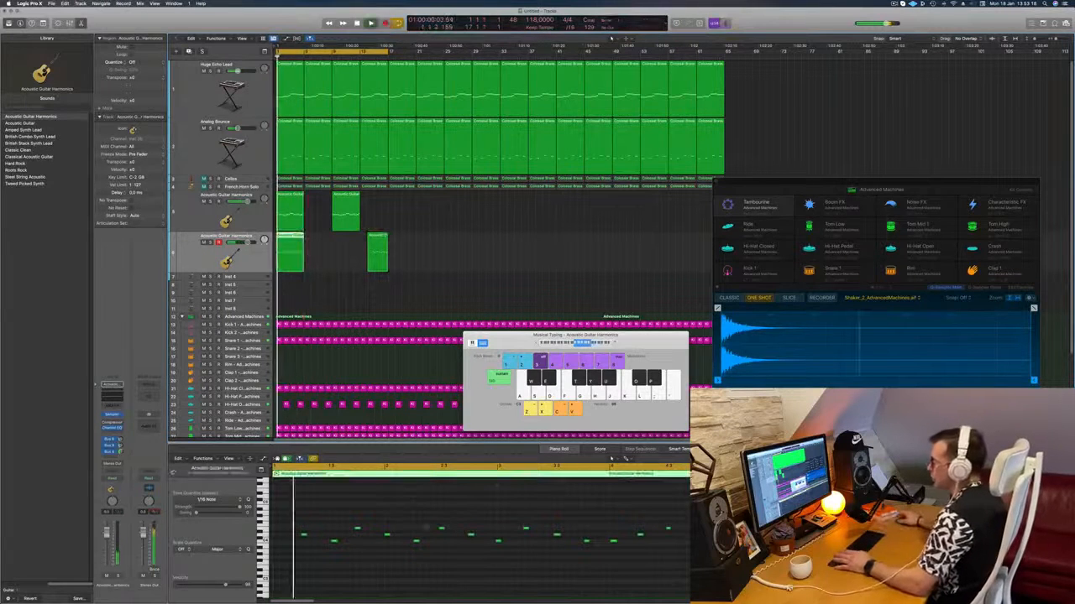
# Play back the new guitar pattern and copy its first high note to the start of the region.
pyautogui.press('space')
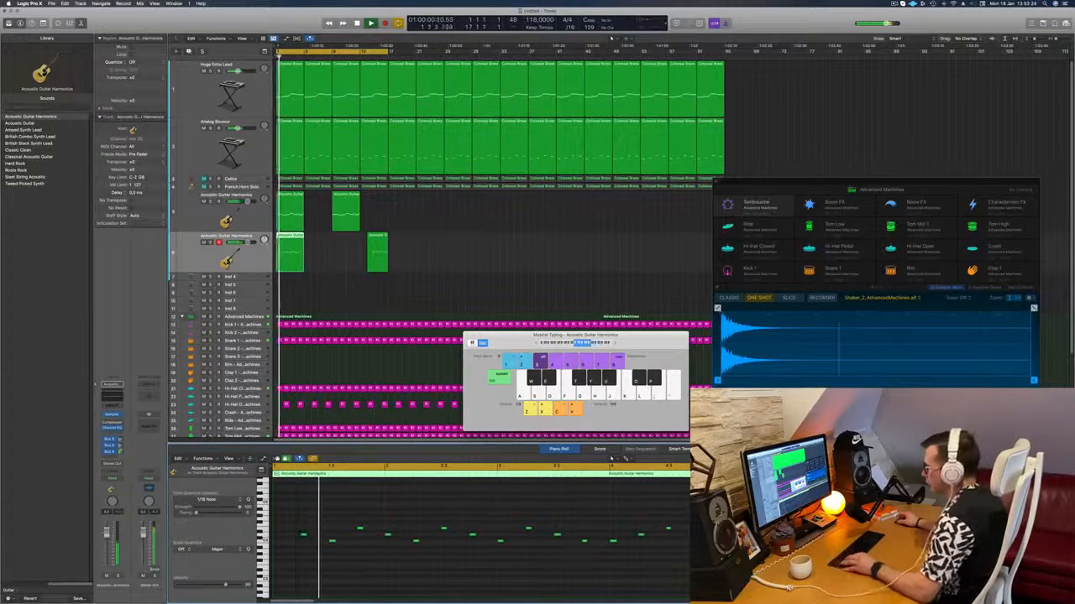
pyautogui.moveTo(359, 529); pyautogui.dragTo(276, 530)
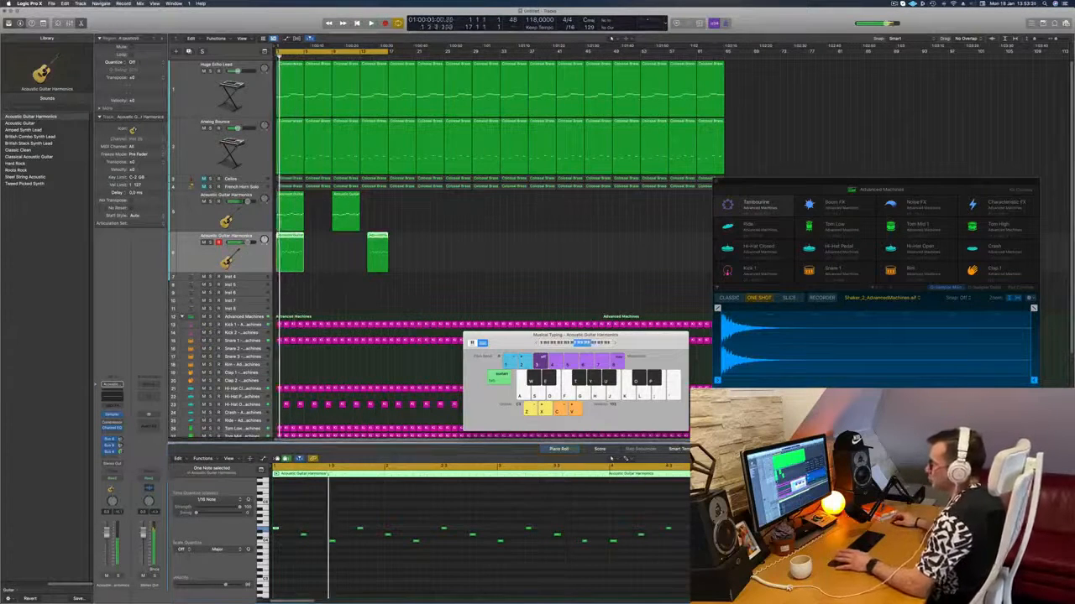
# Add a low cut at 1060 Hz, 48 dB/Oct, to the second Acoustic Guitar Harmonics track's Channel EQ during playback with the analyzer on.
pyautogui.click(112, 400)
pyautogui.press('space')
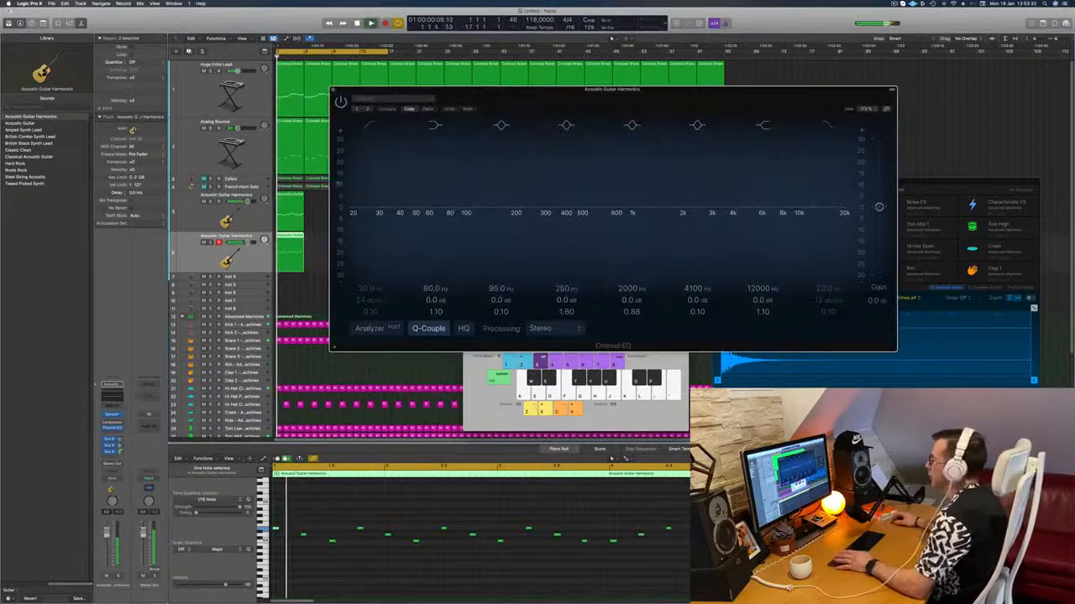
pyautogui.click(368, 329)
pyautogui.moveTo(352, 211); pyautogui.dragTo(749, 214)
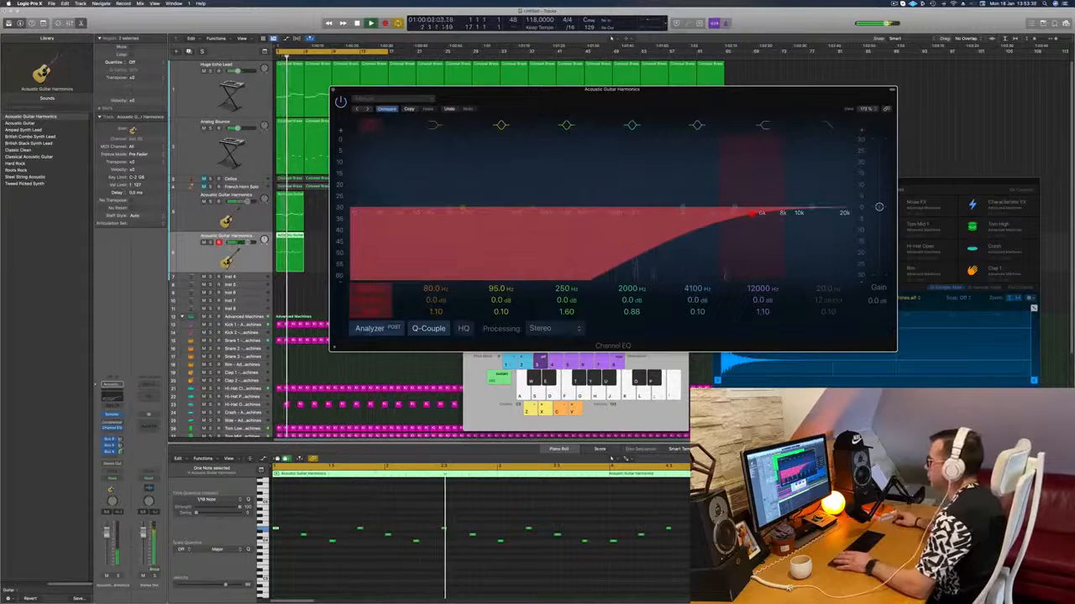
pyautogui.moveTo(368, 289); pyautogui.dragTo(368, 329)
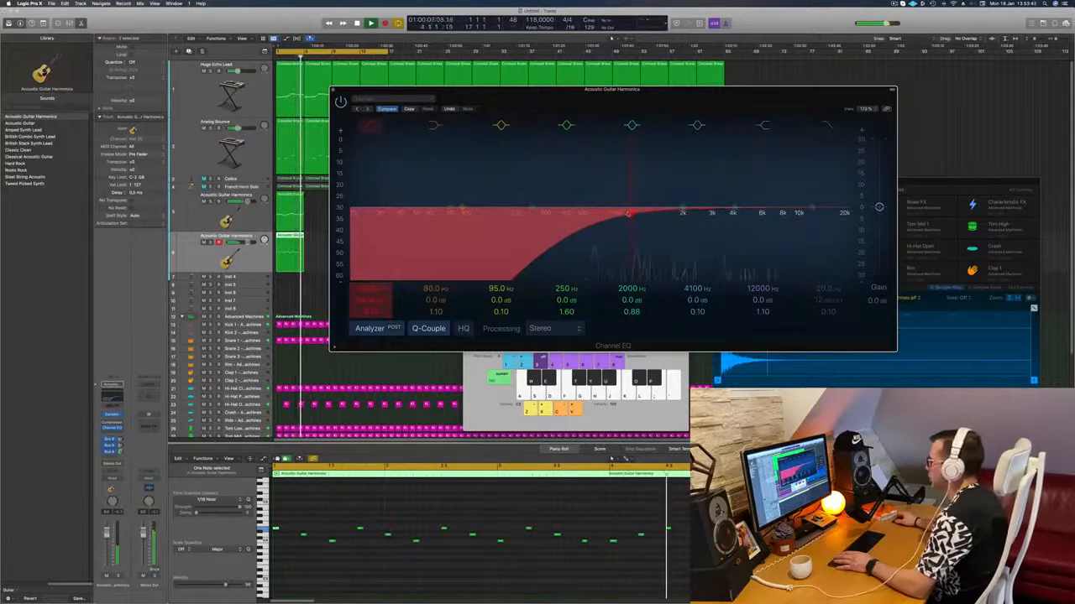
pyautogui.press('space')
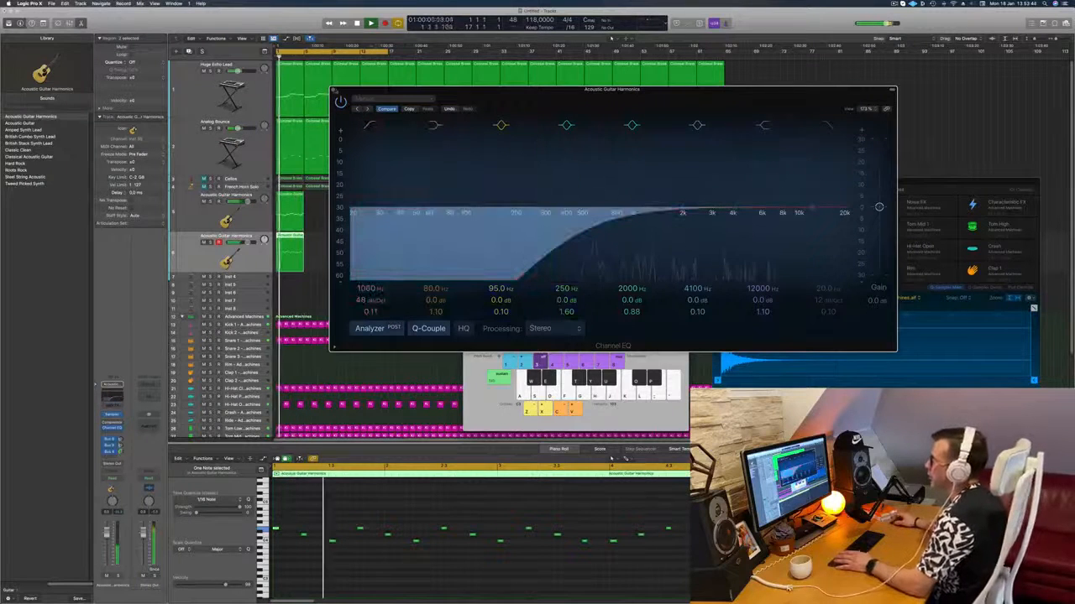
pyautogui.click(334, 90)
# Copy the four-bar guitar pattern region to bar 5 and delete the stray regions past bar 13.
pyautogui.click(366, 504)
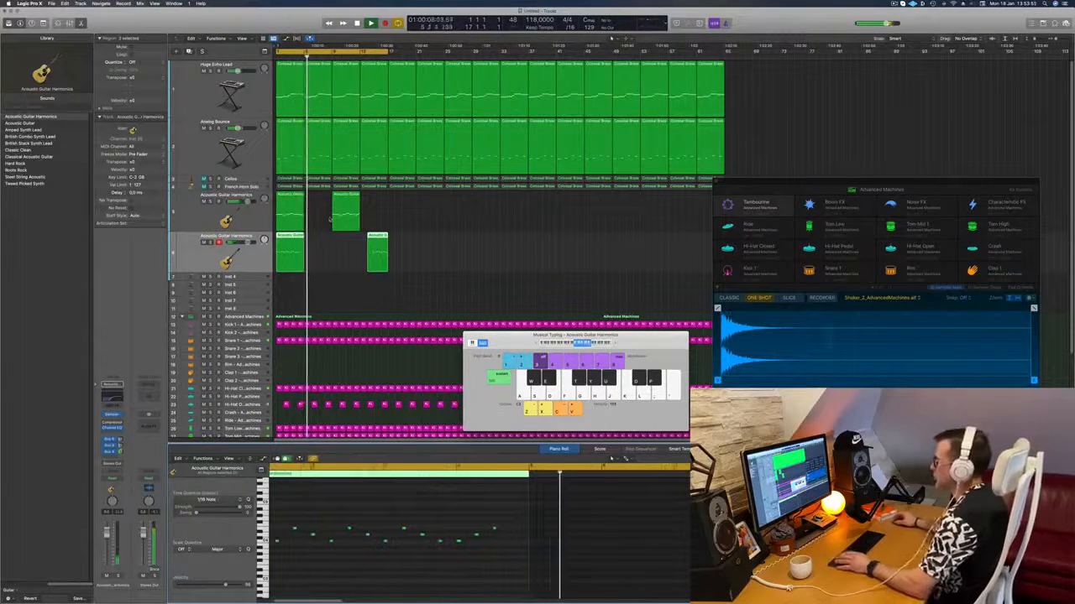
pyautogui.moveTo(290, 239); pyautogui.dragTo(319, 242)
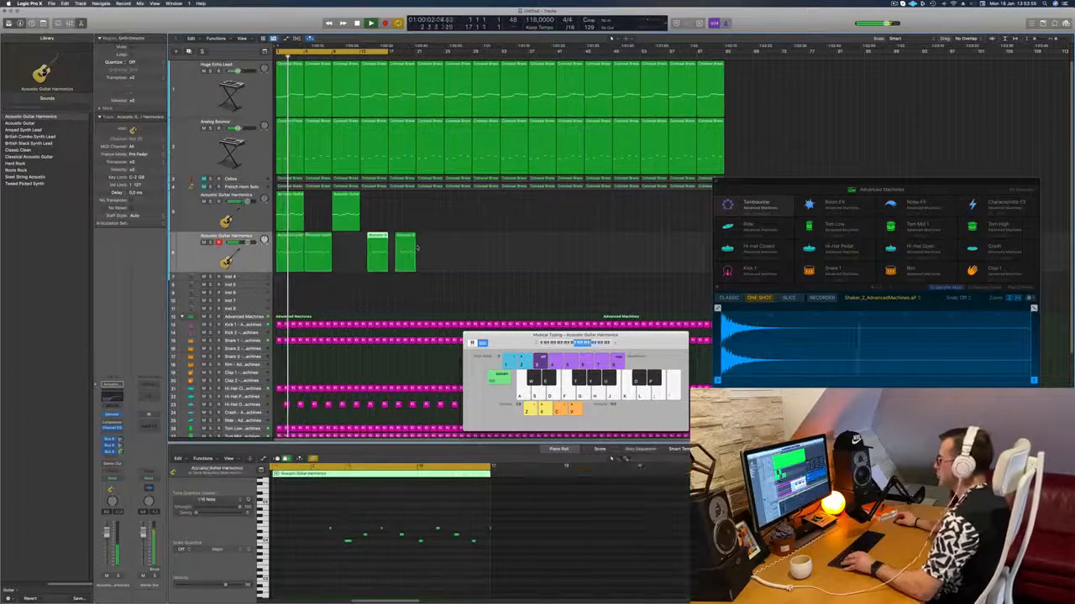
pyautogui.press('Delete')
pyautogui.scroll(8, 444, 250)
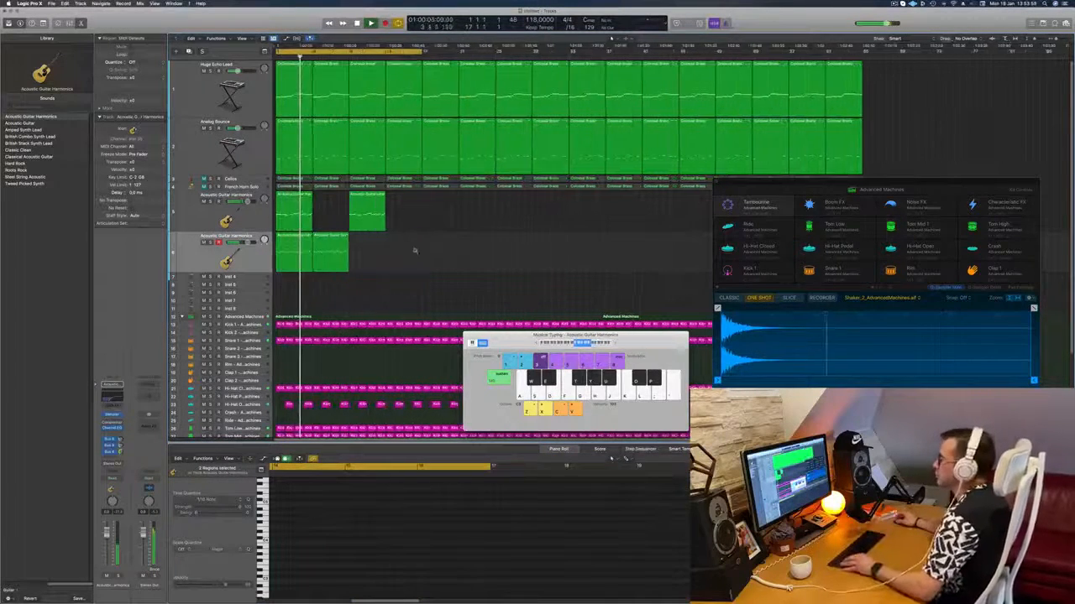
pyautogui.scroll(-2, 444, 250)
pyautogui.scroll(-1, 444, 251)
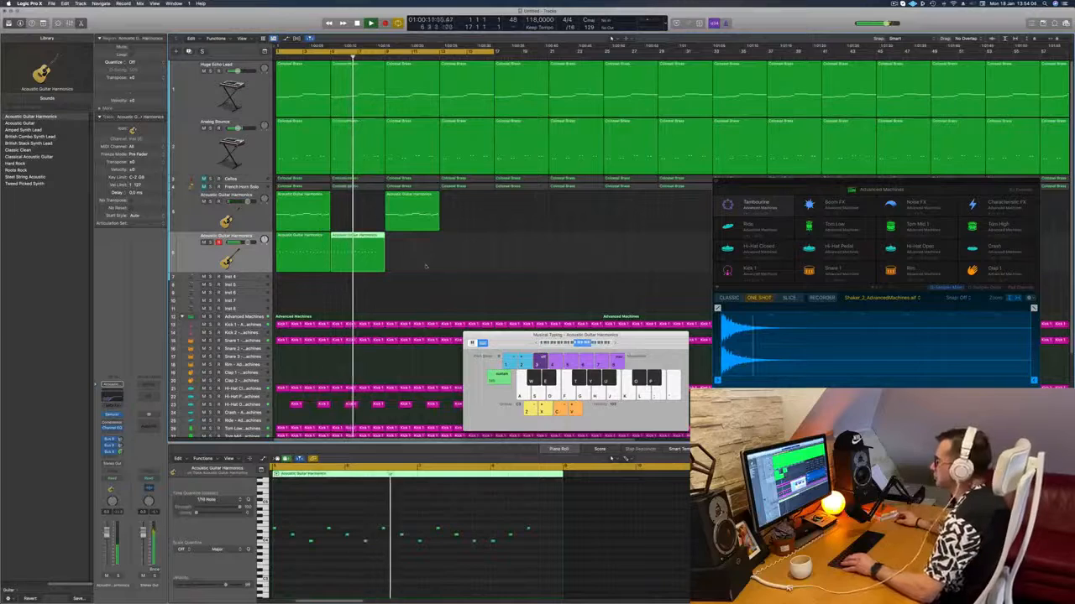
pyautogui.scroll(-1, 373, 253)
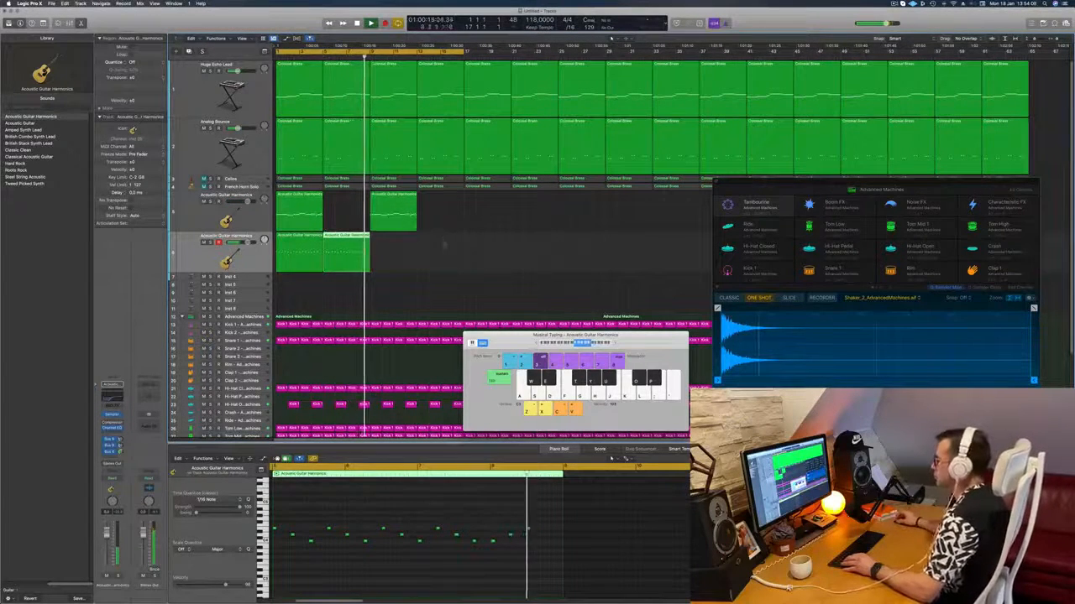
# Replace the pattern region's bar 4 notes with a copy of its bar 3 notes.
pyautogui.press('Return')
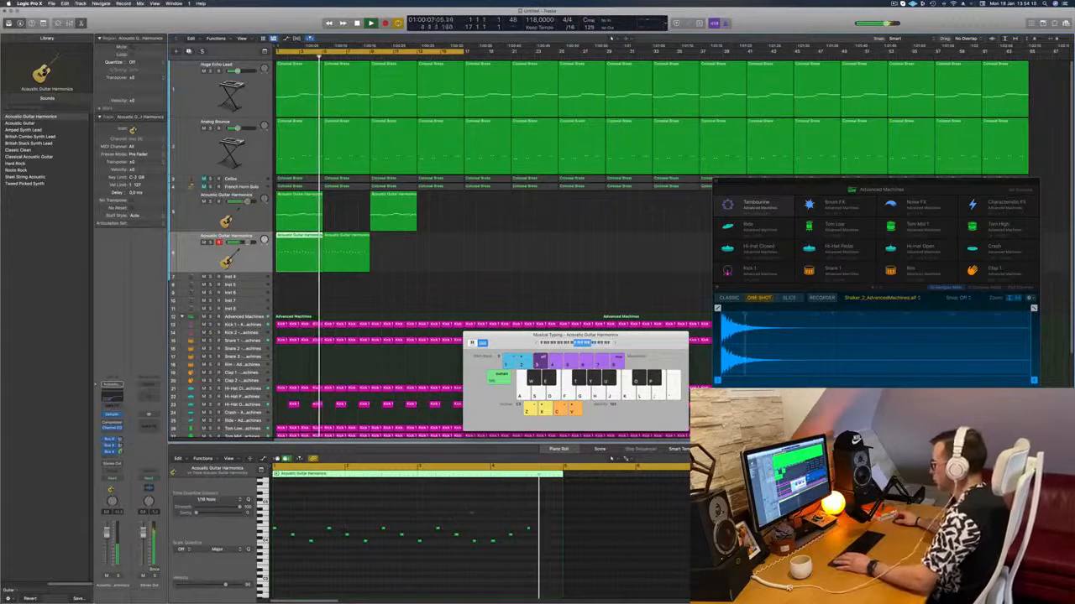
pyautogui.press('Return')
pyautogui.moveTo(489, 520); pyautogui.dragTo(535, 554)
pyautogui.press('BackSpace')
pyautogui.press('Return')
pyautogui.moveTo(416, 523); pyautogui.dragTo(495, 566)
pyautogui.moveTo(419, 542); pyautogui.dragTo(493, 545)
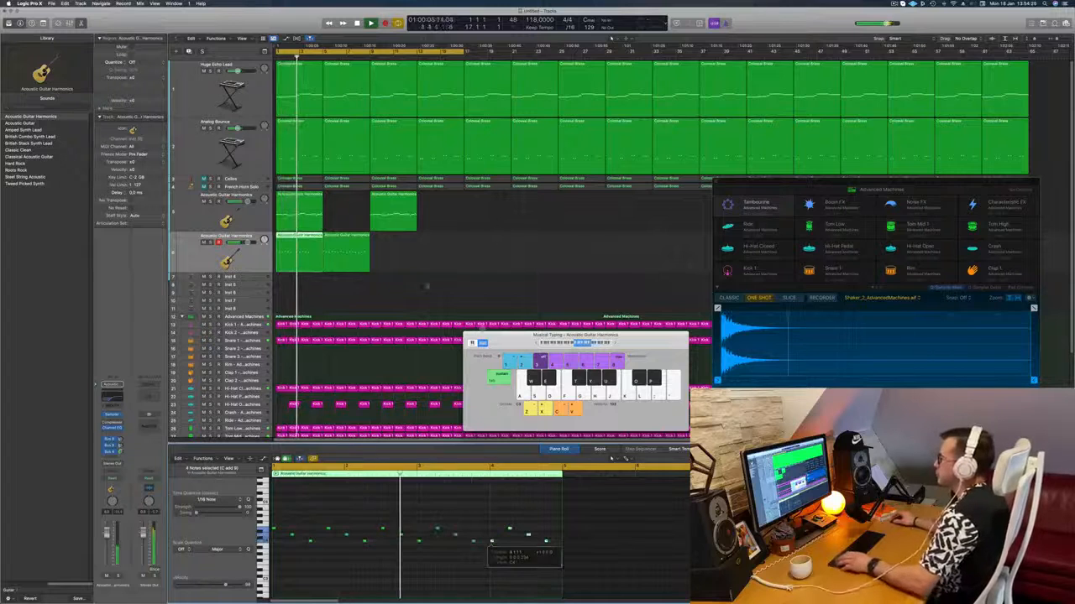
# Delete the old pattern copy at bar 5 and repeat the edited region to fill bars 1 to 16.
pyautogui.click(344, 252)
pyautogui.press('BackSpace')
pyautogui.click(287, 245)
pyautogui.moveTo(287, 244); pyautogui.dragTo(432, 245)
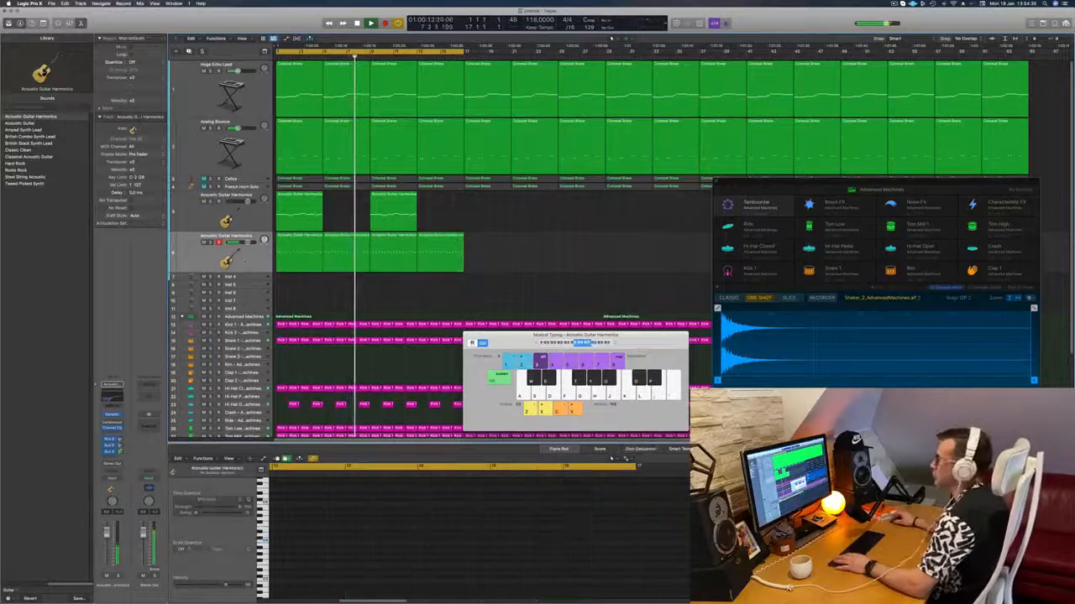
# Lower the pattern guitar track's volume slightly and set its EQ low cut to 775 Hz with a Q of 0.25.
pyautogui.click(244, 259)
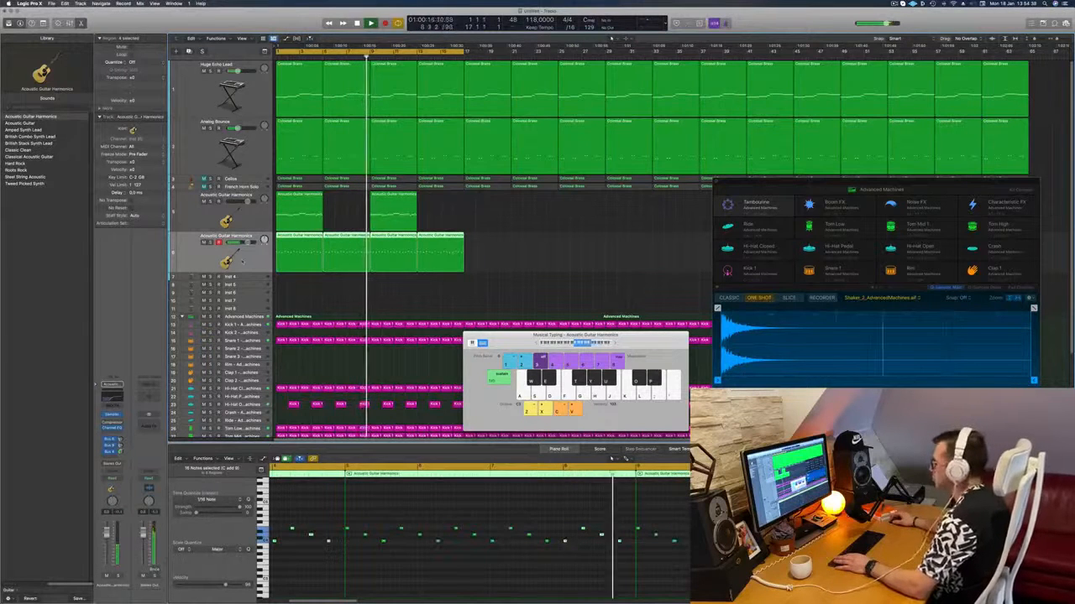
pyautogui.click(334, 298)
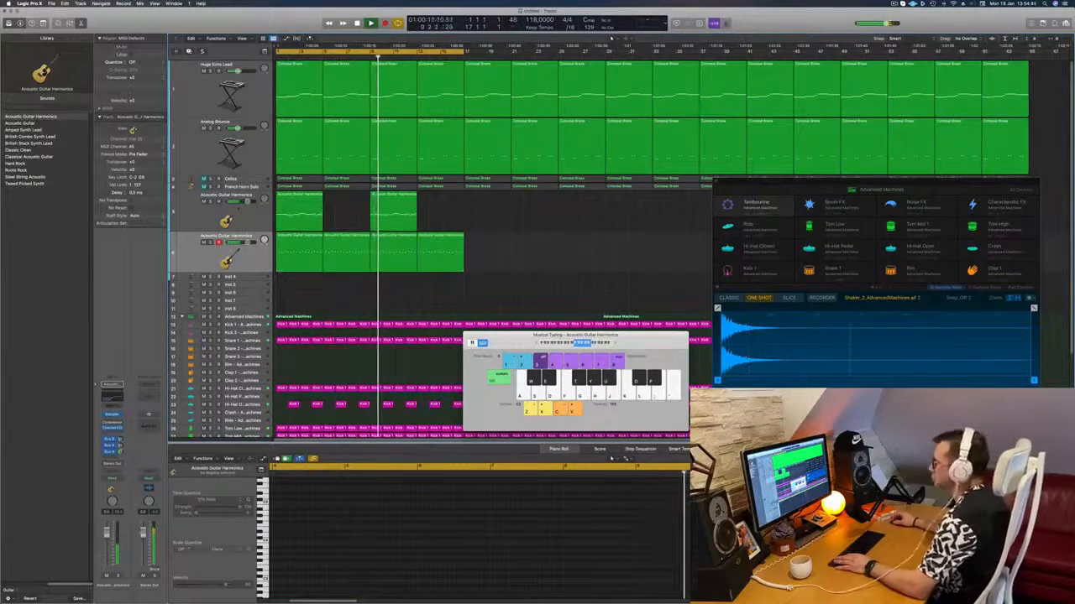
pyautogui.click(111, 521)
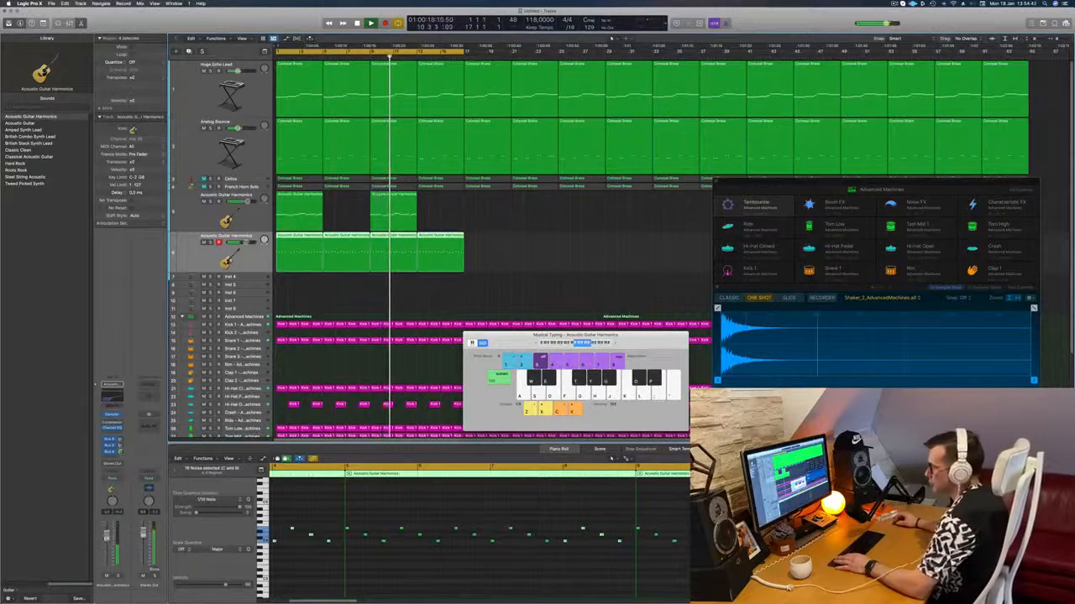
pyautogui.click(117, 397)
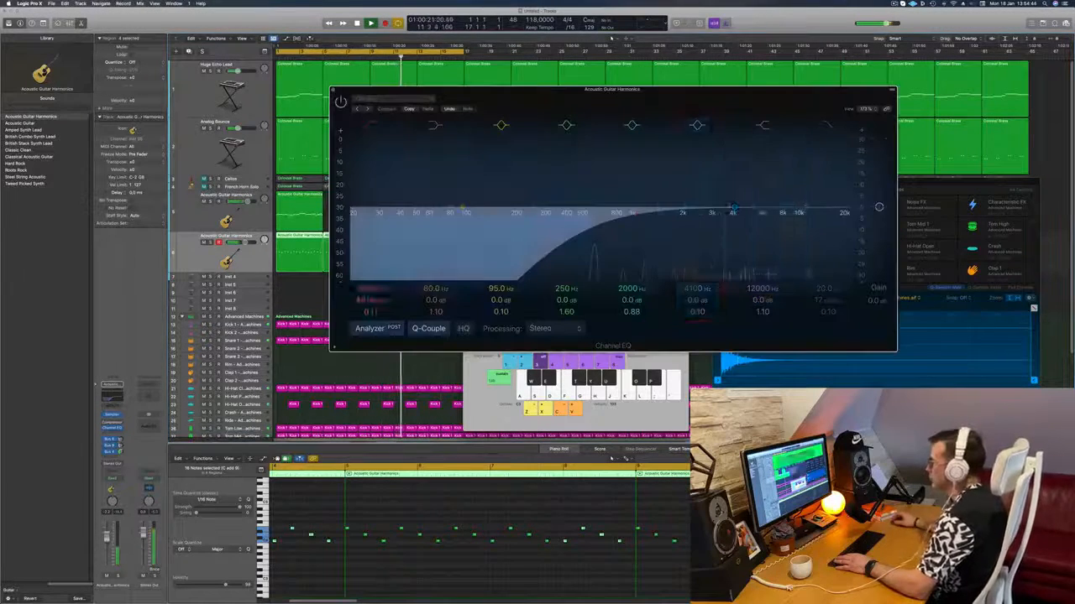
pyautogui.press('Return')
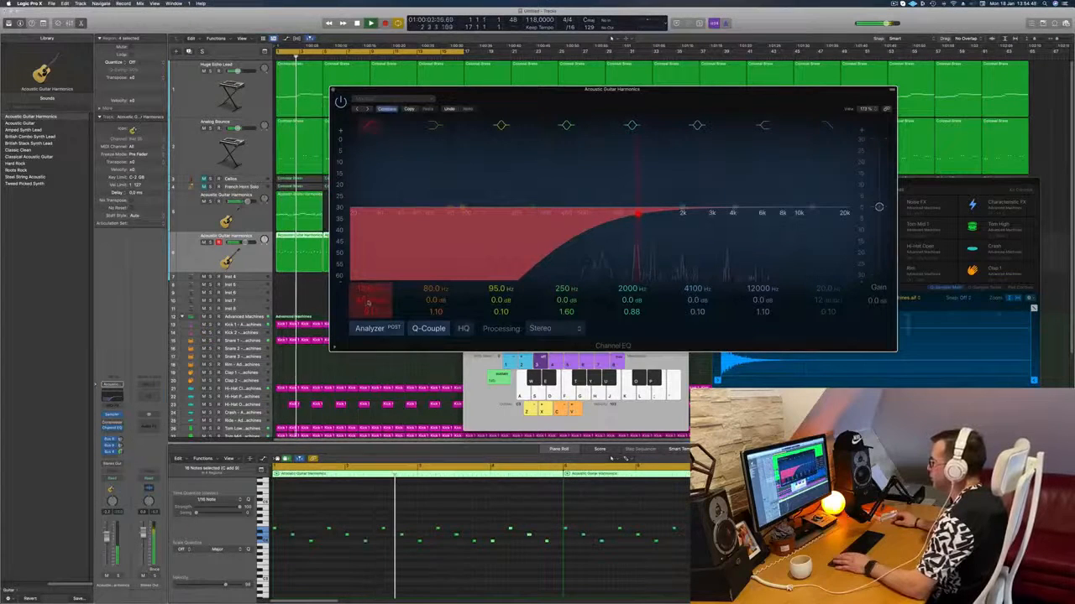
pyautogui.moveTo(369, 288)
pyautogui.mouseDown()
pyautogui.moveTo(368, 279)
pyautogui.moveTo(367, 301)
pyautogui.mouseUp()
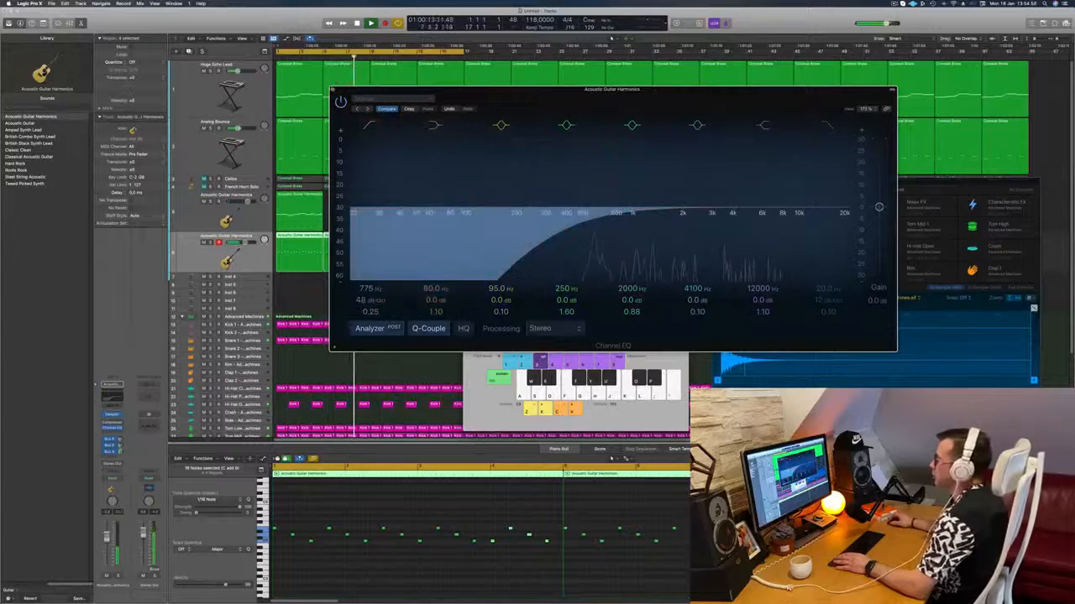
pyautogui.click(334, 90)
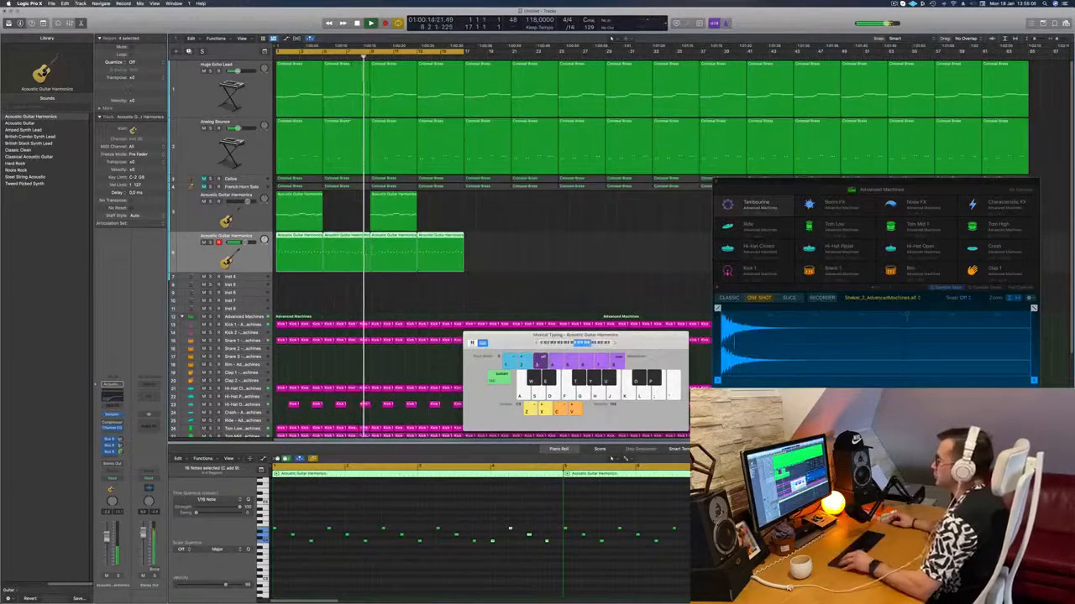
# Duplicate the pattern guitar track and copy the first guitar melody region onto the new track at bar 1.
pyautogui.press('super+Left')
pyautogui.press('super+Left')
pyautogui.press('super+Left')
pyautogui.click(313, 281)
pyautogui.press('super+Right')
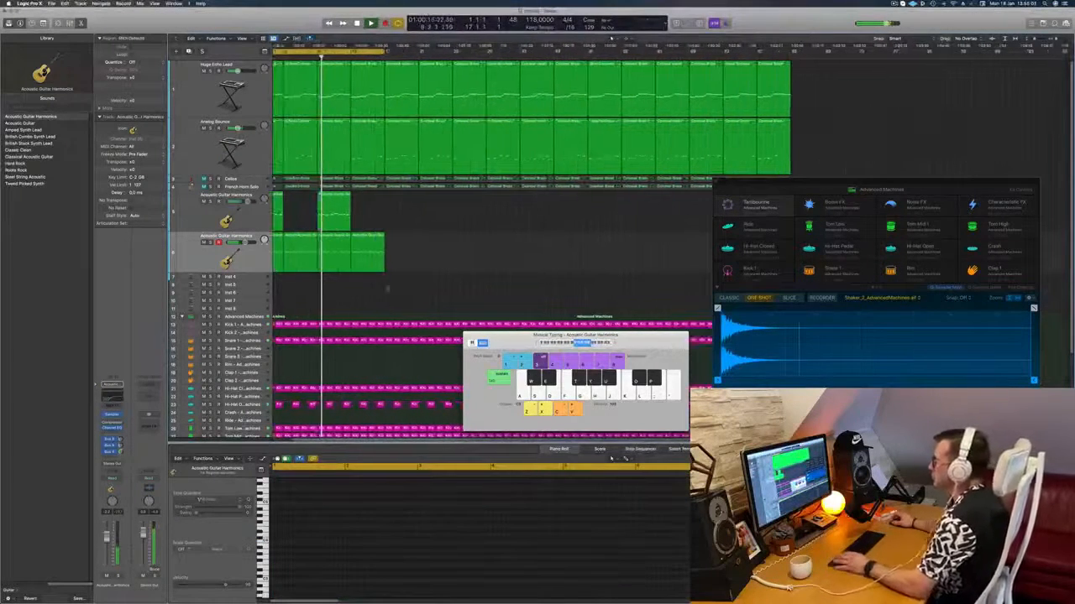
pyautogui.hscroll(-3, 387, 289)
pyautogui.press('Return')
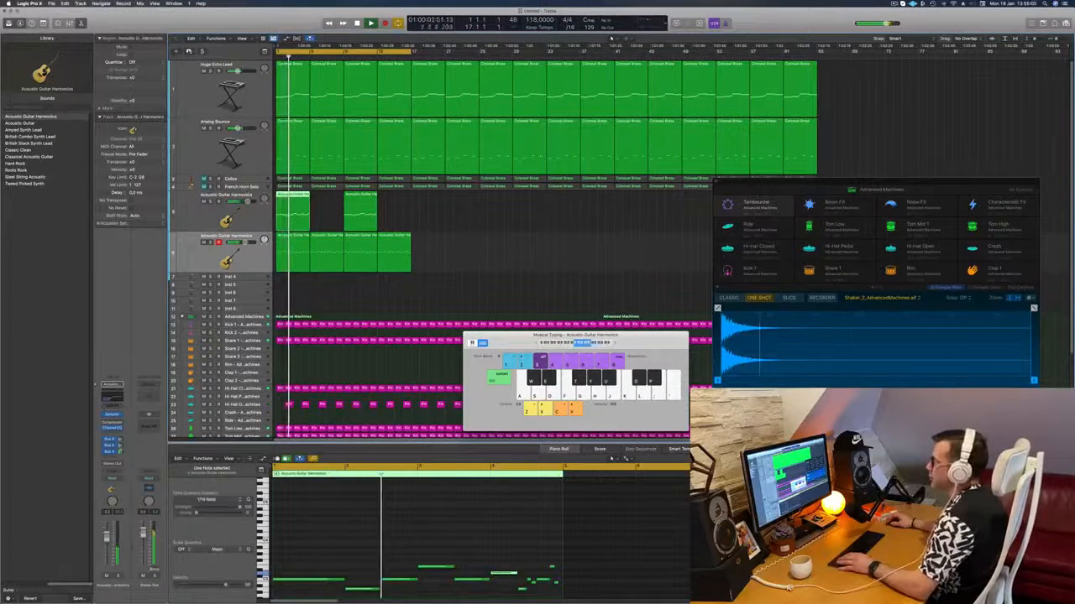
pyautogui.press('super+d')
pyautogui.moveTo(291, 207); pyautogui.dragTo(288, 293)
# Reduce the copied melody region to its closing phrase in the fourth bar and place it at bars 5 and 13.
pyautogui.scroll(-3, 353, 543)
pyautogui.press('space')
pyautogui.scroll(-2, 351, 545)
pyautogui.moveTo(298, 522); pyautogui.dragTo(433, 568)
pyautogui.moveTo(331, 535); pyautogui.dragTo(406, 570)
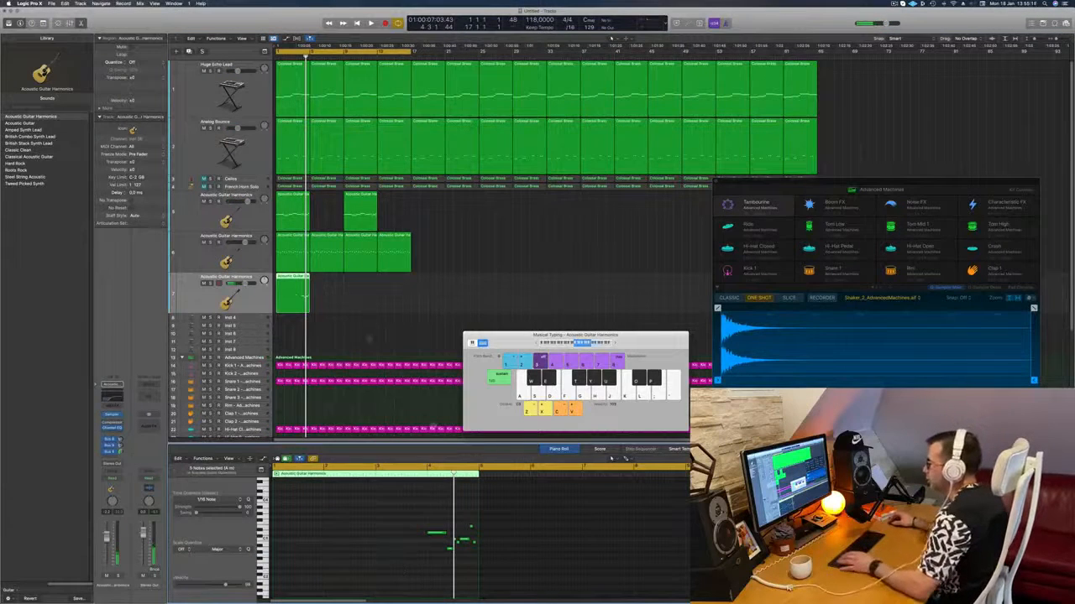
pyautogui.moveTo(296, 283); pyautogui.dragTo(399, 285)
pyautogui.press('space')
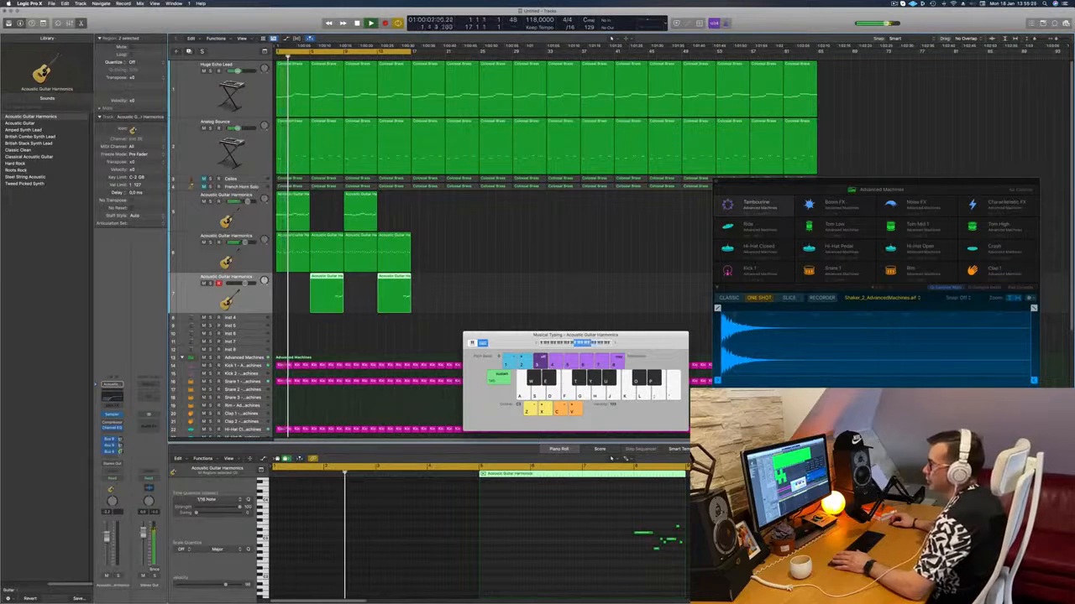
# Load the Steel String Acoustic patch on the third guitar track and play the arrangement with it.
pyautogui.click(25, 177)
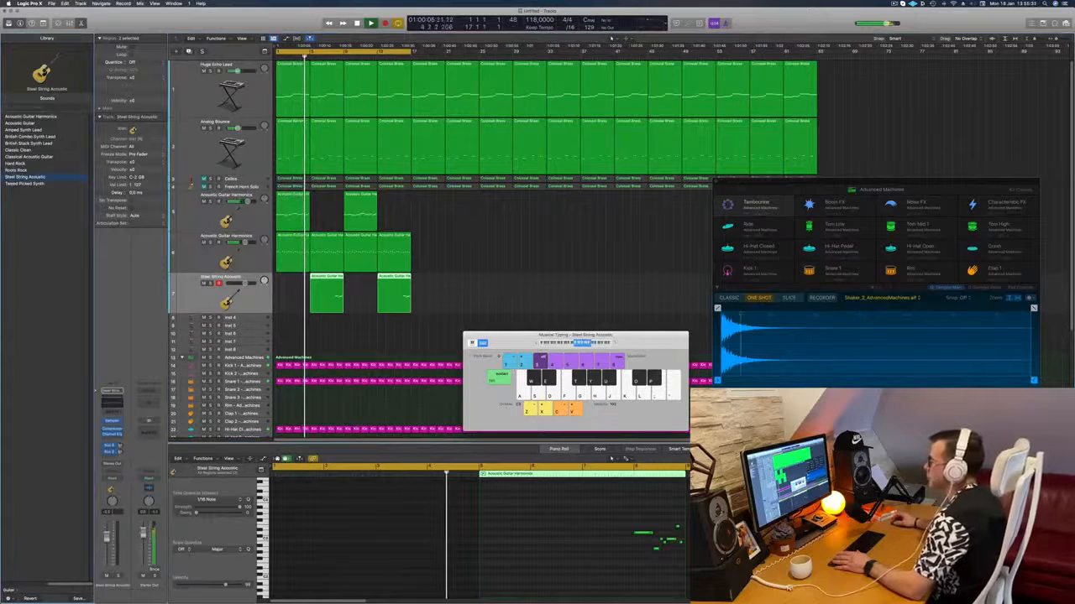
pyautogui.scroll(-3, 439, 253)
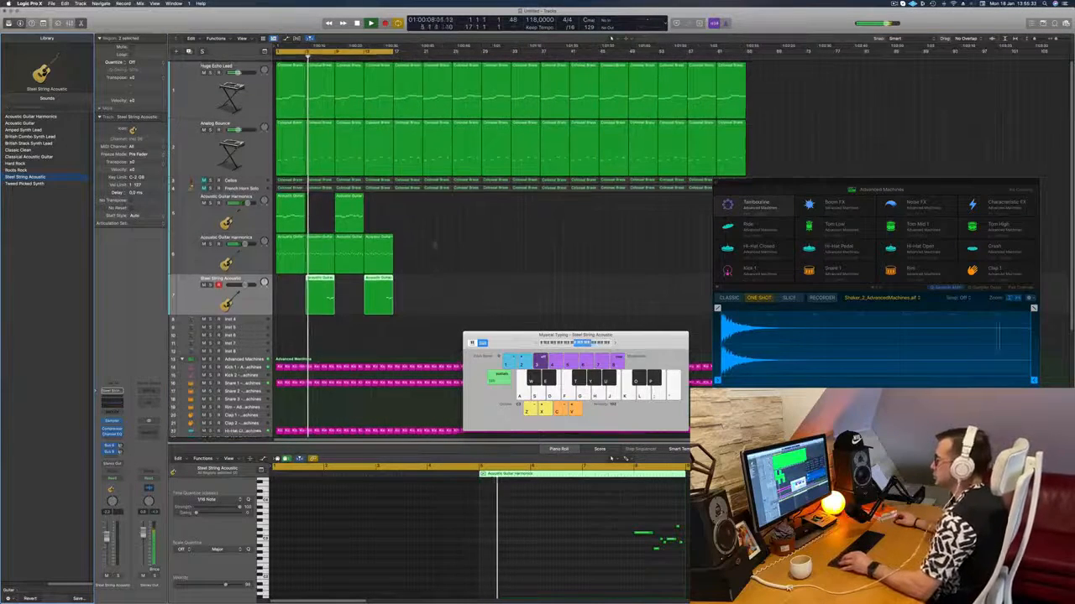
pyautogui.scroll(-3, 433, 241)
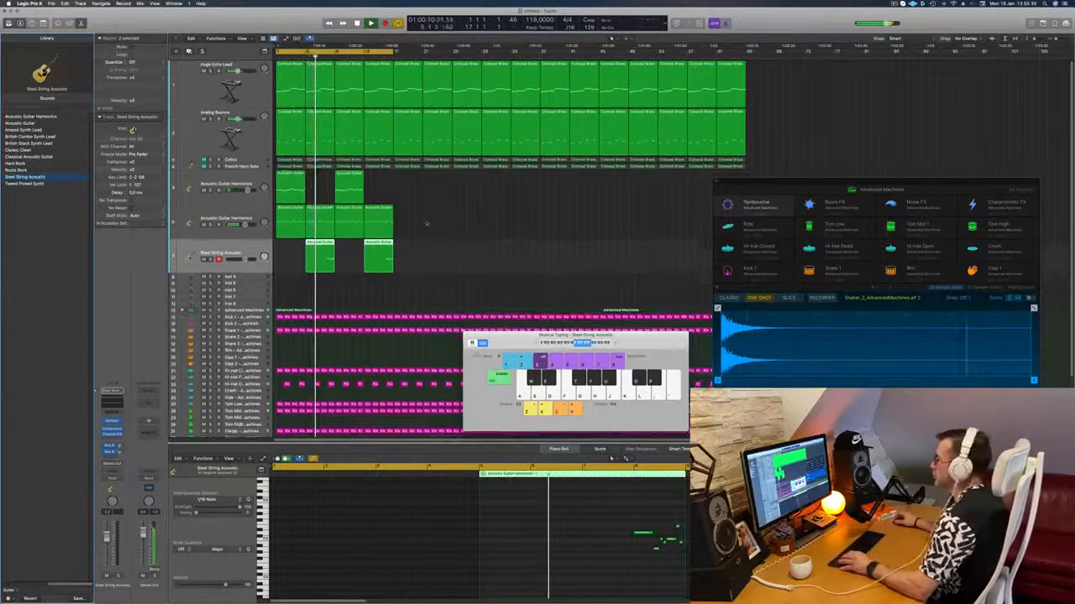
pyautogui.scroll(2, 453, 224)
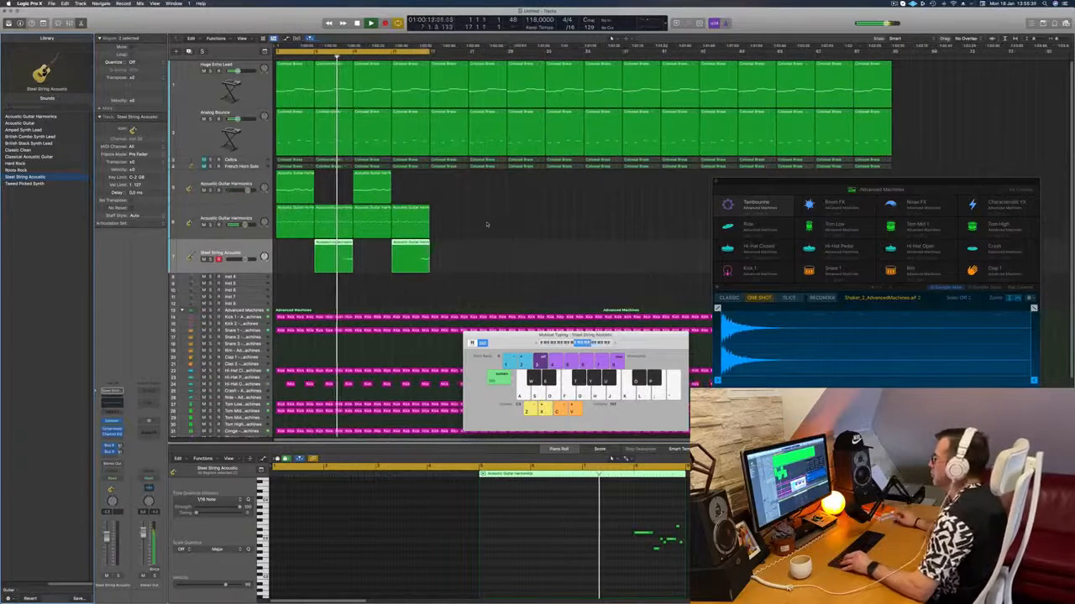
pyautogui.click(488, 224)
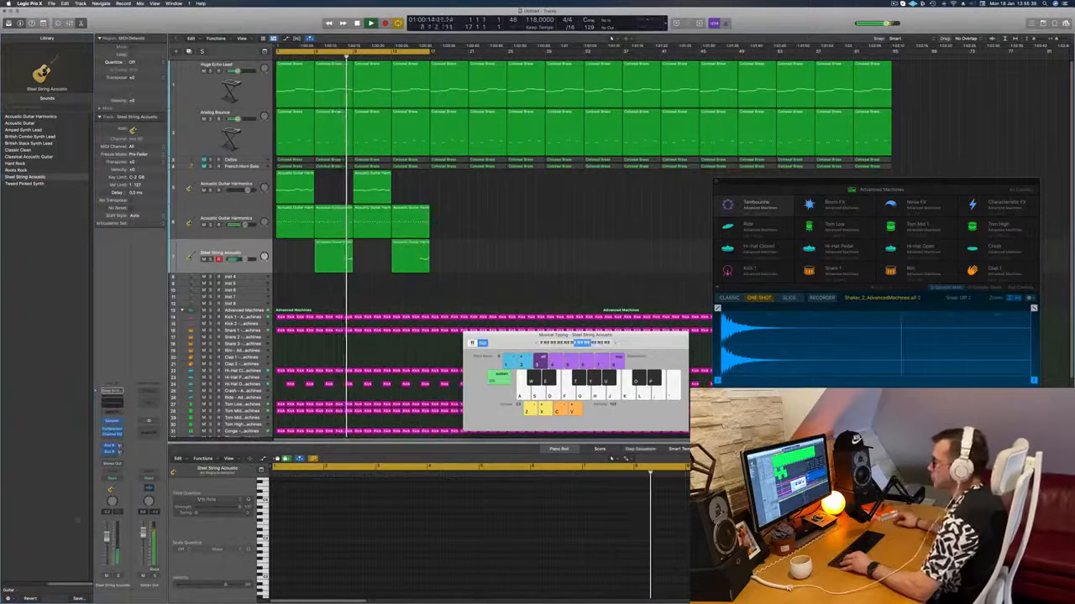
# Add a send from the Steel String Acoustic track to the Small Room/0.3s Wooden Booth bus.
pyautogui.click(109, 458)
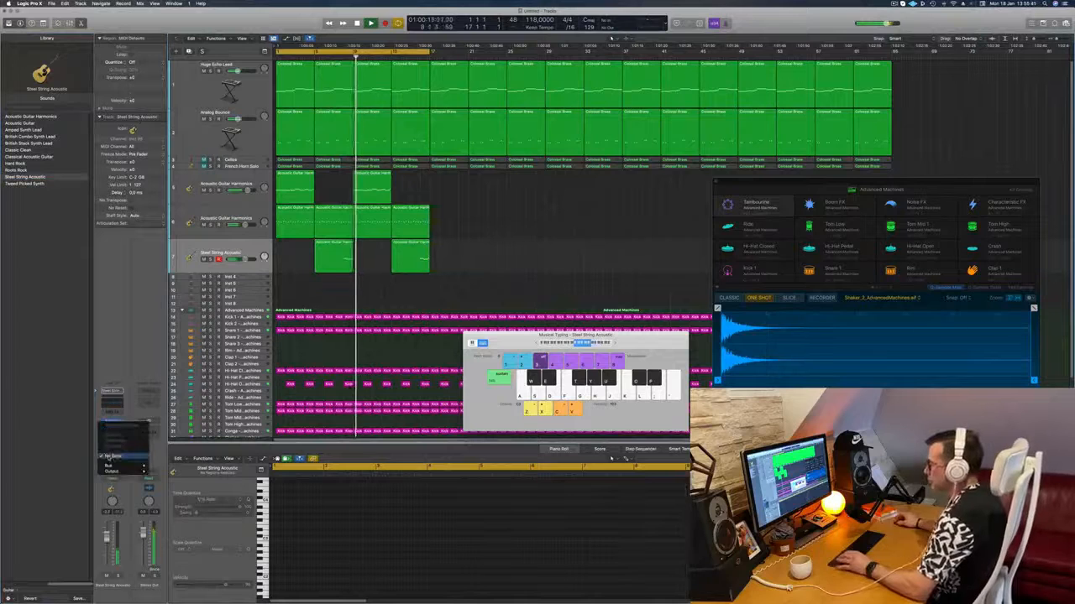
pyautogui.moveTo(121, 466)
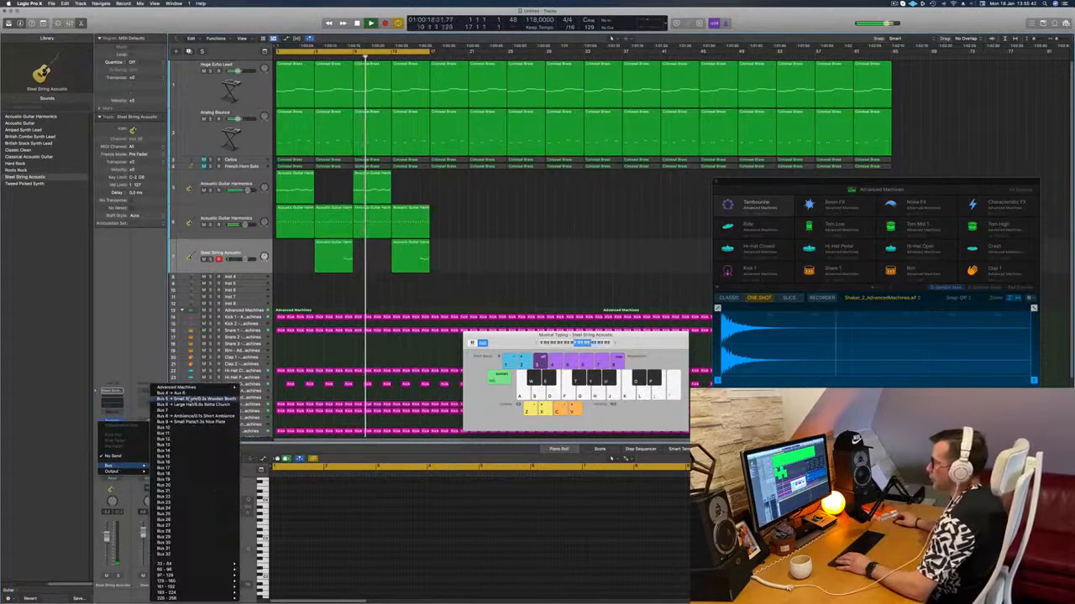
pyautogui.click(193, 399)
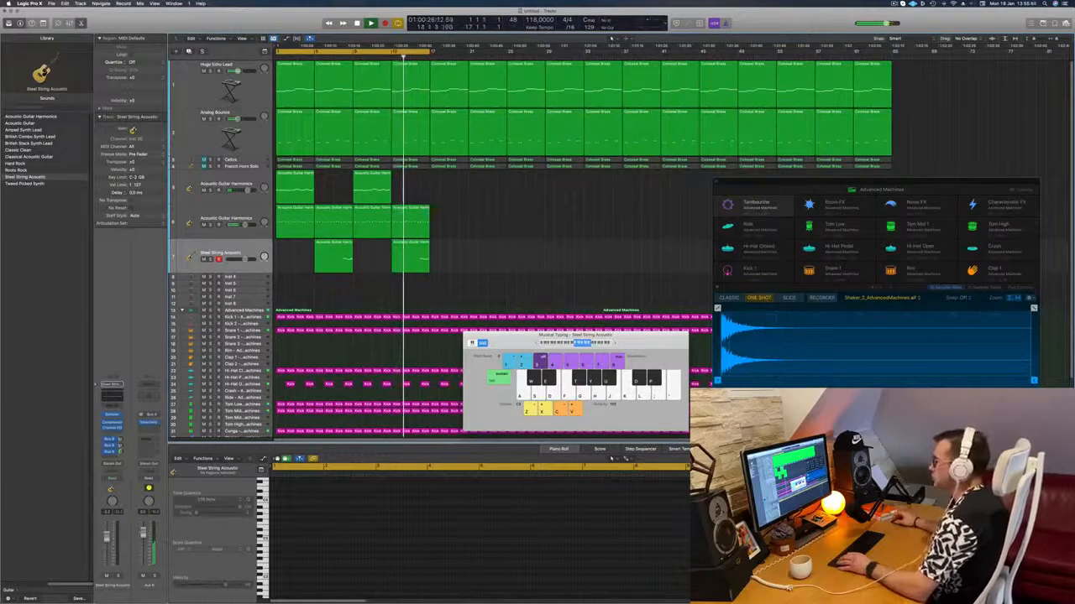
# Lower the repeating-pattern guitar track's volume and switch its patch to Classic Clean.
pyautogui.click(228, 217)
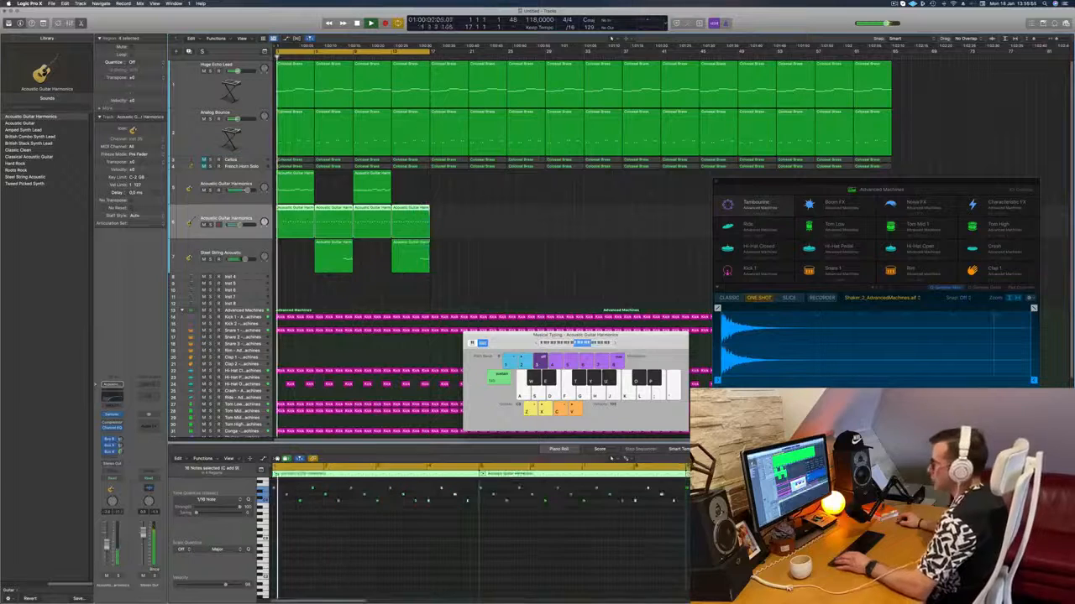
pyautogui.click(339, 57)
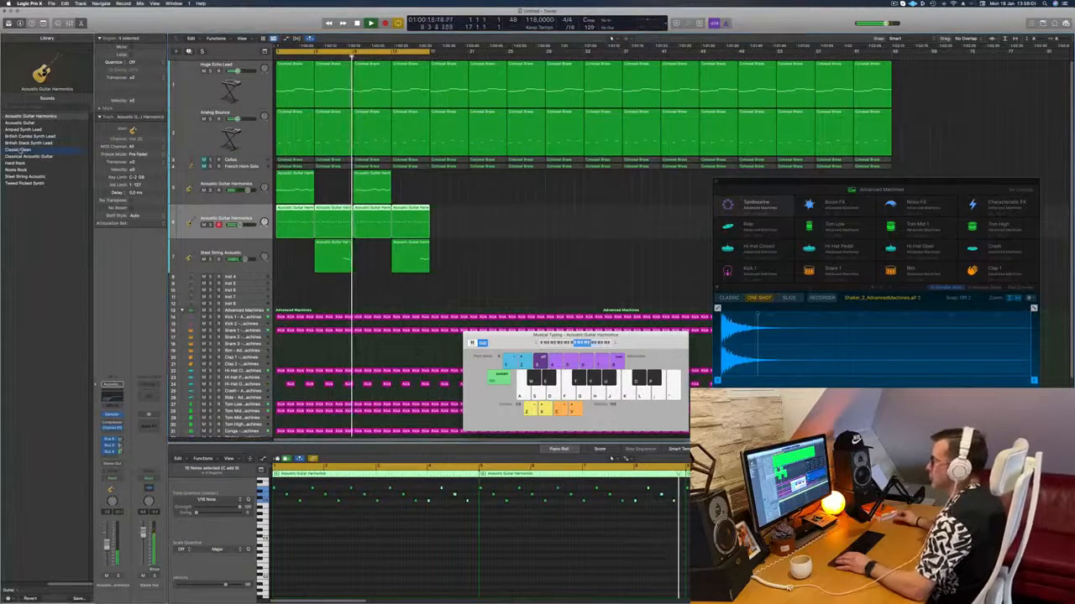
pyautogui.click(20, 150)
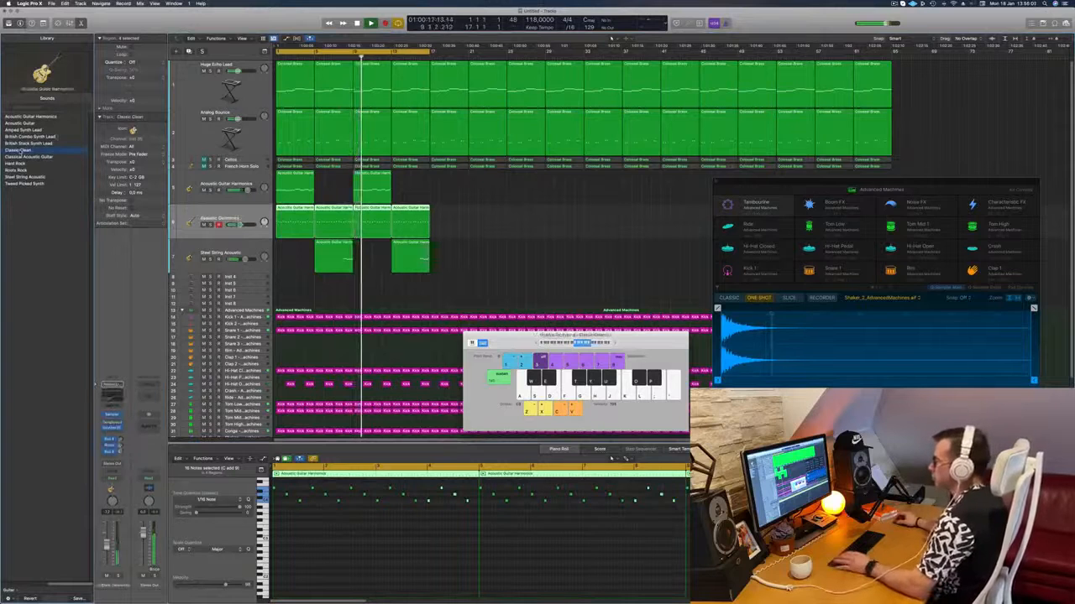
pyautogui.press('Return')
# Try the Amped Synth Lead patch on the third guitar track and add a send from it to Bus 4.
pyautogui.click(344, 57)
pyautogui.click(227, 246)
pyautogui.press('Return')
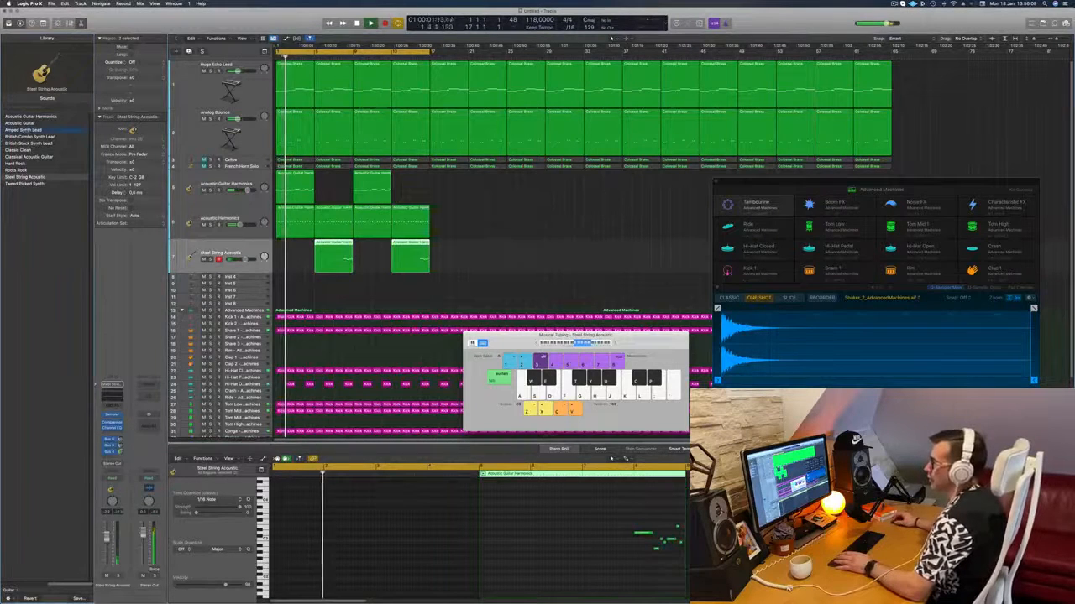
pyautogui.click(25, 130)
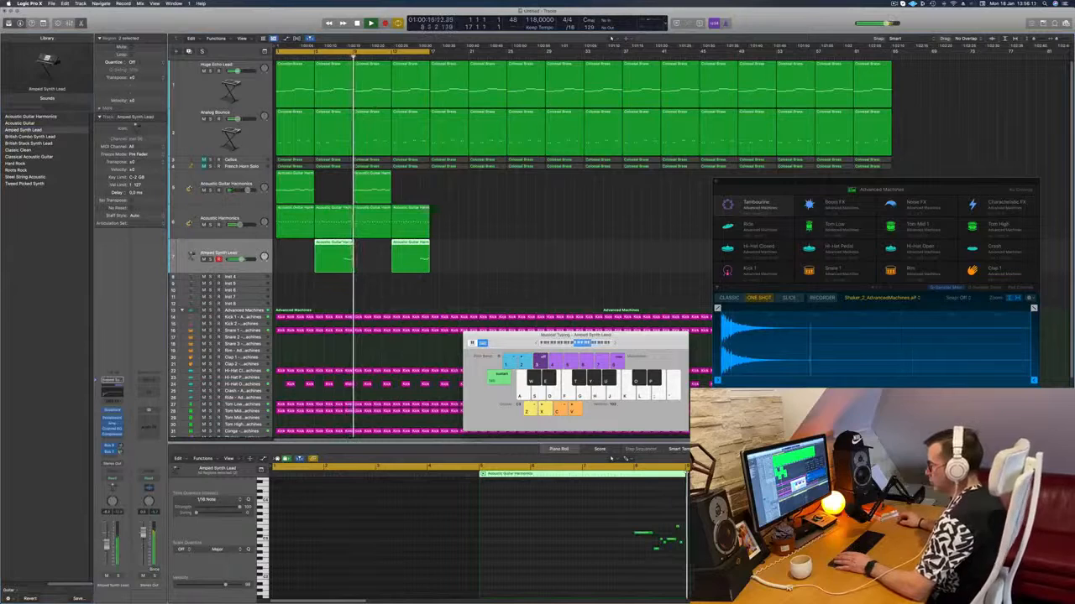
pyautogui.press('Return')
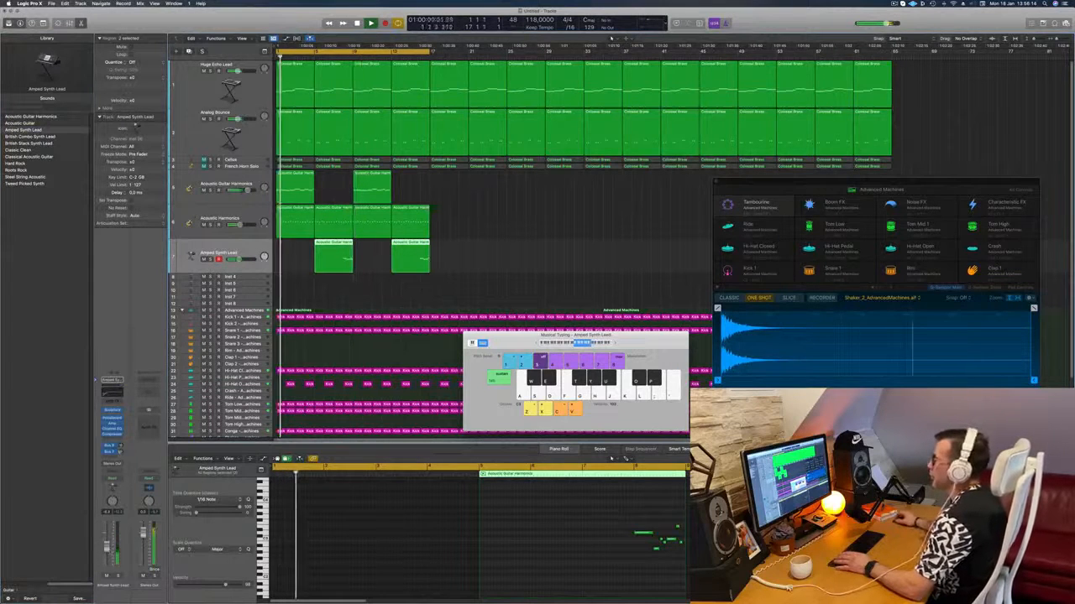
pyautogui.click(314, 290)
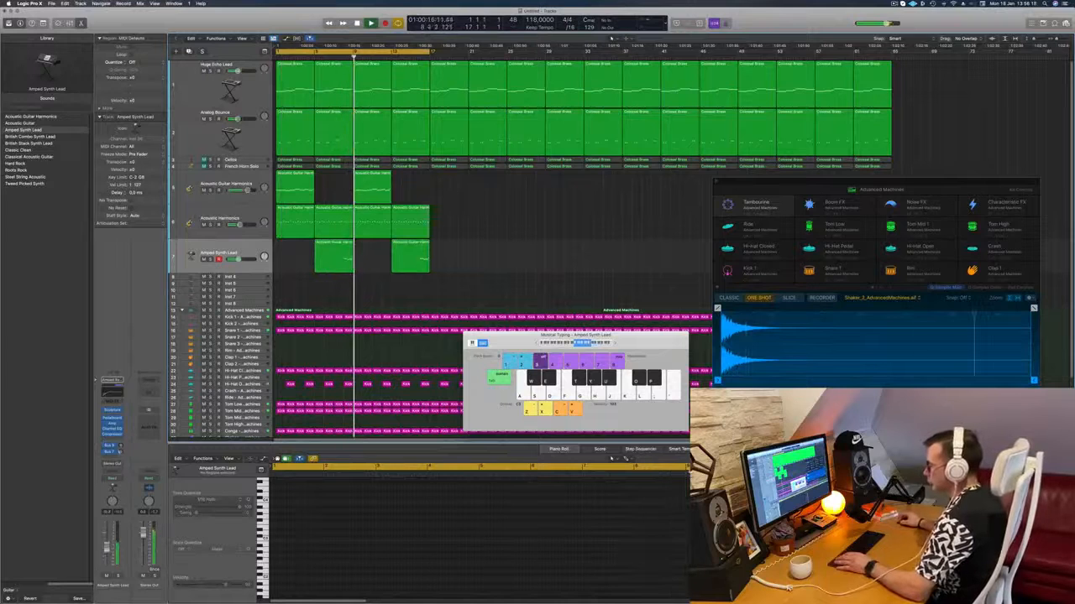
pyautogui.click(110, 458)
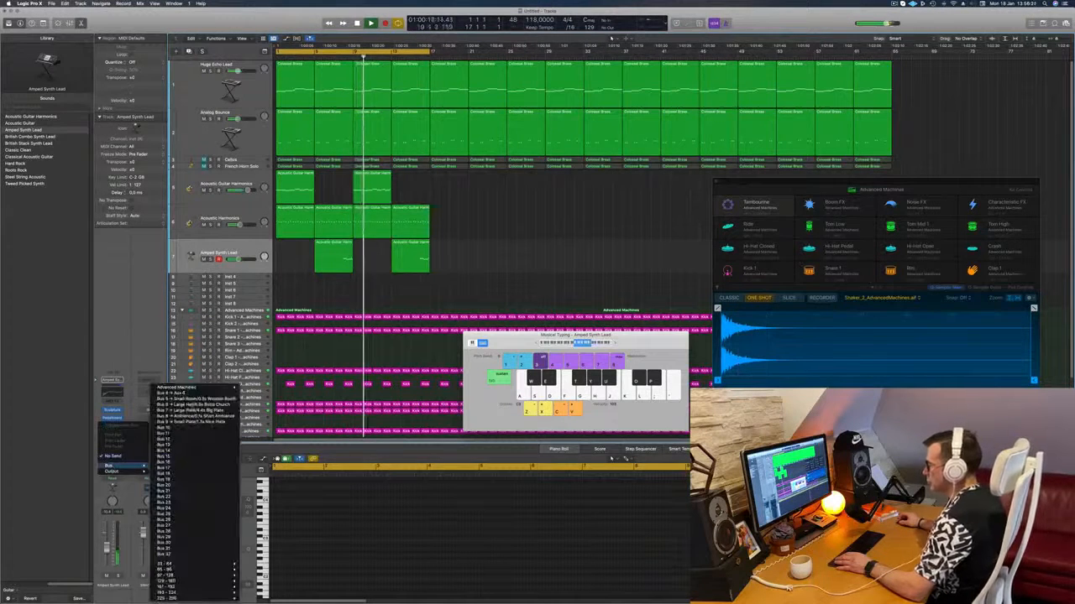
pyautogui.click(196, 393)
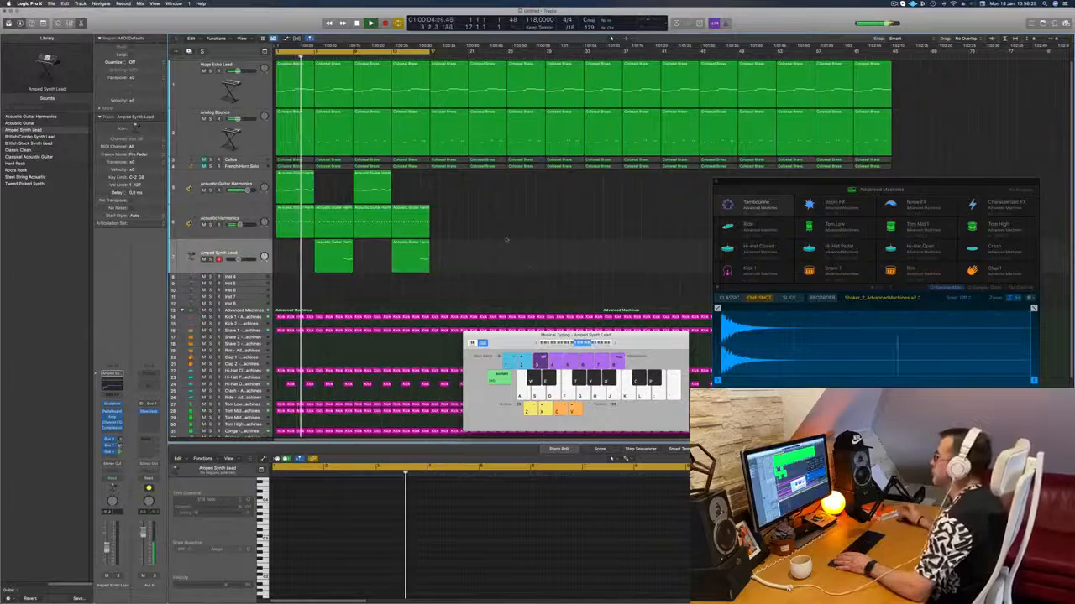
# Listen to the loop and try the Classic Clean patch on the third guitar track.
pyautogui.press('super+Left')
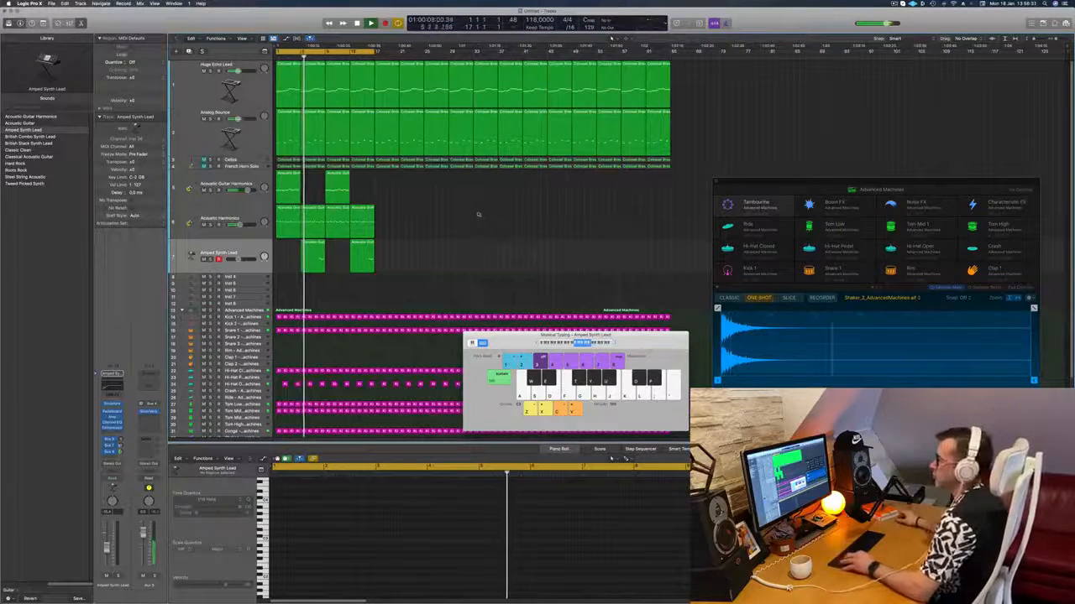
pyautogui.press('super+Right')
pyautogui.scroll(4, 487, 215)
pyautogui.scroll(-3, 507, 216)
pyautogui.scroll(2, 511, 216)
pyautogui.scroll(1, 525, 215)
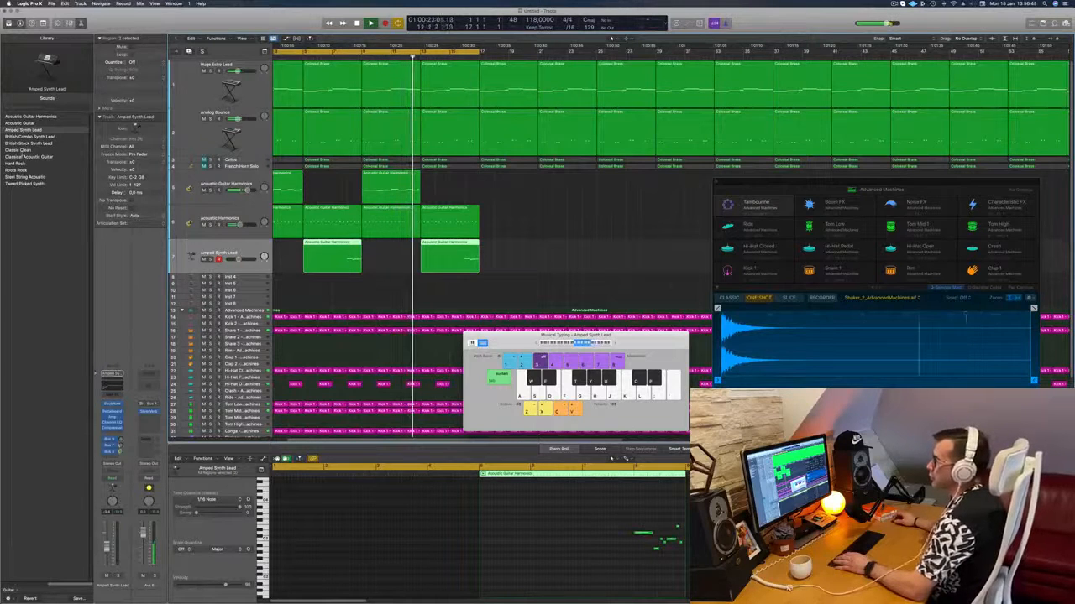
pyautogui.click(20, 151)
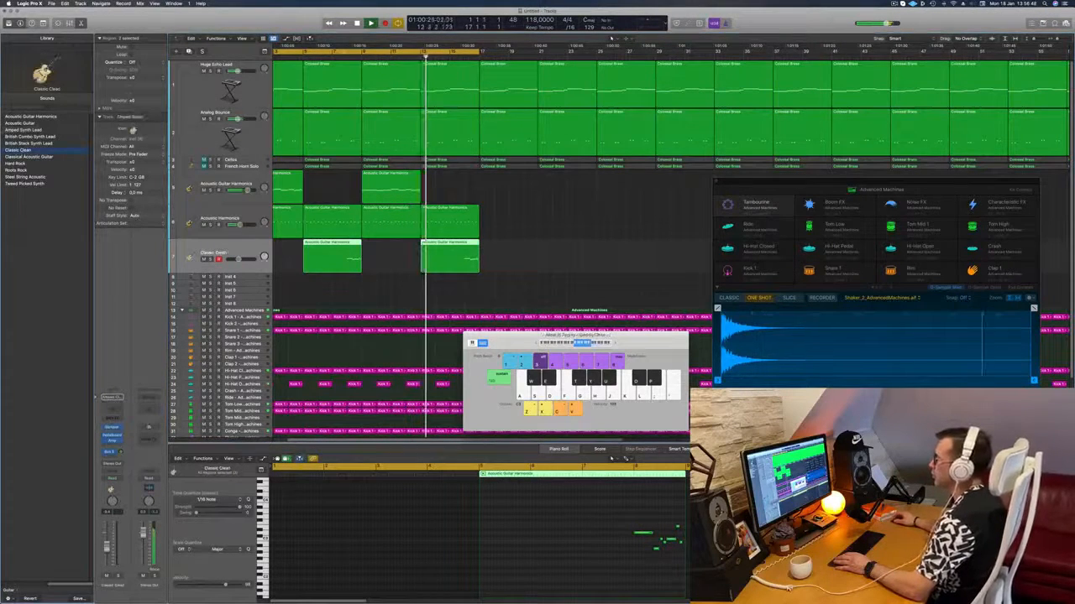
pyautogui.click(348, 57)
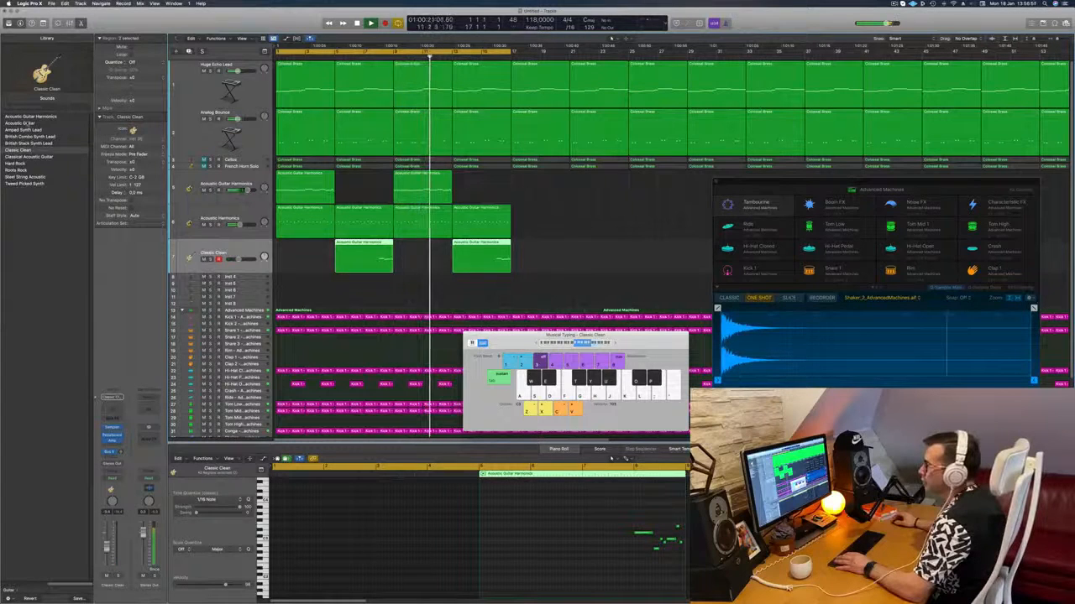
# Load the Classical Acoustic Guitar patch on the third guitar track and add a send from it to Bus 4.
pyautogui.click(33, 156)
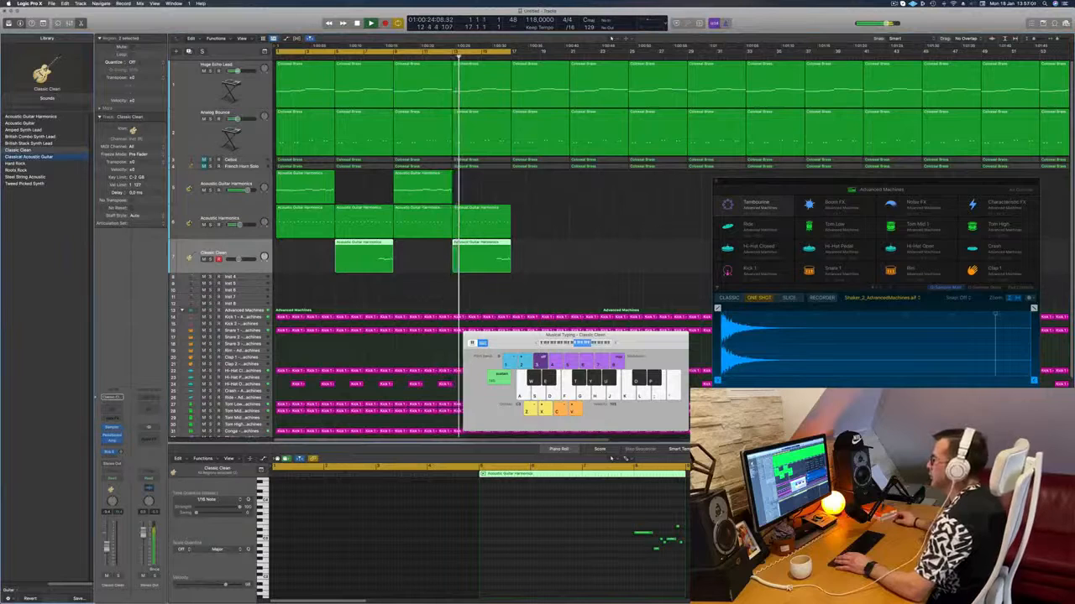
pyautogui.click(372, 57)
pyautogui.click(110, 457)
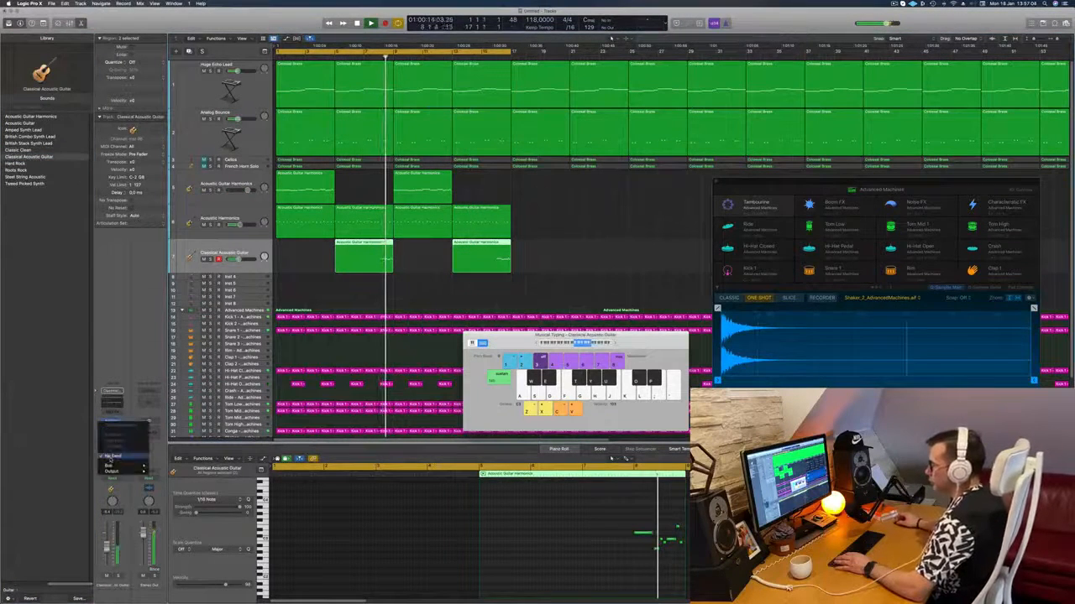
pyautogui.moveTo(112, 466)
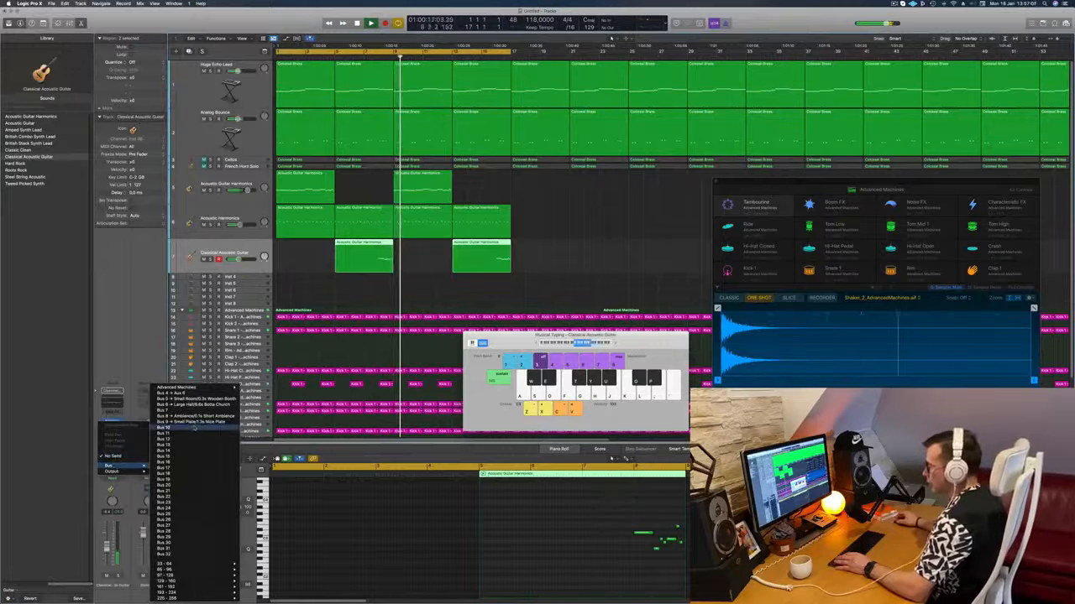
pyautogui.click(189, 393)
pyautogui.click(375, 58)
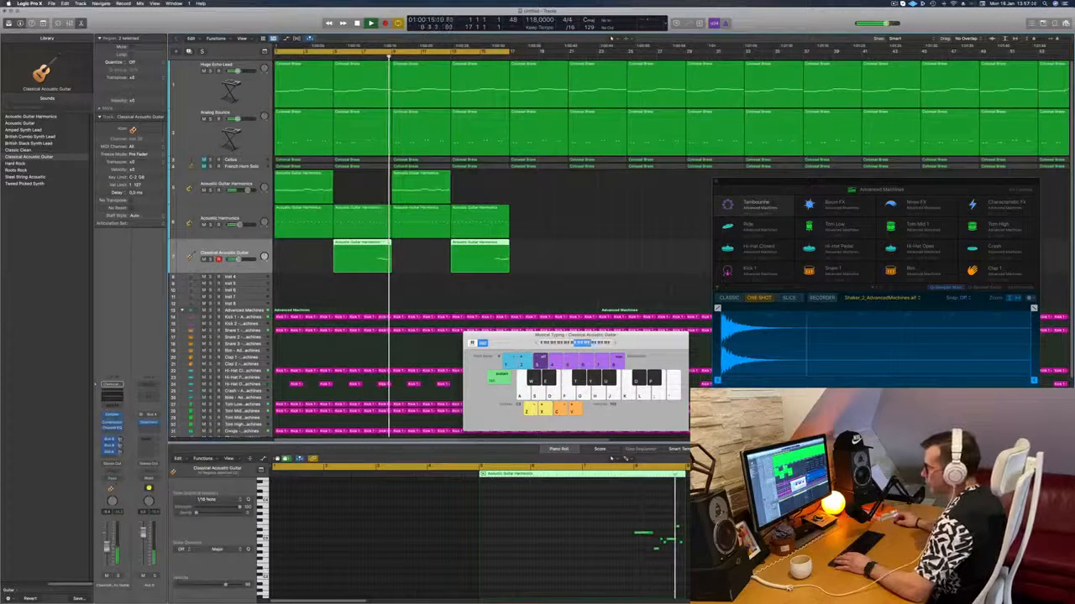
pyautogui.press('Return')
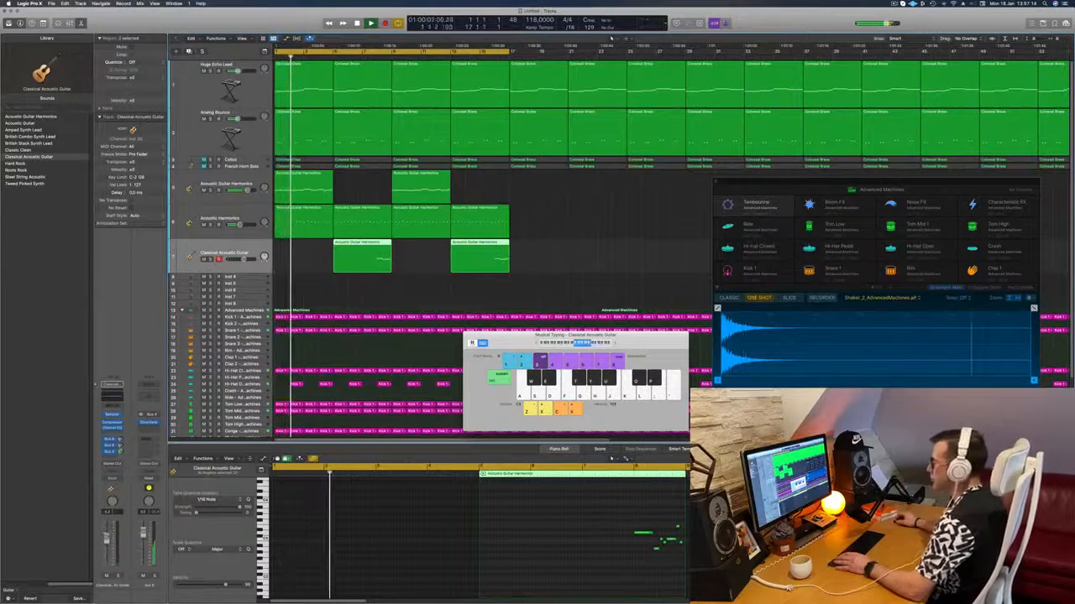
# Play the arrangement with all three guitar parts and raise the Classical Acoustic Guitar track's volume slightly.
pyautogui.click(288, 289)
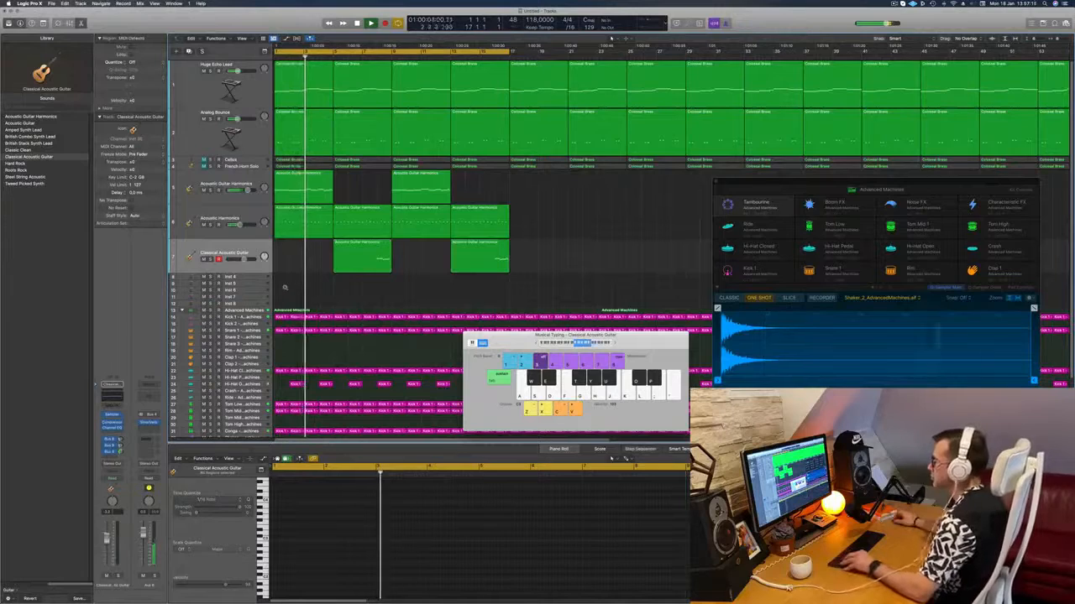
pyautogui.scroll(-4, 288, 292)
pyautogui.scroll(-2, 294, 271)
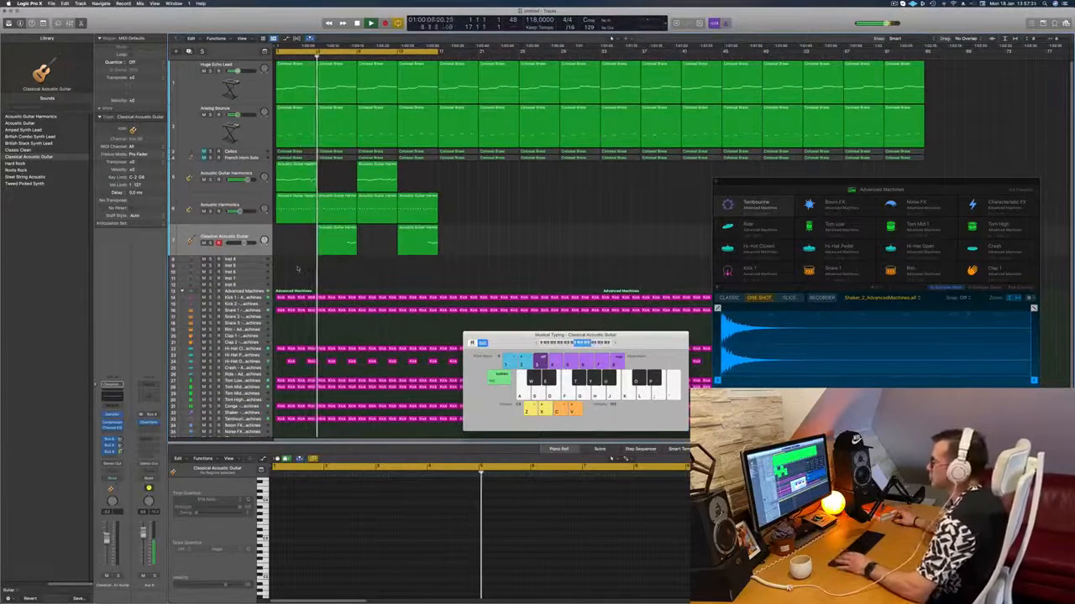
pyautogui.scroll(-1, 296, 267)
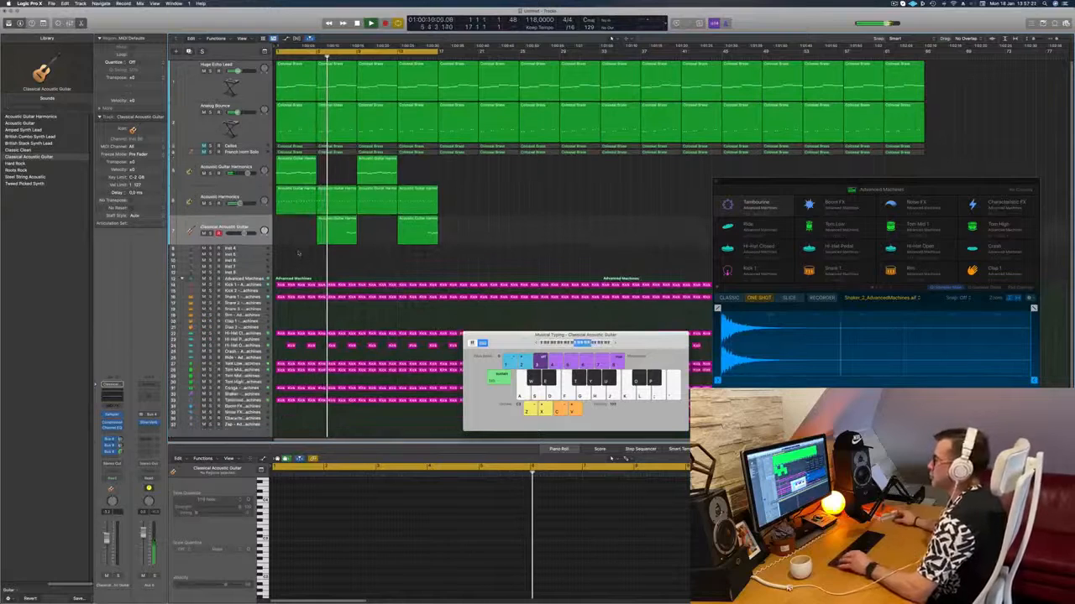
pyautogui.click(222, 200)
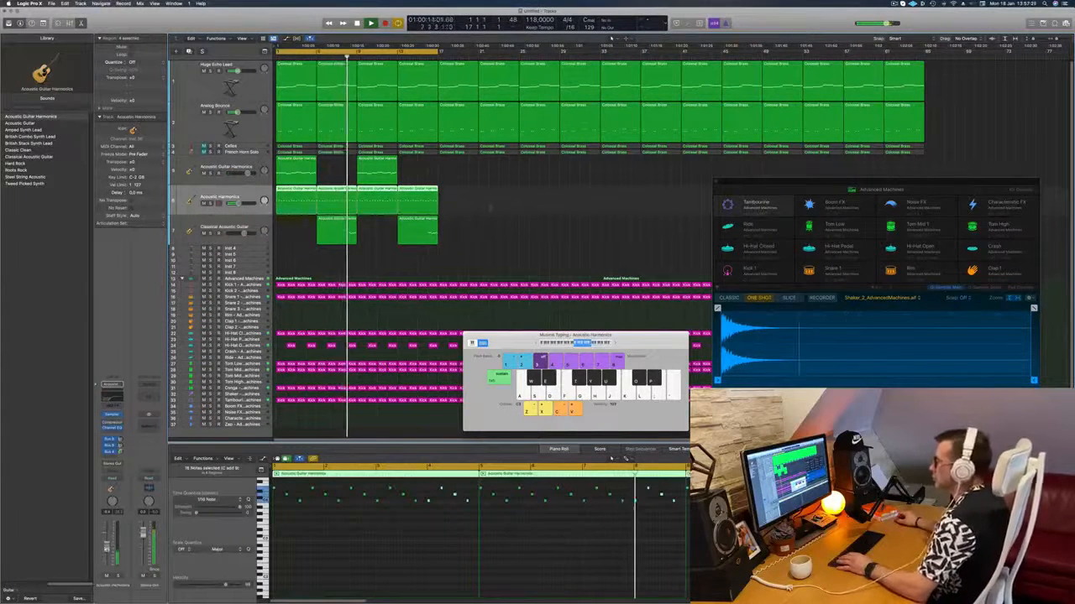
pyautogui.click(492, 206)
pyautogui.click(223, 228)
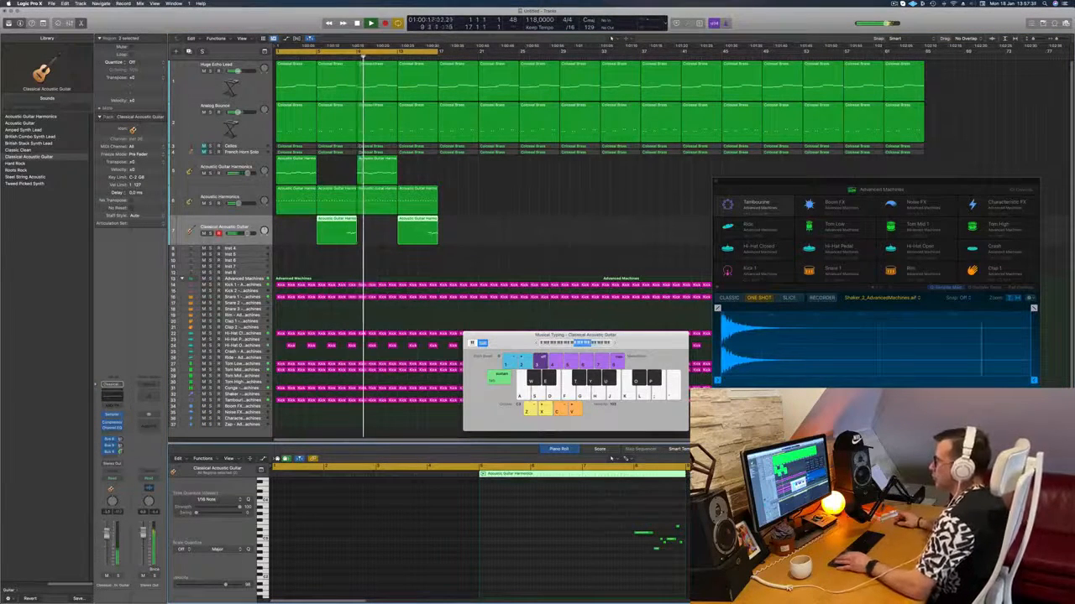
pyautogui.press('Return')
pyautogui.click(301, 252)
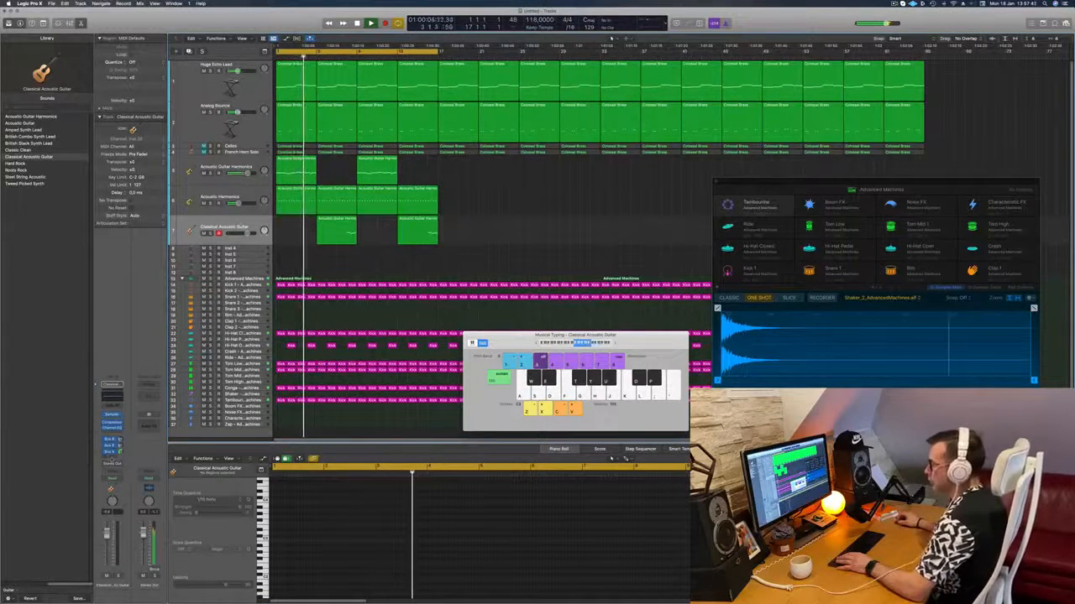
# Add a send from the Classical Acoustic Guitar track to Bus 7 and insert a stereo Tape Delay on the bus's aux channel.
pyautogui.click(111, 458)
pyautogui.moveTo(114, 466)
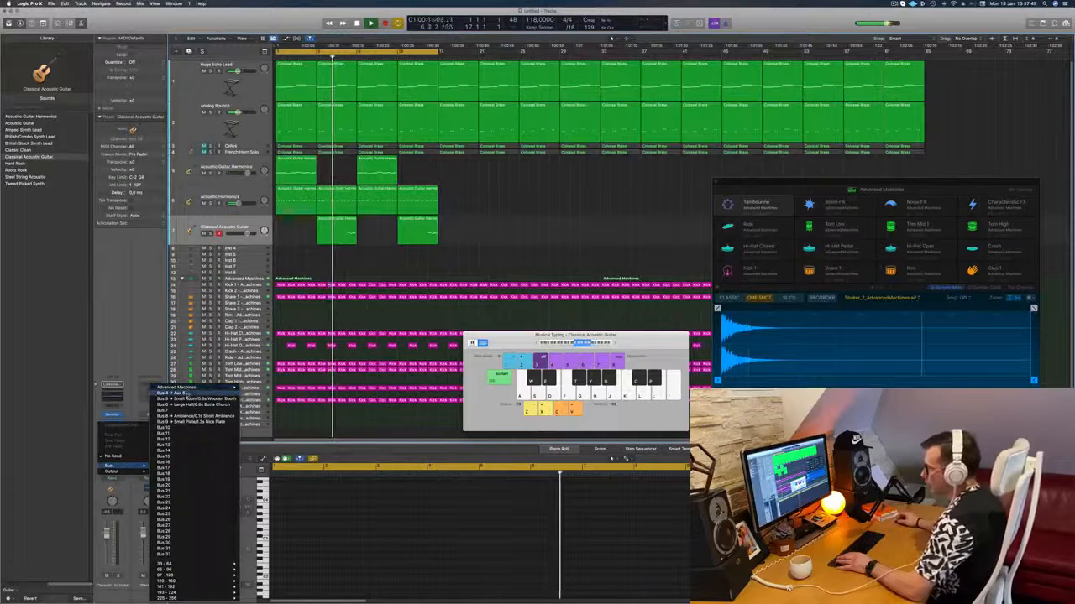
pyautogui.click(172, 411)
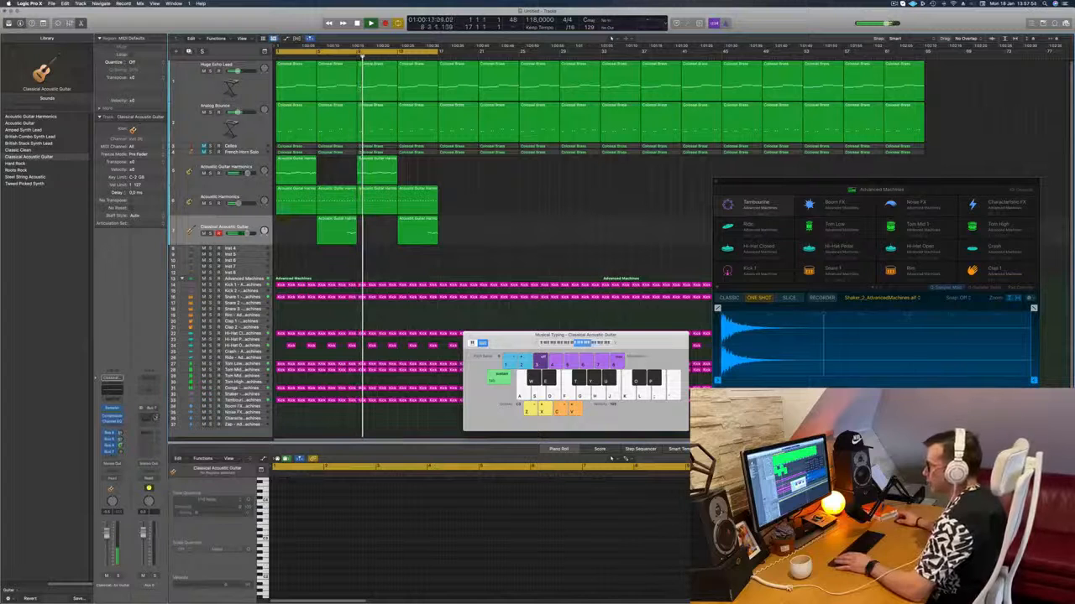
pyautogui.click(148, 416)
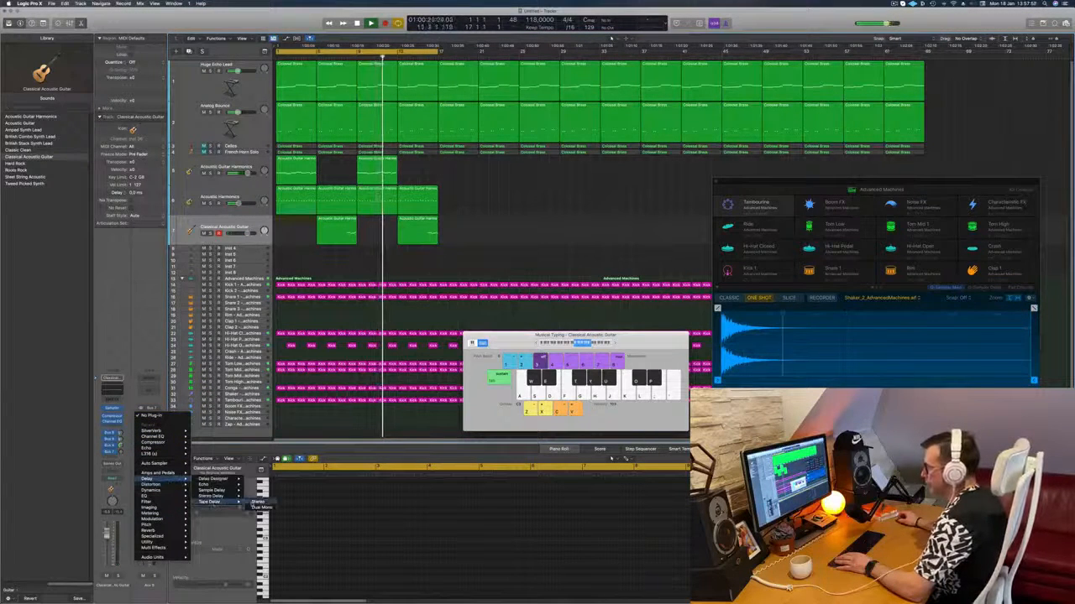
pyautogui.click(257, 502)
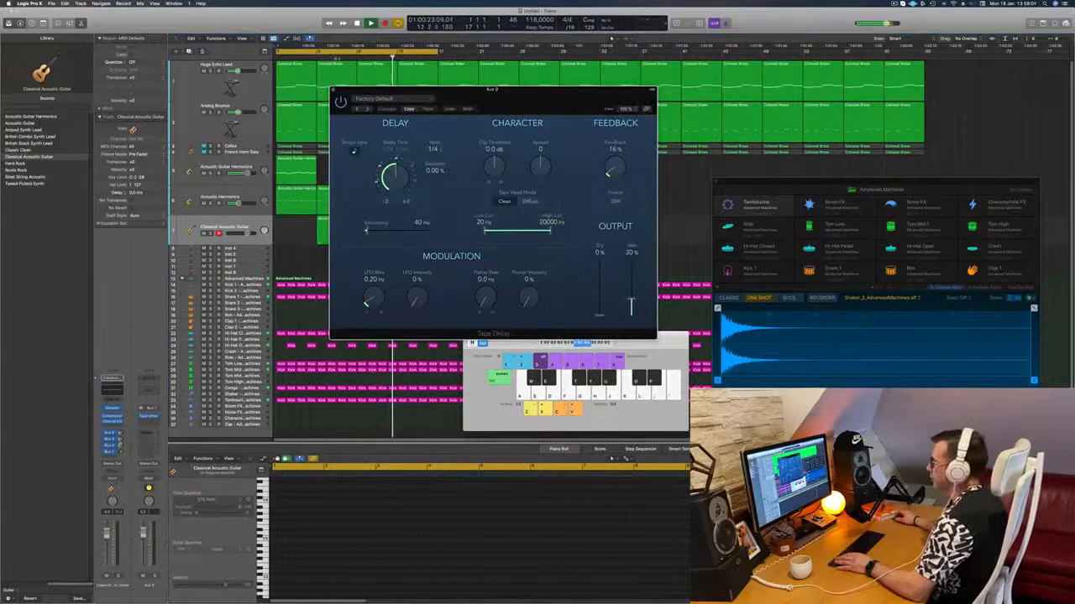
# Set the Tape Delay's wet output to 100% and its feedback to 49%, then close the plug-in window.
pyautogui.moveTo(631, 303); pyautogui.dragTo(630, 260)
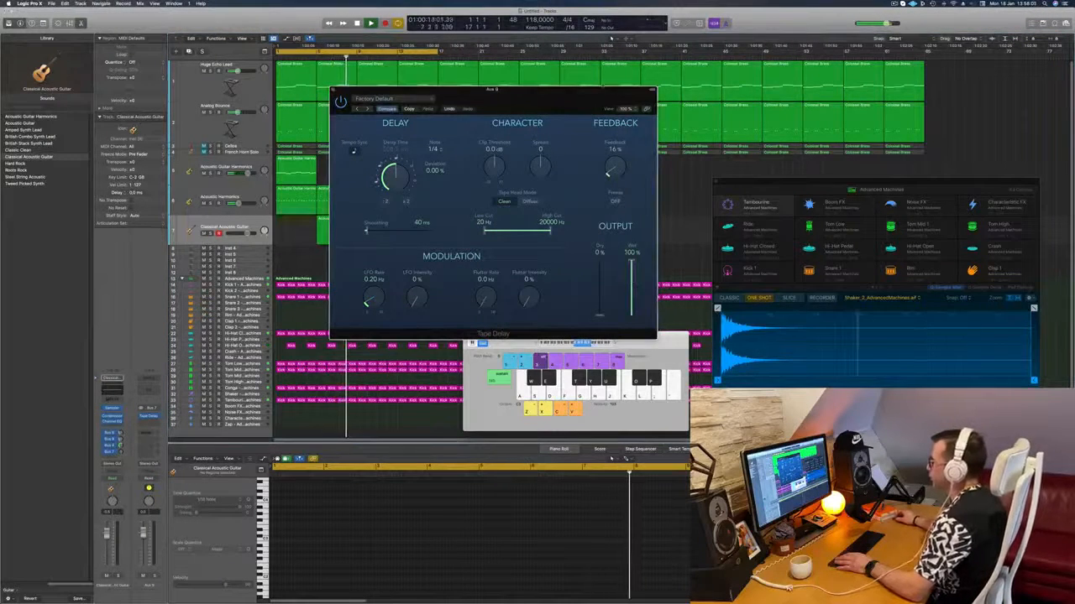
pyautogui.moveTo(470, 89); pyautogui.dragTo(816, 122)
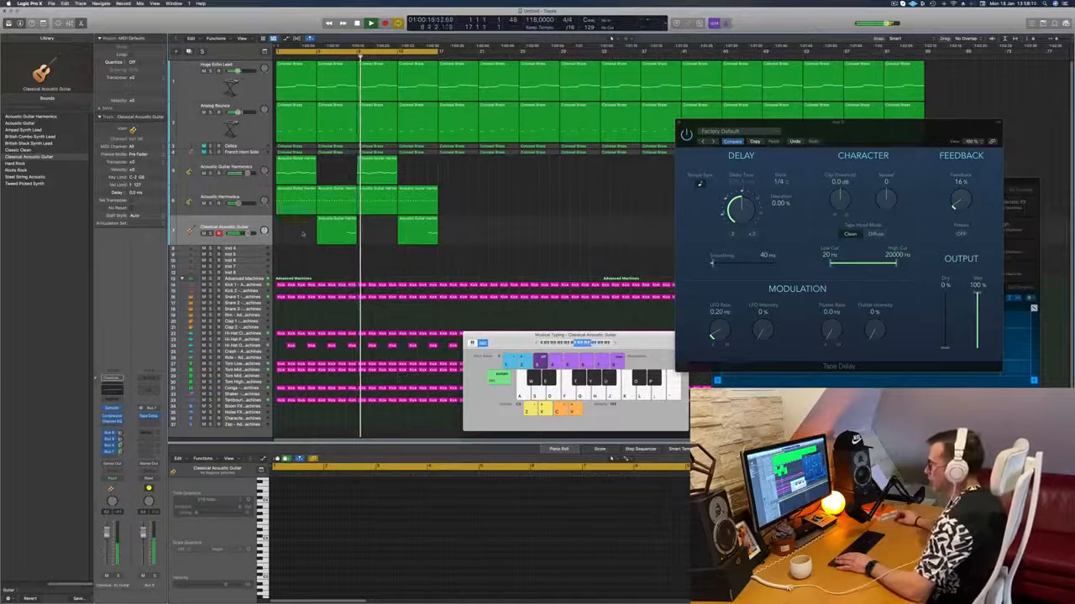
pyautogui.moveTo(816, 123); pyautogui.dragTo(576, 196)
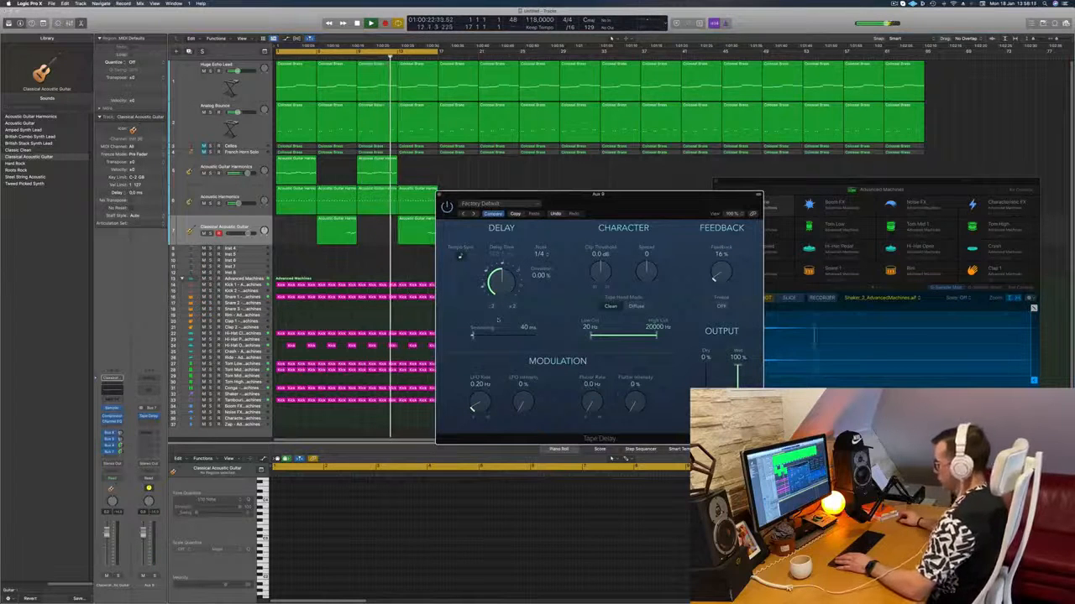
pyautogui.moveTo(720, 273); pyautogui.dragTo(721, 265)
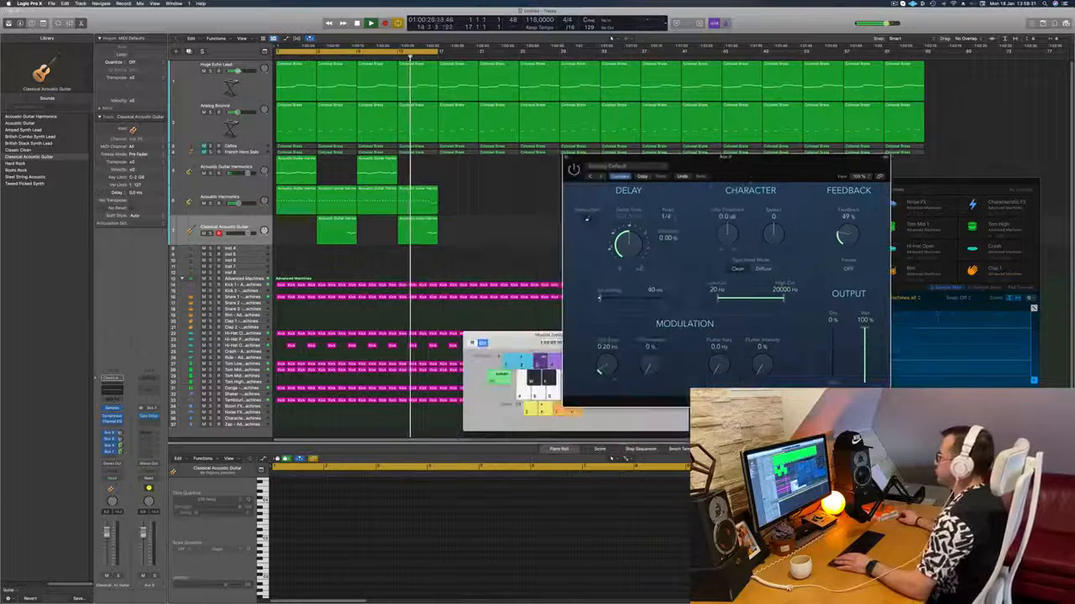
pyautogui.moveTo(741, 159); pyautogui.dragTo(656, 229)
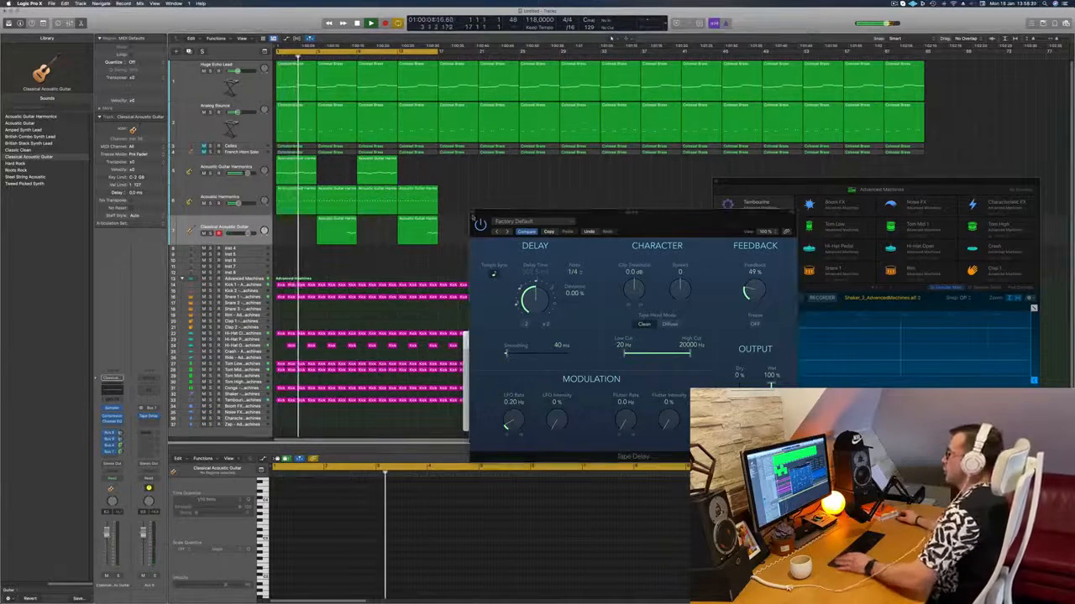
pyautogui.click(473, 217)
# Play the arrangement from the start with the Cellos track selected and open its Channel EQ with the analyzer on.
pyautogui.scroll(-2, 438, 202)
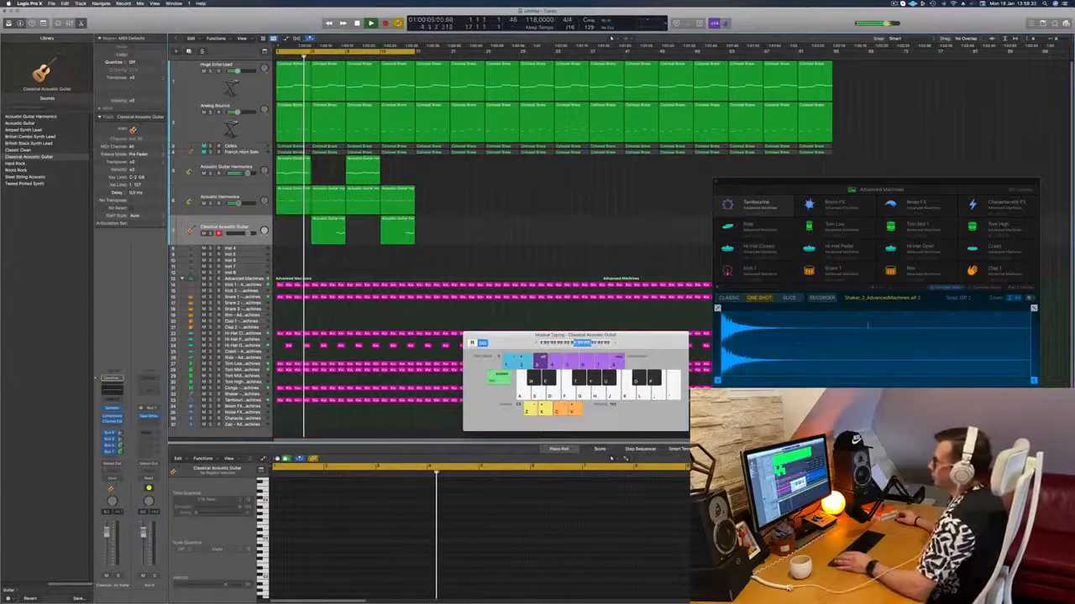
pyautogui.click(243, 147)
pyautogui.press('Return')
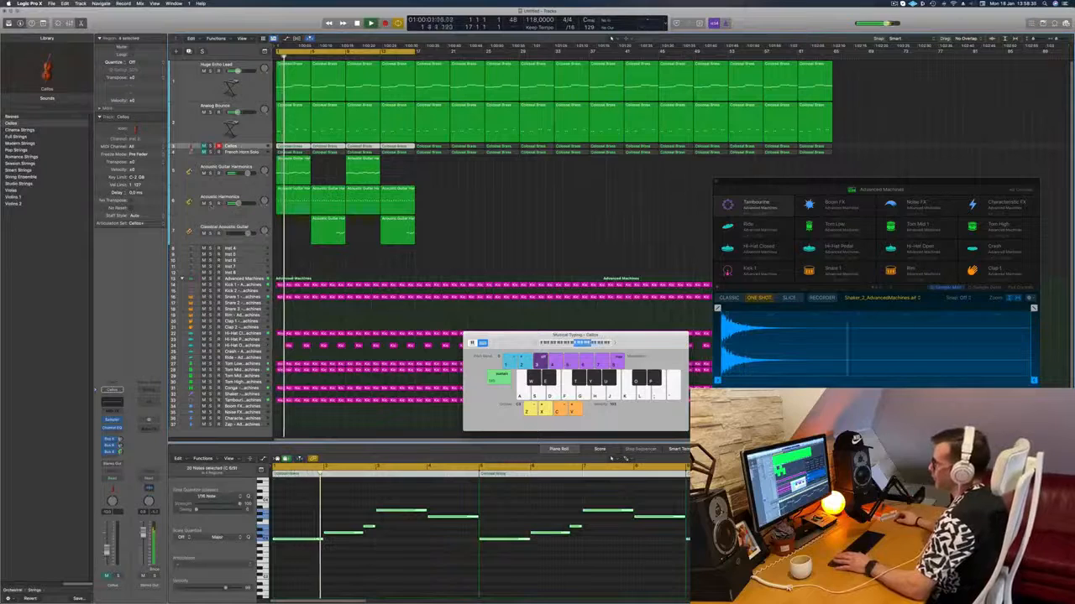
pyautogui.click(210, 203)
pyautogui.click(211, 203)
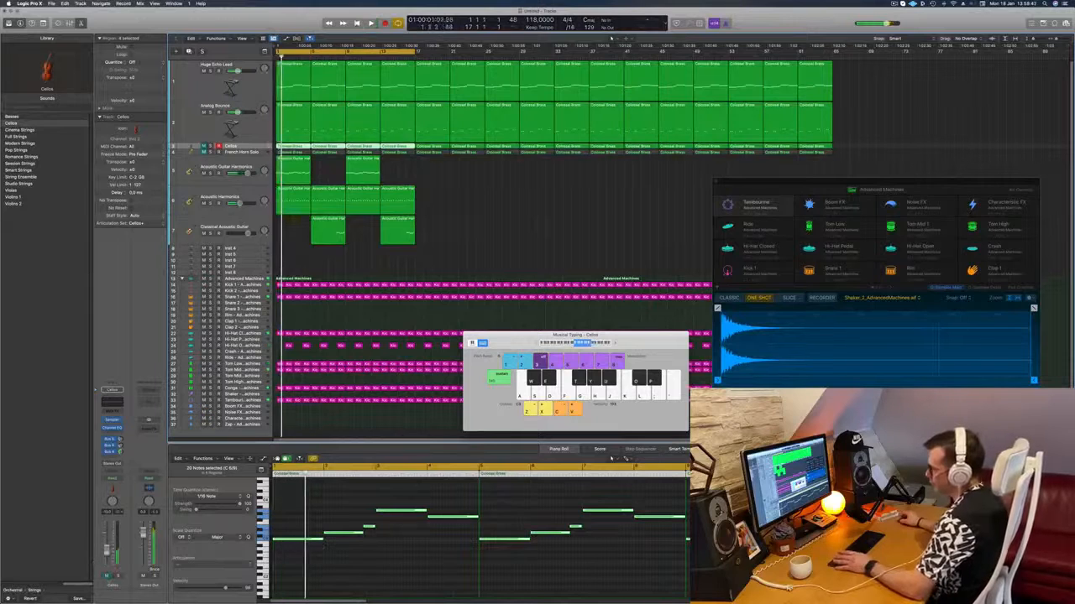
pyautogui.click(111, 402)
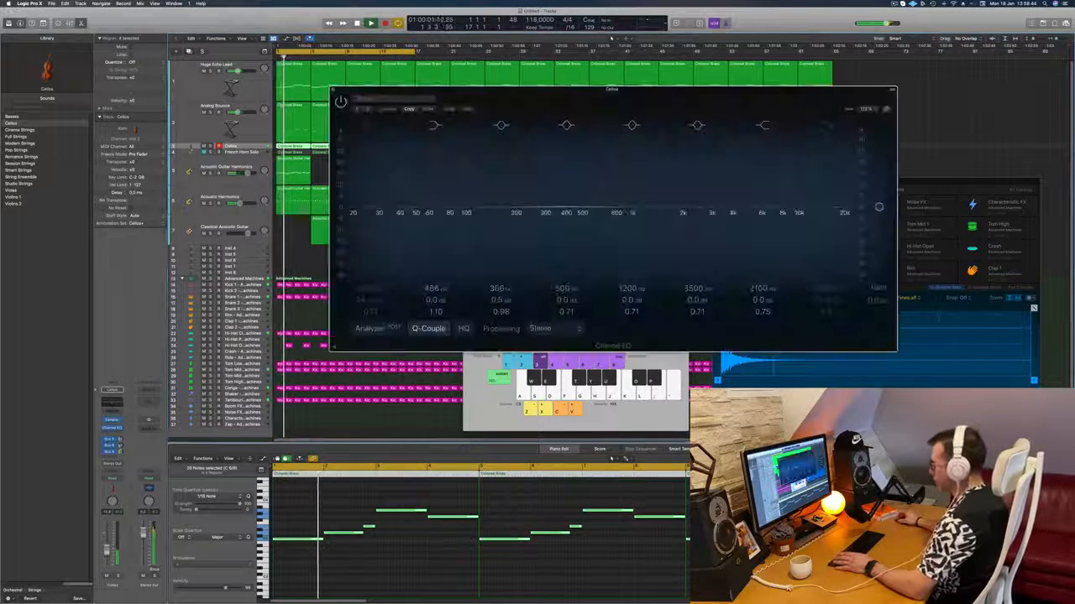
pyautogui.click(370, 328)
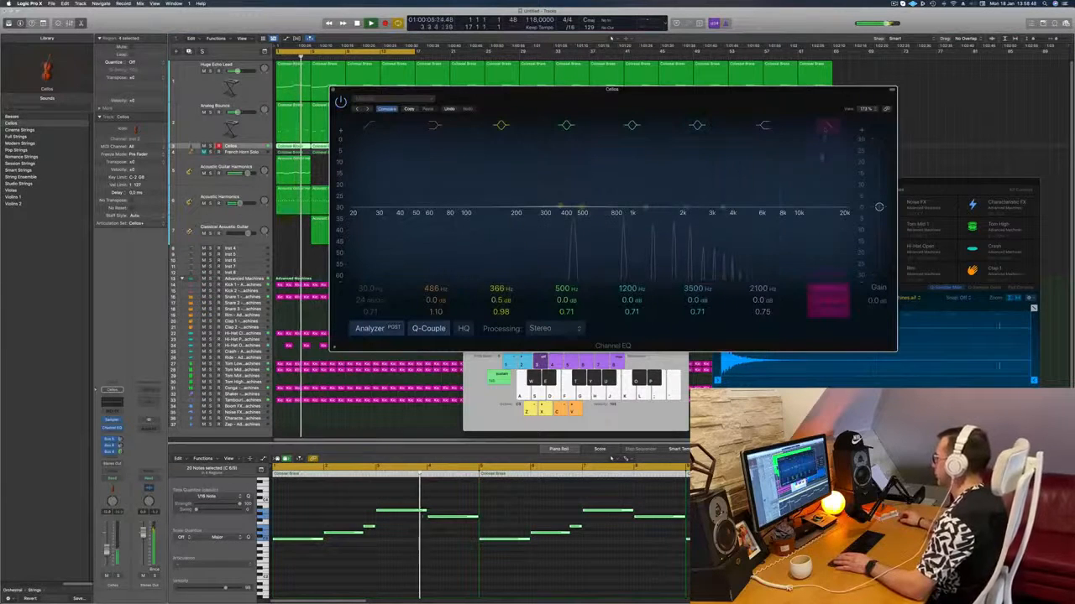
# Try a 1350 Hz high cut on the Cellos EQ, switch it off, and set the high shelf to 2280 Hz at 0.6 dB.
pyautogui.moveTo(836, 211); pyautogui.dragTo(621, 194)
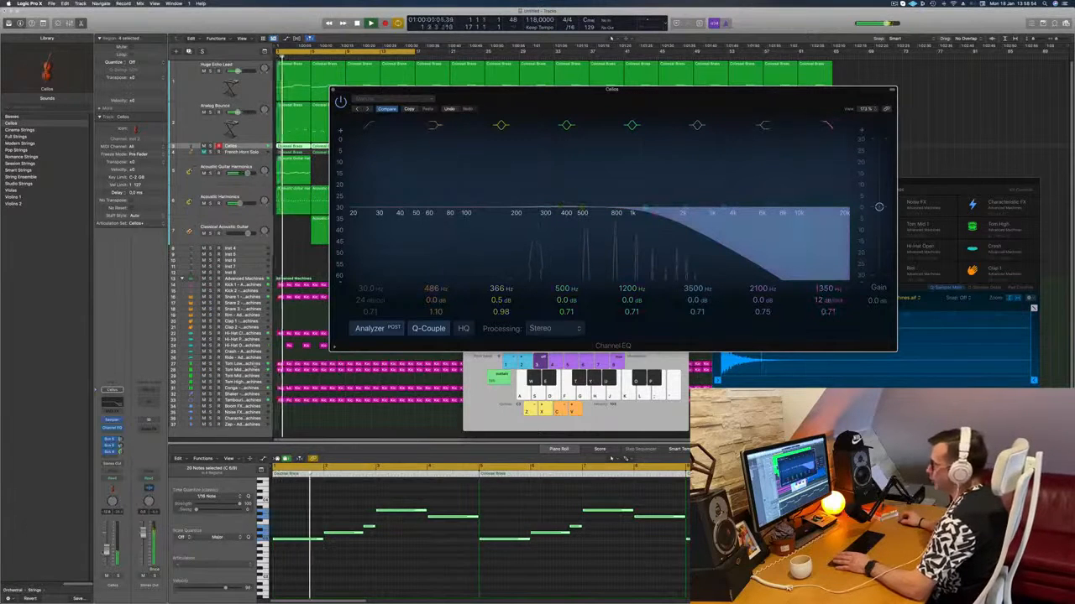
pyautogui.click(827, 125)
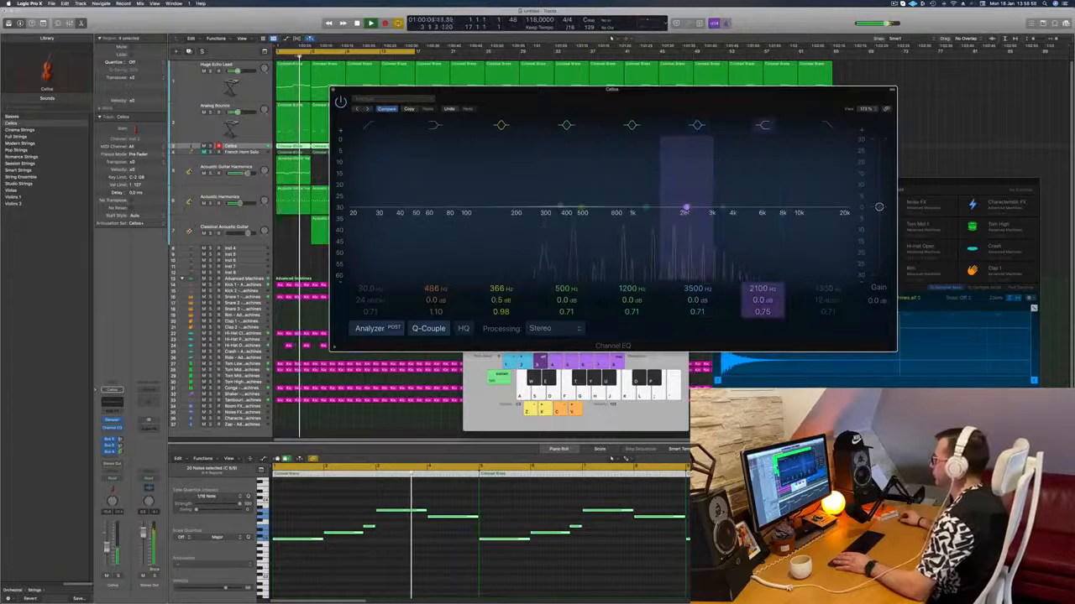
pyautogui.moveTo(685, 208); pyautogui.dragTo(690, 208)
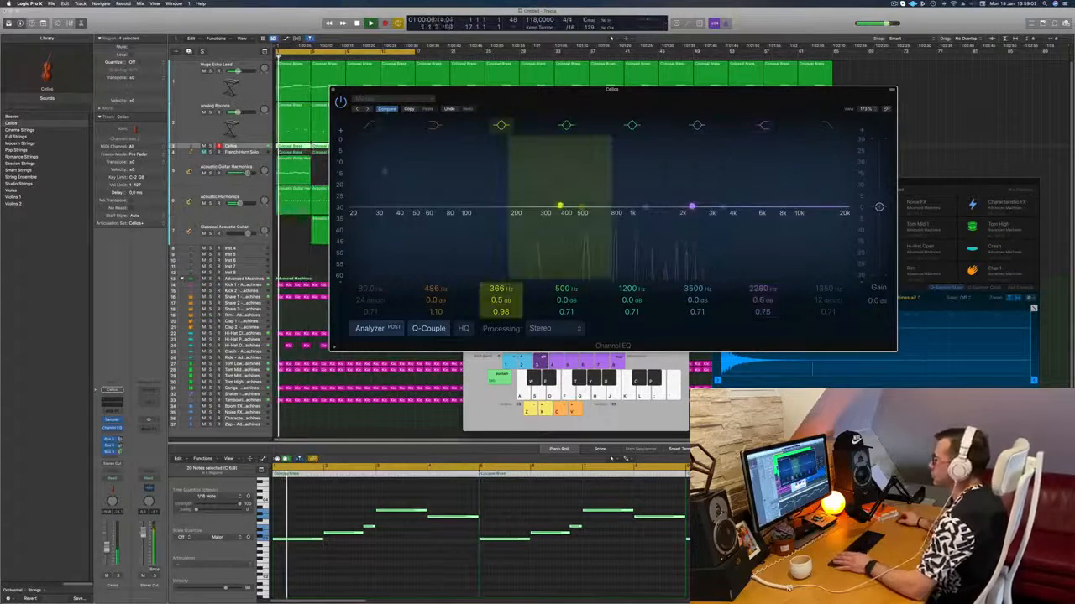
# Enable a low cut at about 600 Hz on the Cellos EQ and close the plug-in window.
pyautogui.click(371, 128)
pyautogui.moveTo(370, 171); pyautogui.dragTo(588, 170)
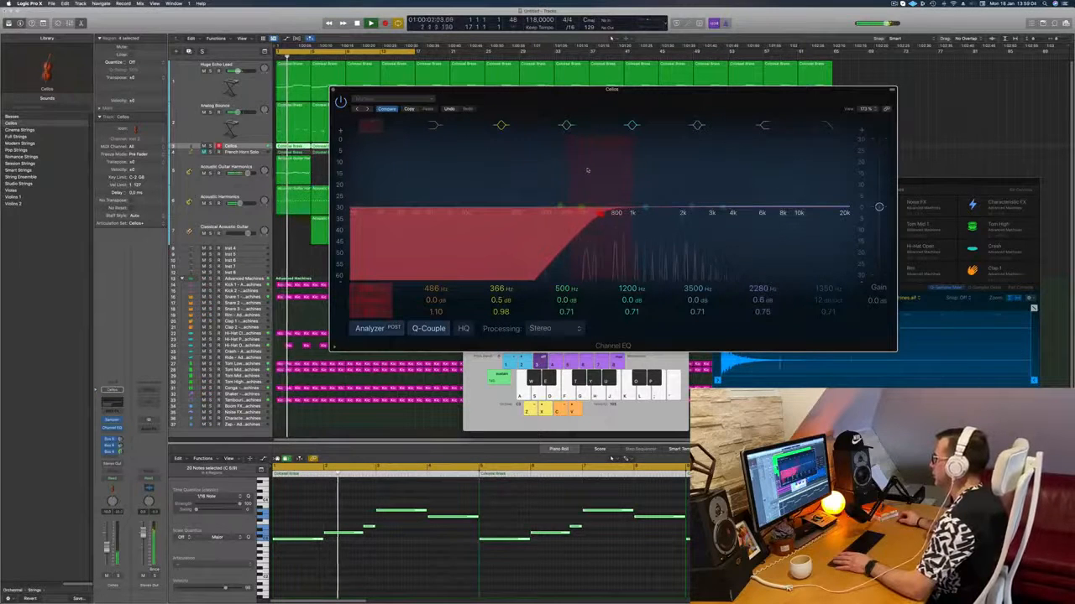
pyautogui.press('Return')
pyautogui.click(333, 90)
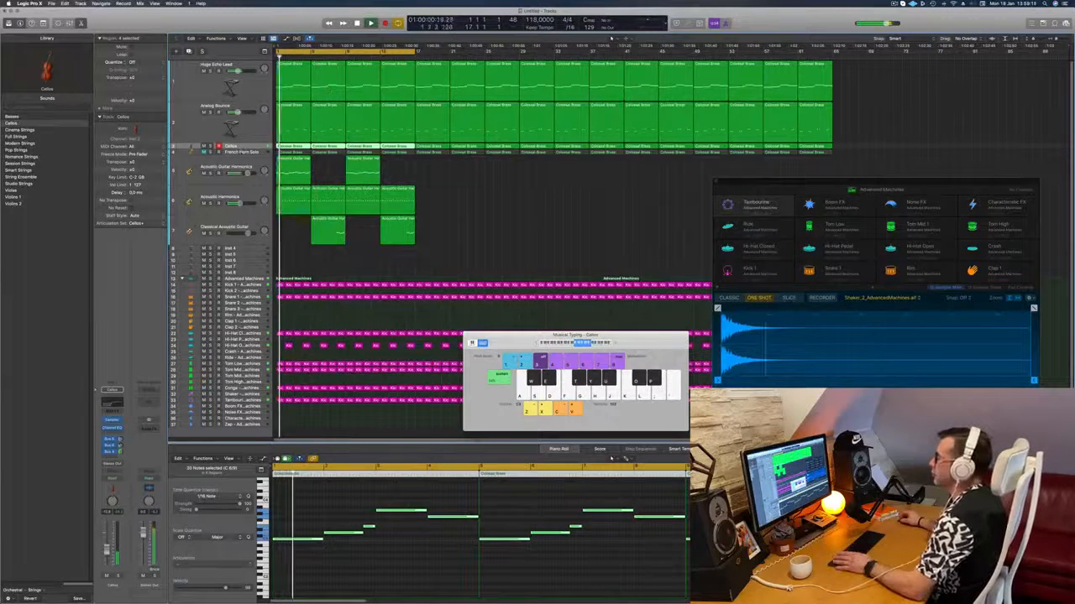
# Select the French Horn Solo track and audition it alone during playback, then return to the full mix.
pyautogui.press('Down')
pyautogui.press('space')
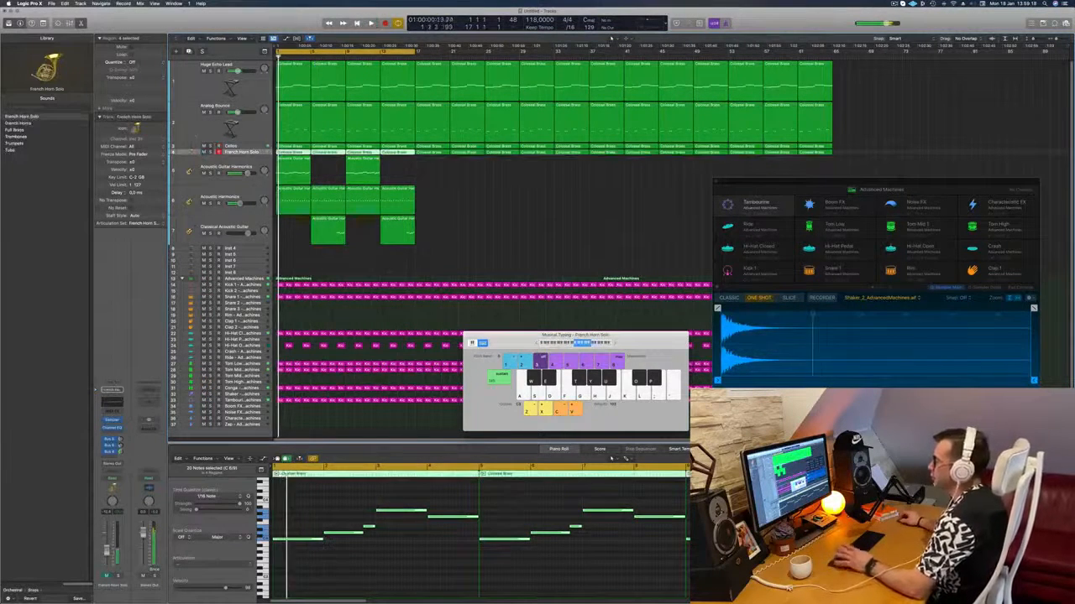
pyautogui.press('s')
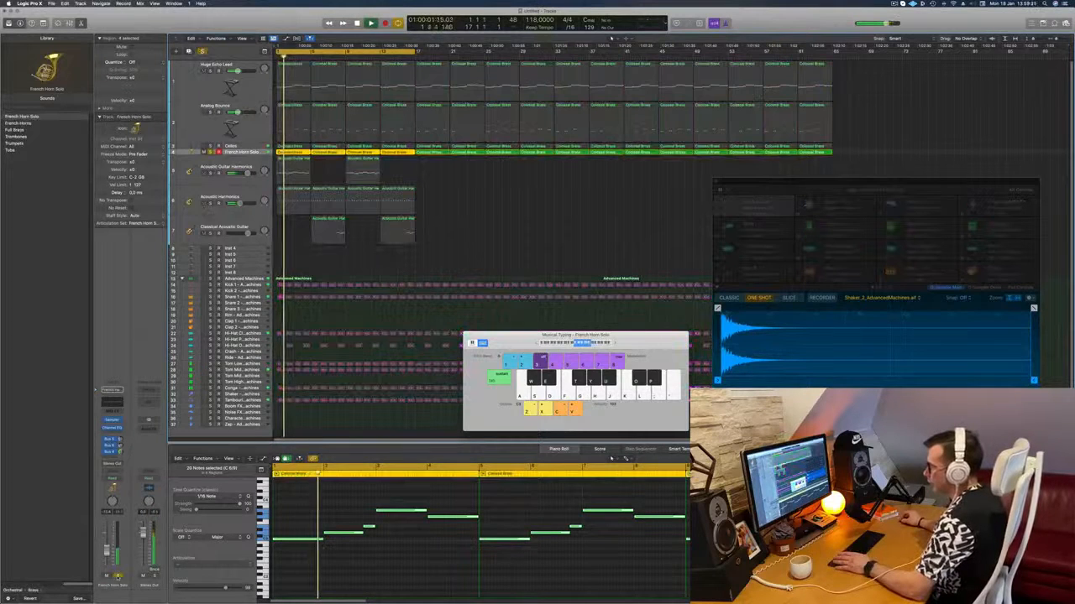
pyautogui.press('s')
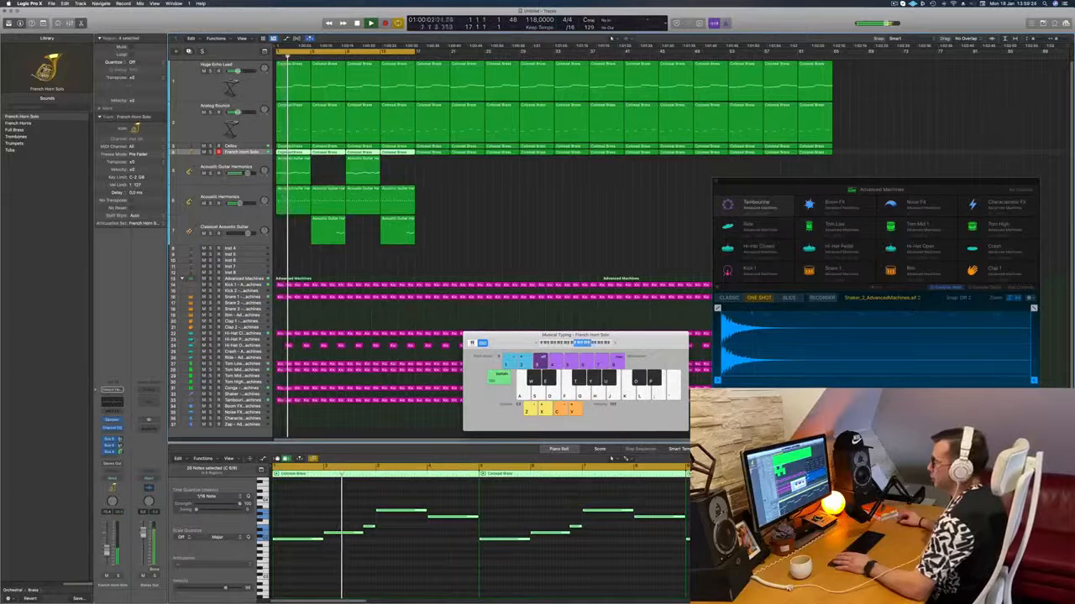
# Enable a low cut at 474 Hz with a 24 dB/Oct slope in the French Horn Solo's Channel EQ and close it.
pyautogui.click(115, 405)
pyautogui.moveTo(367, 126)
pyautogui.mouseDown()
pyautogui.moveTo(394, 143)
pyautogui.moveTo(579, 162)
pyautogui.mouseUp()
pyautogui.moveTo(585, 212); pyautogui.dragTo(583, 213)
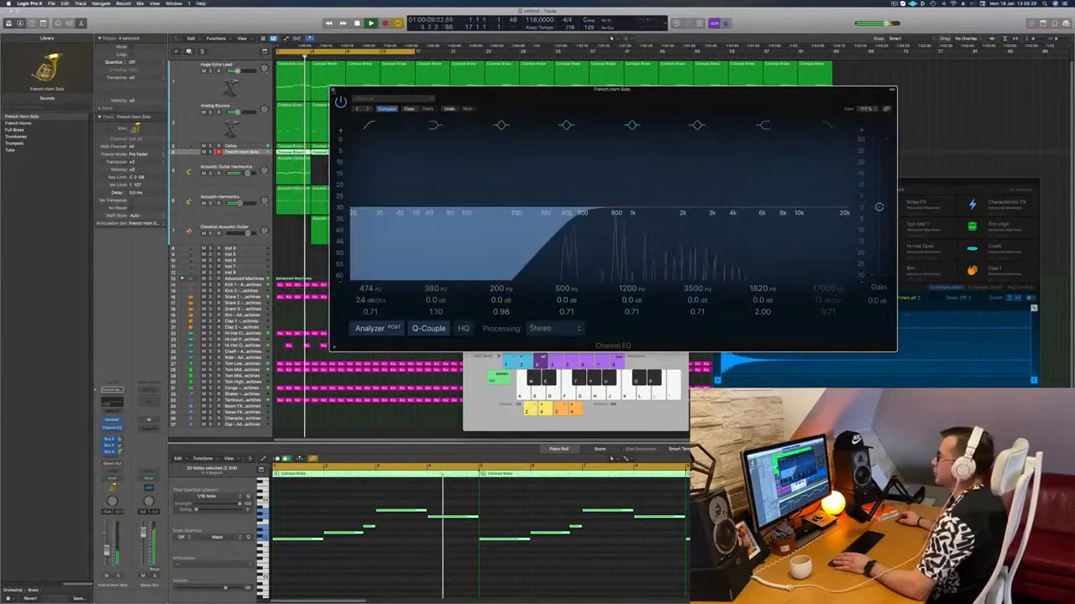
pyautogui.press('super+w')
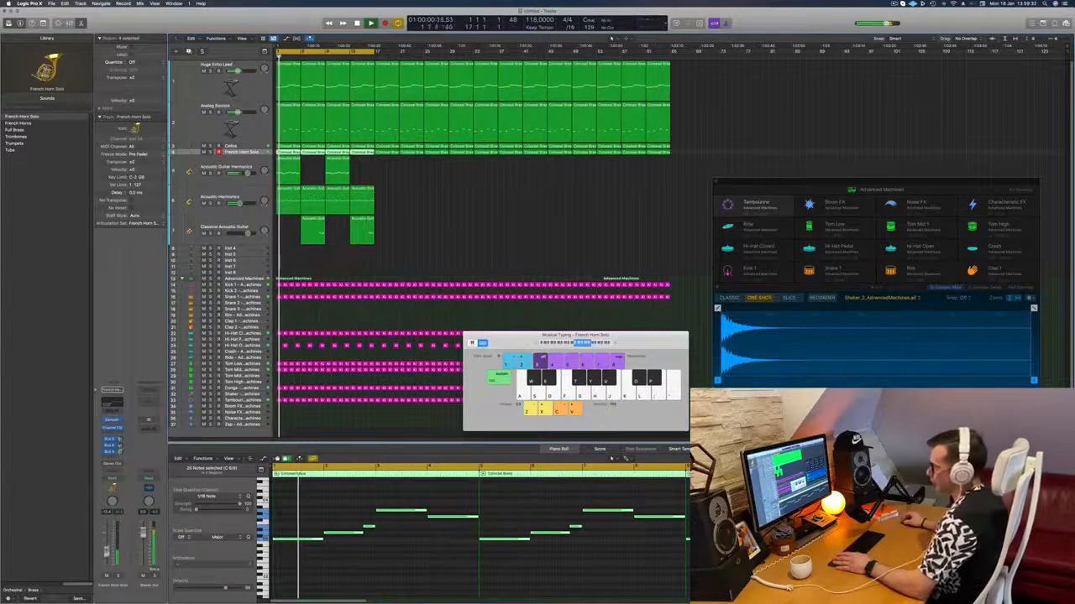
# Copy the regions of all three guitar tracks directly after the originals and extend the cycle range to cover the copies.
pyautogui.click(258, 147)
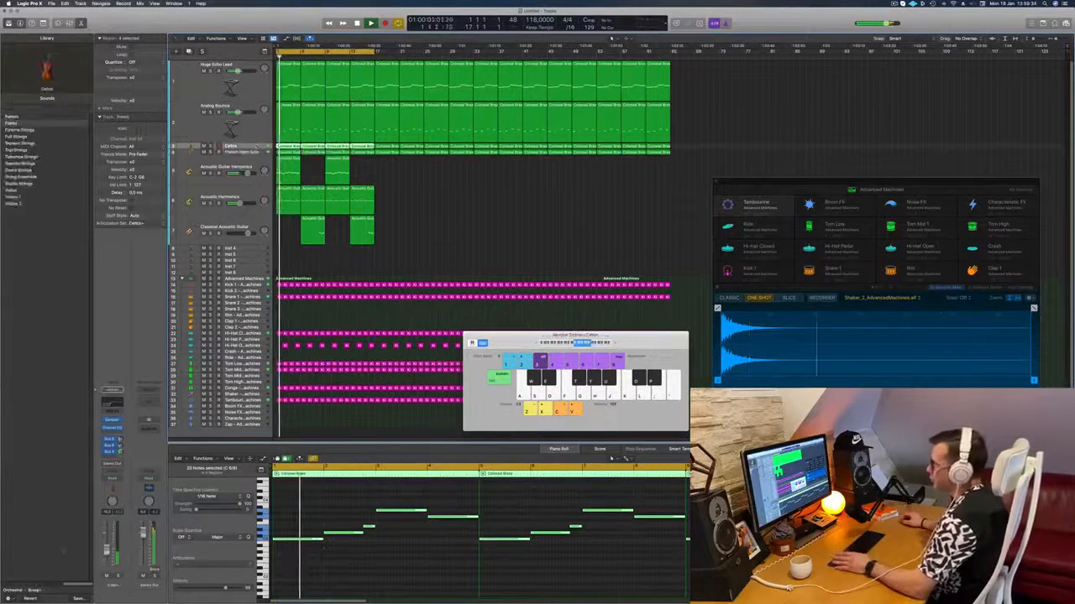
pyautogui.click(500, 208)
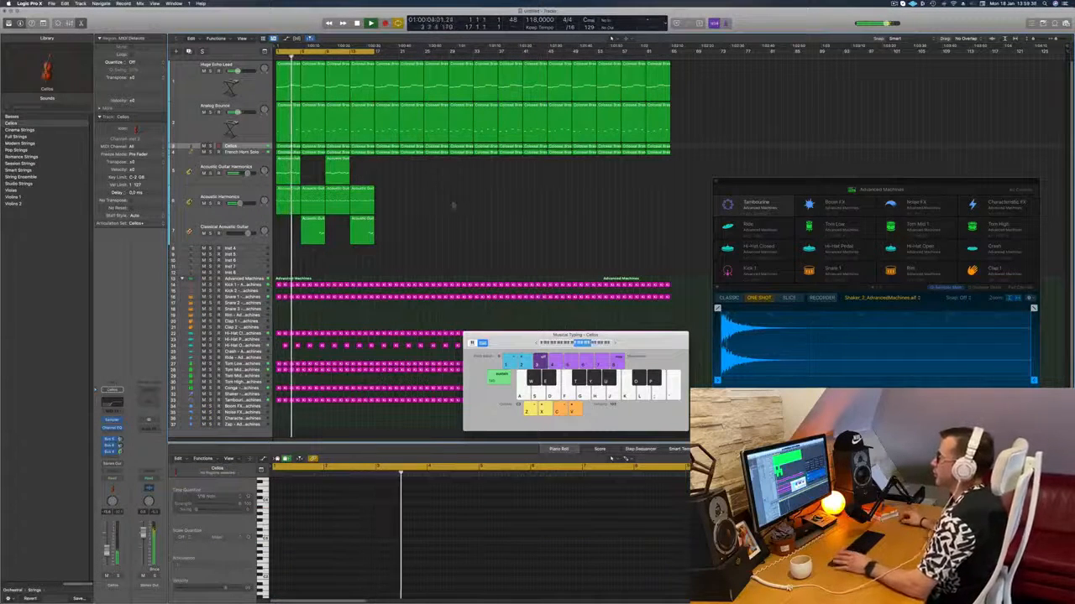
pyautogui.press('super+Right')
pyautogui.press('super+Left')
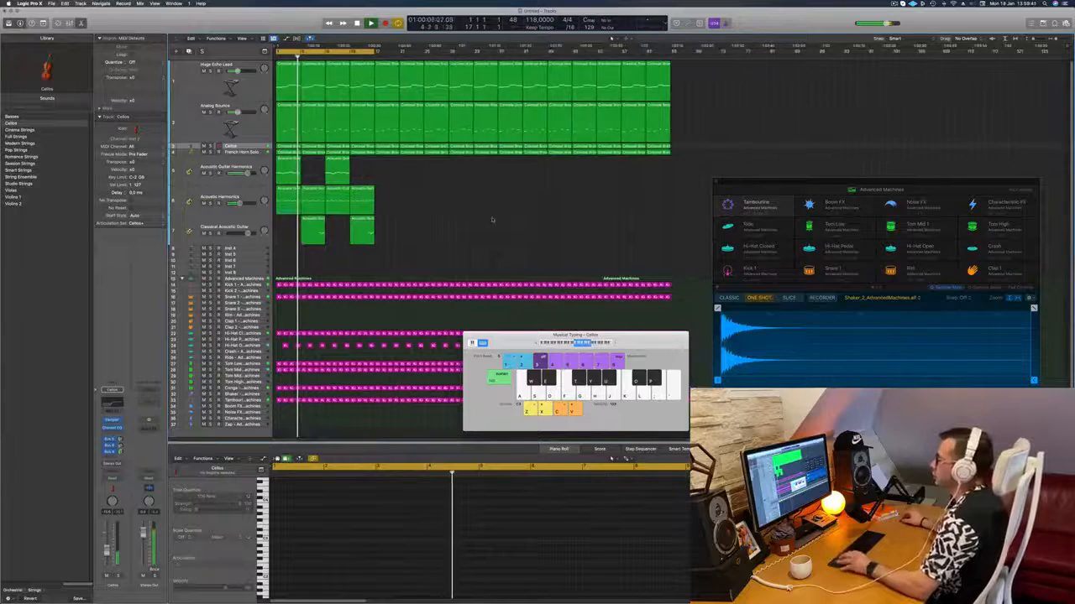
pyautogui.press('super+Right')
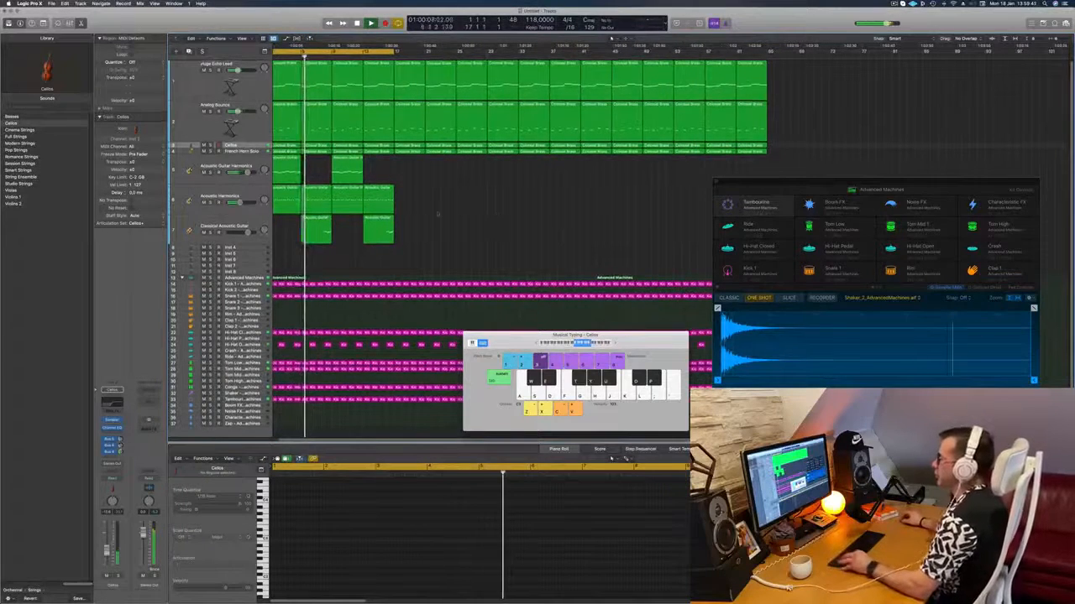
pyautogui.press('super+Up')
pyautogui.press('super+Up')
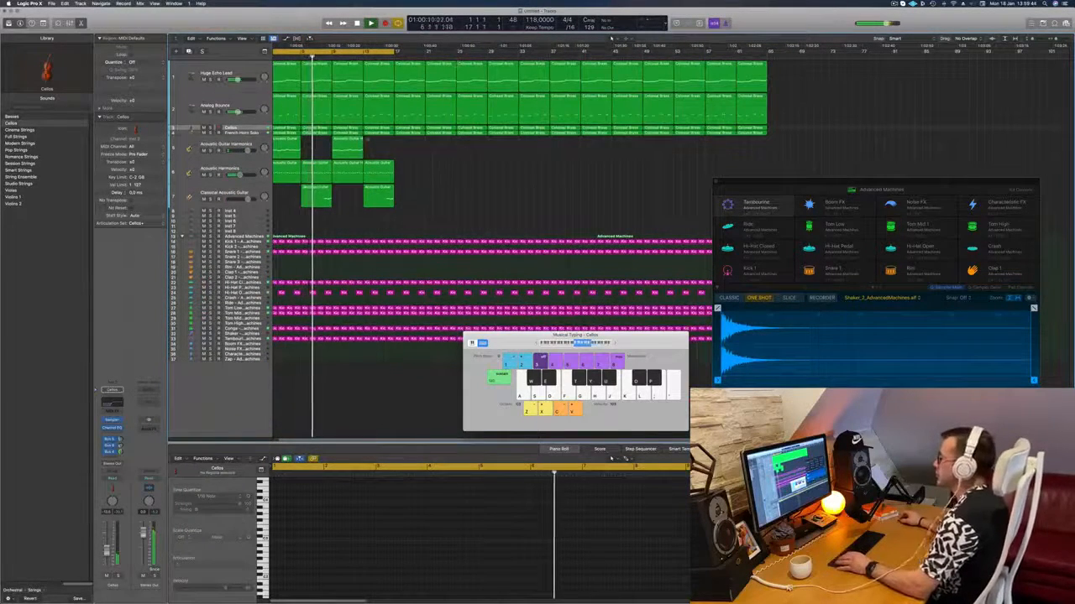
pyautogui.moveTo(418, 207); pyautogui.dragTo(414, 150)
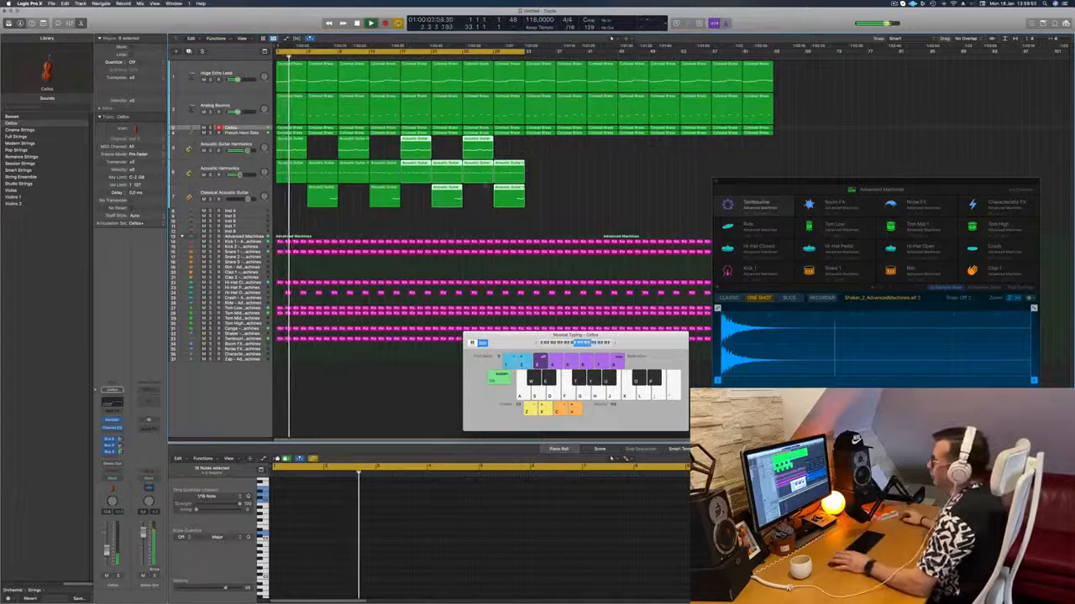
# Play the extended arrangement from the start, soloing the Classical Acoustic Guitar and Huge Echo Lead tracks to check them.
pyautogui.click(626, 196)
pyautogui.press('Return')
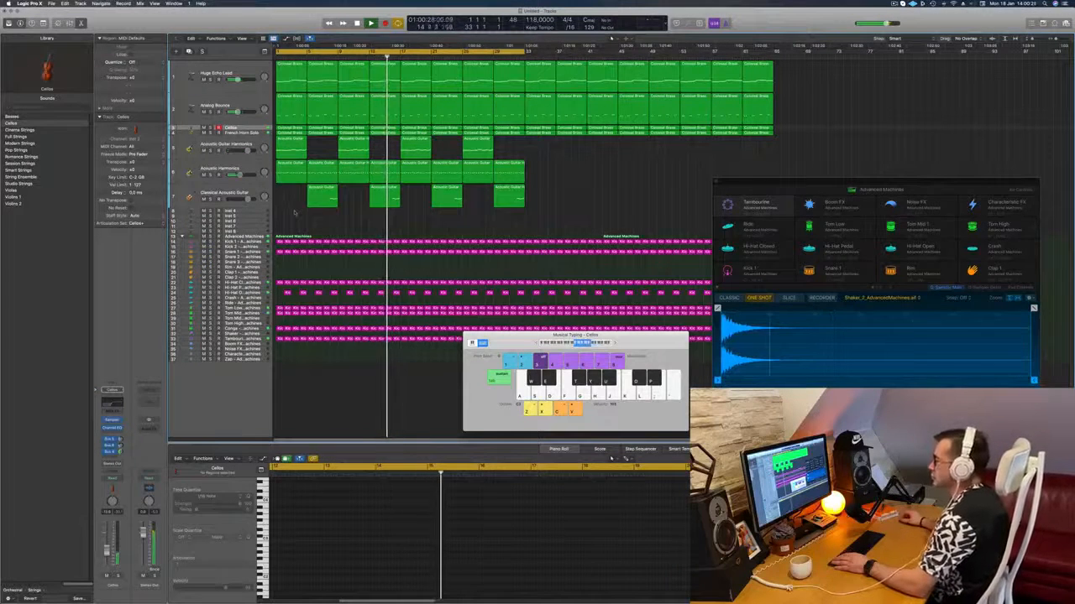
pyautogui.click(215, 195)
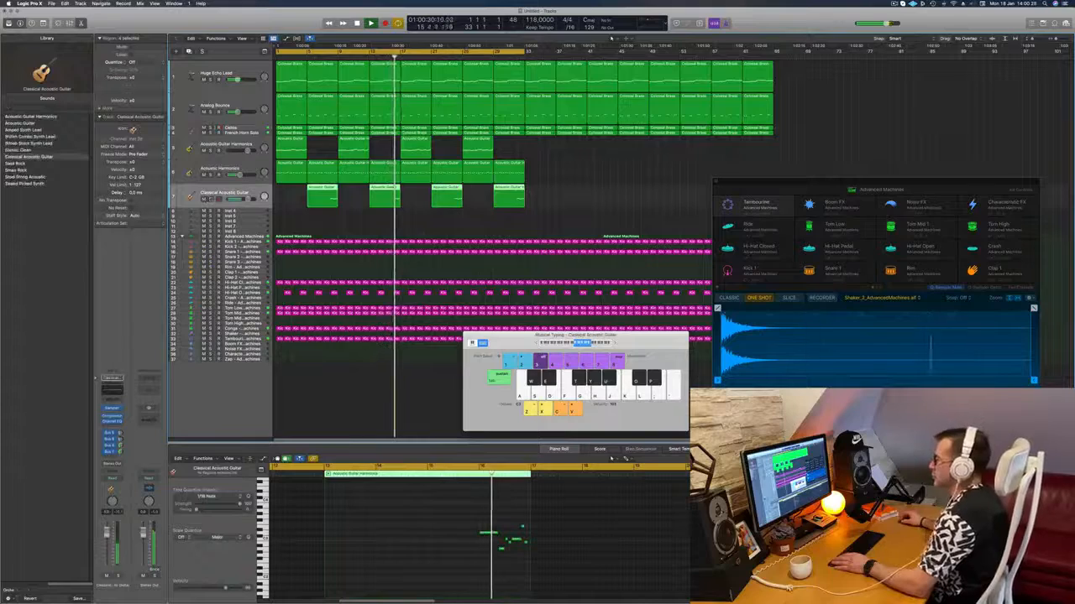
pyautogui.click(211, 199)
pyautogui.click(344, 225)
pyautogui.press('super+Left')
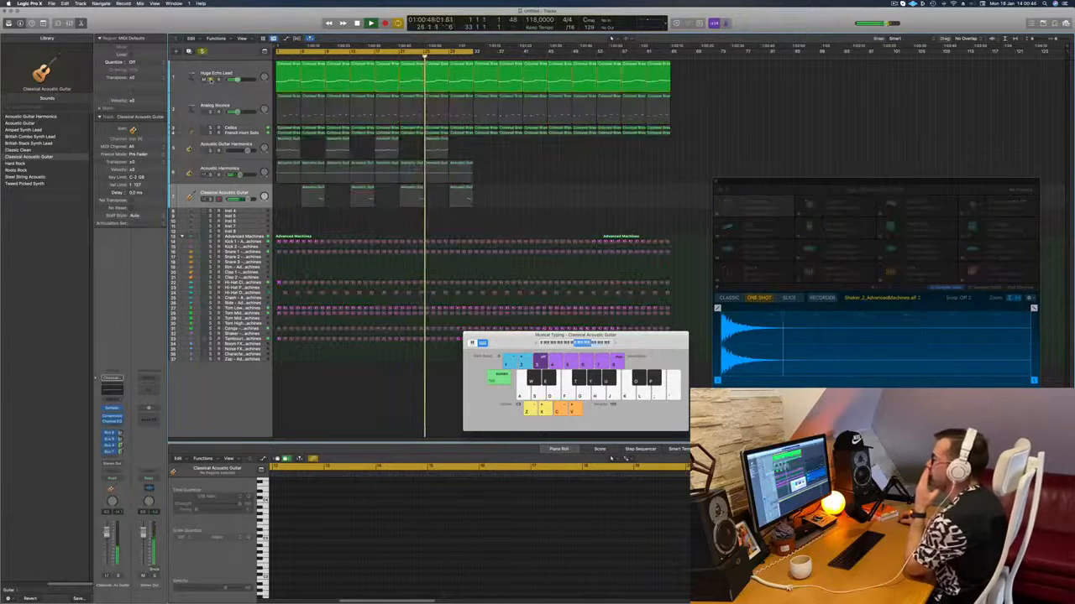
# Open the Alchemy instrument on the Huge Echo Lead track while playing the arrangement from the start.
pyautogui.click(252, 67)
pyautogui.press('Return')
pyautogui.click(116, 440)
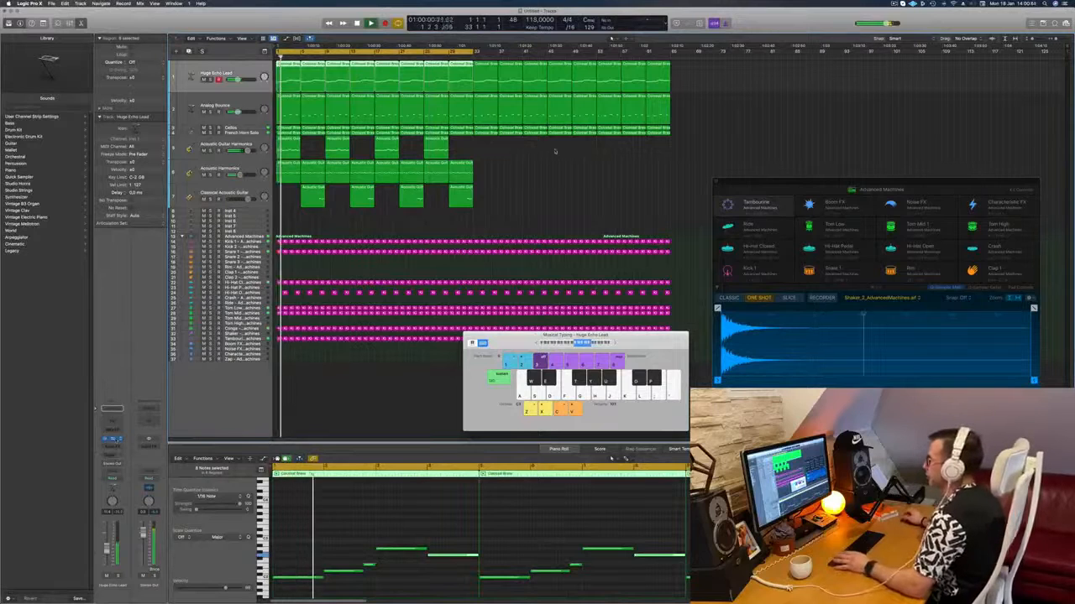
pyautogui.press('space')
pyautogui.press('space')
pyautogui.moveTo(875, 169); pyautogui.dragTo(740, 156)
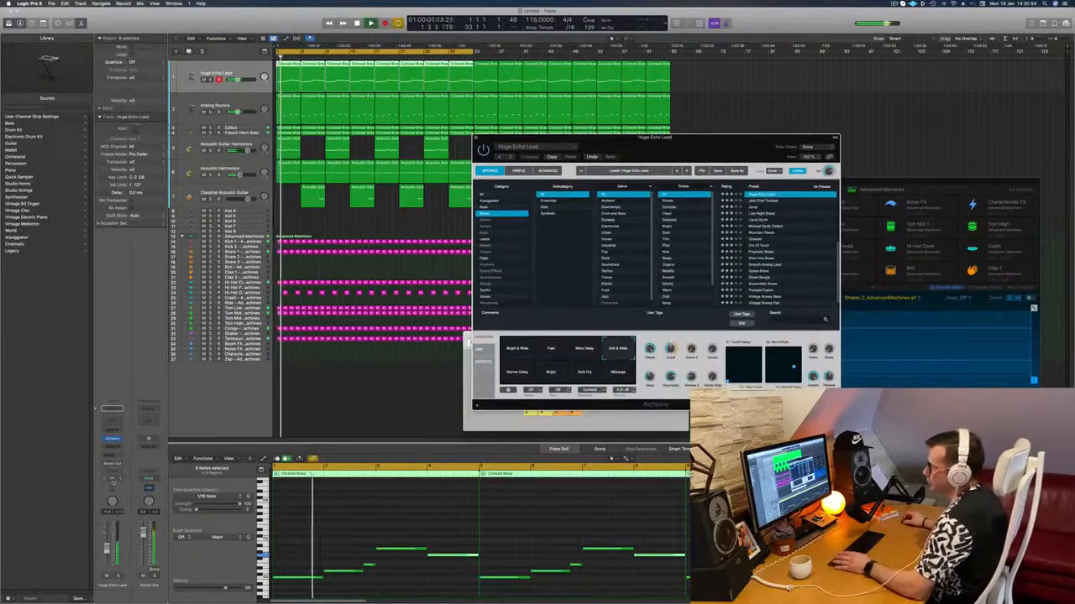
# Set the Huge Echo Lead's automation mode to Touch, record Alchemy Cutoff moves during playback, and close the instrument window.
pyautogui.click(113, 480)
pyautogui.click(116, 485)
pyautogui.press('space')
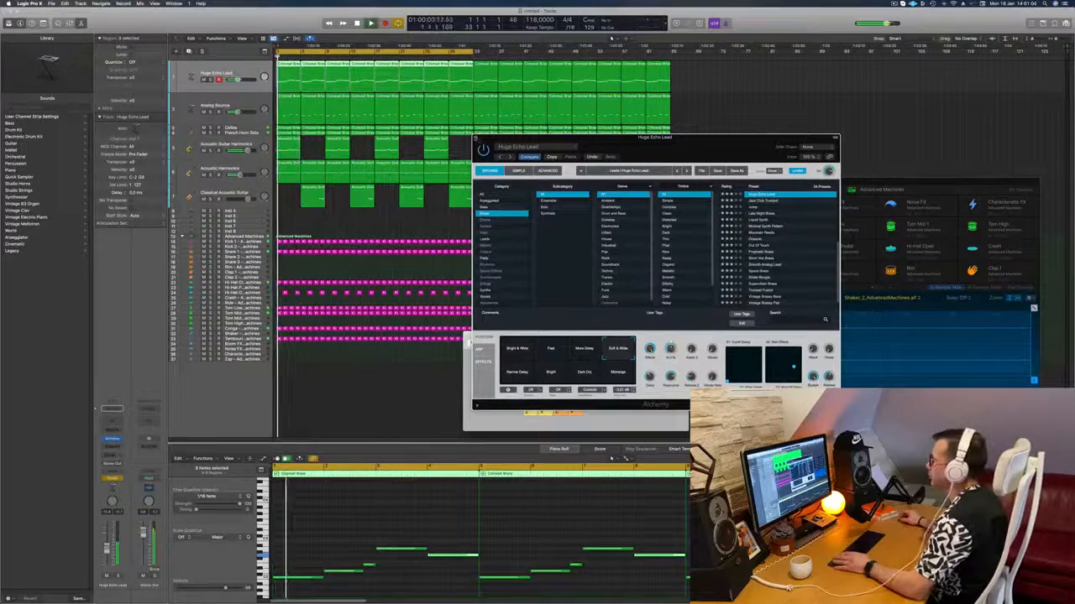
pyautogui.click(476, 138)
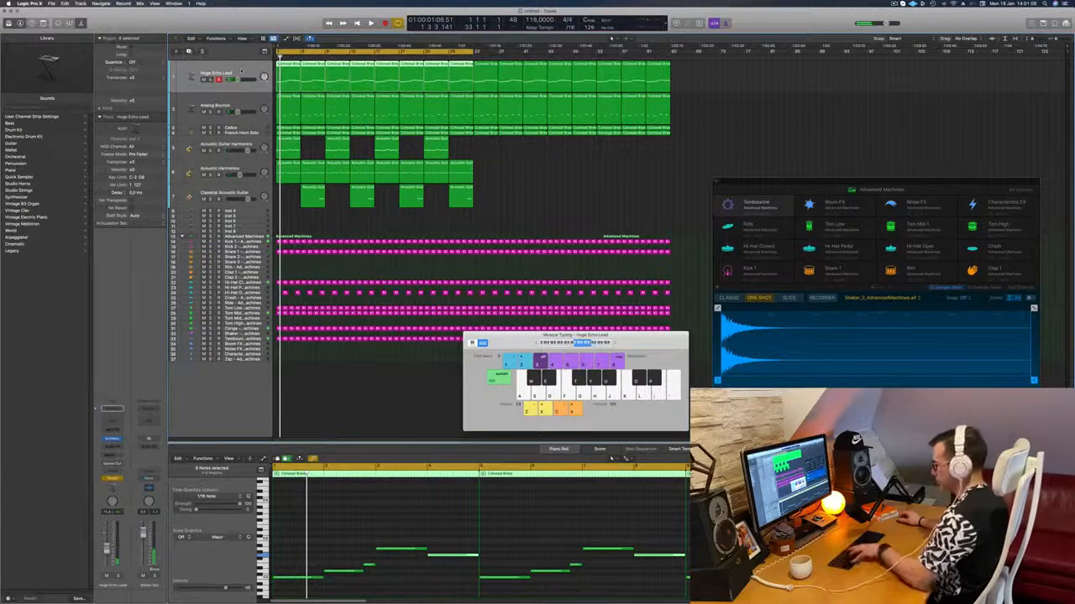
# Close the Musical Typing window and show track automation in the arrangement while playing.
pyautogui.press('super+k')
pyautogui.press('a')
pyautogui.press('space')
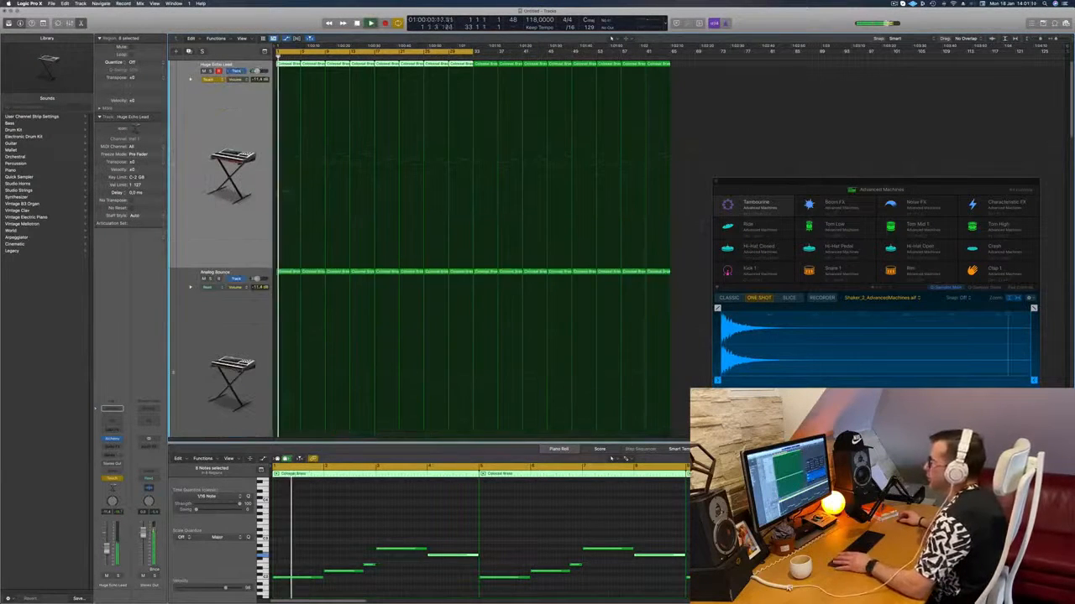
# Display the Cutoff automation curve on the Huge Echo Lead track and set its automation mode to Read.
pyautogui.click(259, 144)
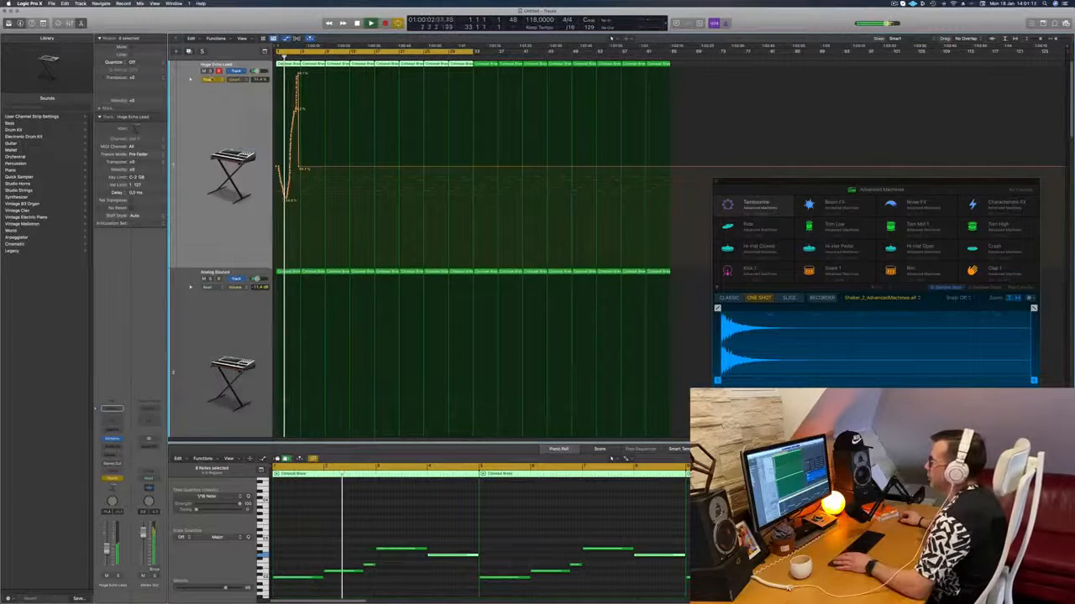
pyautogui.click(212, 79)
pyautogui.click(213, 74)
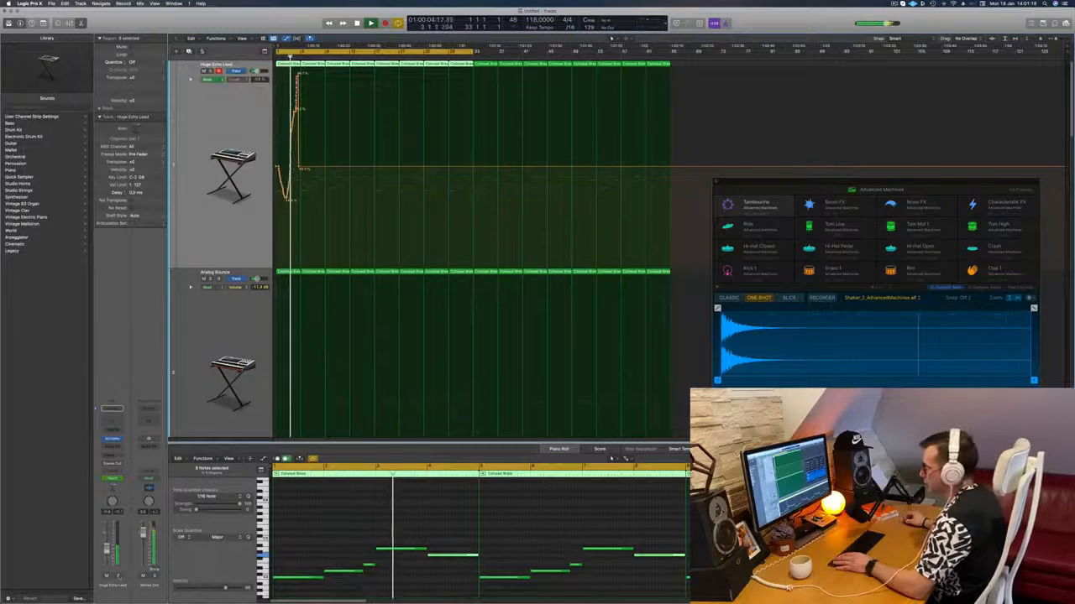
# Undo the recorded Cutoff automation on the Huge Echo Lead and replay the full mix from the start with solo off.
pyautogui.click(118, 577)
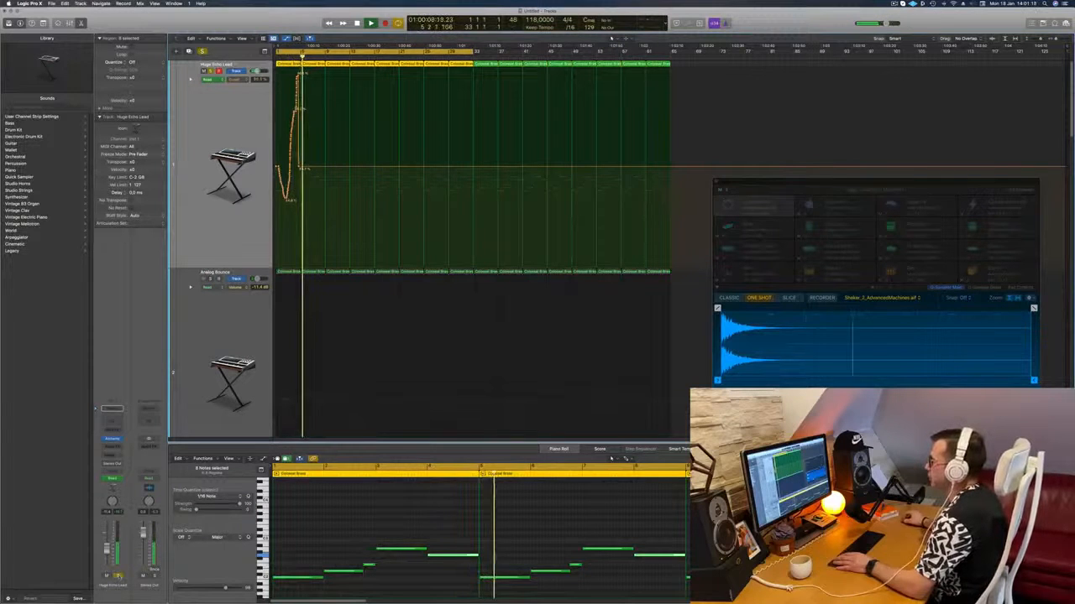
pyautogui.press('super+z')
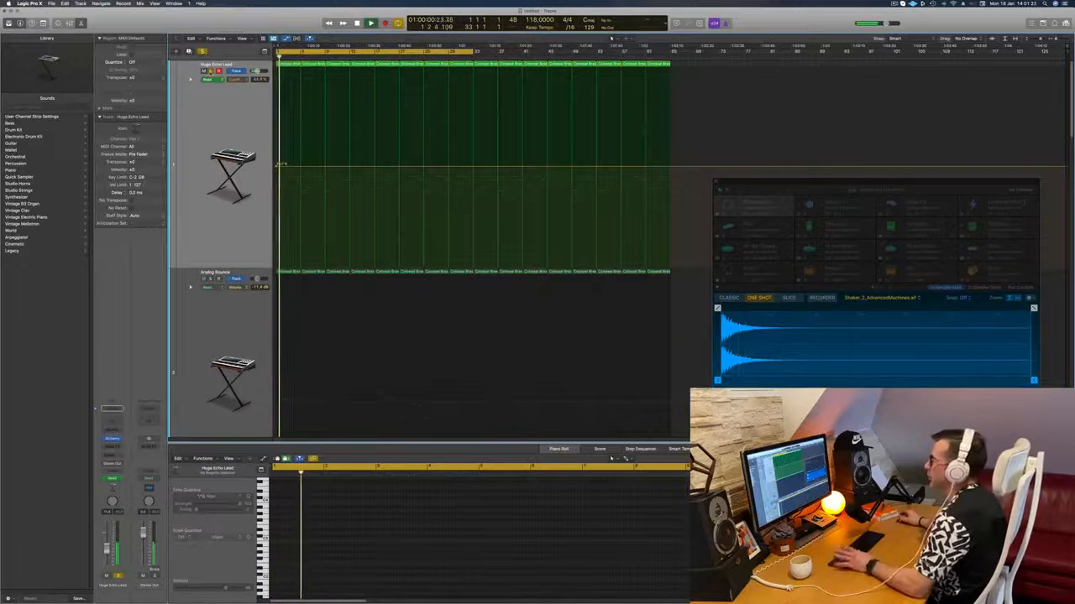
pyautogui.click(210, 71)
pyautogui.press('Return')
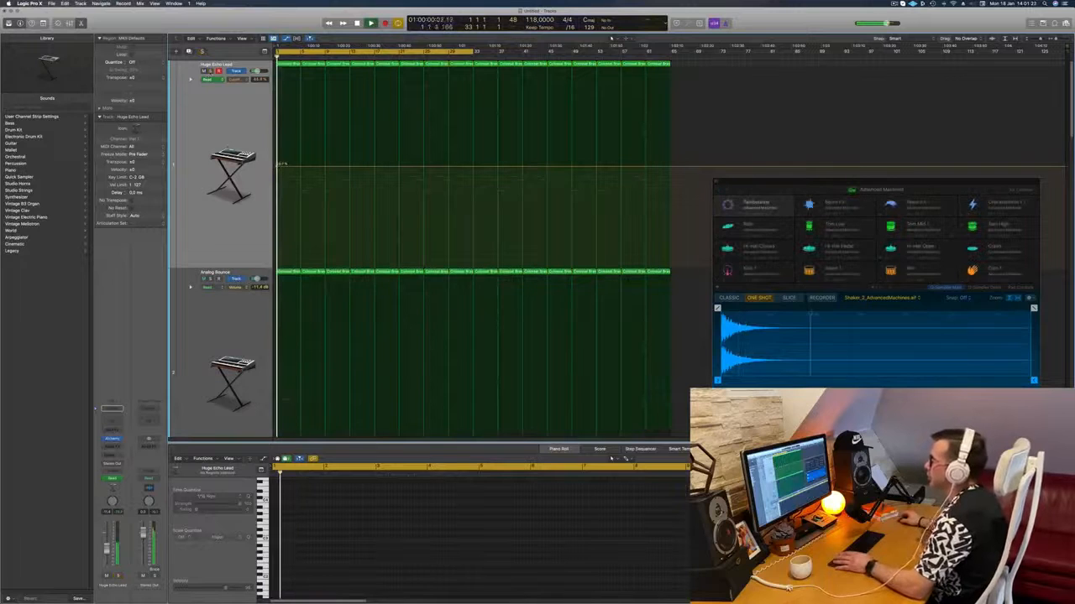
pyautogui.scroll(-6, 246, 149)
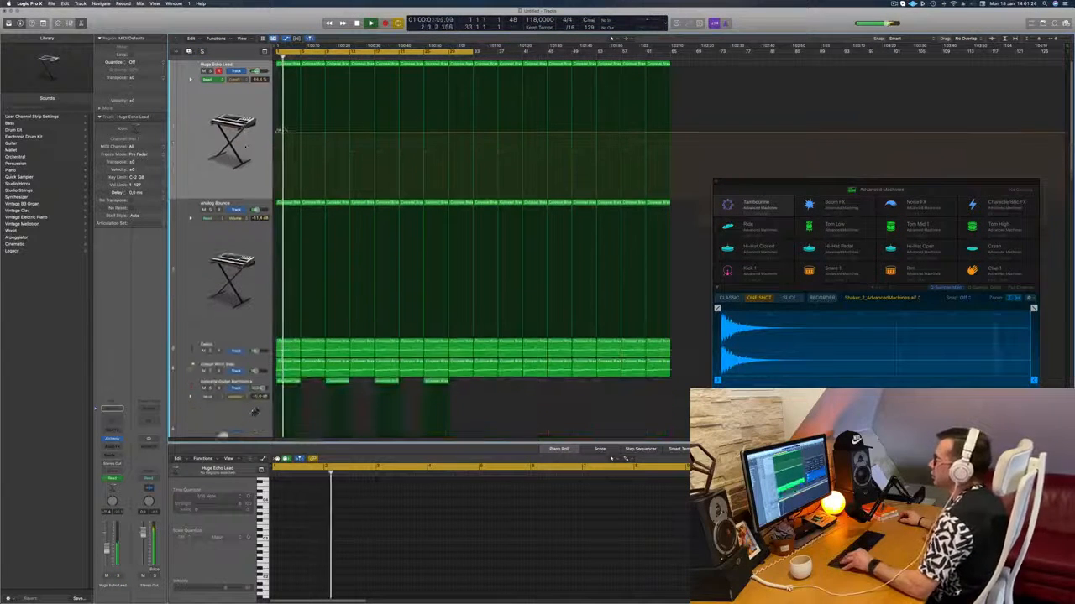
# Extend the cycle range from bar 33 to the end of the last regions and stop playback.
pyautogui.scroll(-6, 246, 149)
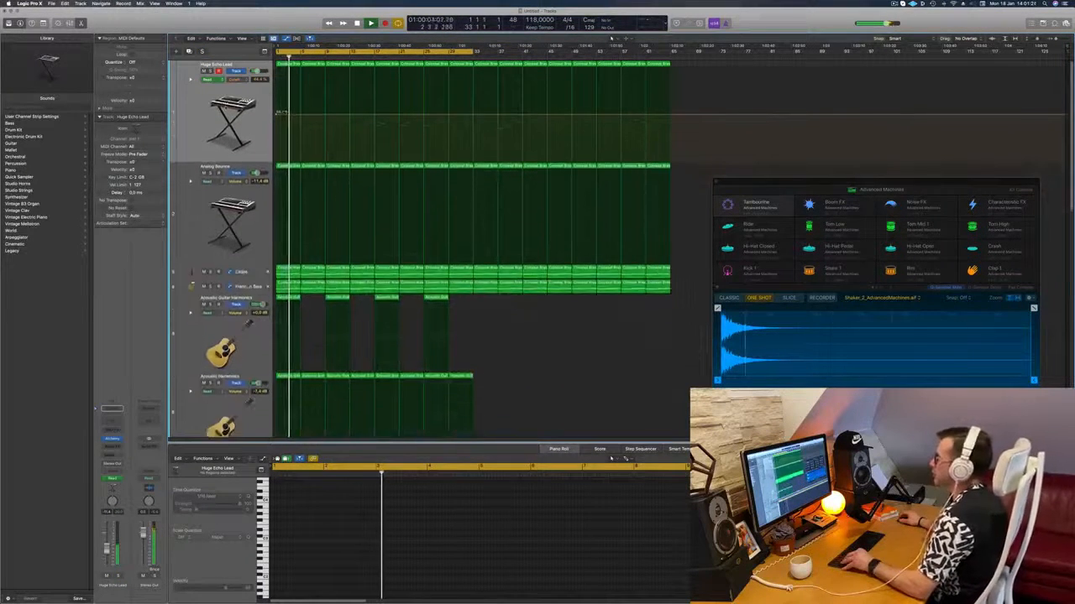
pyautogui.scroll(-1, 246, 148)
pyautogui.press('Return')
pyautogui.moveTo(472, 52); pyautogui.dragTo(670, 54)
pyautogui.press('space')
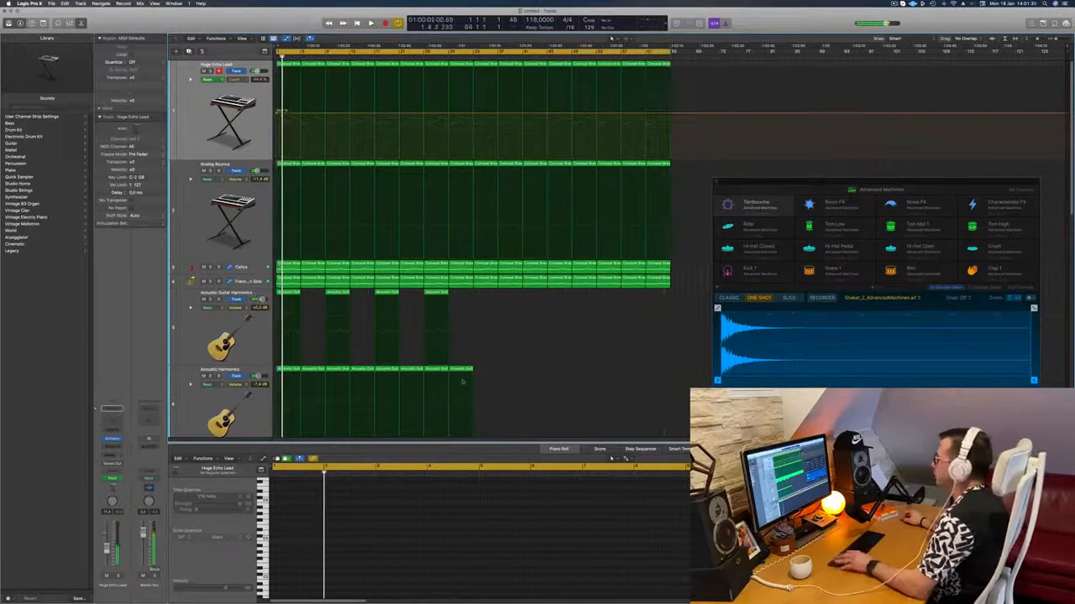
# Copy the regions of the three guitar tracks so they fill the second half of the cycle range.
pyautogui.scroll(-5, 481, 356)
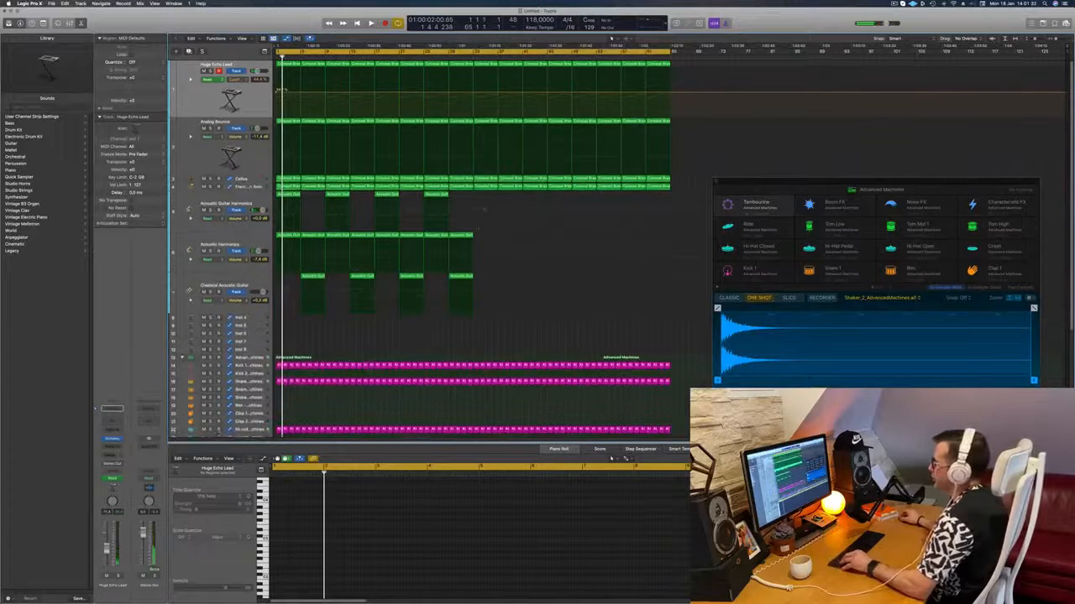
pyautogui.moveTo(521, 197); pyautogui.dragTo(225, 302)
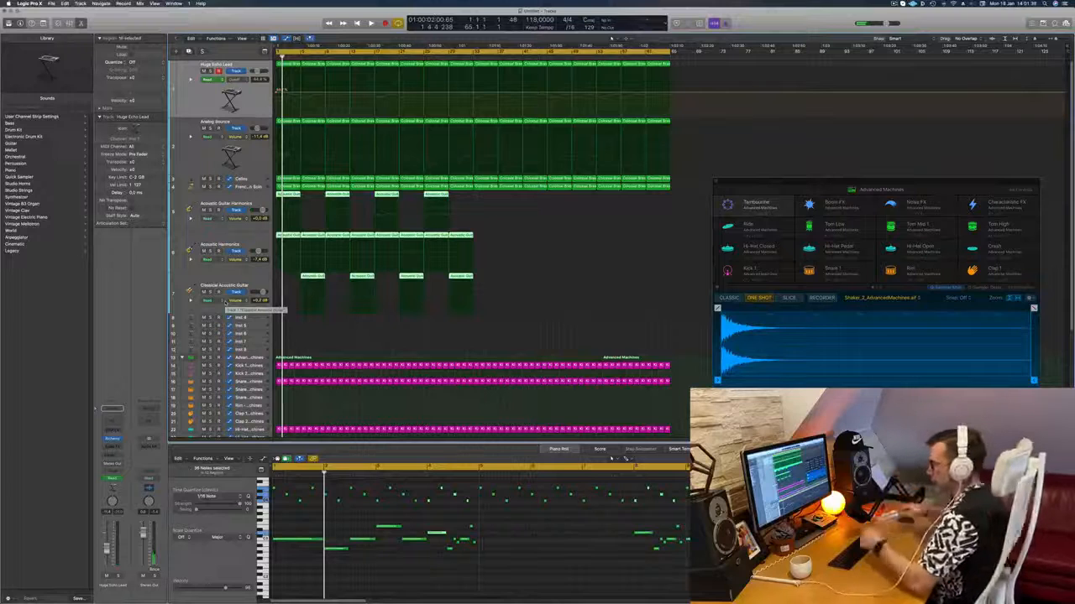
pyautogui.press('space')
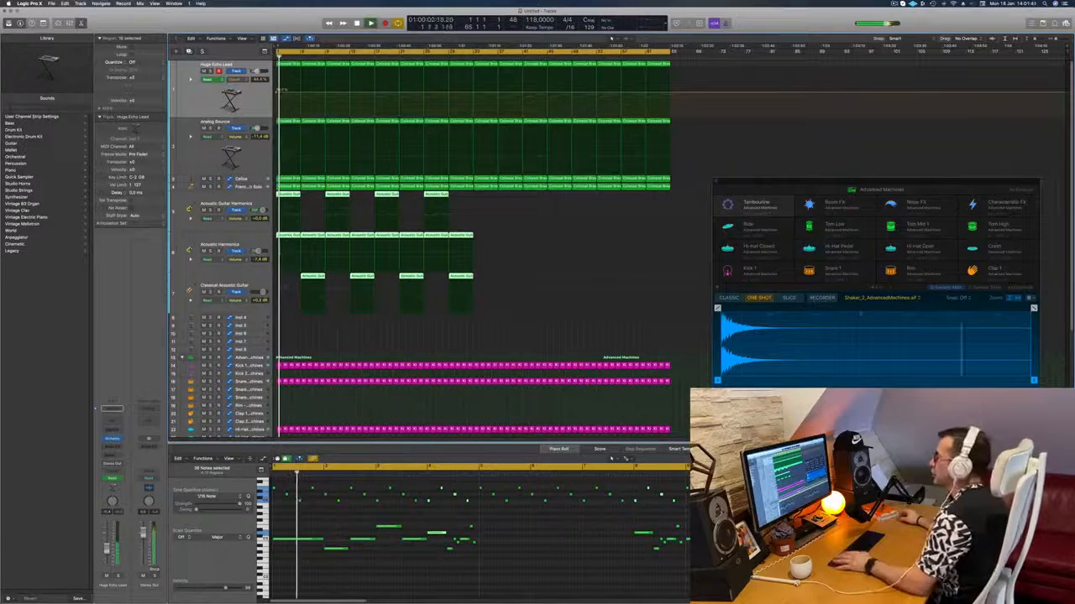
pyautogui.moveTo(500, 198); pyautogui.dragTo(291, 302)
pyautogui.moveTo(288, 195); pyautogui.dragTo(480, 239)
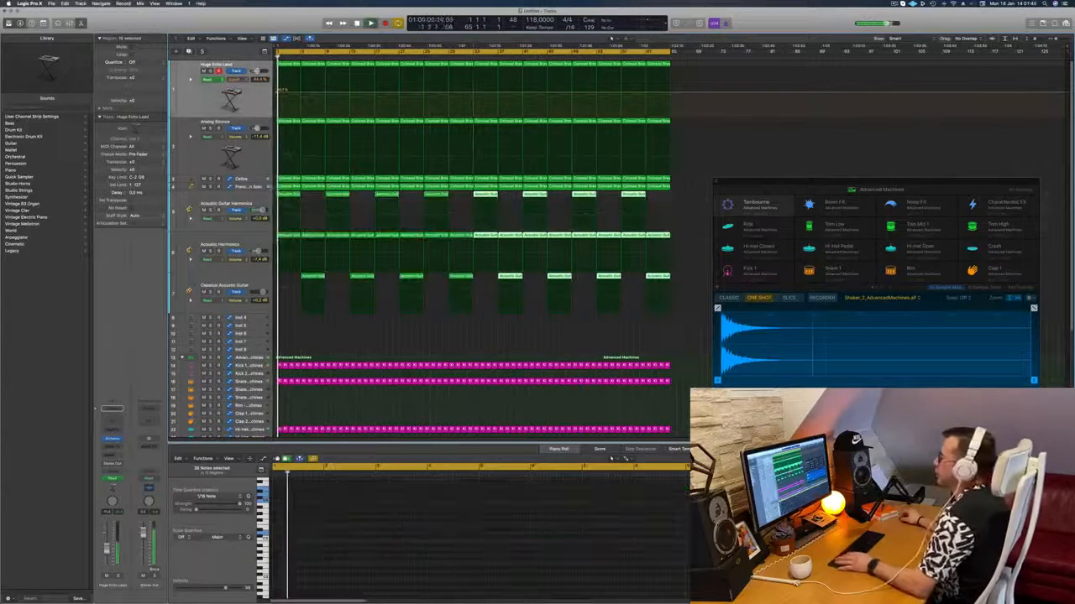
# Audition the Acoustic Guitar Harmonics track in solo, then return to the full mix at the start.
pyautogui.click(214, 210)
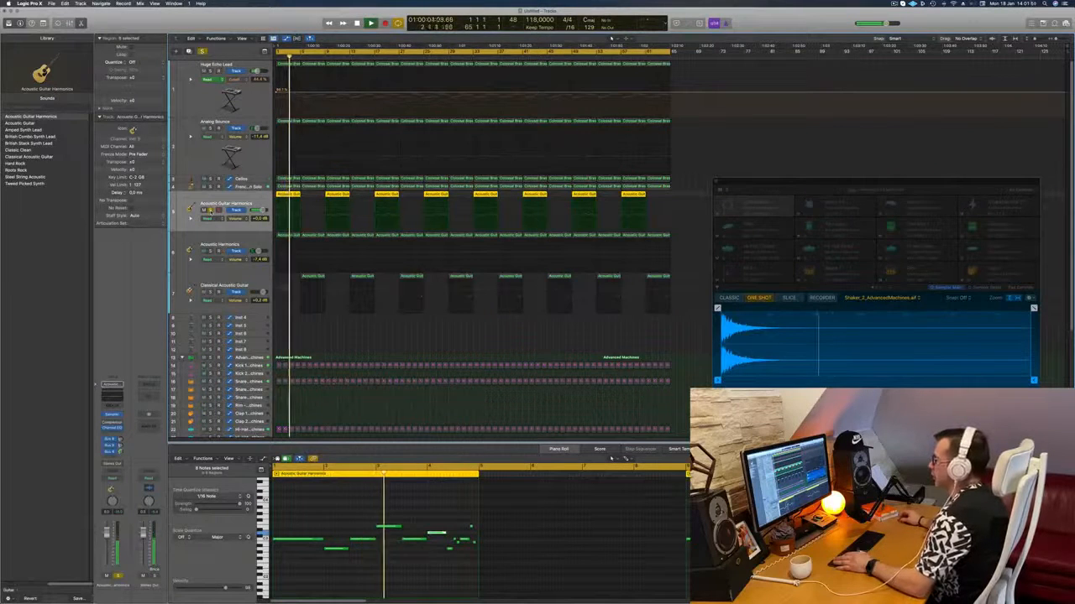
pyautogui.click(211, 211)
pyautogui.press('Return')
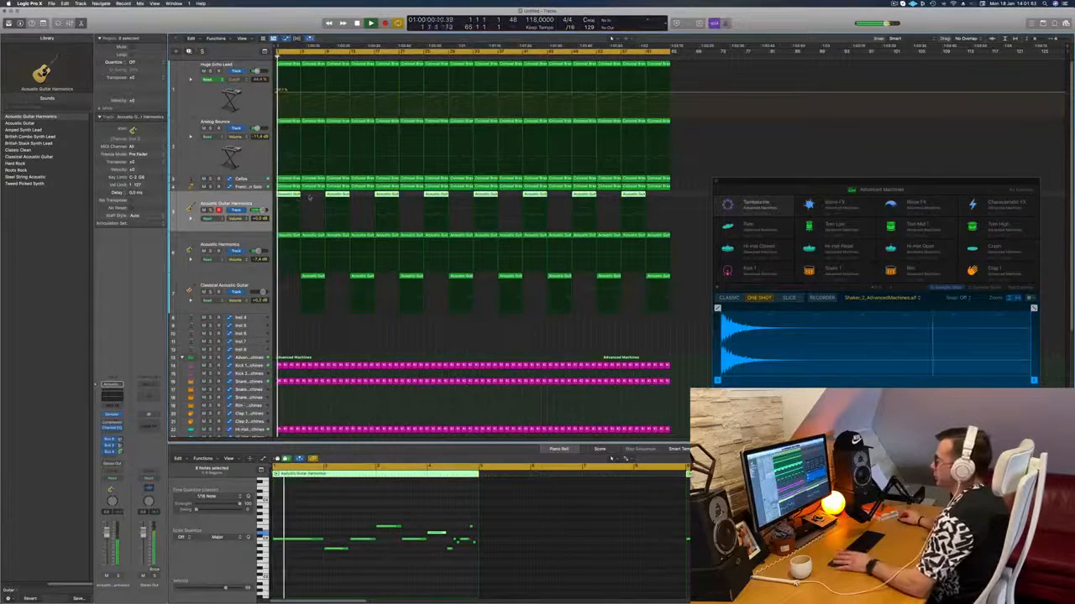
# Delete all regions before bar 17 on the Acoustic Guitar Harmonics, Acoustic Harmonics and Classical Acoustic Guitar tracks.
pyautogui.click(309, 199)
pyautogui.click(292, 202)
pyautogui.press('Delete')
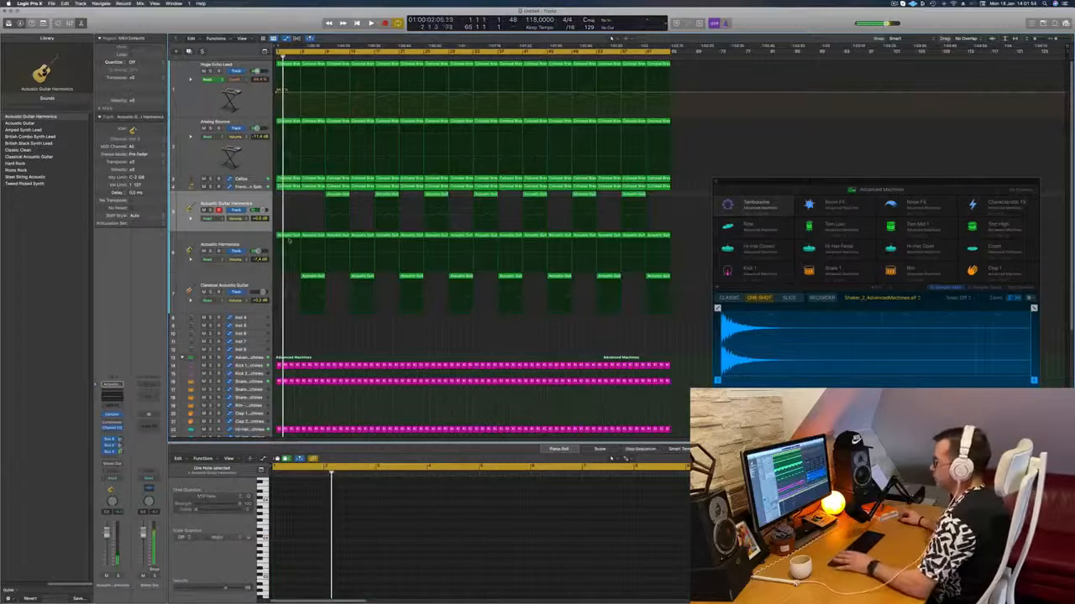
pyautogui.press('space')
pyautogui.click(293, 236)
pyautogui.press('Delete')
pyautogui.click(318, 237)
pyautogui.press('Delete')
pyautogui.click(312, 277)
pyautogui.press('Delete')
pyautogui.moveTo(318, 194); pyautogui.dragTo(374, 294)
pyautogui.press('Delete')
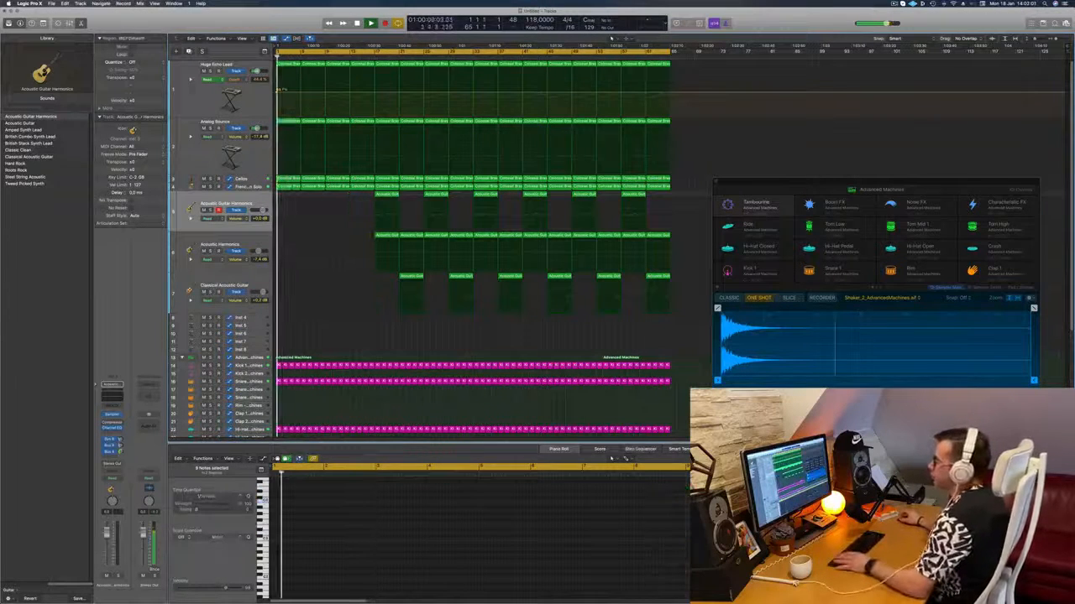
# Delete the first two regions on the Cellos and French Horn Solo tracks so both enter at bar 9.
pyautogui.click(287, 179)
pyautogui.press('Delete')
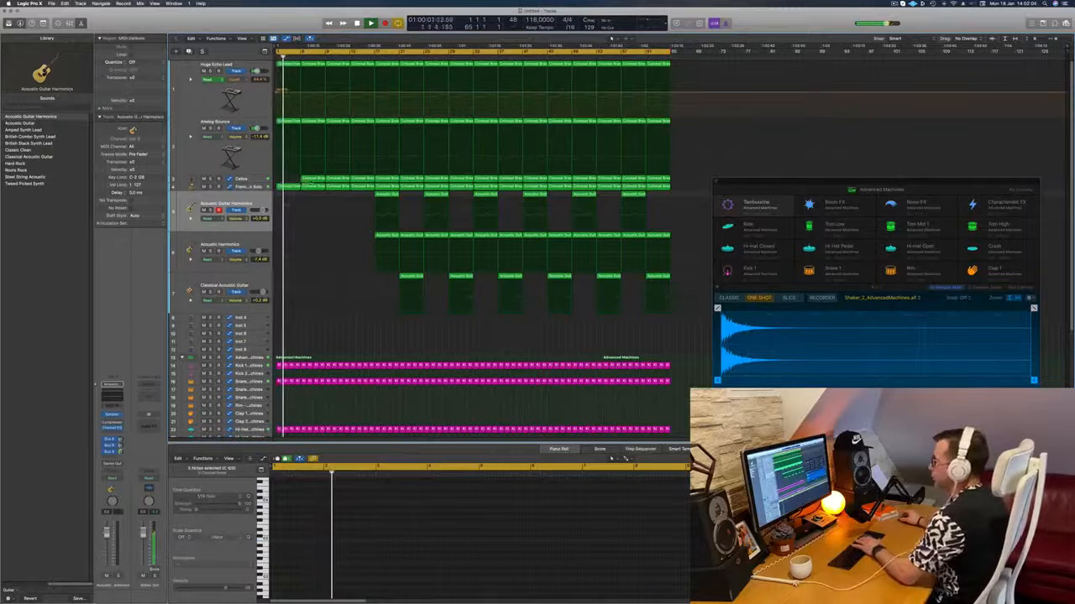
pyautogui.click(313, 179)
pyautogui.press('Delete')
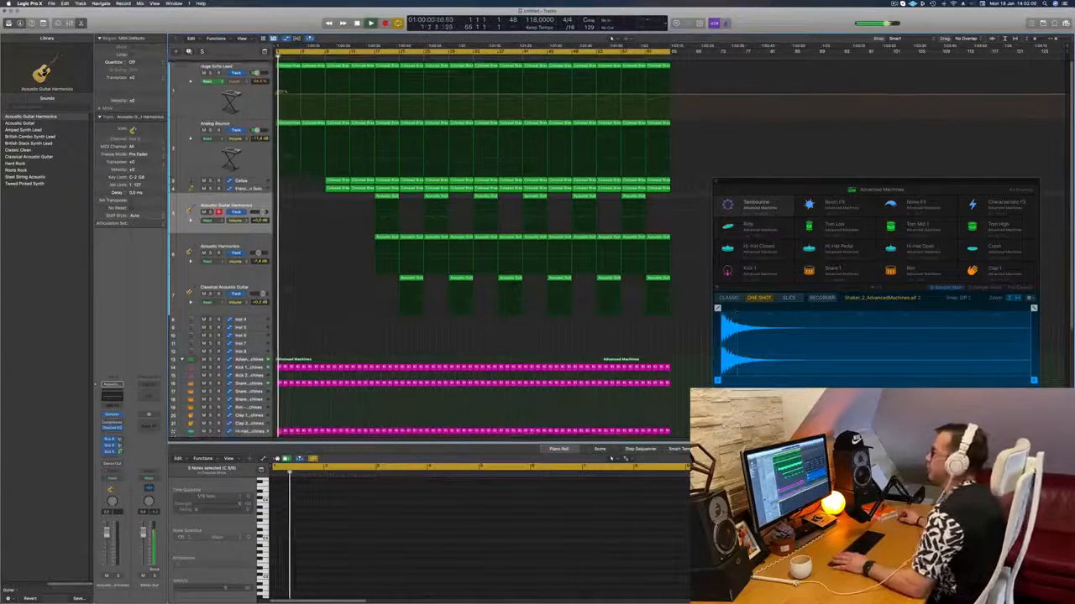
# Select the Analog Bounce track and insert a Channel EQ on it during playback.
pyautogui.click(260, 154)
pyautogui.press('space')
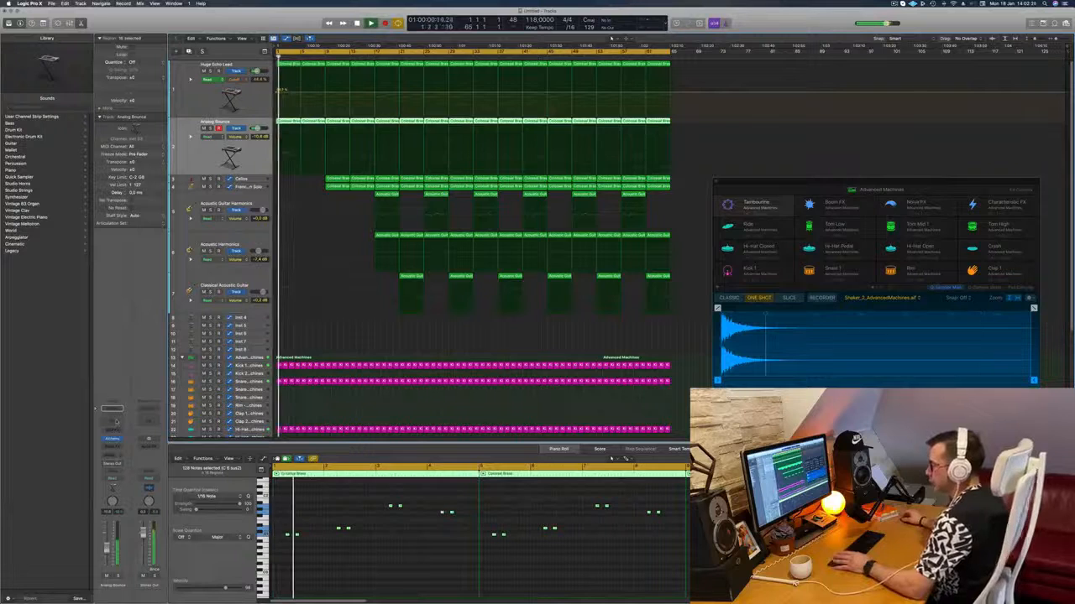
pyautogui.click(117, 422)
pyautogui.click(114, 419)
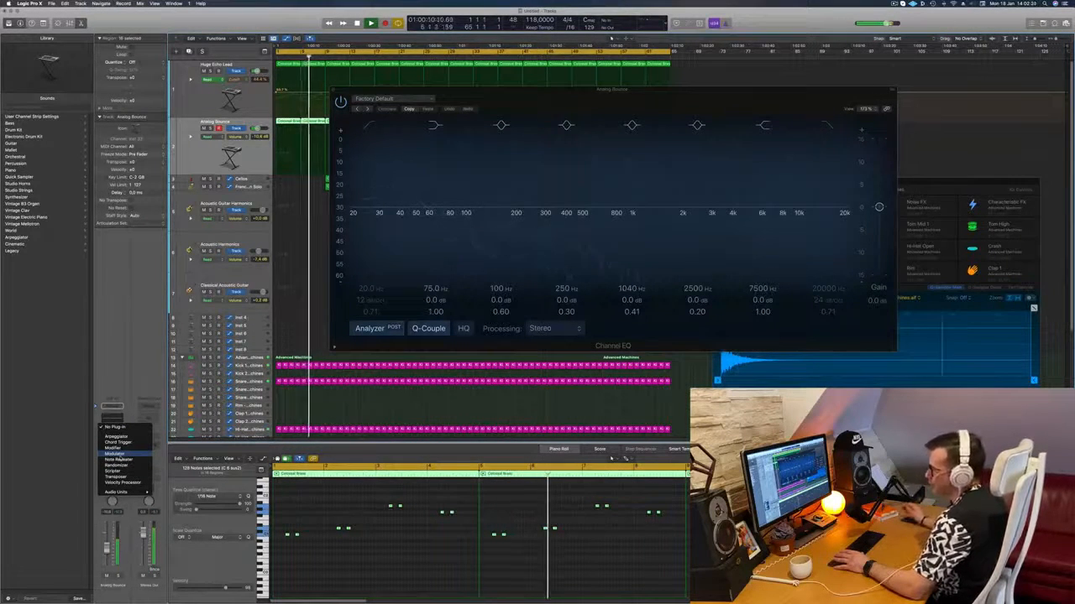
pyautogui.click(113, 454)
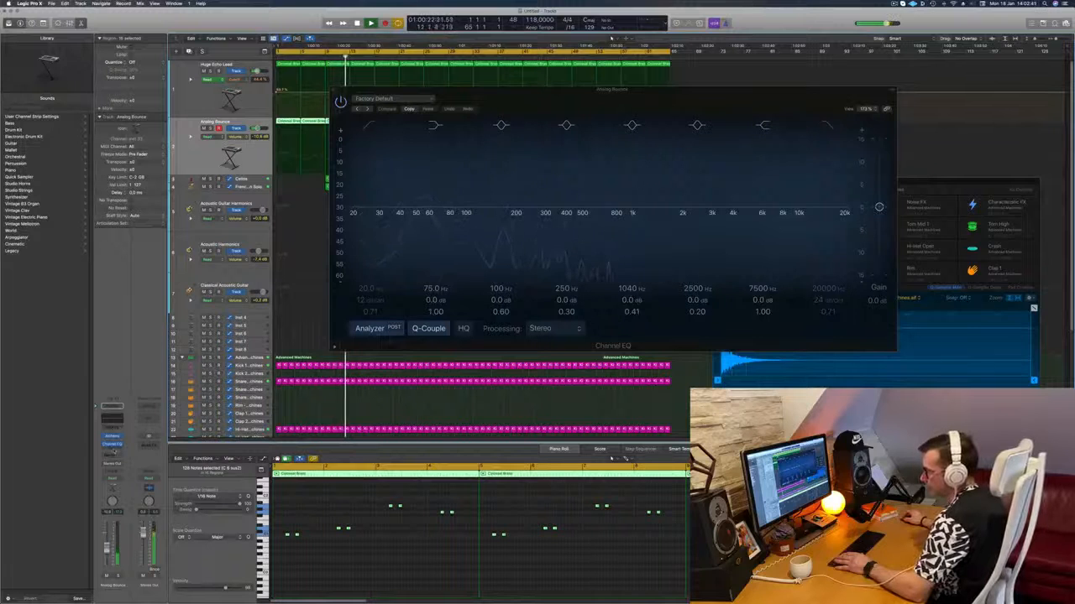
# Insert a Compressor after the Channel EQ on Analog Bounce and set its circuit type to Studio FET.
pyautogui.click(115, 451)
pyautogui.click(176, 481)
pyautogui.moveTo(458, 89); pyautogui.dragTo(504, 118)
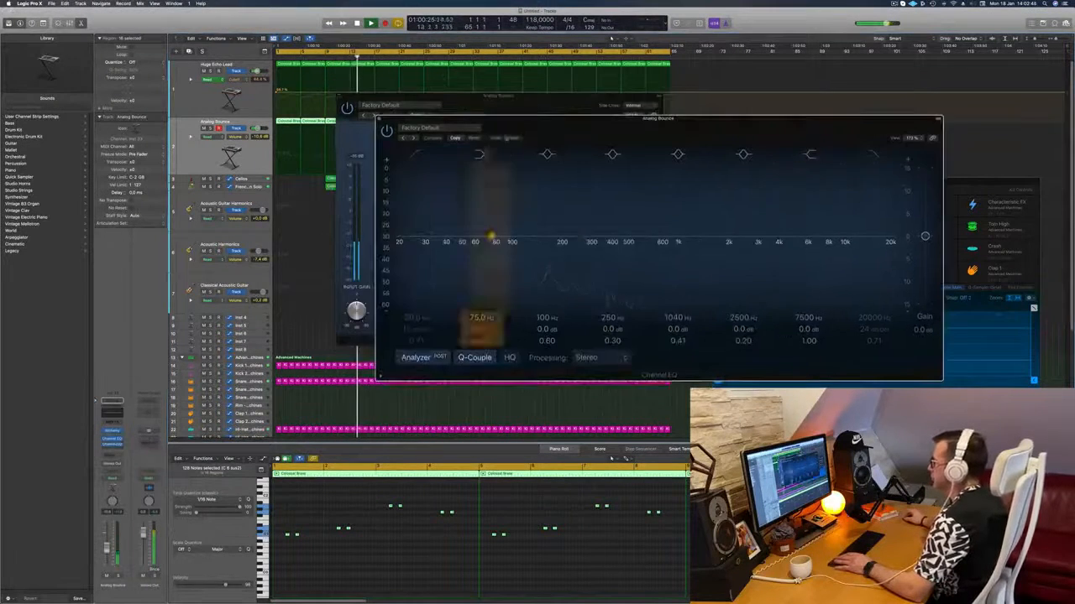
pyautogui.click(511, 103)
pyautogui.click(442, 138)
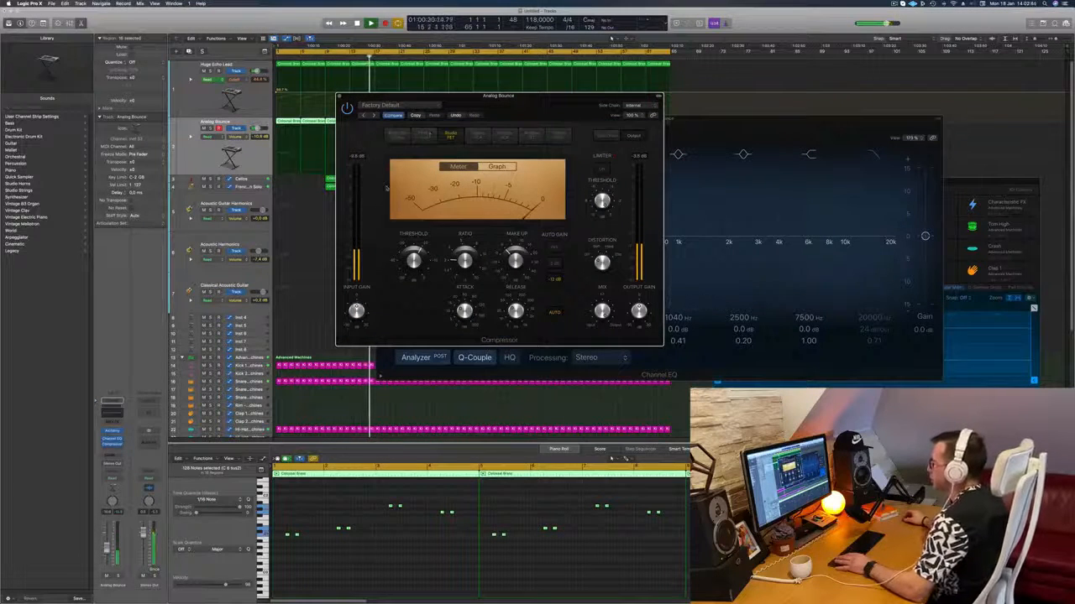
# Audition the compressed Analog Bounce track, then close its Compressor and Channel EQ windows.
pyautogui.moveTo(530, 111); pyautogui.dragTo(656, 151)
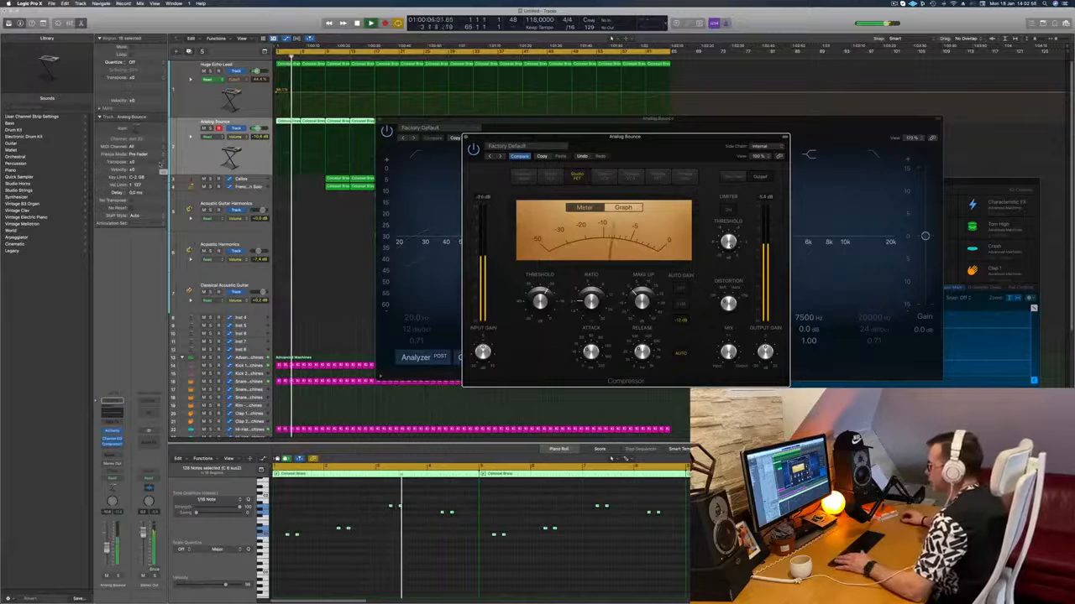
pyautogui.moveTo(665, 145); pyautogui.dragTo(623, 149)
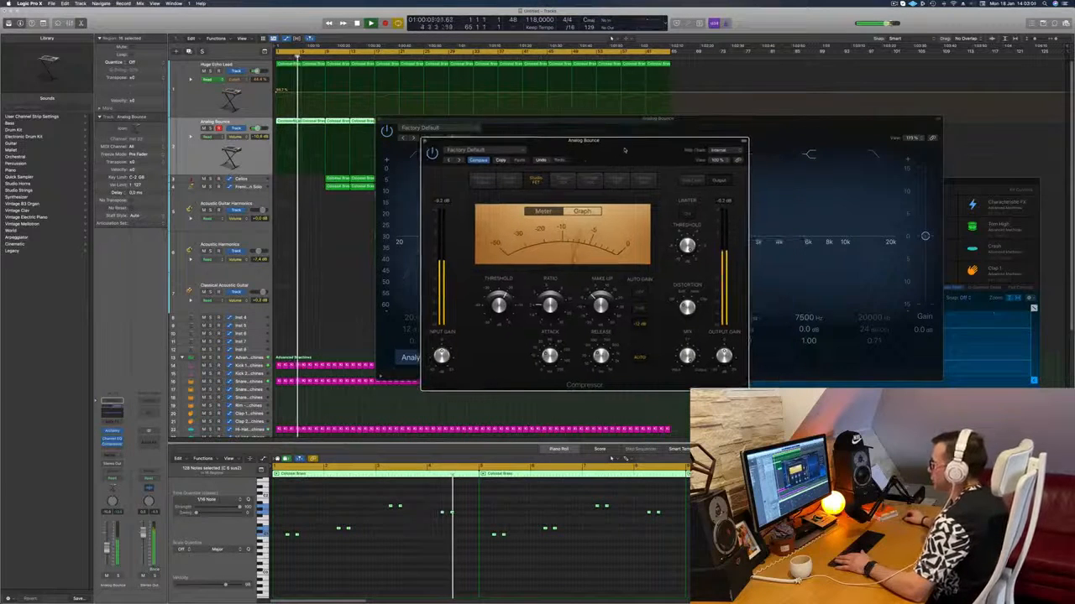
pyautogui.click(425, 142)
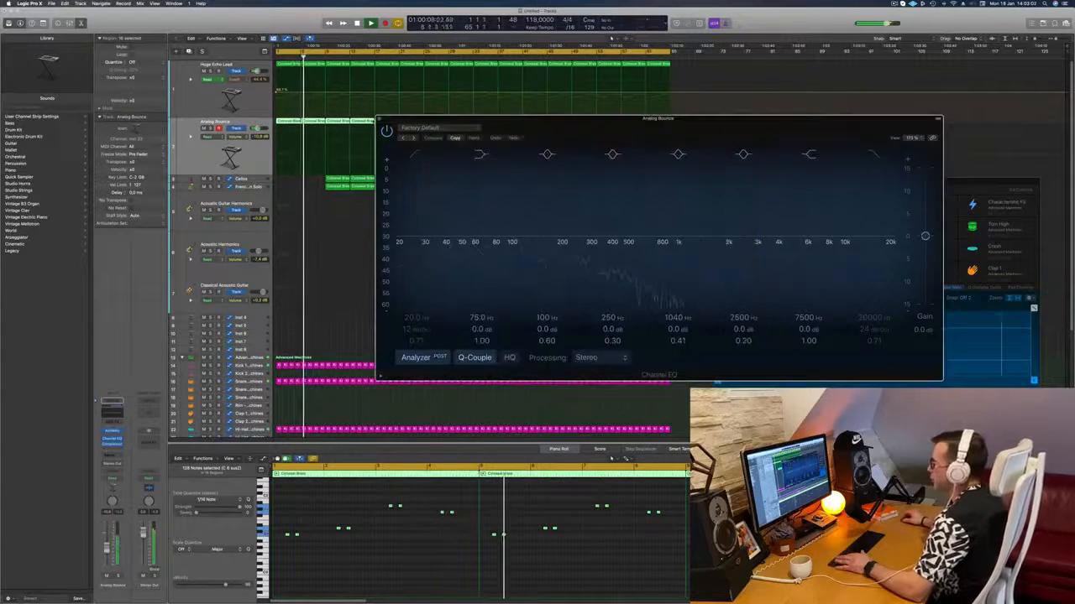
pyautogui.click(378, 120)
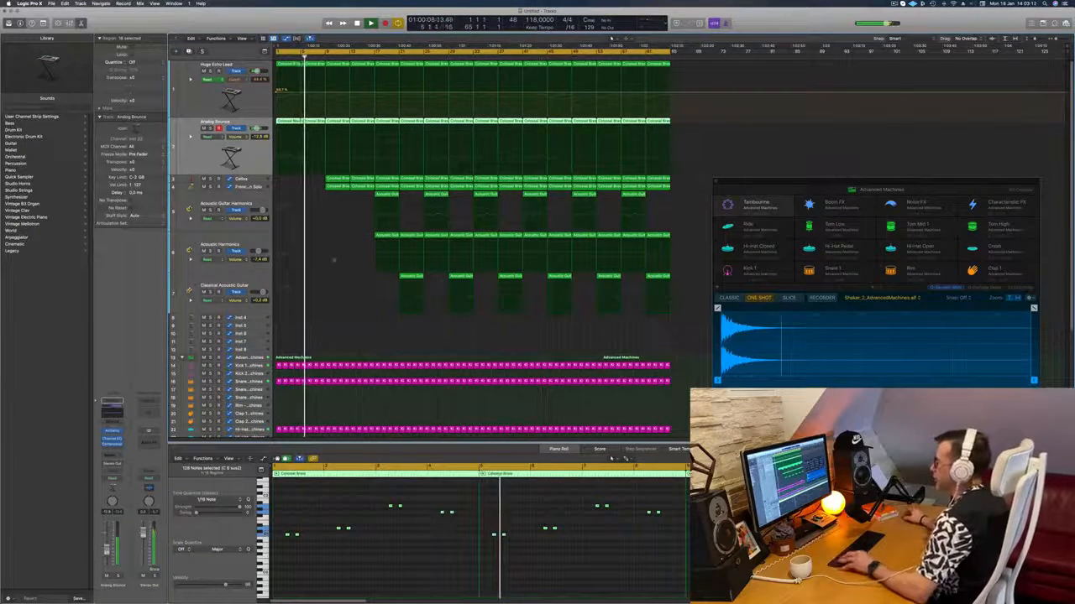
# Create a Cutoff automation ramp on the Huge Echo Lead that rises from a low value at the start to bar 9.
pyautogui.press('super+Right')
pyautogui.press('super+Right')
pyautogui.press('super+Right')
pyautogui.press('super+Right')
pyautogui.press('super+Right')
pyautogui.press('Return')
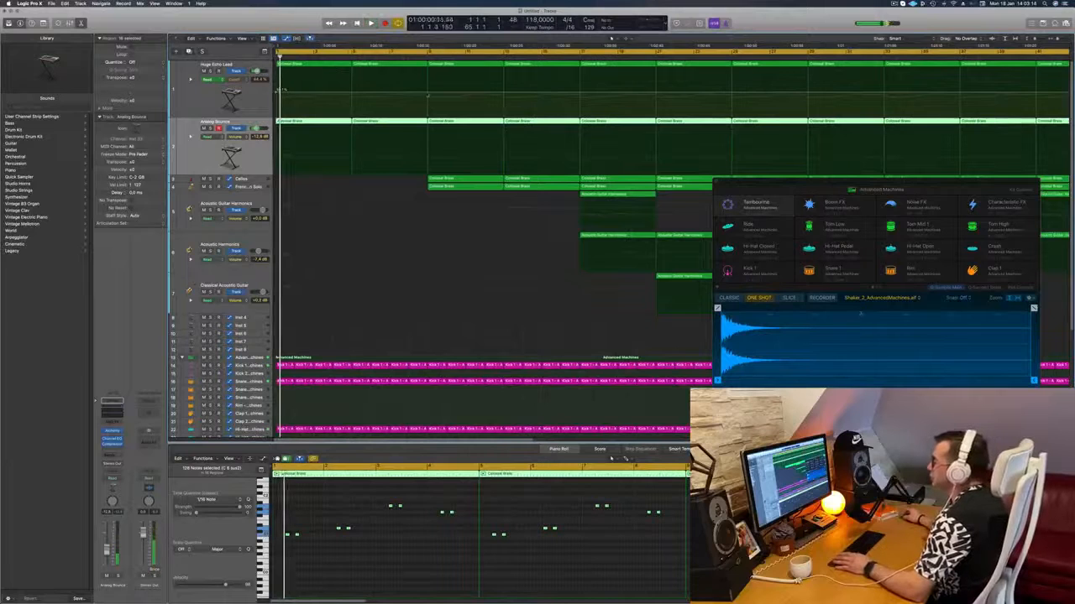
pyautogui.click(429, 95)
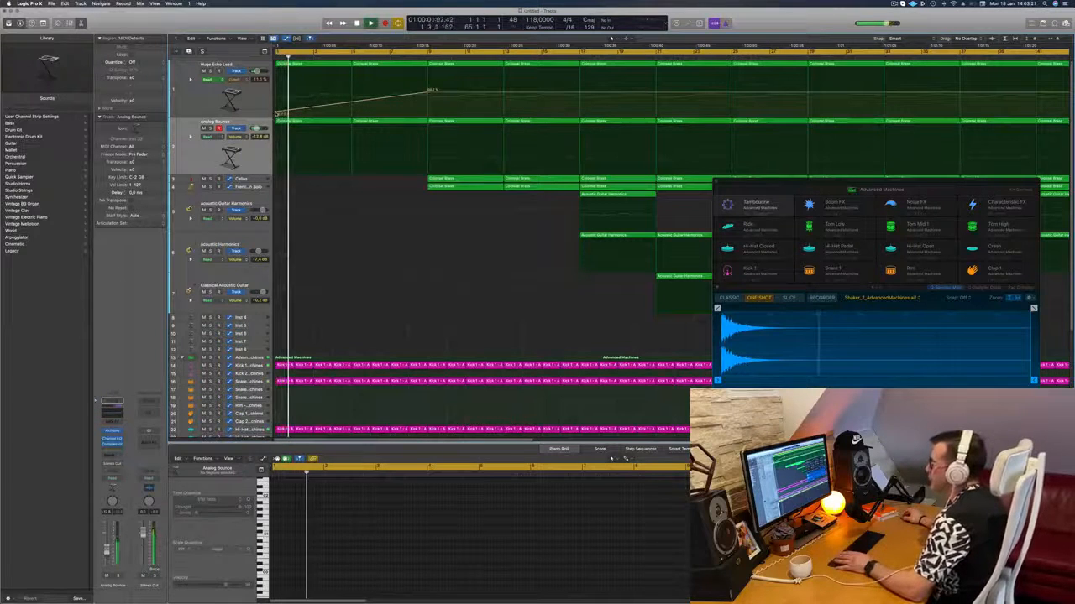
# Delete the first two Analog Bounce regions so the track enters at bar 9.
pyautogui.click(313, 124)
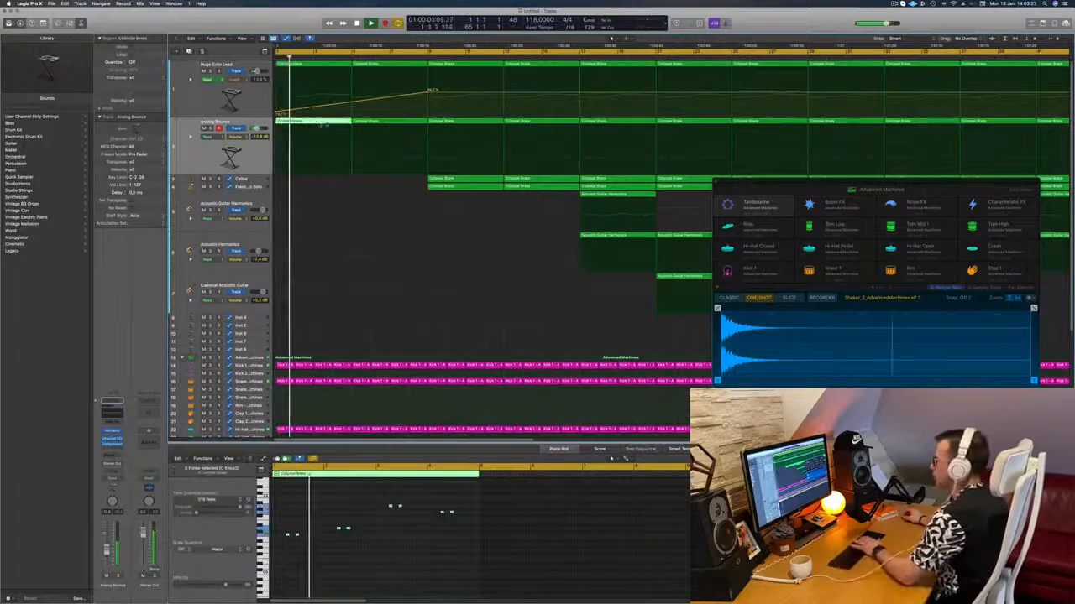
pyautogui.press('Delete')
pyautogui.press('Return')
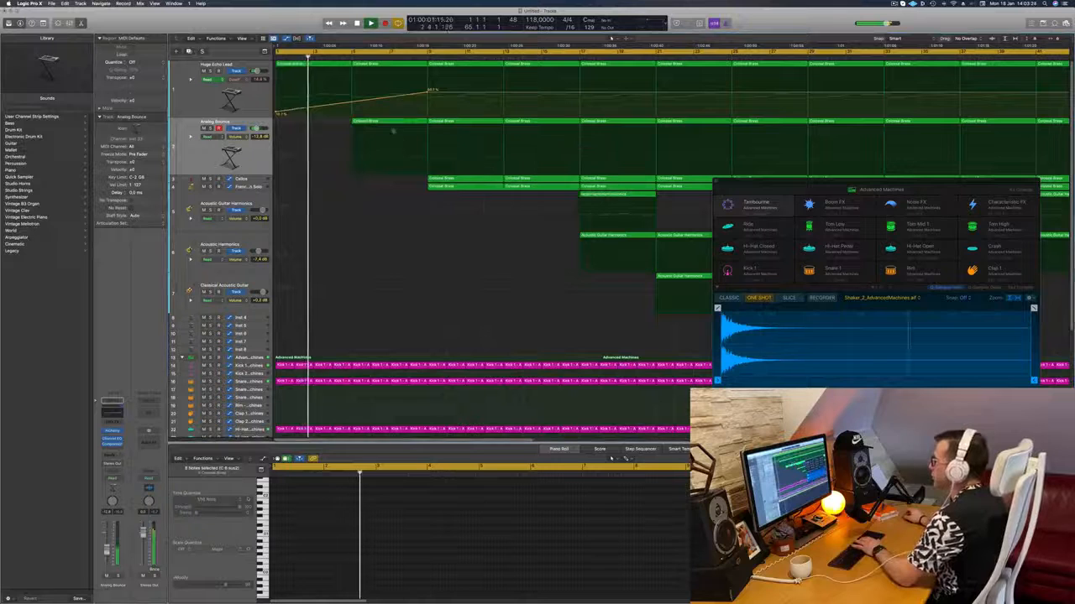
pyautogui.click(392, 121)
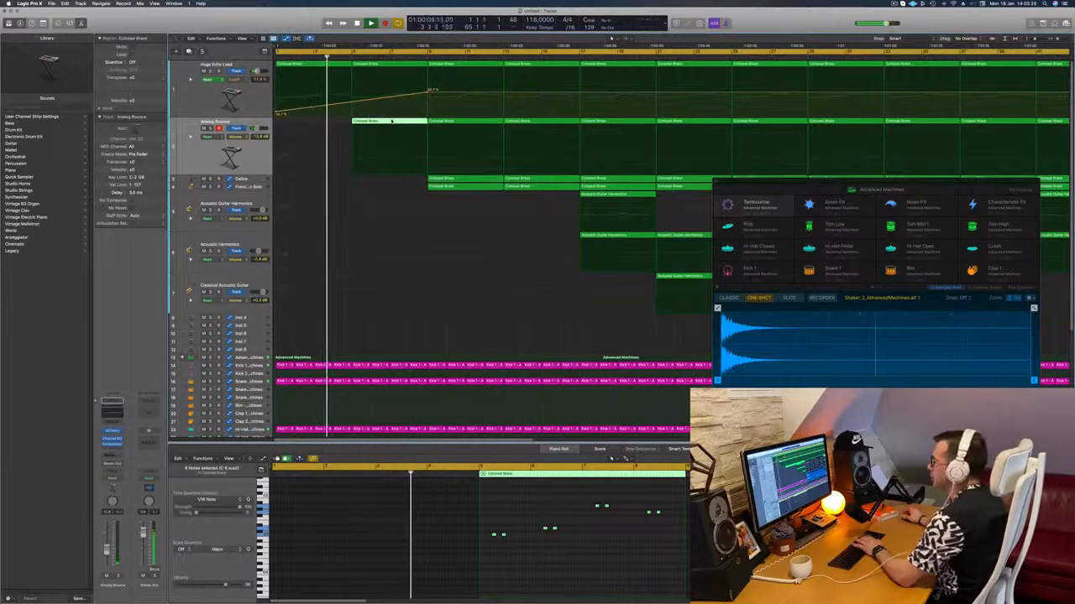
pyautogui.press('Delete')
# Review the staggered track entries and drum regions across the whole arrangement during playback.
pyautogui.scroll(-4, 362, 195)
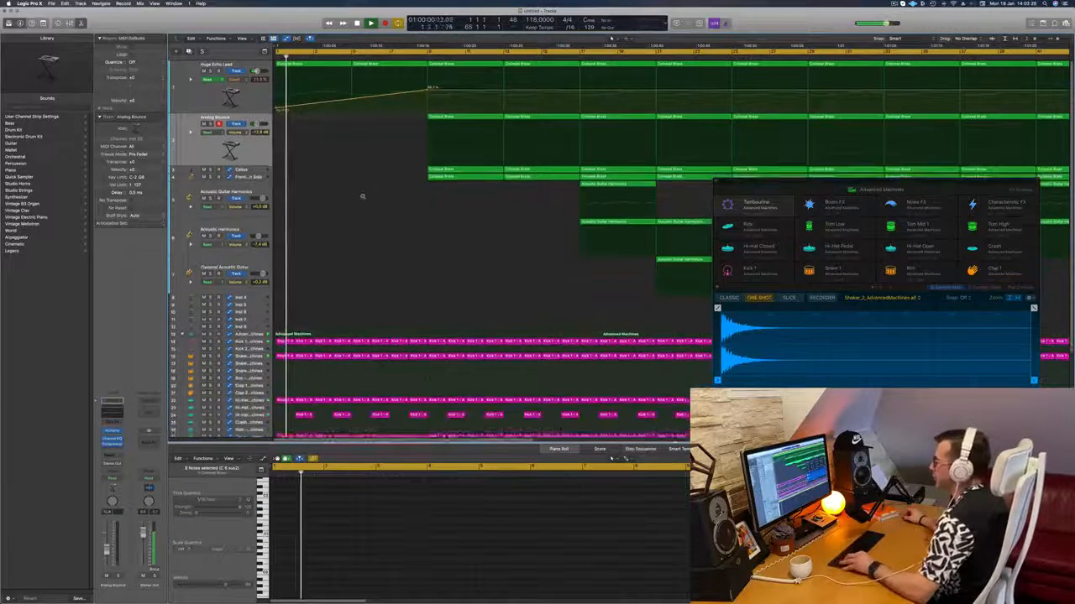
pyautogui.scroll(-4, 363, 201)
pyautogui.scroll(-2, 362, 201)
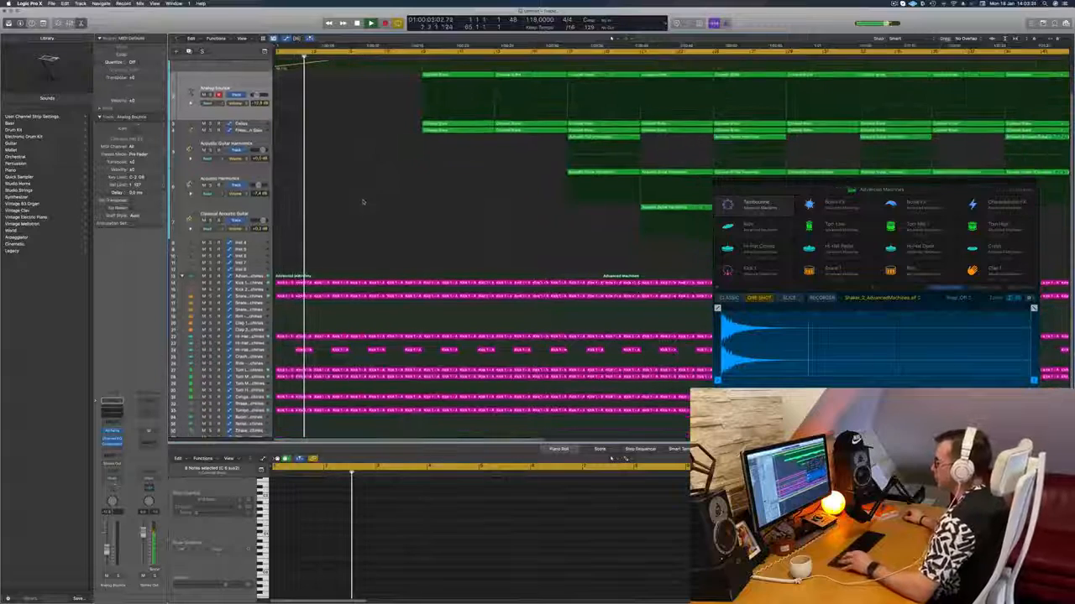
pyautogui.scroll(-3, 363, 218)
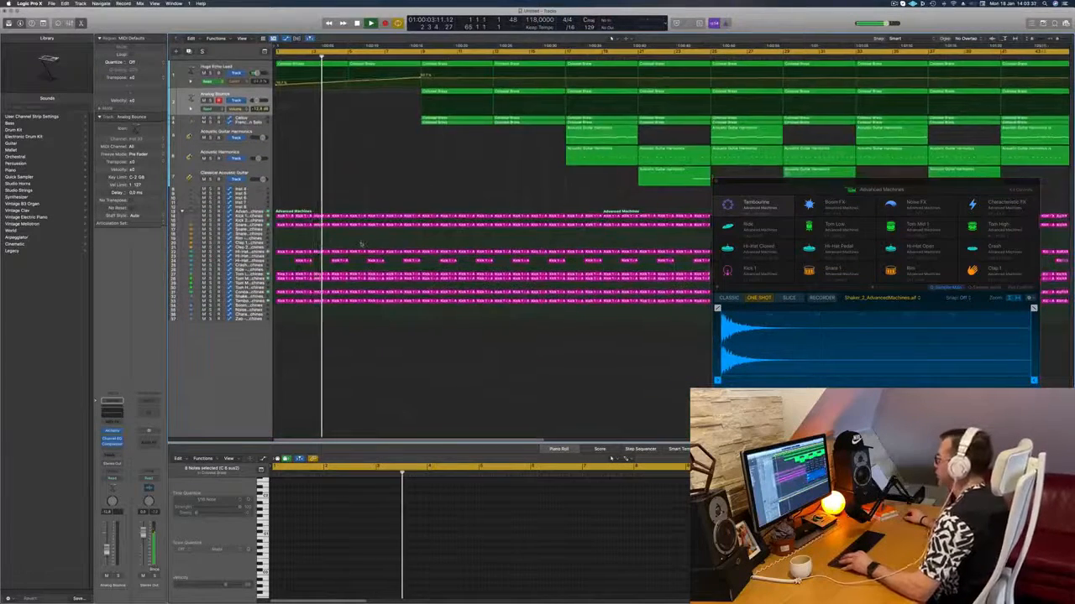
pyautogui.scroll(-5, 361, 244)
pyautogui.scroll(-3, 358, 243)
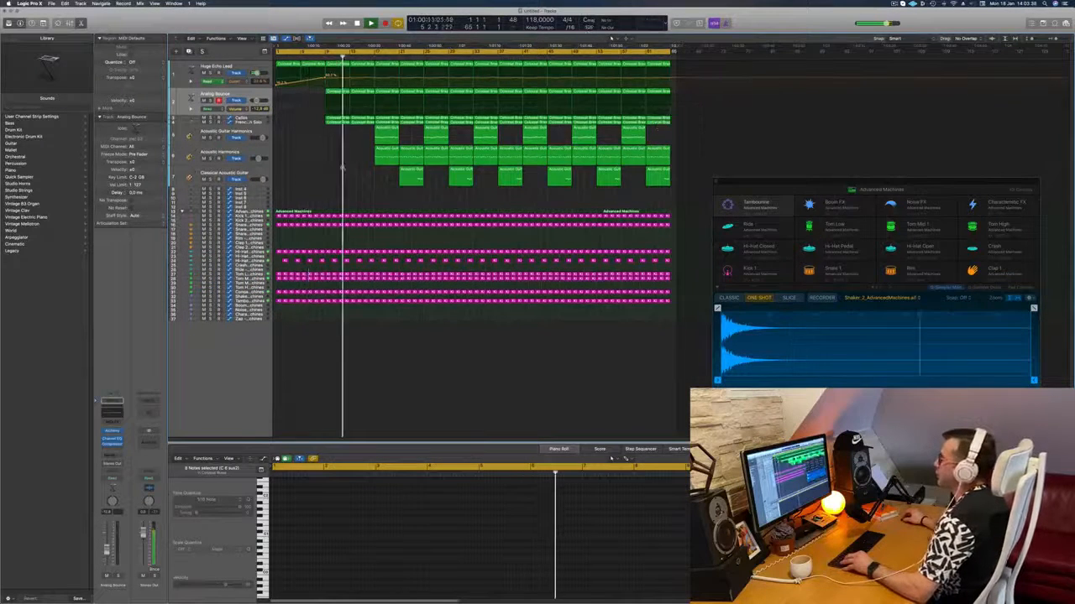
pyautogui.scroll(5, 380, 171)
pyautogui.scroll(3, 379, 171)
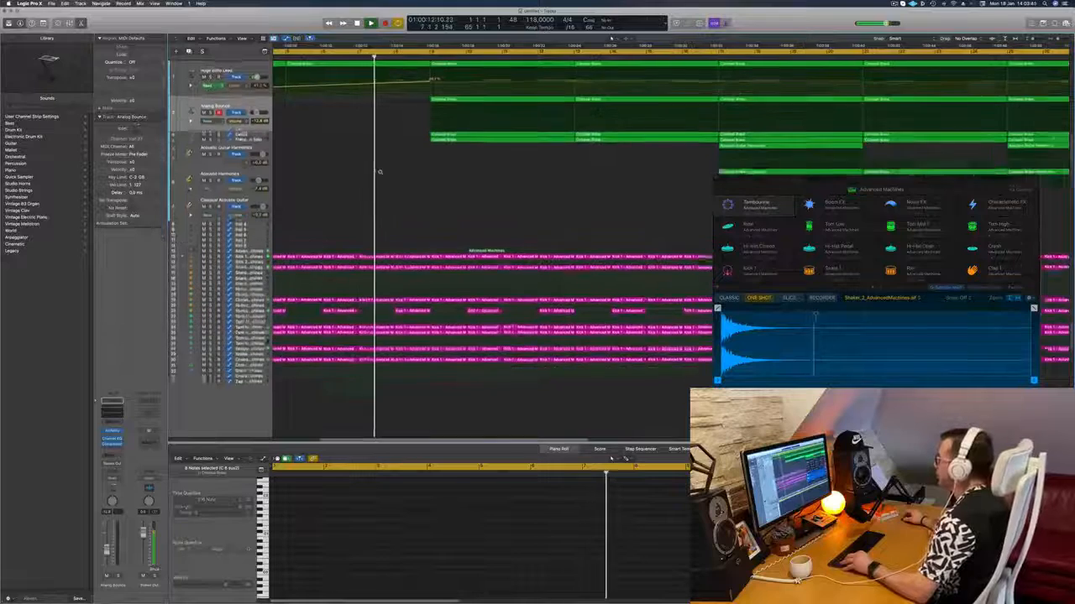
pyautogui.scroll(-5, 380, 172)
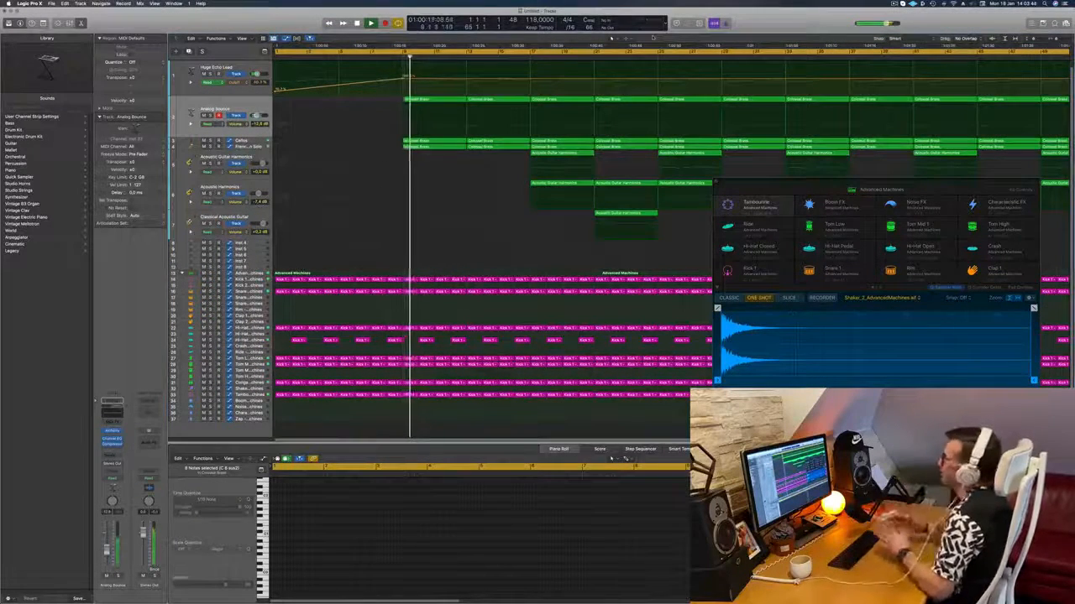
pyautogui.scroll(-2, 585, 104)
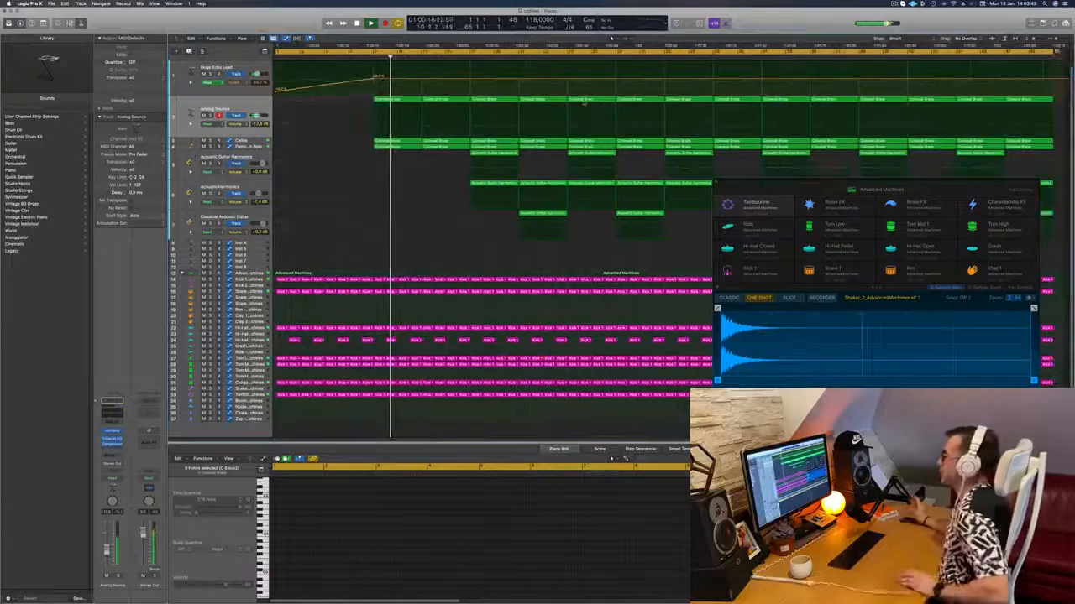